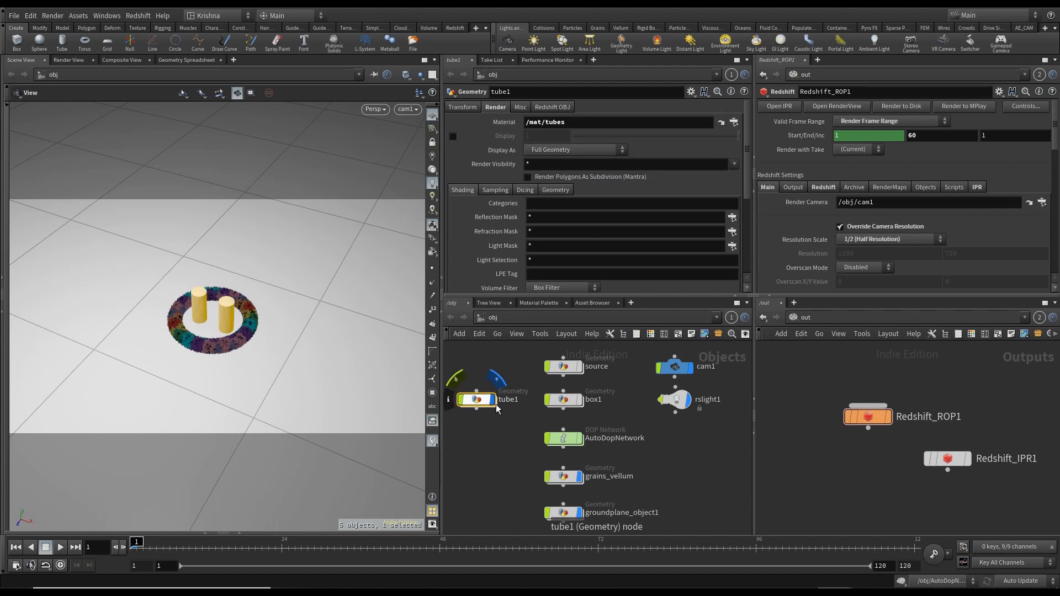
Step: Hide the tube1 object, display the box1 object and select it
click(492, 399)
click(500, 417)
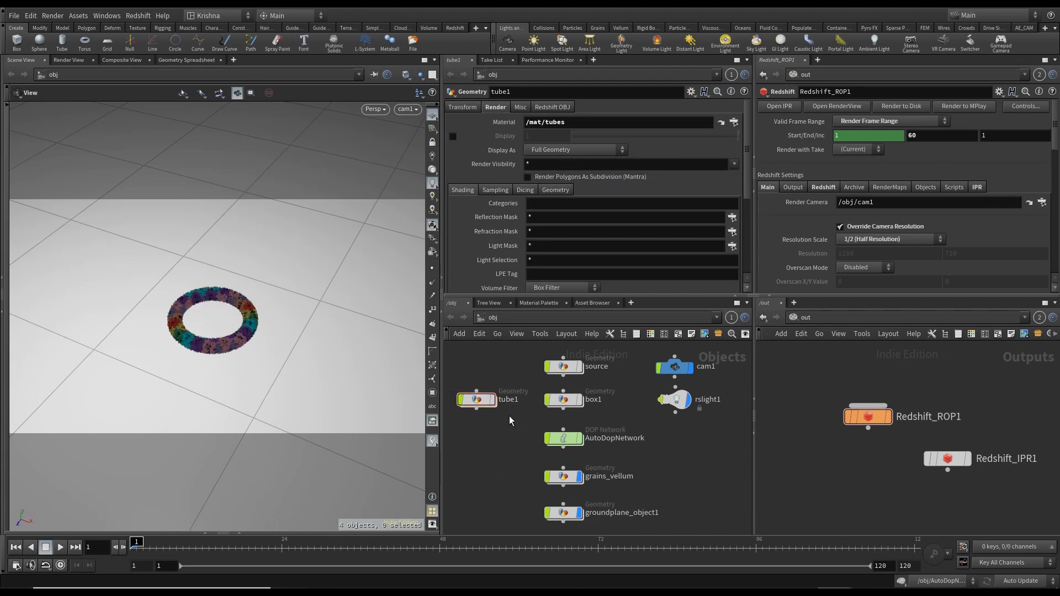
click(580, 400)
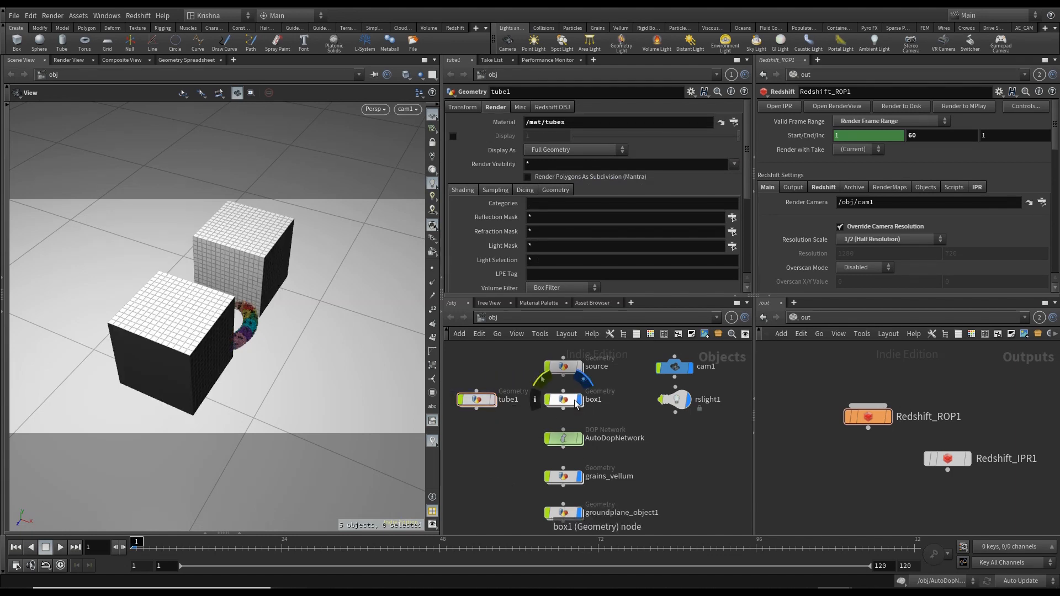
click(575, 403)
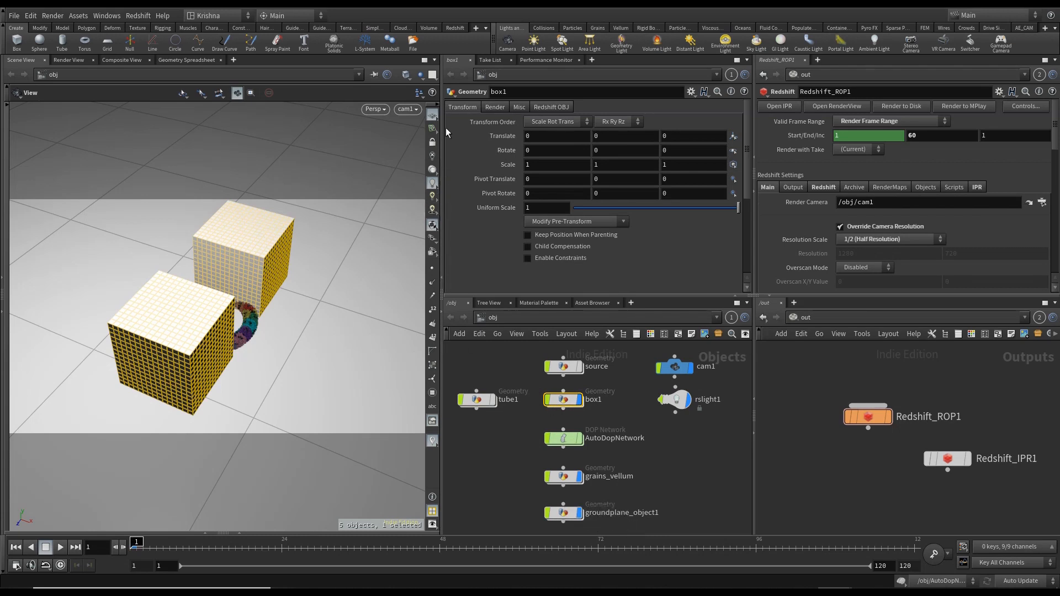
Step: Inside box1, check the box and second transform nodes and rename the null below merge1 to OUT
double_click(568, 399)
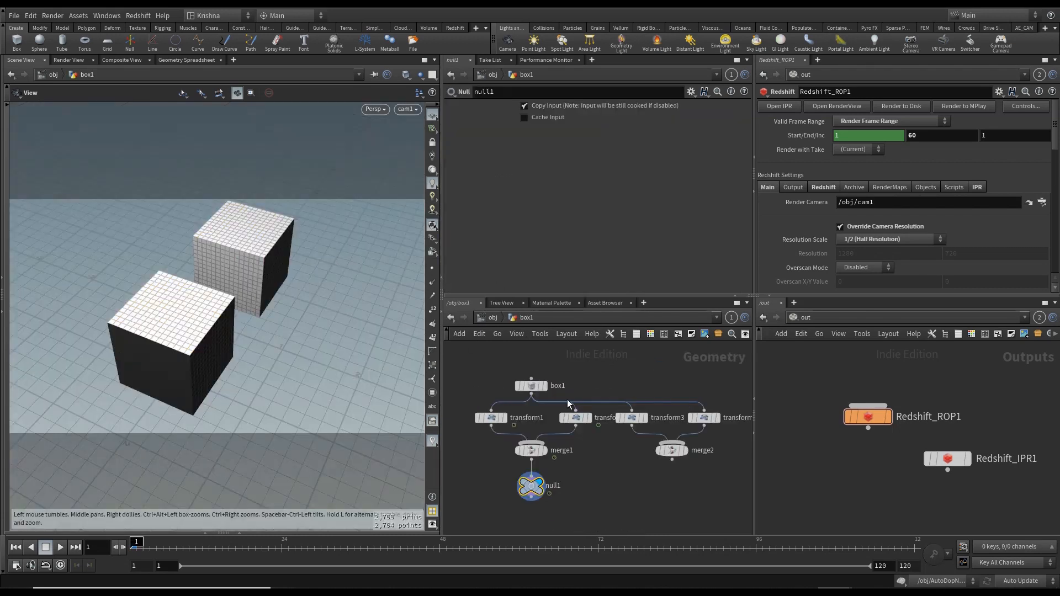
click(537, 385)
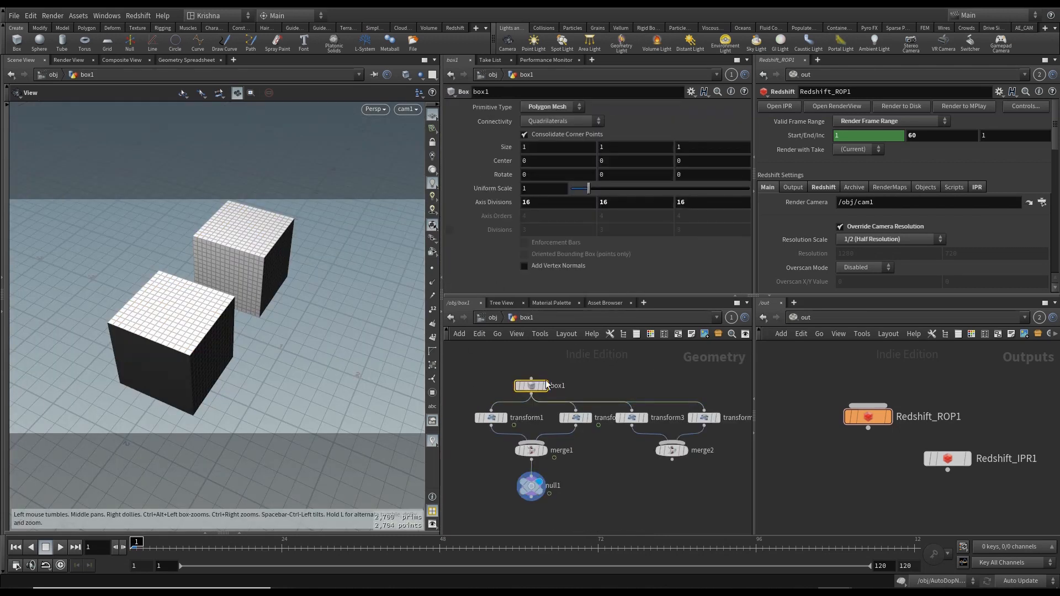
click(575, 417)
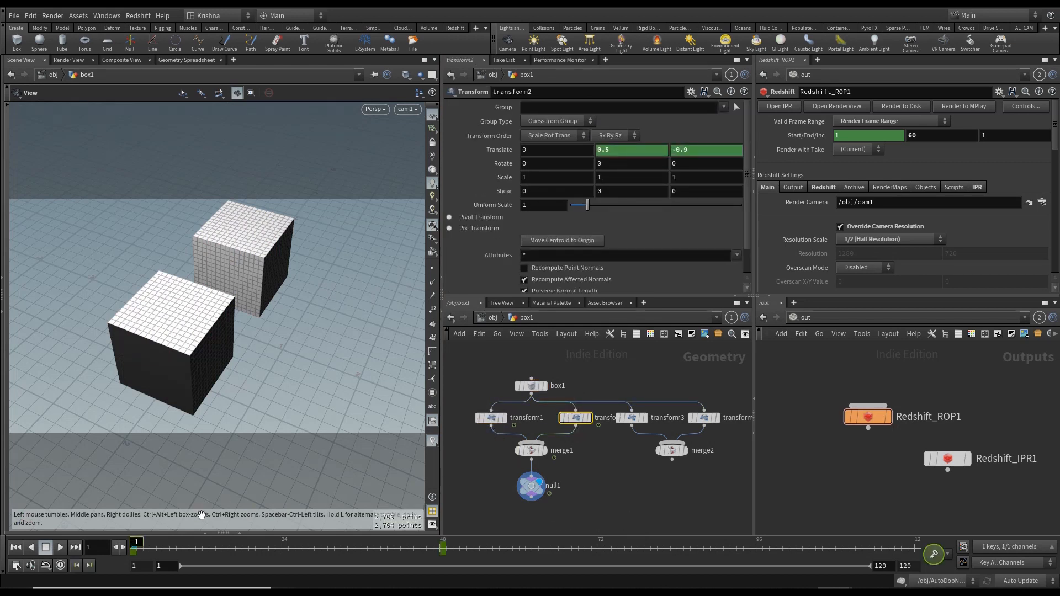
mouse_move(130, 548)
mouse_down()
mouse_move(426, 546)
mouse_move(134, 552)
mouse_up()
click(539, 494)
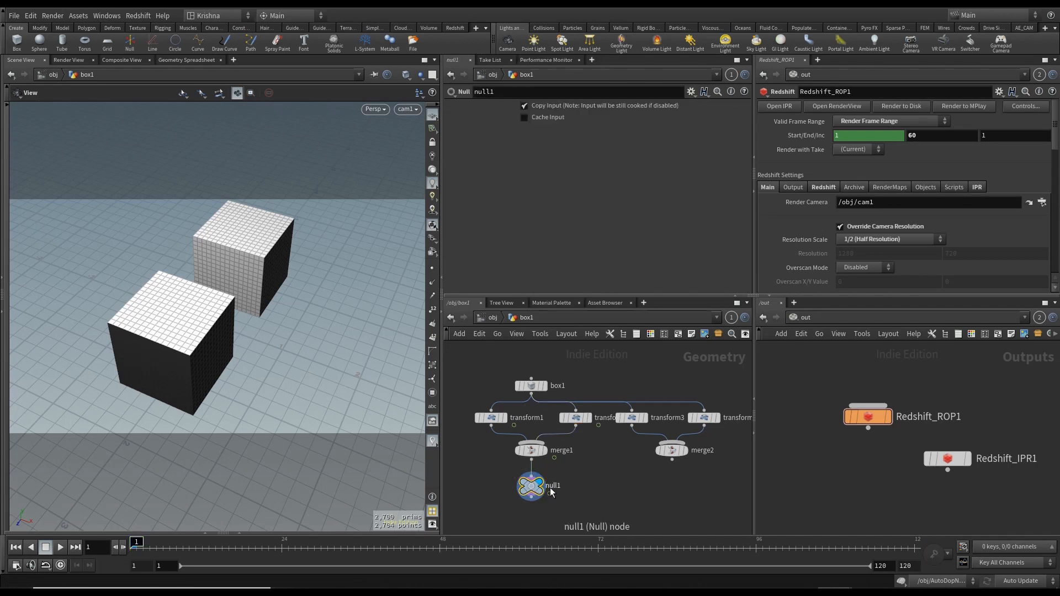
double_click(552, 486)
text(OUT)
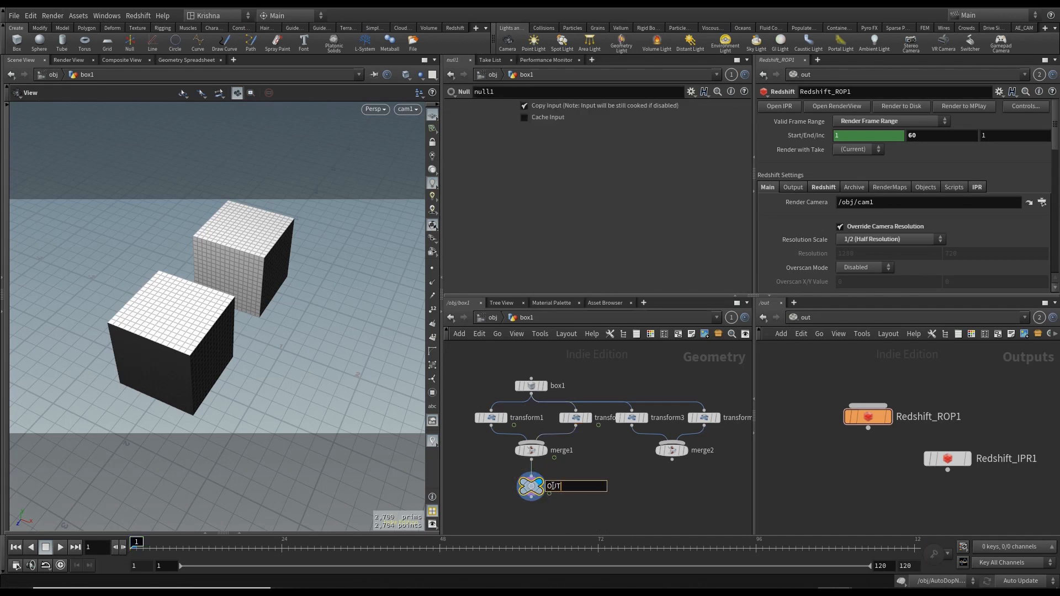
key(Return)
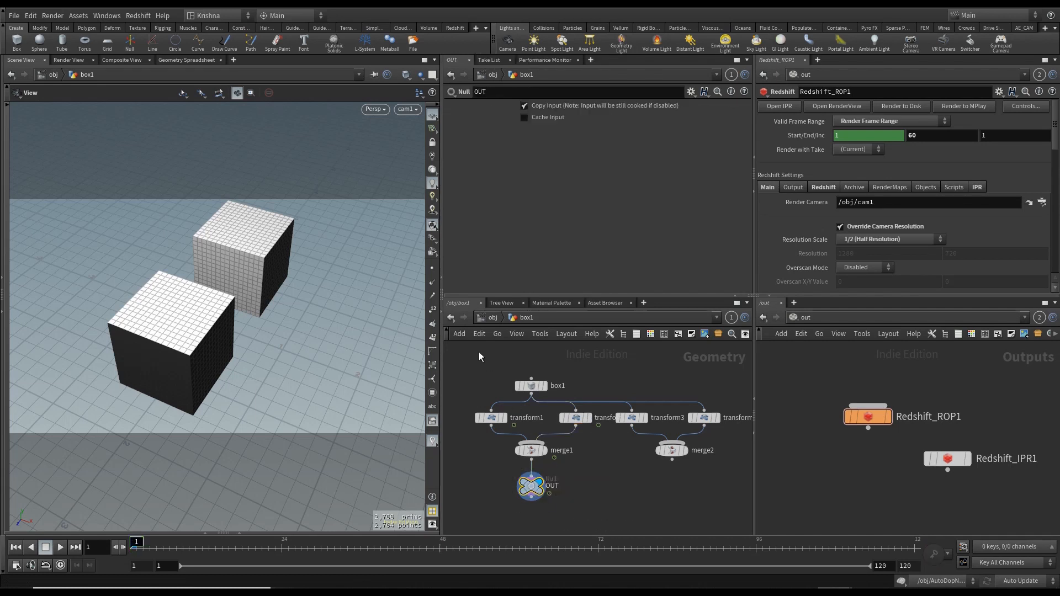
Step: At object level, reframe cam1 to a low frontal view of both boxes and use headlight-only viewport lighting
click(486, 320)
click(526, 406)
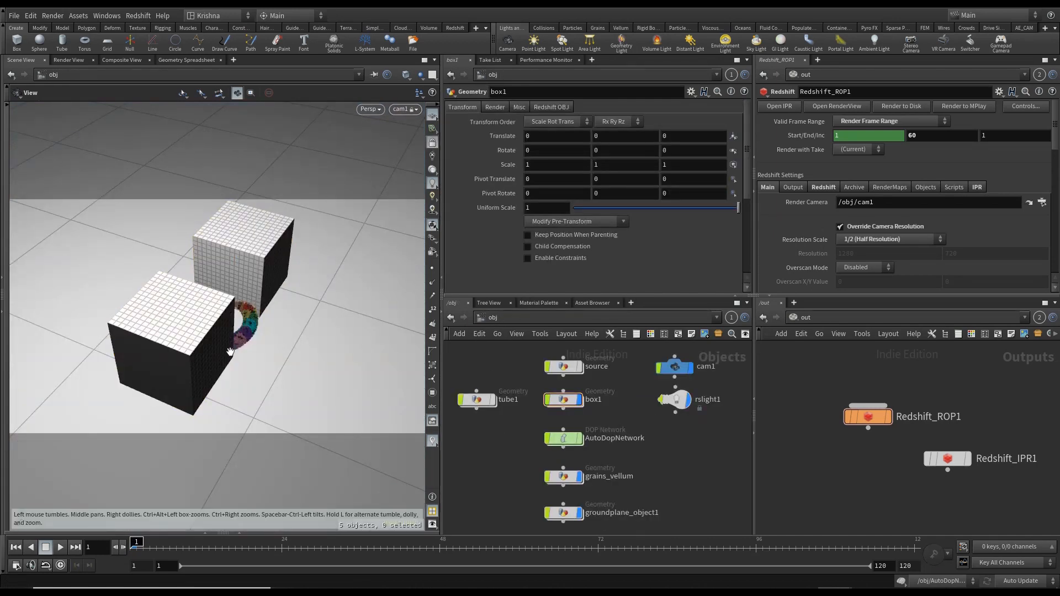
drag(262, 323, 240, 338)
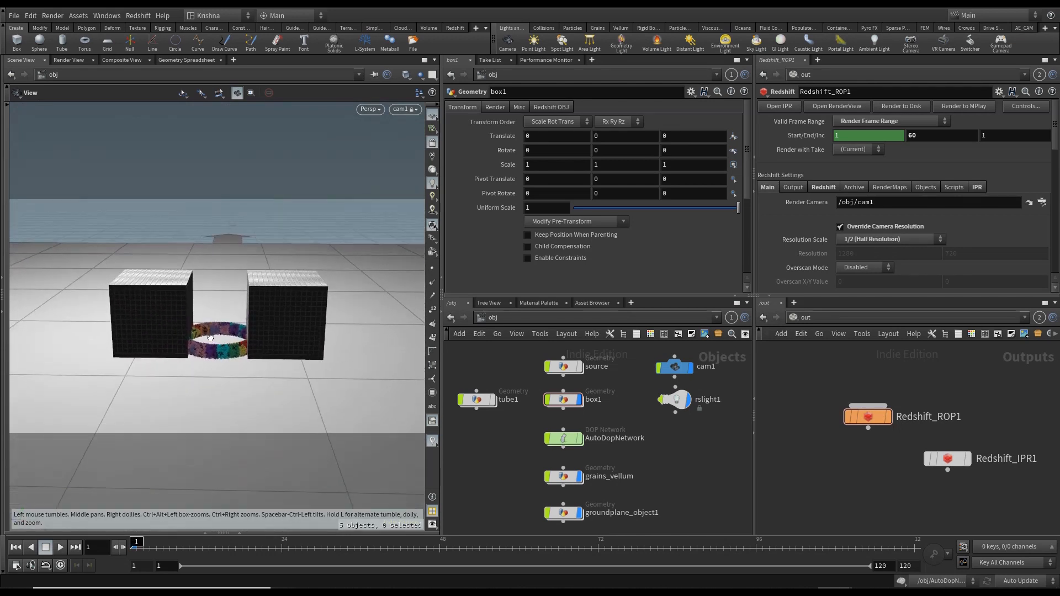
click(432, 171)
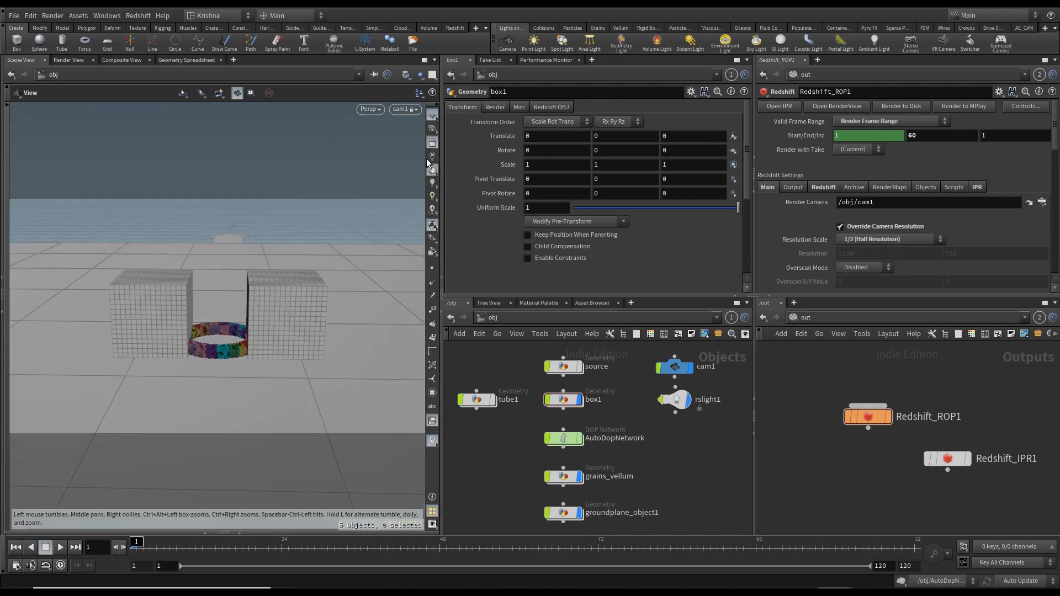
click(433, 142)
Step: Open the source geometry network and add a Box node beside torus1
middle_drag(518, 465, 552, 475)
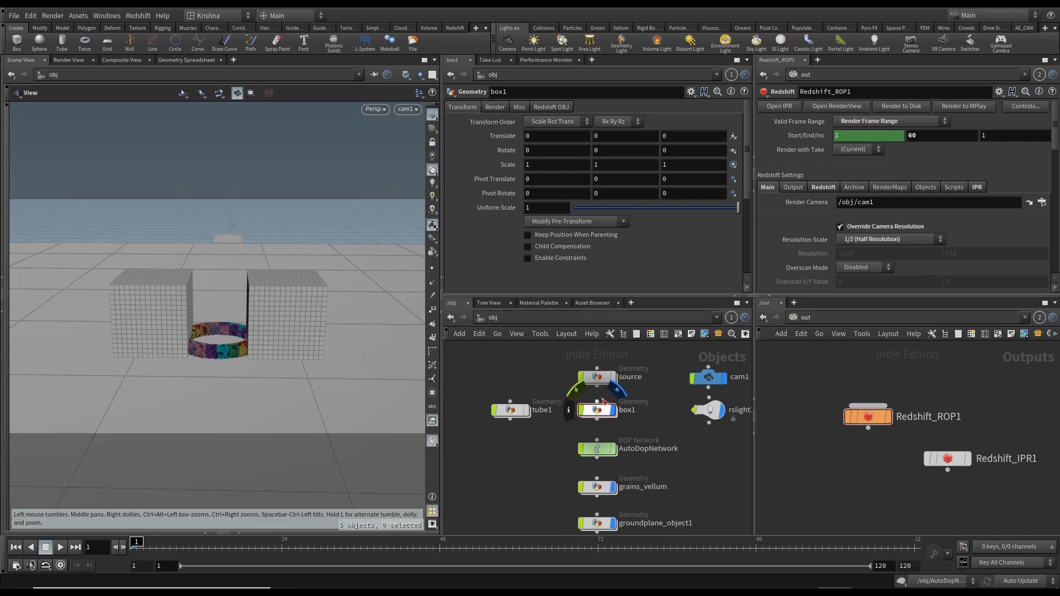
click(605, 378)
double_click(605, 378)
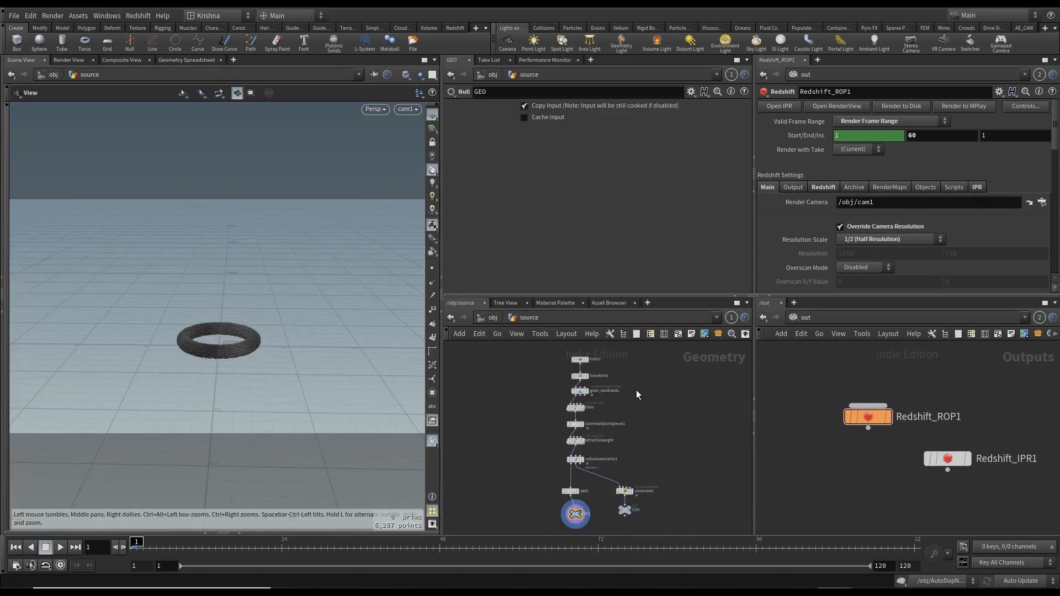
scroll(603, 397, up, 3)
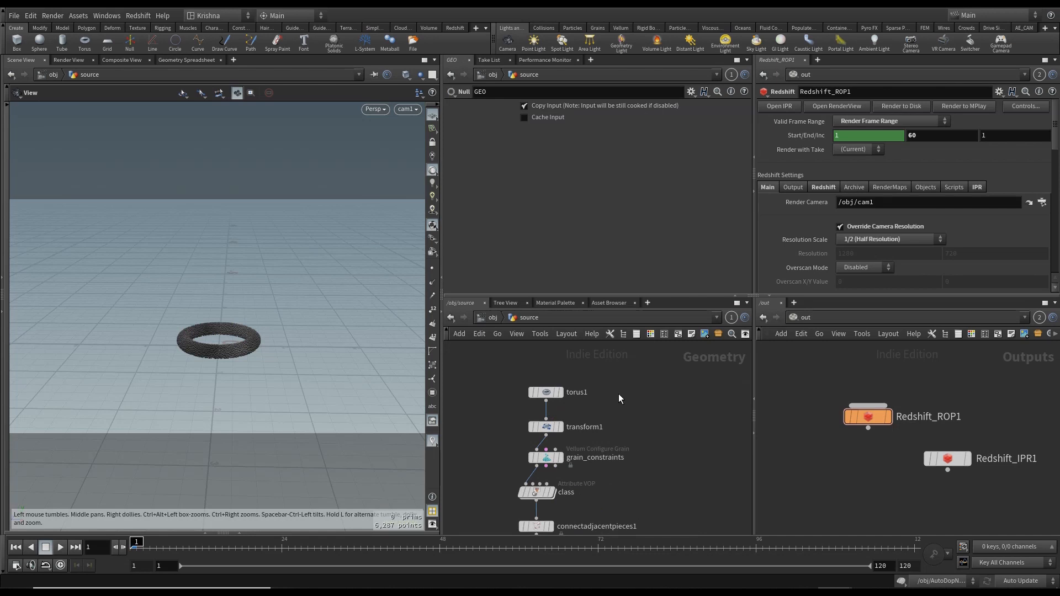
key(Tab)
text(box)
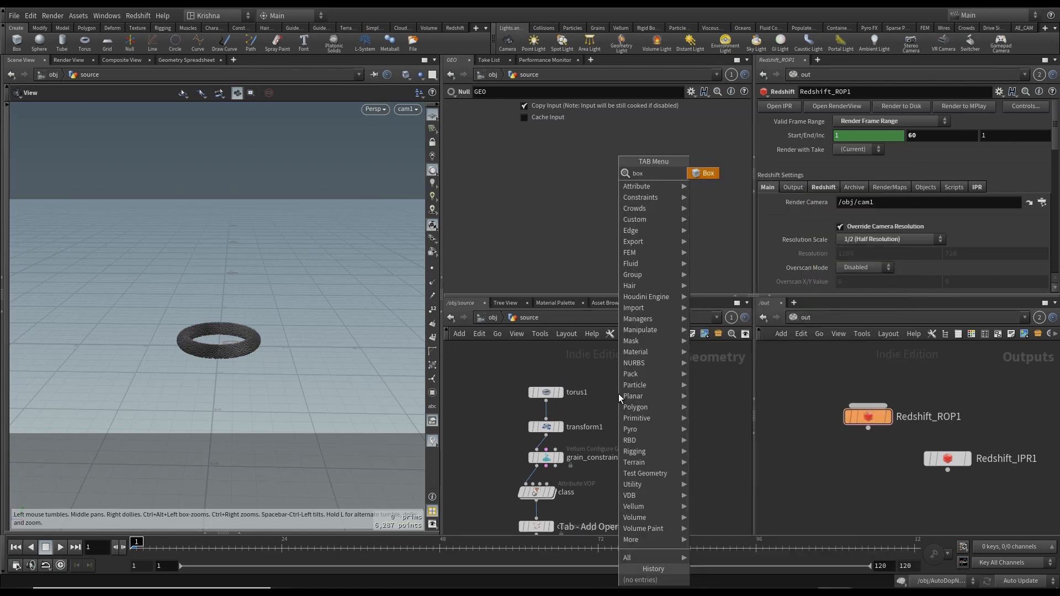
key(Return)
click(618, 393)
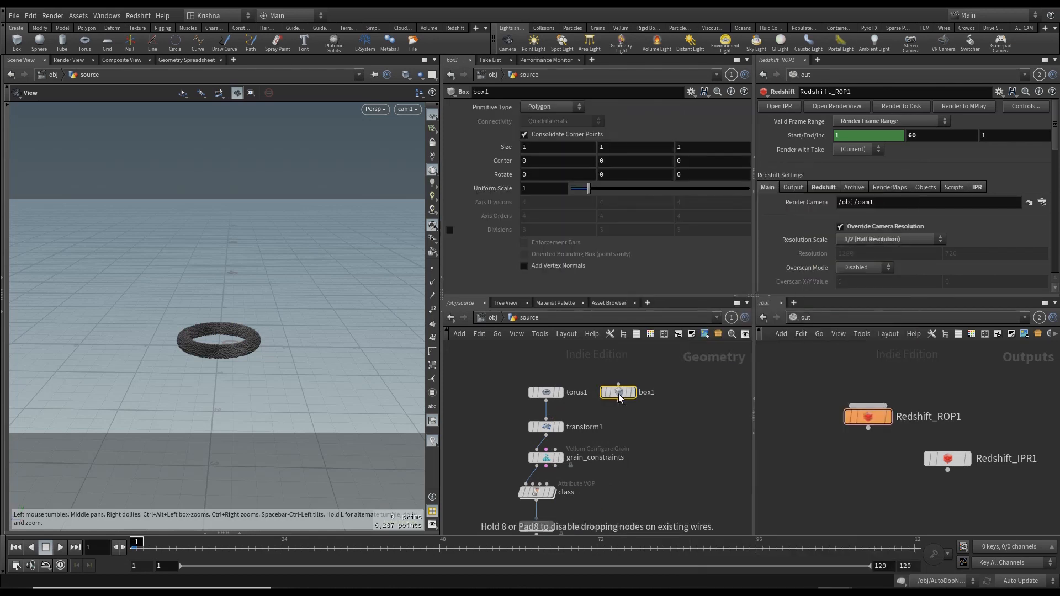
Step: Set the new box's Y center to the expression ch("sizey")/2 and display the box
right_click(619, 148)
key(Escape)
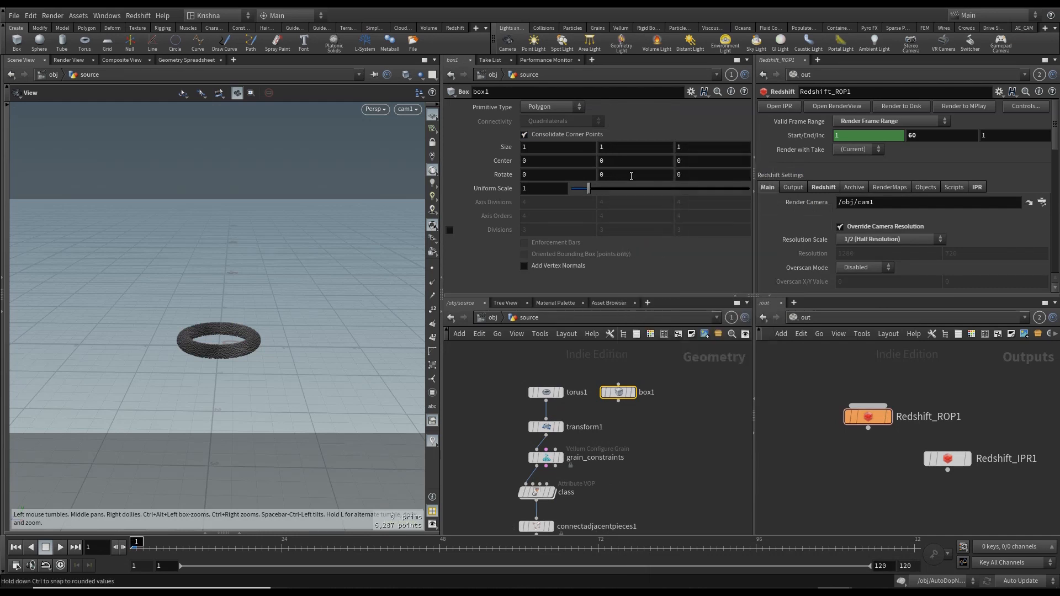
right_click(626, 163)
click(661, 270)
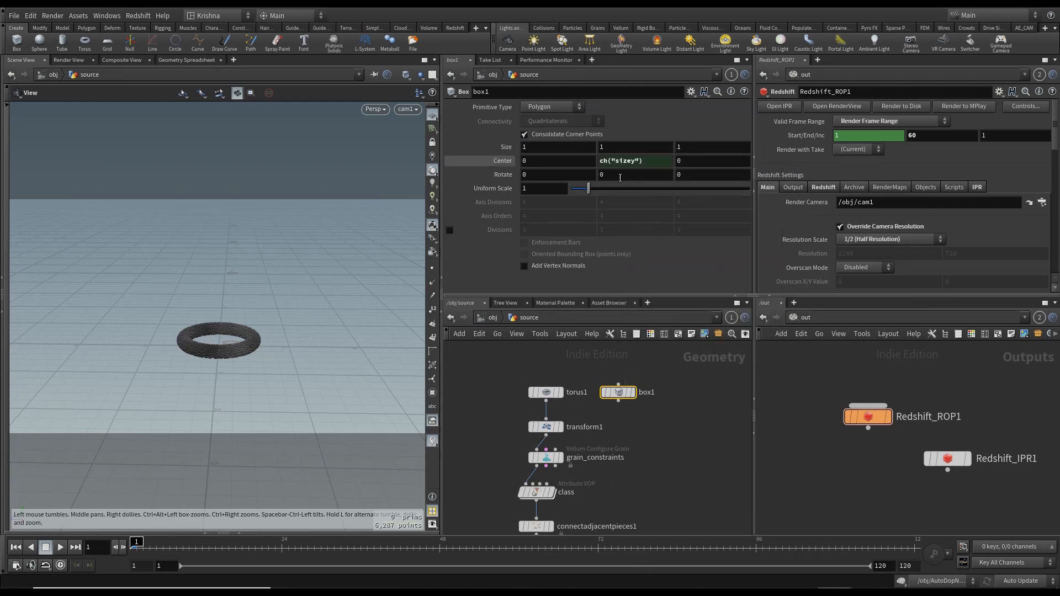
click(647, 162)
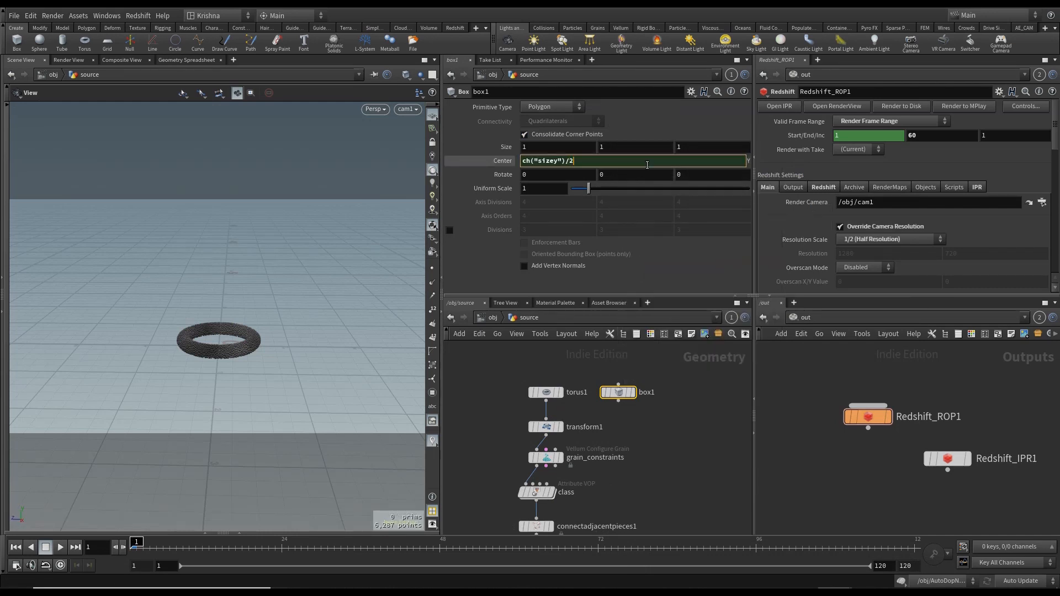
text(/2)
key(Return)
click(632, 392)
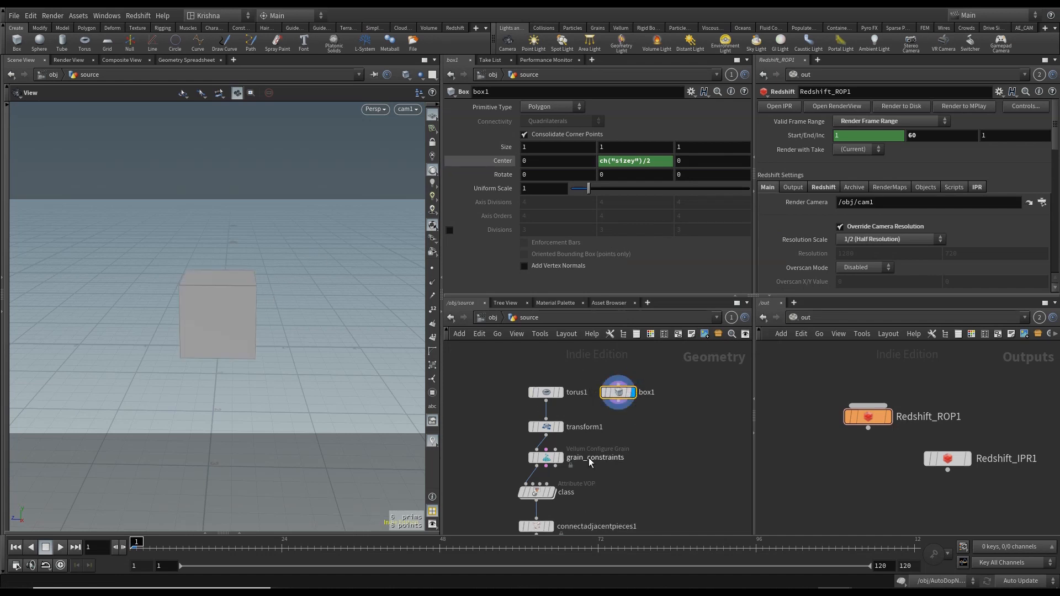
Step: Set the grain size of grain_constraints to 0.04 and connect the new box to its geometry input
click(617, 406)
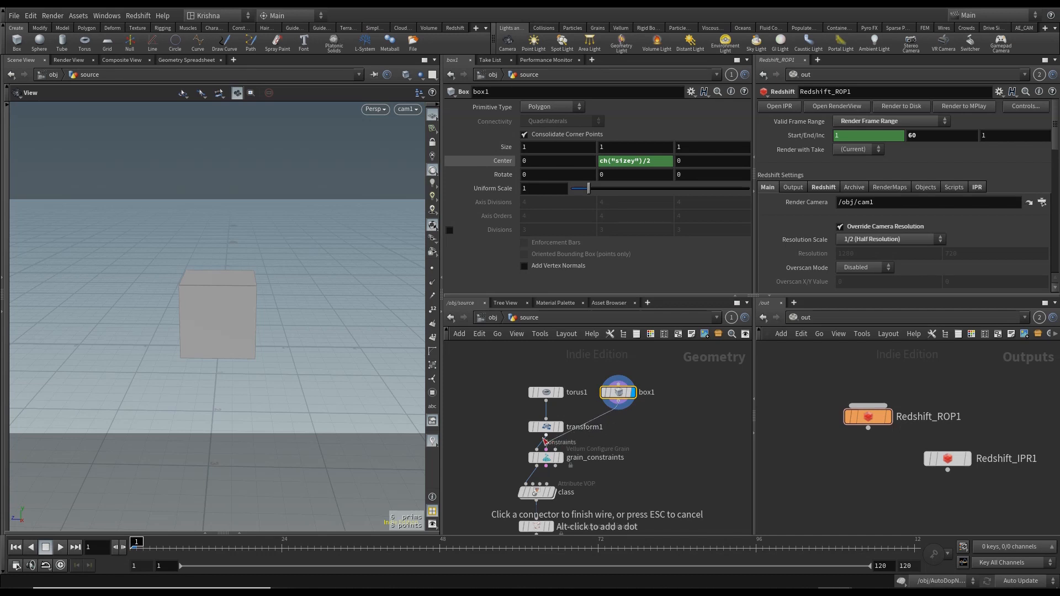
key(Escape)
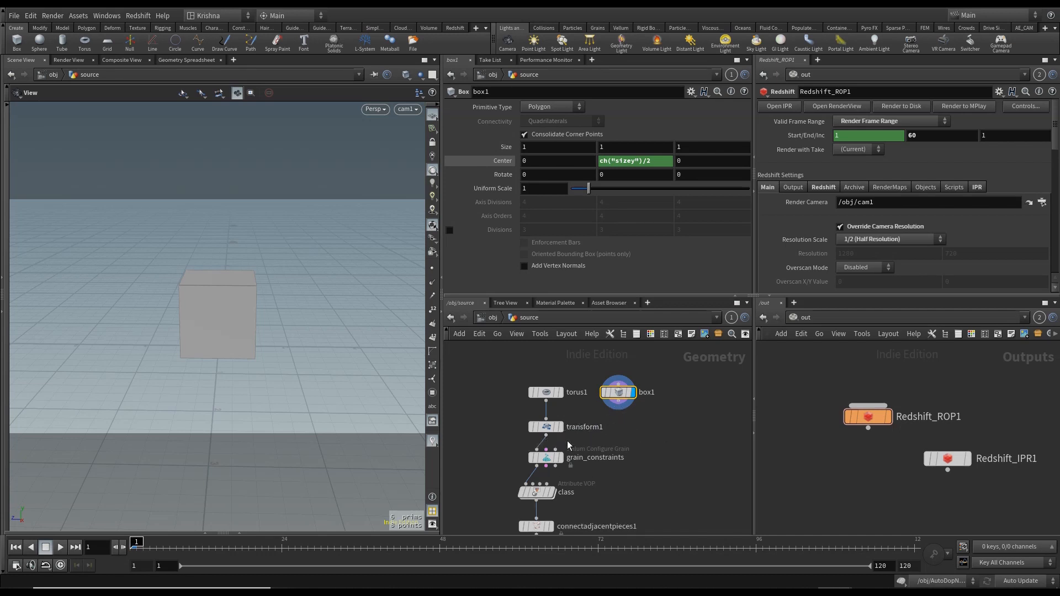
click(568, 455)
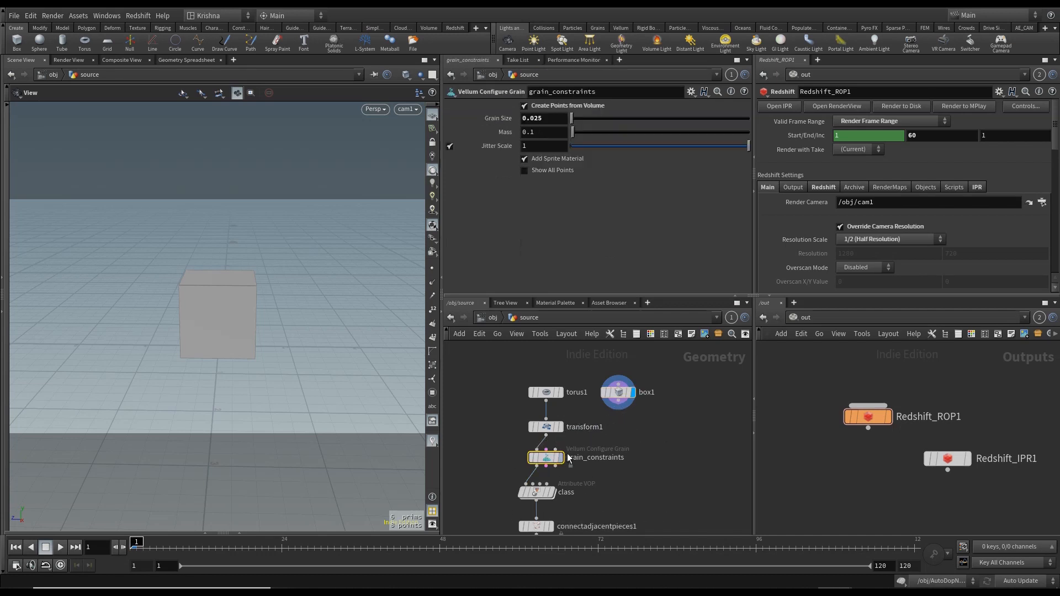
click(548, 119)
key(Return)
click(618, 408)
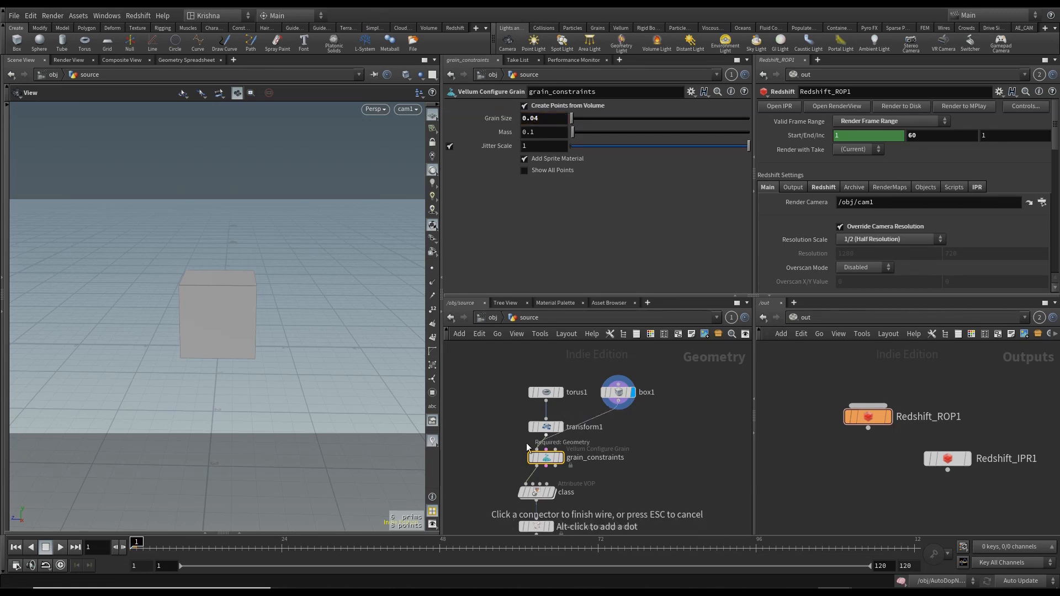
click(546, 450)
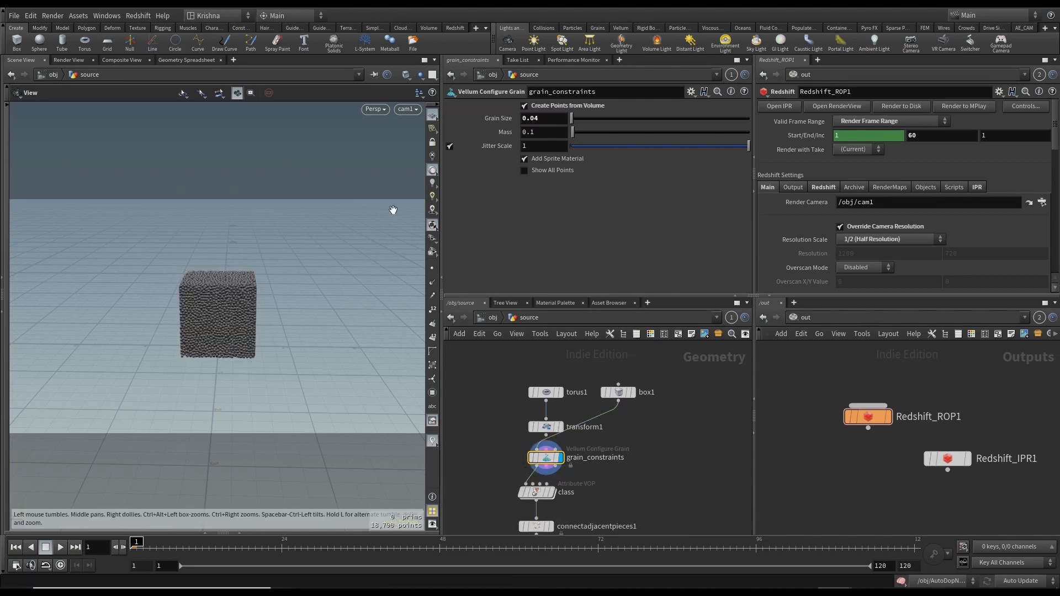
Step: Disable the grains' jitter scale and set their mass to 1
click(450, 147)
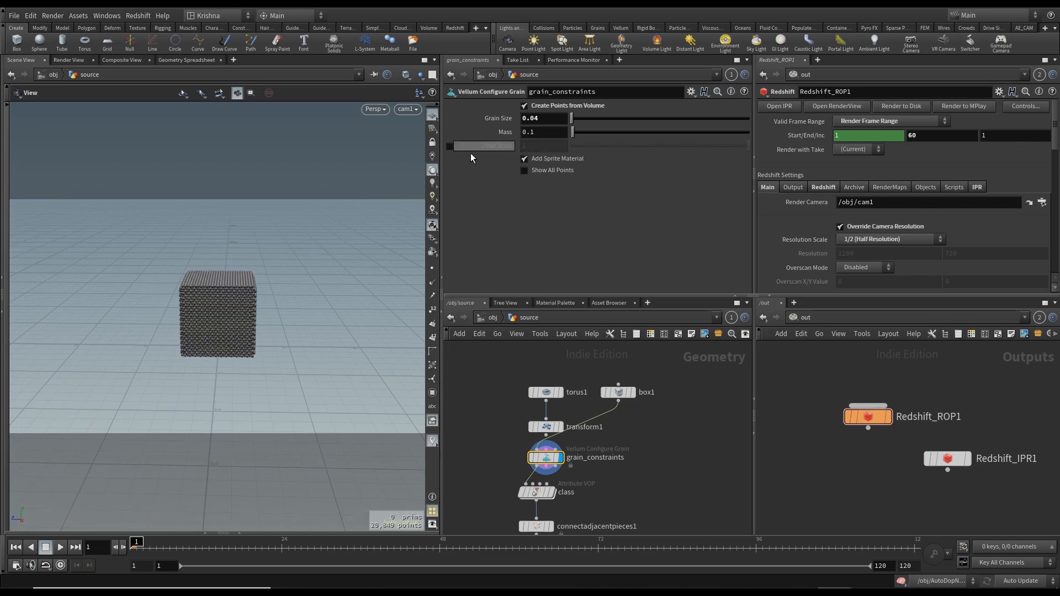
double_click(538, 132)
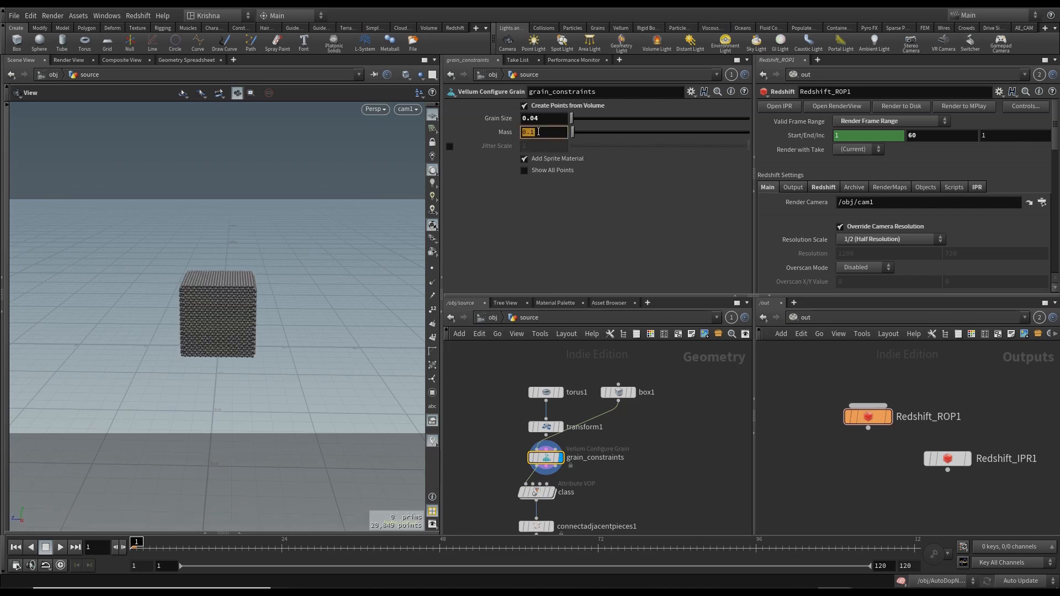
text(1)
key(Return)
Step: Examine the nodes downstream of grain_constraints, including attractionweight, vellumconstraints1, add1 and the constraints wrangle
click(614, 495)
middle_drag(616, 494, 635, 417)
drag(513, 408, 577, 440)
key(Down)
key(Down)
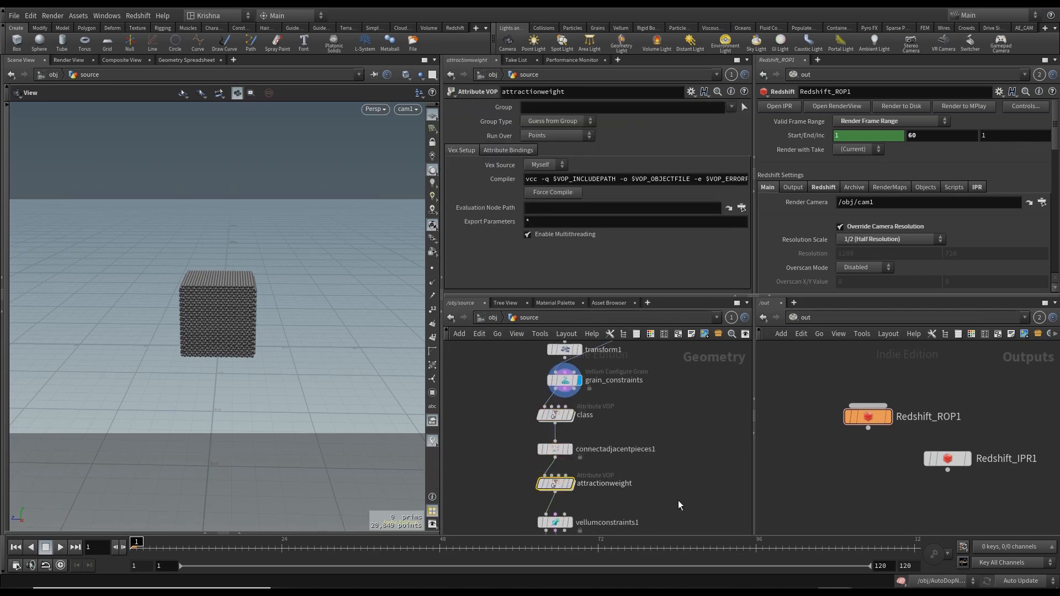
middle_drag(679, 501, 679, 429)
drag(582, 468, 582, 467)
middle_drag(644, 465, 652, 419)
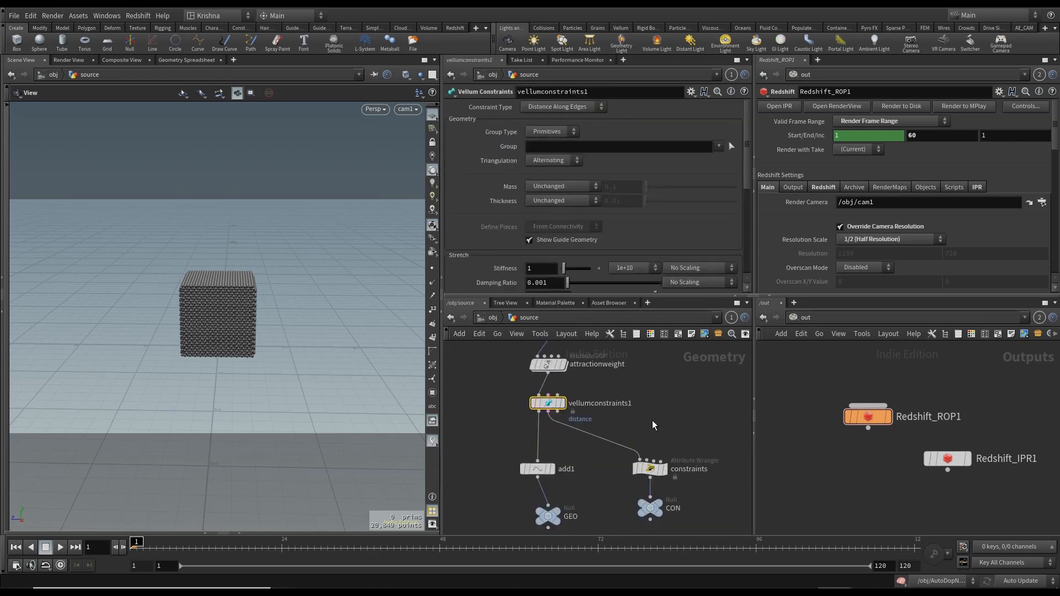
drag(520, 445, 582, 475)
drag(641, 438, 671, 479)
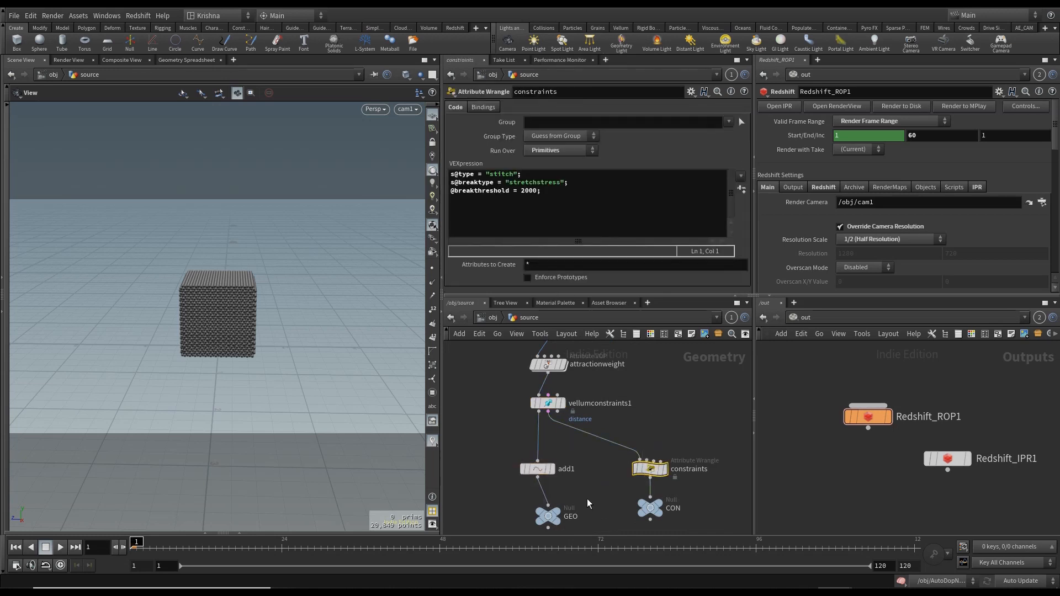
Step: Display the GEO null of the source network and return to the object level
middle_drag(588, 499, 590, 449)
click(567, 449)
click(595, 495)
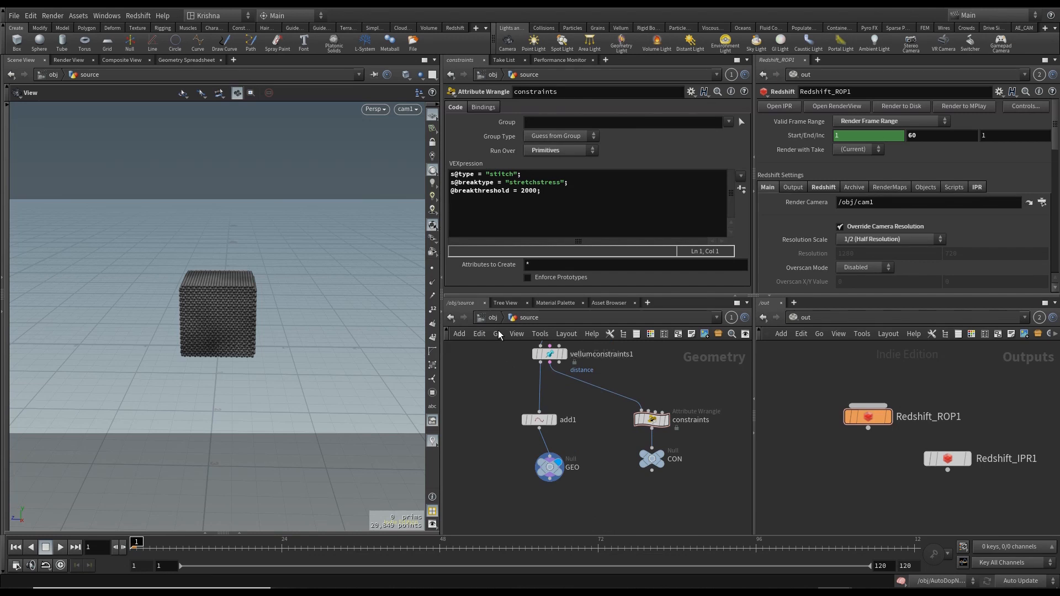
click(490, 318)
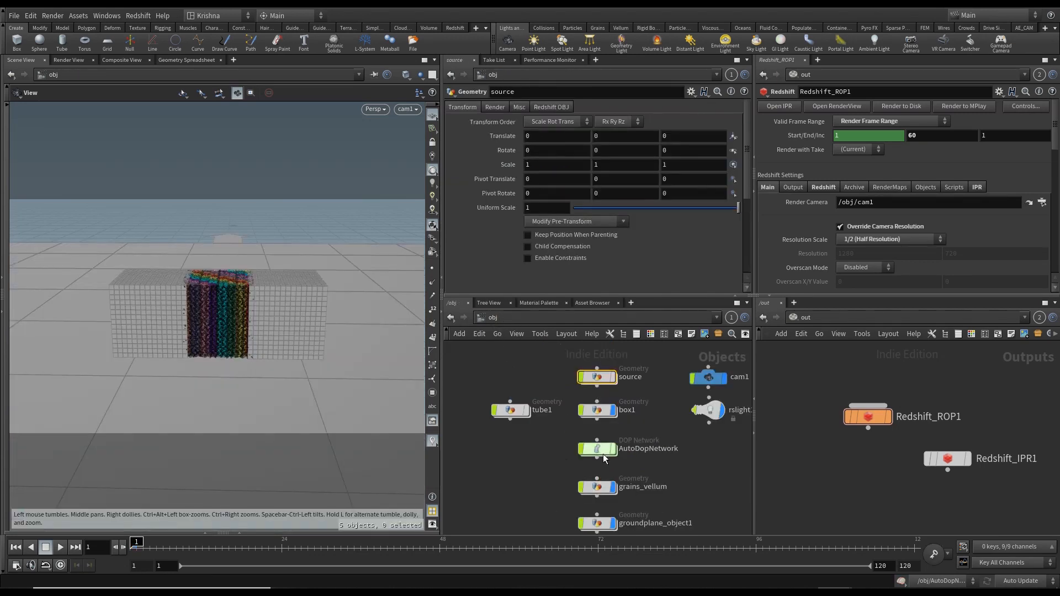
Step: Open AutoDopNetwork and bypass the staticobject1 node that uses the tube puller geometry
double_click(603, 452)
click(520, 369)
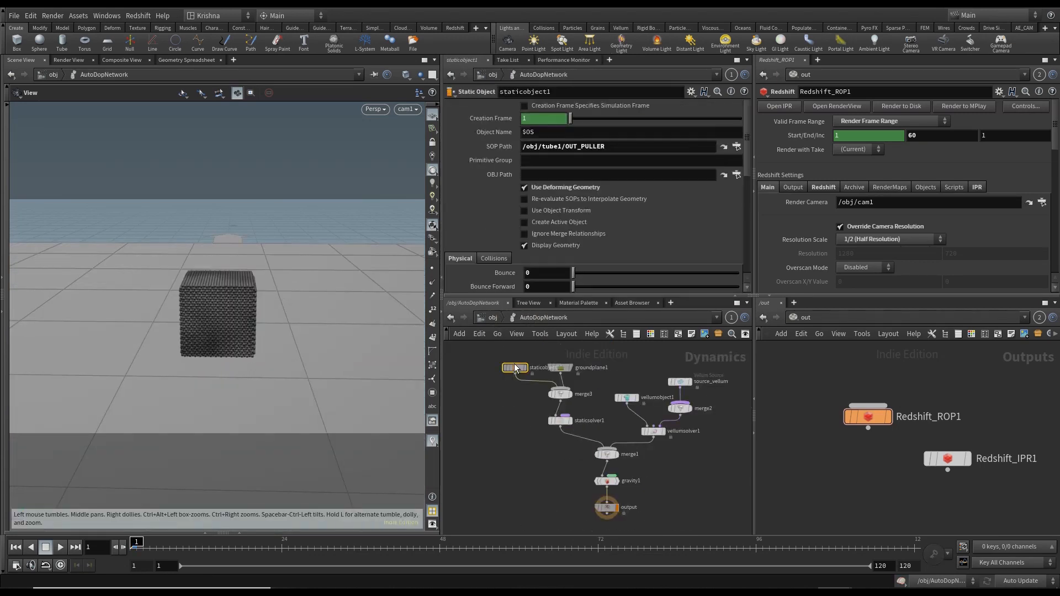
click(503, 356)
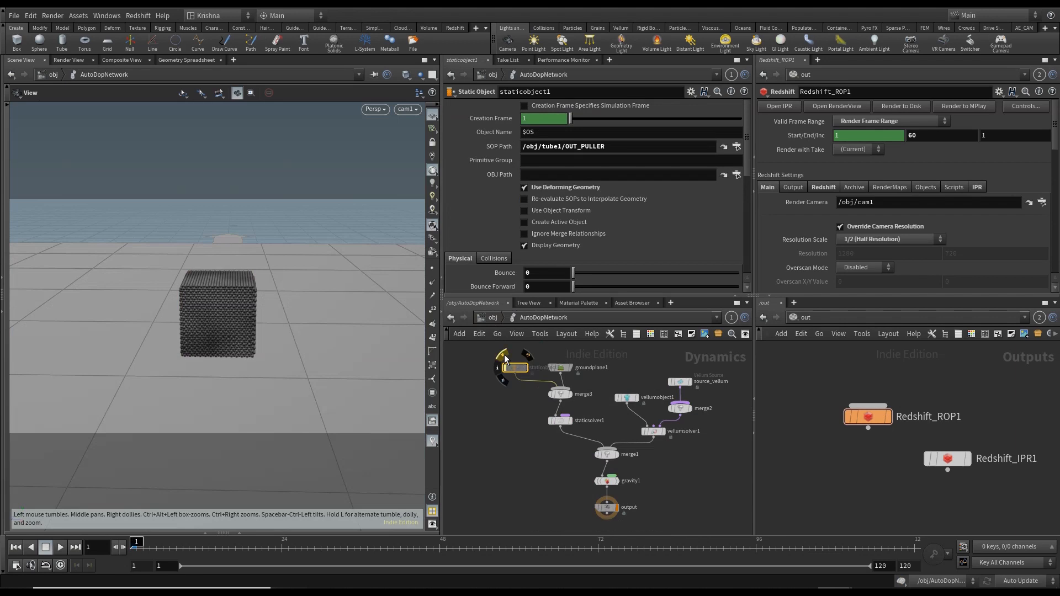
Step: Return to the object level and play back the first frames of the grain and box simulation, rewinding to frame 1
click(493, 317)
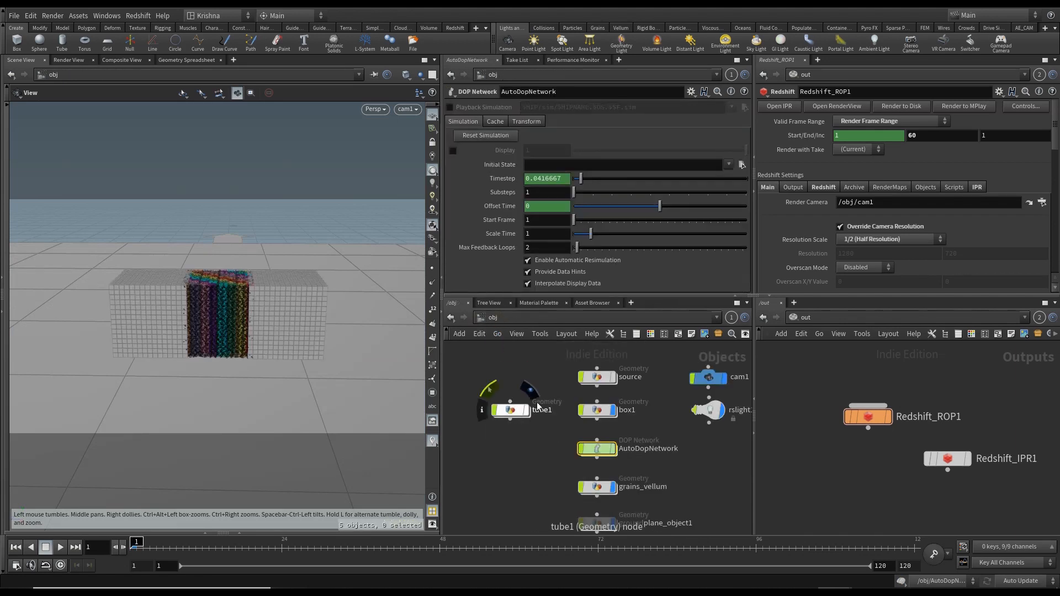
click(535, 482)
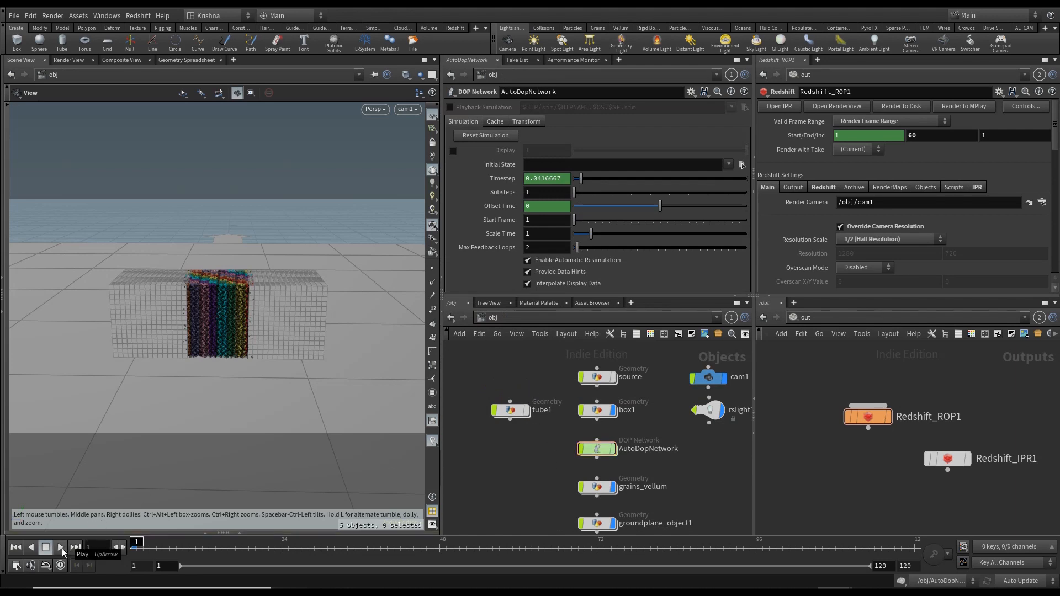
click(62, 548)
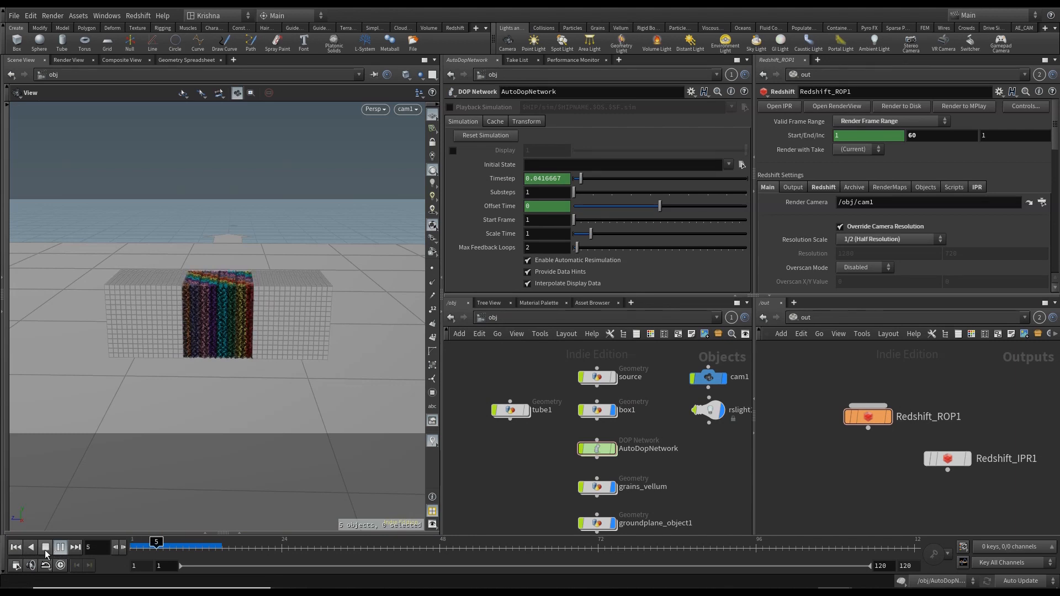
click(45, 549)
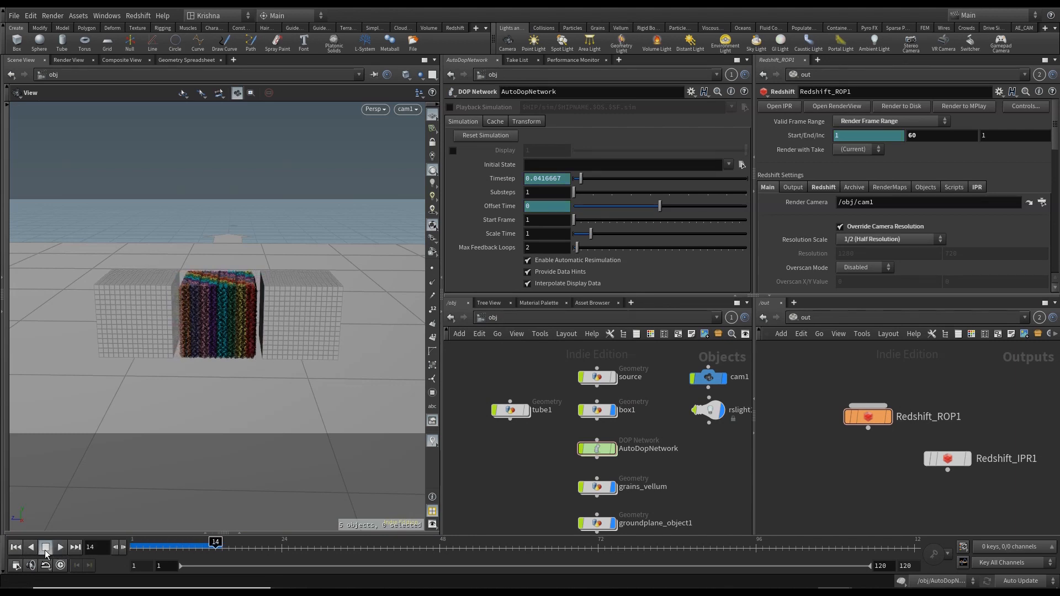
click(13, 551)
click(58, 549)
click(47, 549)
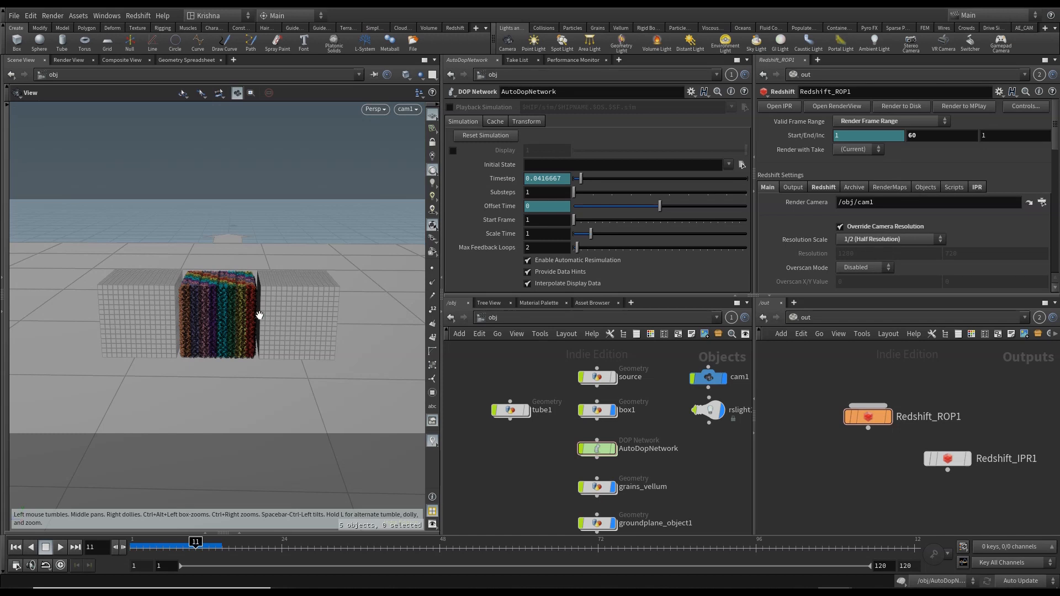
click(16, 547)
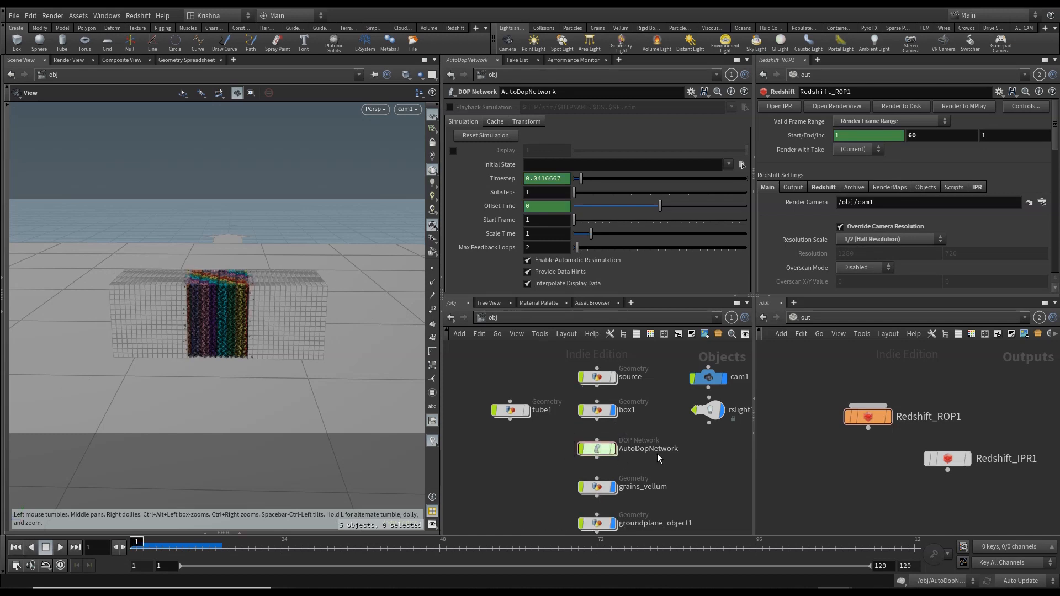
Step: Check the vellumsolver1 settings inside AutoDopNetwork and return to the object level
double_click(596, 449)
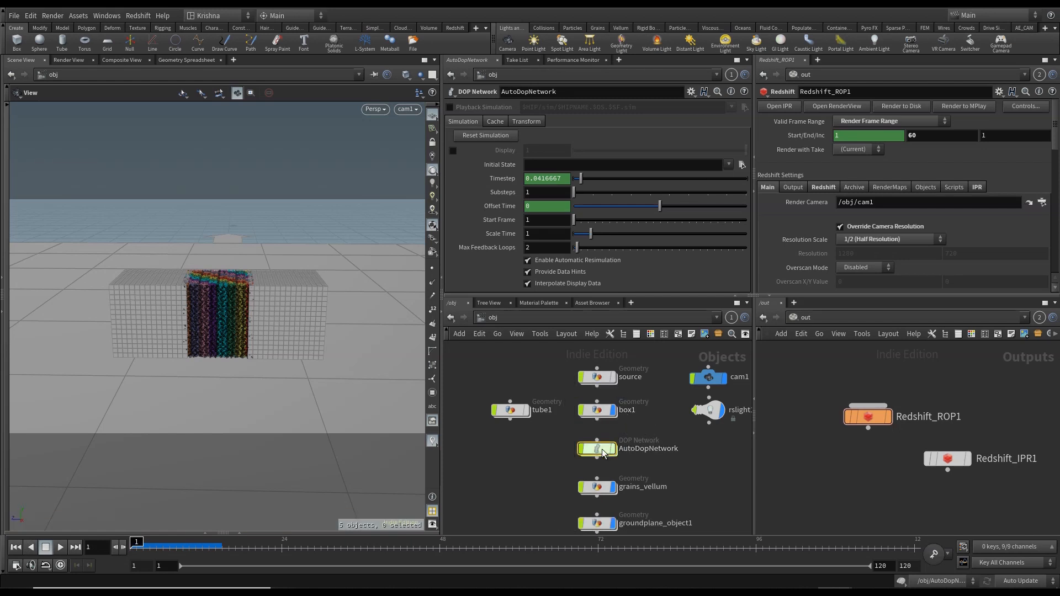
click(655, 430)
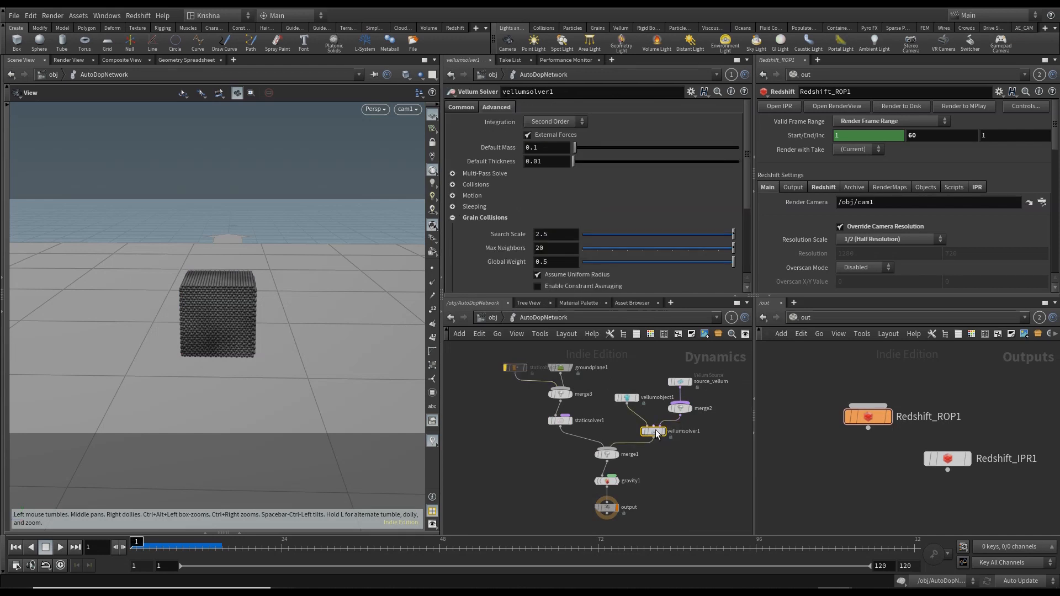
click(488, 319)
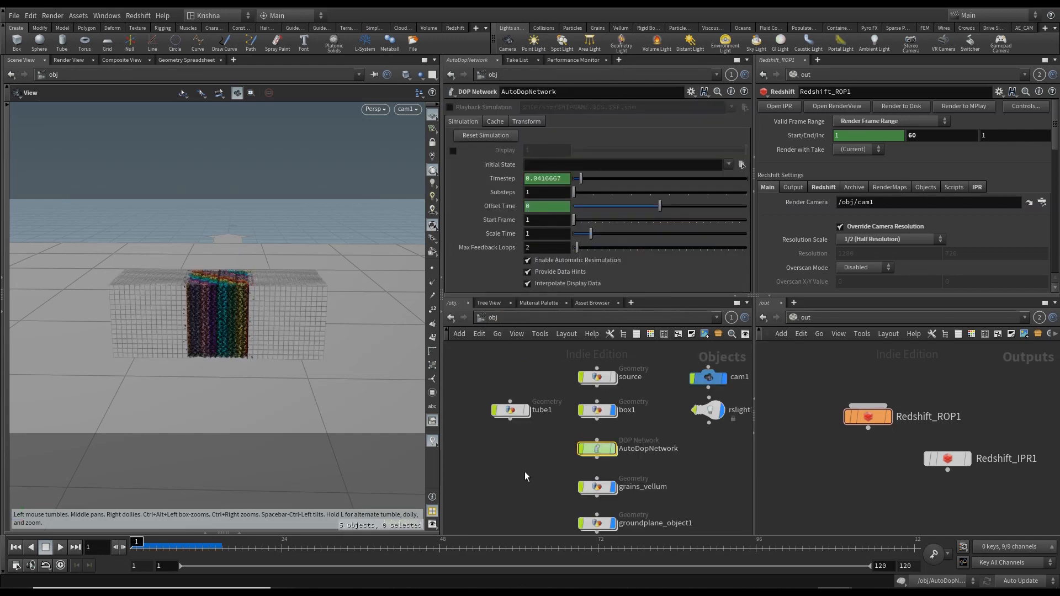
Step: In the source network, insert a Vellum Constraints node between attractionweight and vellumconstraints1
double_click(600, 381)
middle_drag(599, 441, 606, 488)
middle_drag(647, 402, 649, 453)
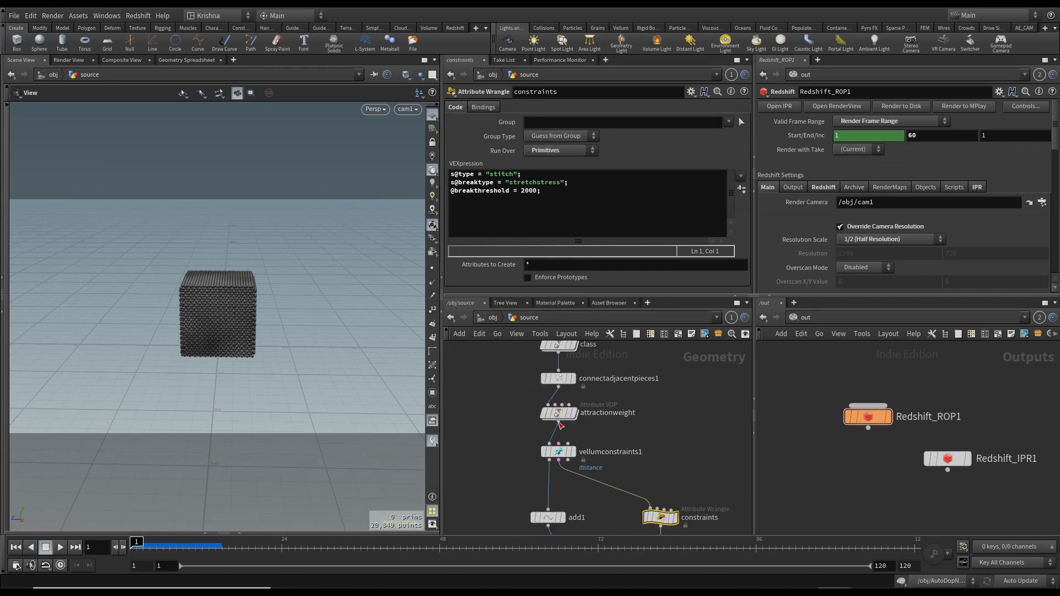
key(Tab)
text(vellum cons)
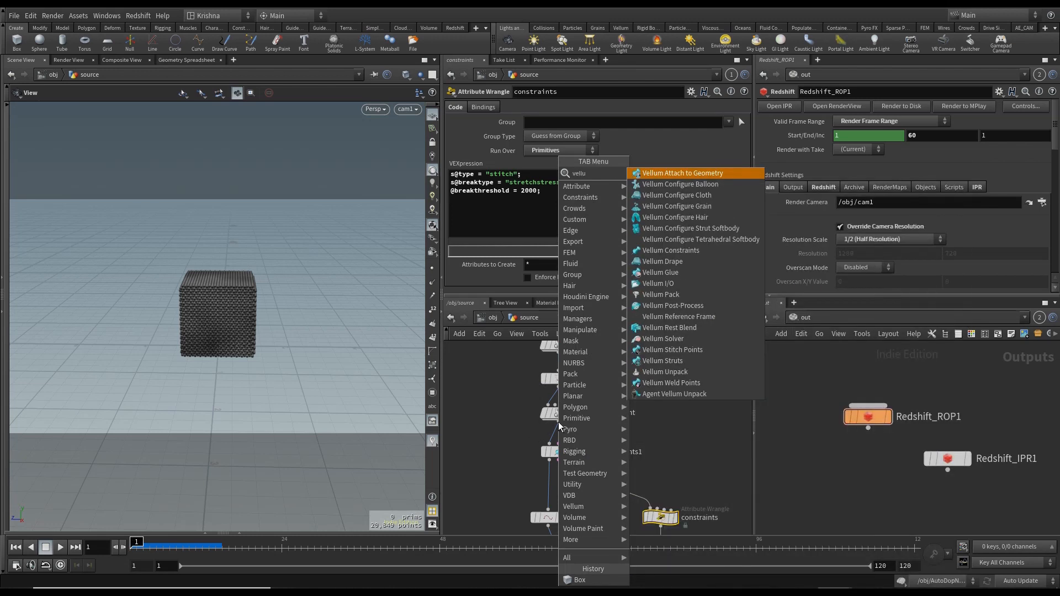
key(Return)
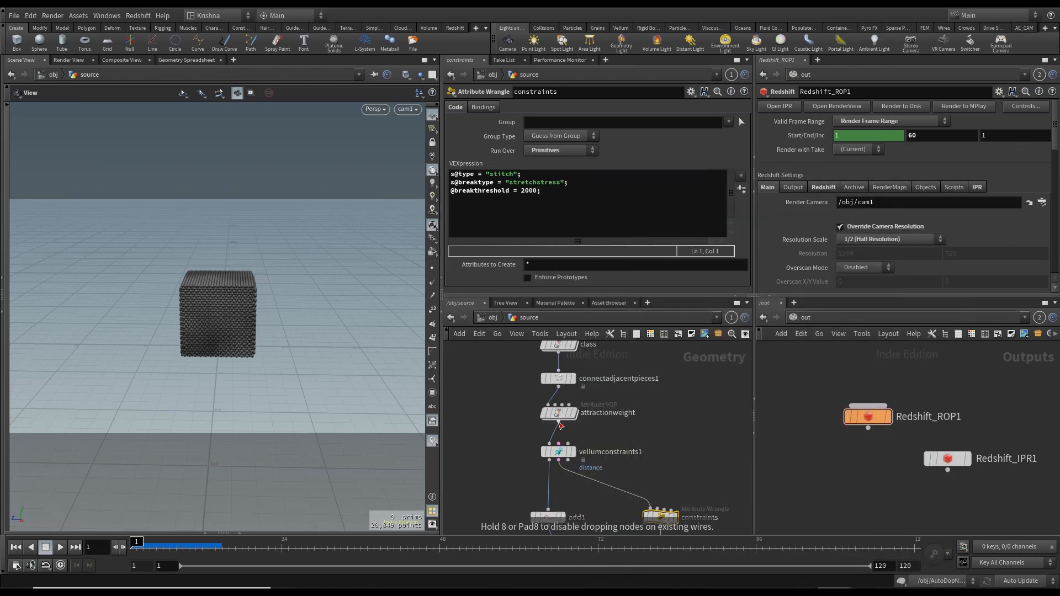
click(559, 423)
Step: Rename the new Vellum Constraints node attach_to_geo and the vellumconstraints1 node distance_constraints
double_click(603, 449)
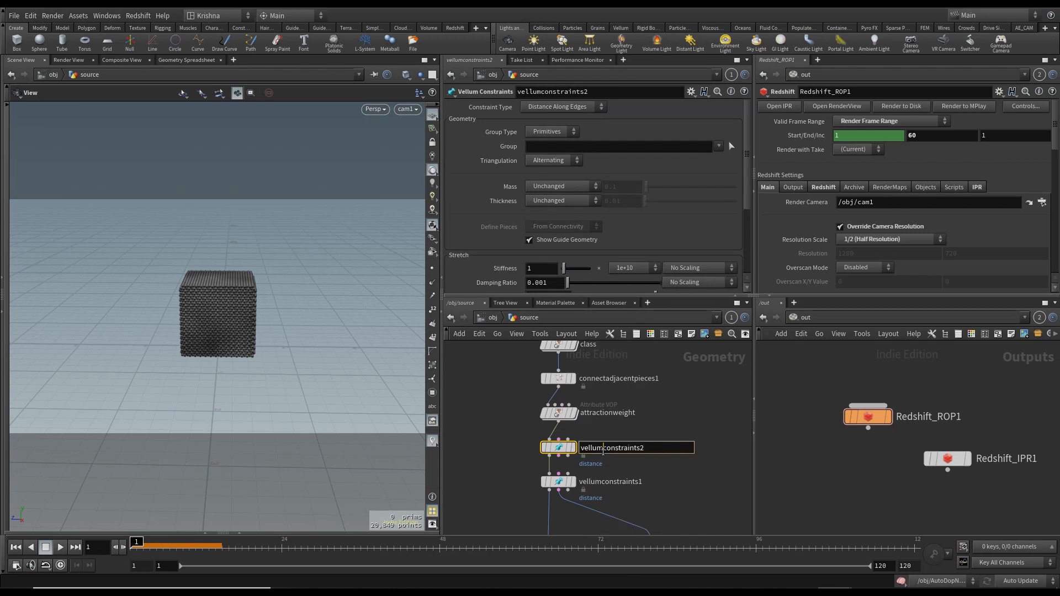
text(attach_to_geo)
key(Return)
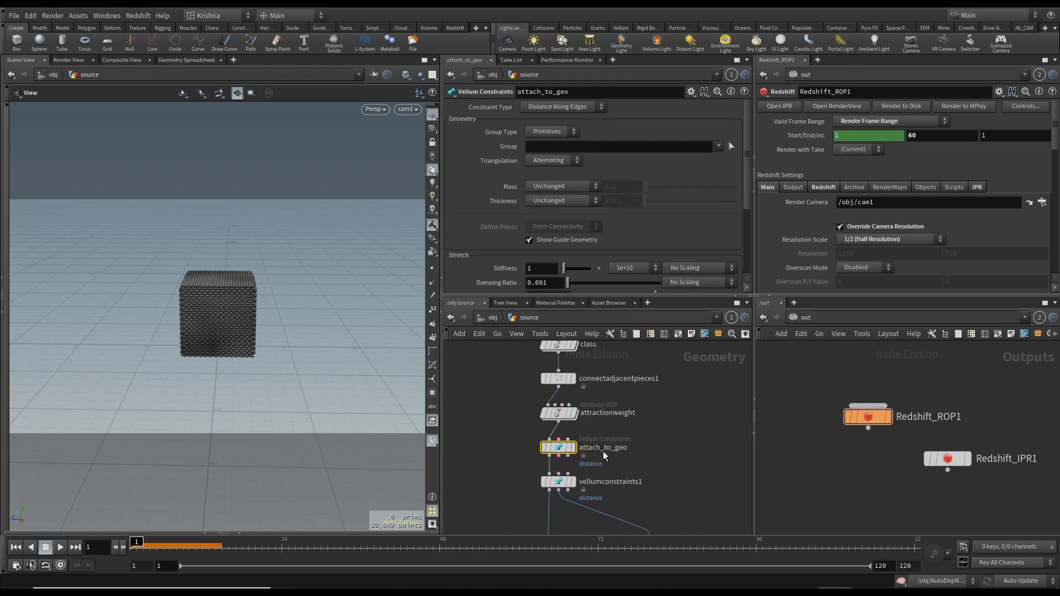
click(579, 485)
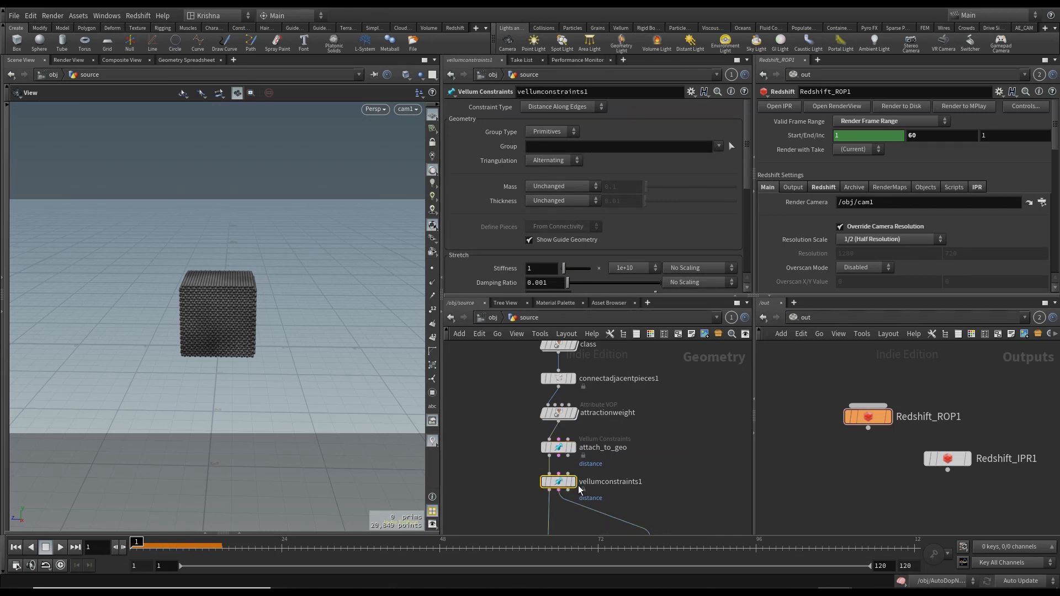
double_click(609, 484)
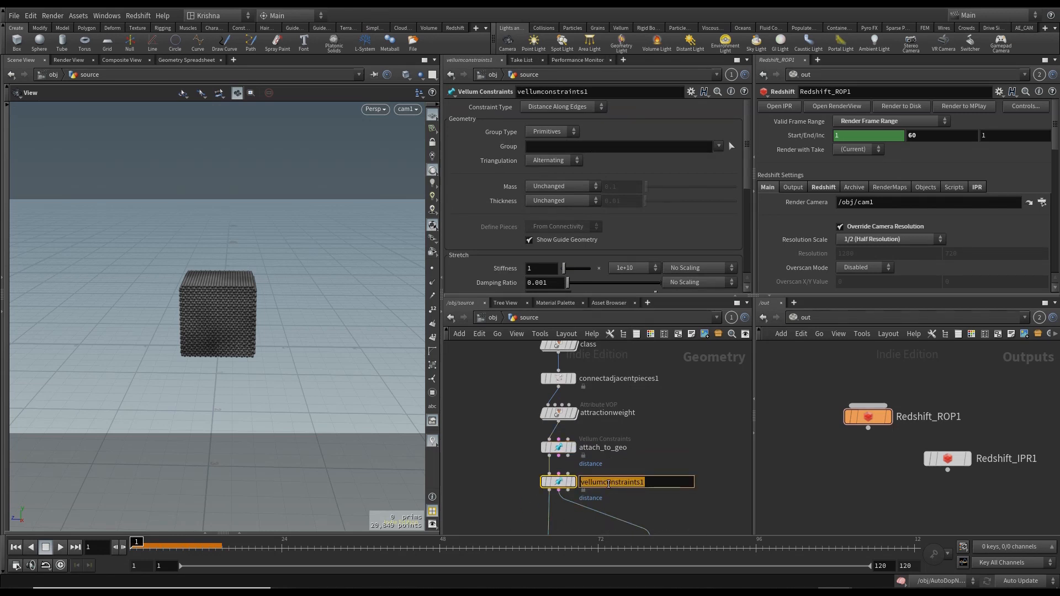
text(distanc)
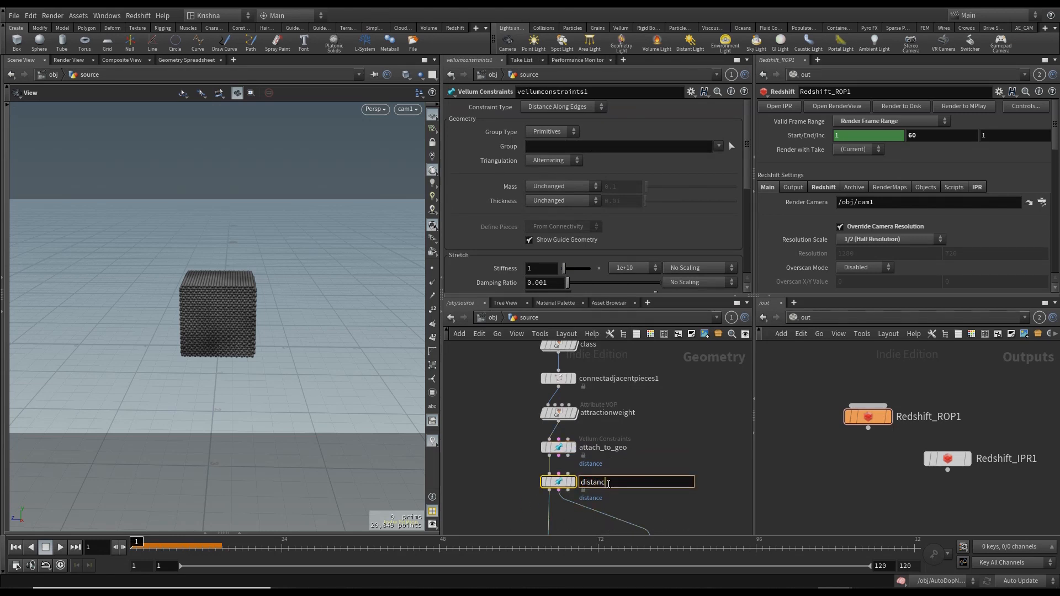
text(e_constraints)
key(Return)
Step: Set the constraint type of attach_to_geo to Attach to Geometry and look through its parameters
click(559, 446)
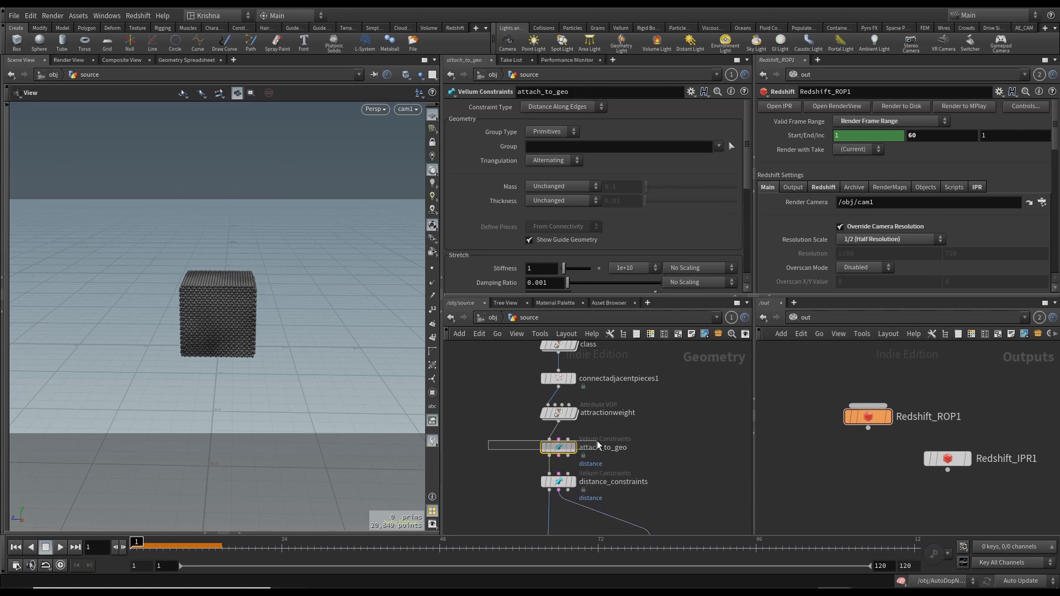
click(562, 108)
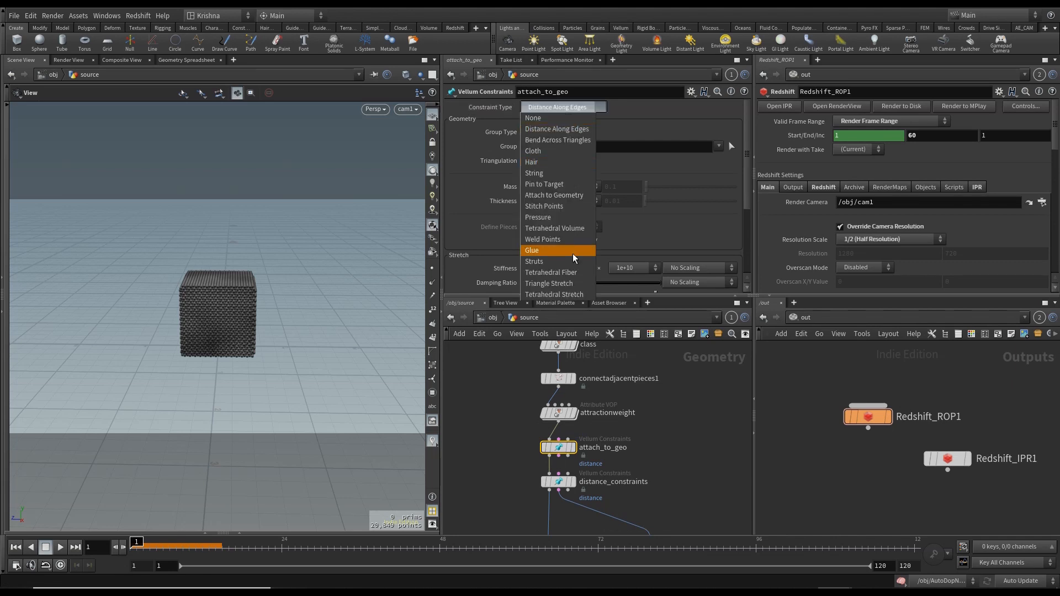
click(582, 193)
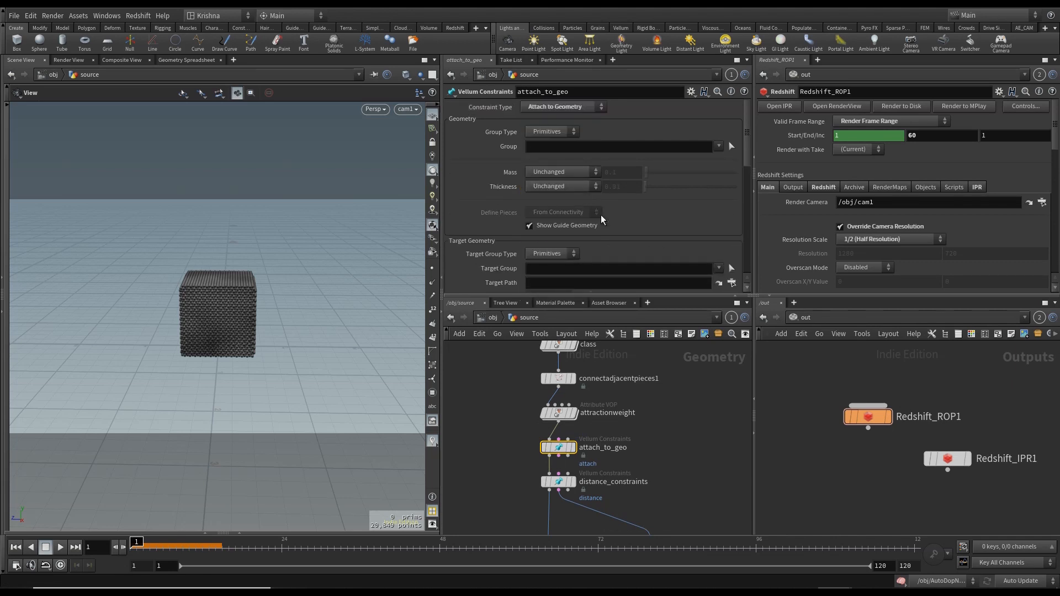
scroll(522, 192, down, 5)
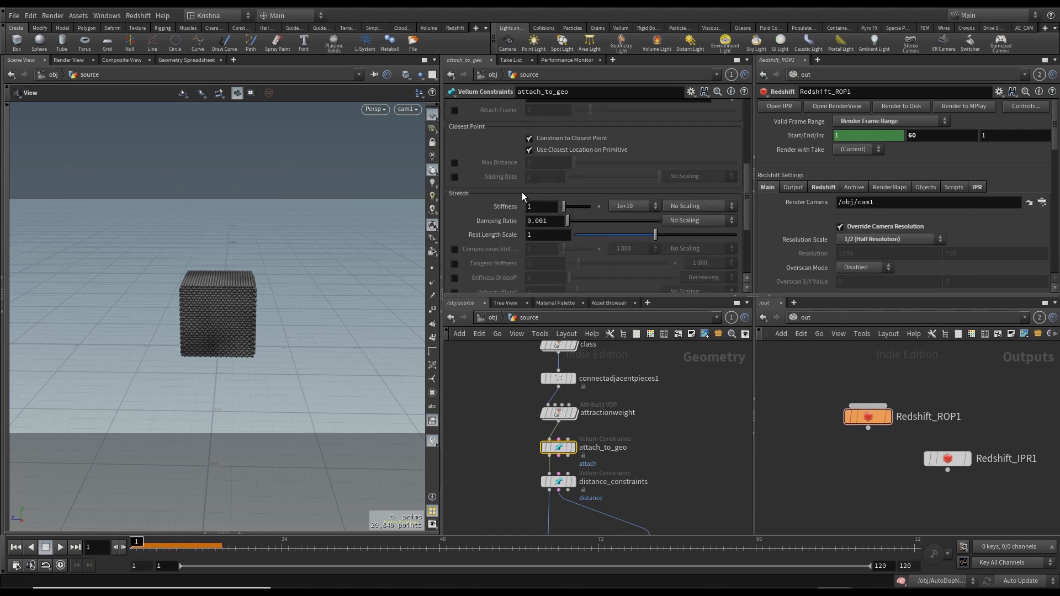
scroll(518, 203, up, 5)
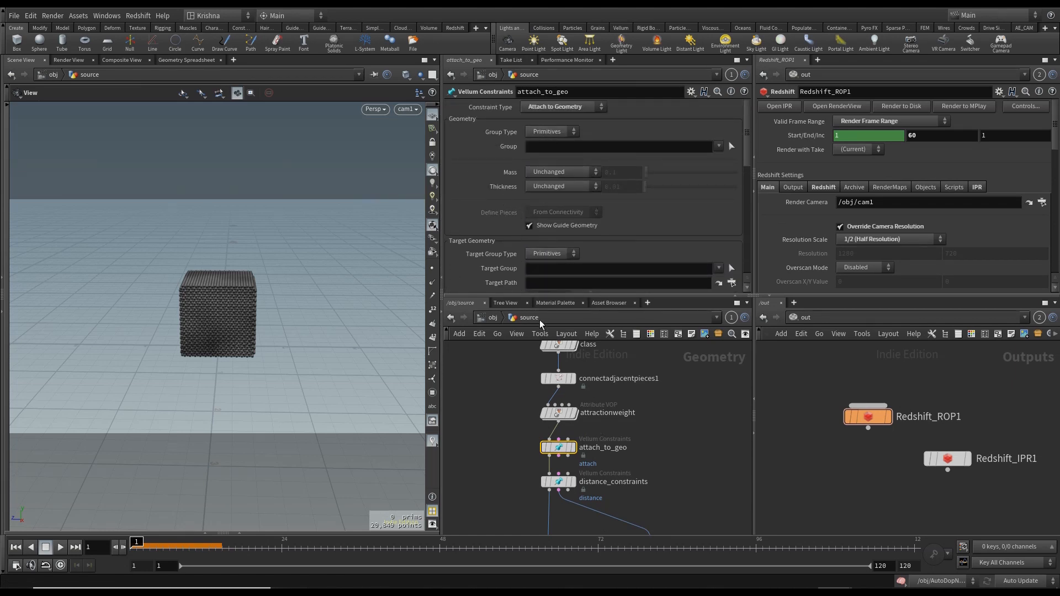
click(16, 547)
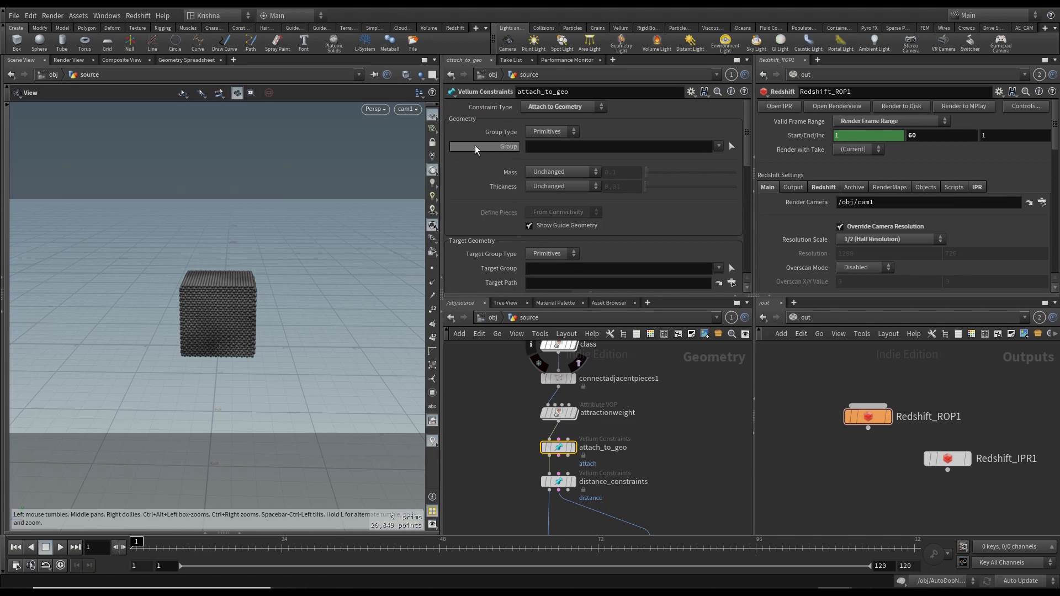
Step: Insert a Group Create node between attractionweight and attach_to_geo
click(714, 441)
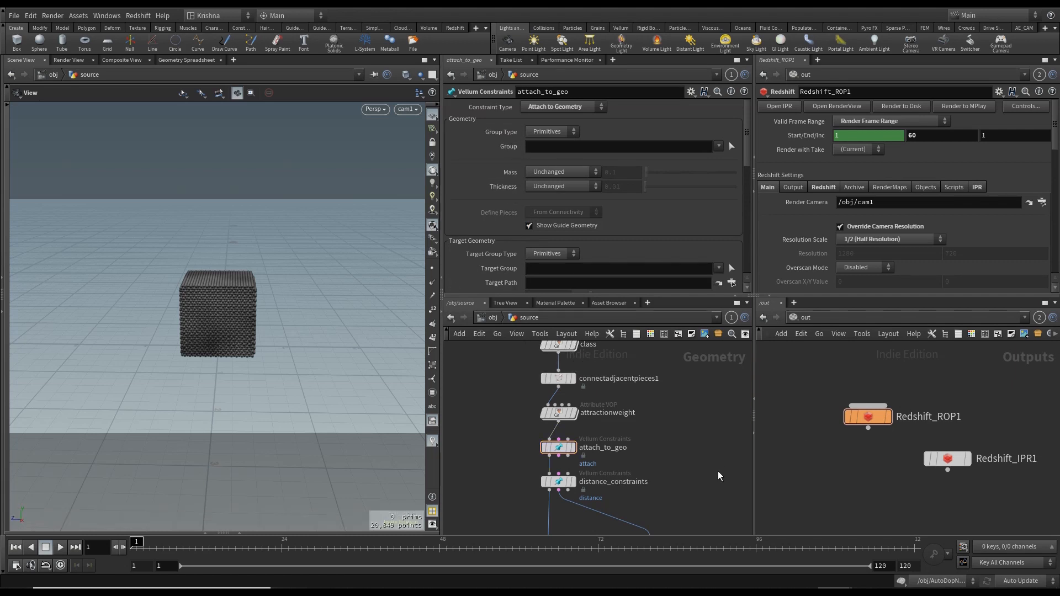
mouse_move(718, 473)
middle_down()
mouse_move(721, 393)
mouse_move(705, 461)
middle_up()
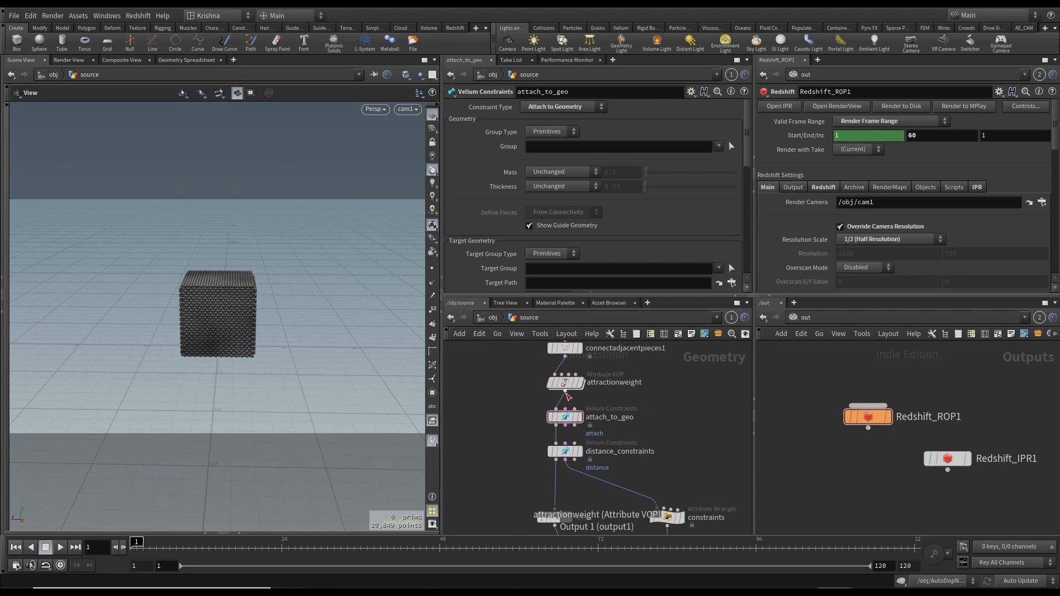
key(Tab)
text(create)
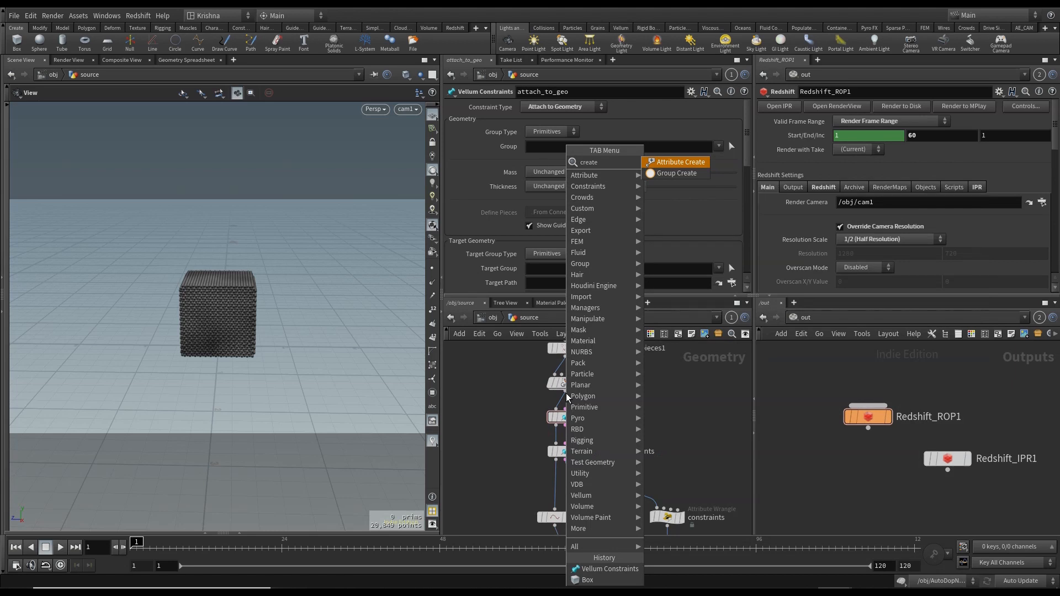
key(Down)
key(Return)
click(567, 395)
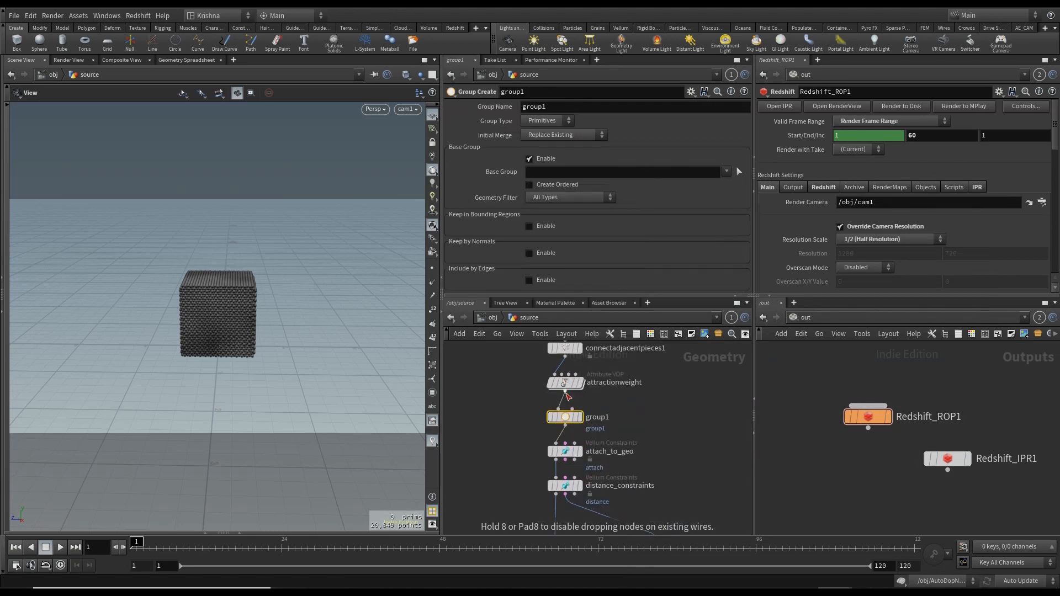
Step: Name the new group stretch, set its group type to Points, and display the node
double_click(572, 110)
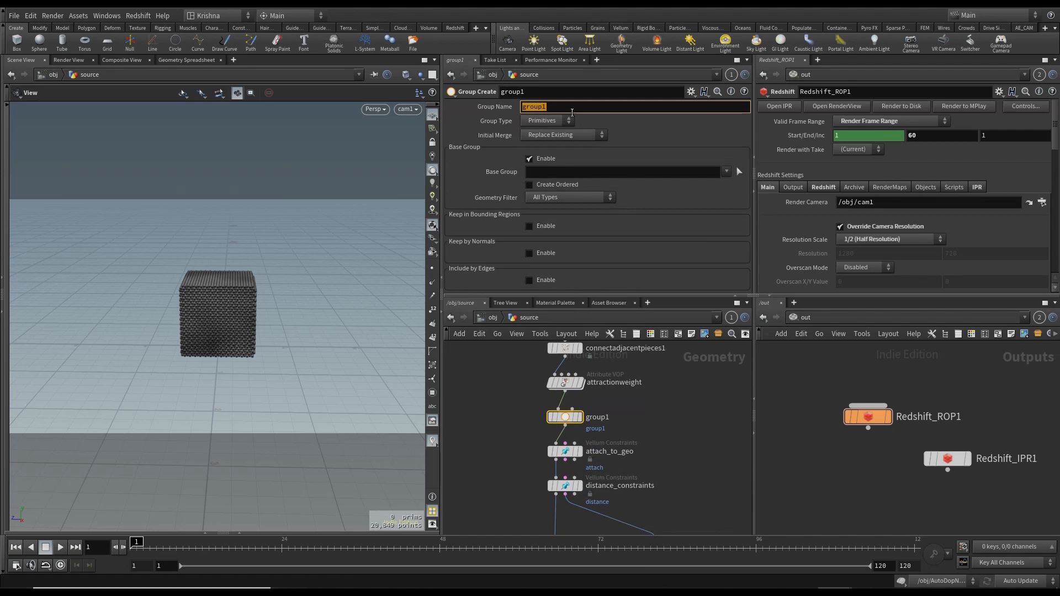
text(stretch)
key(Return)
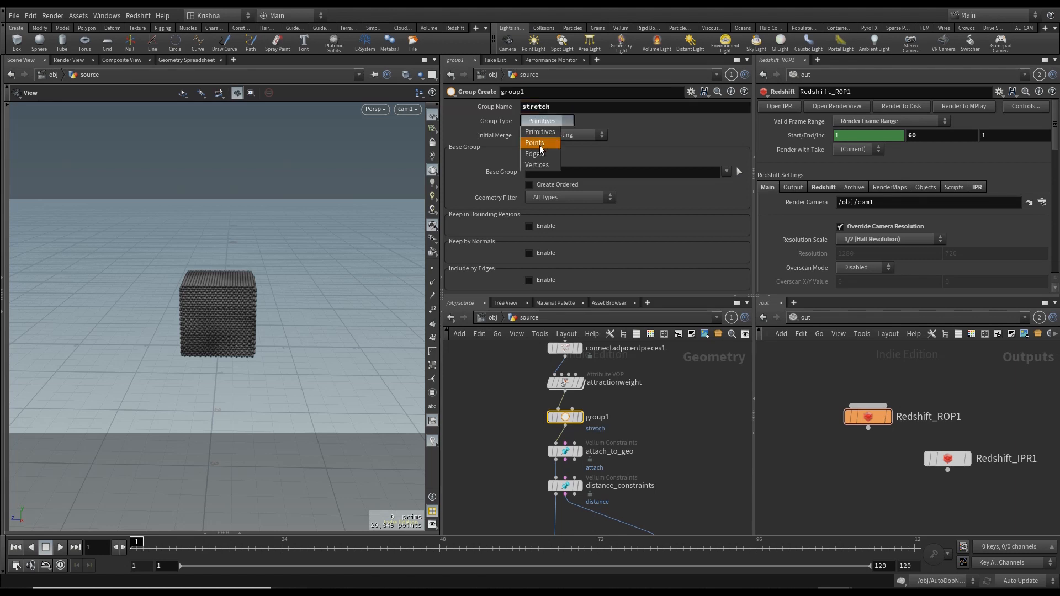
click(535, 142)
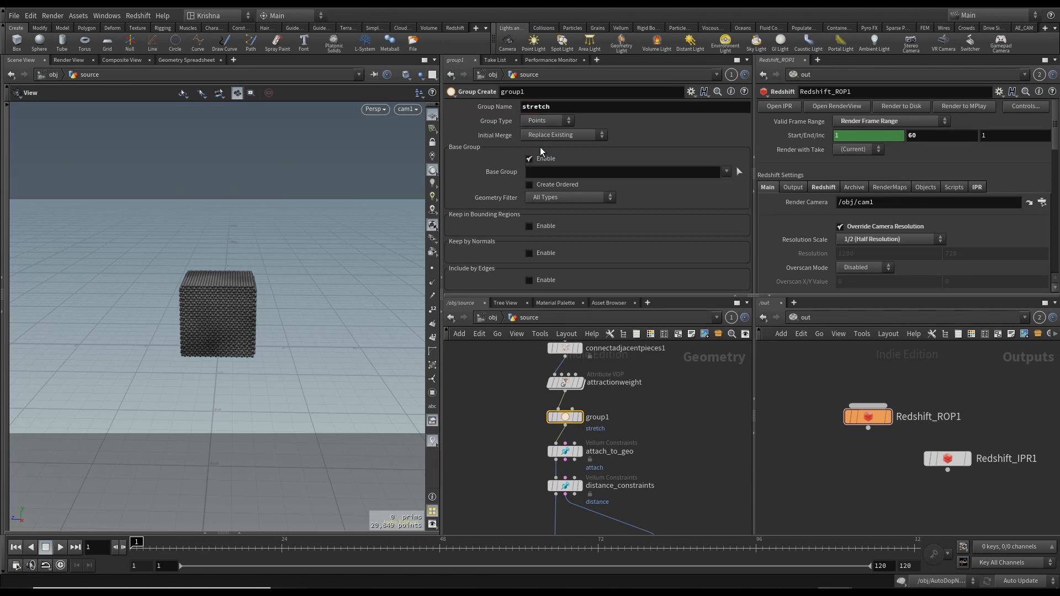
click(579, 417)
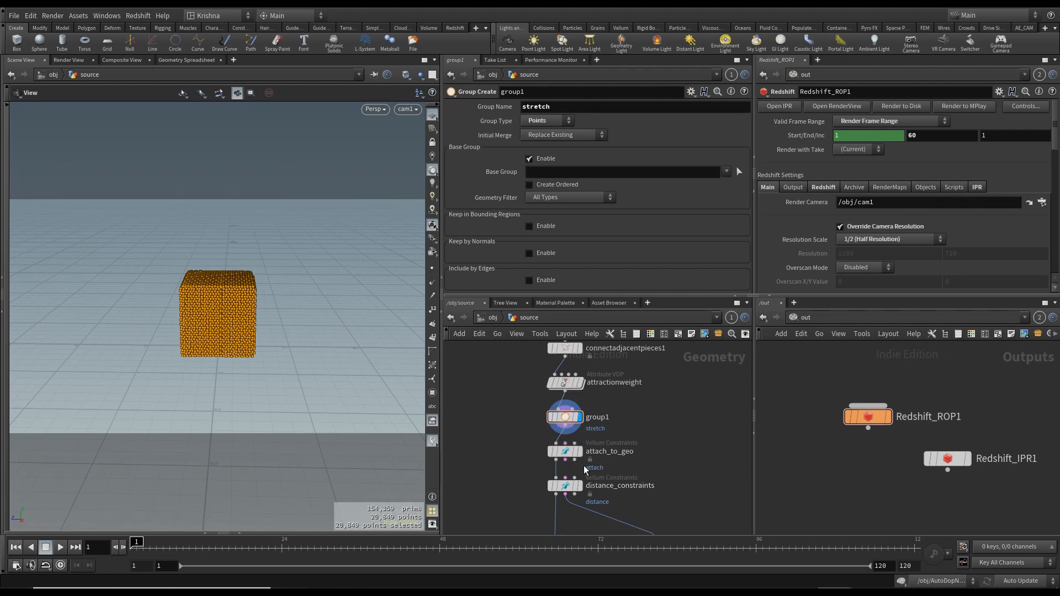
Step: Insert a second Group Create node between the stretch group node and attach_to_geo
mouse_move(566, 427)
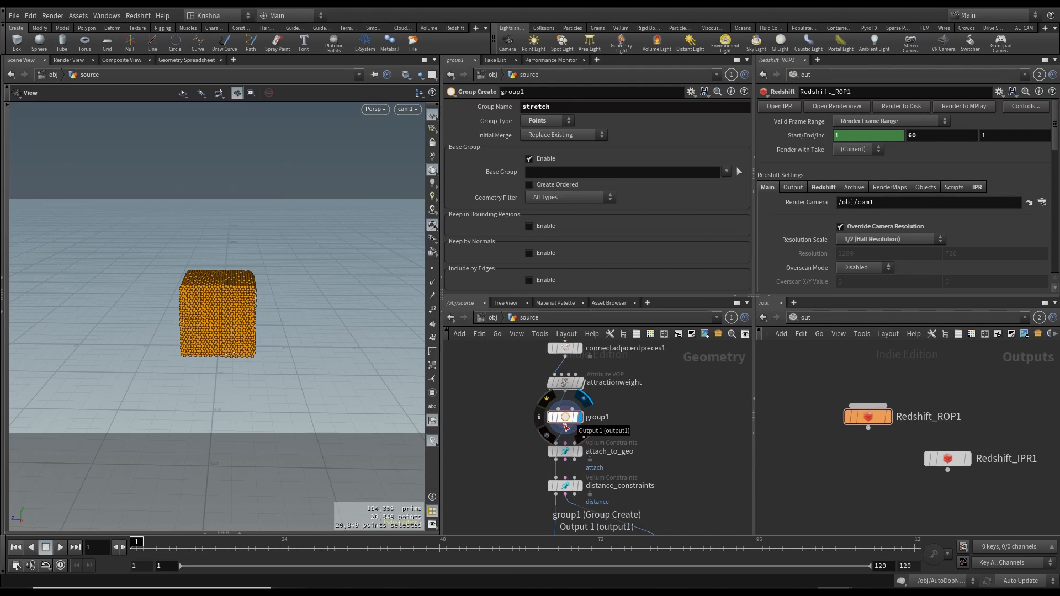
key(Tab)
text(group crea)
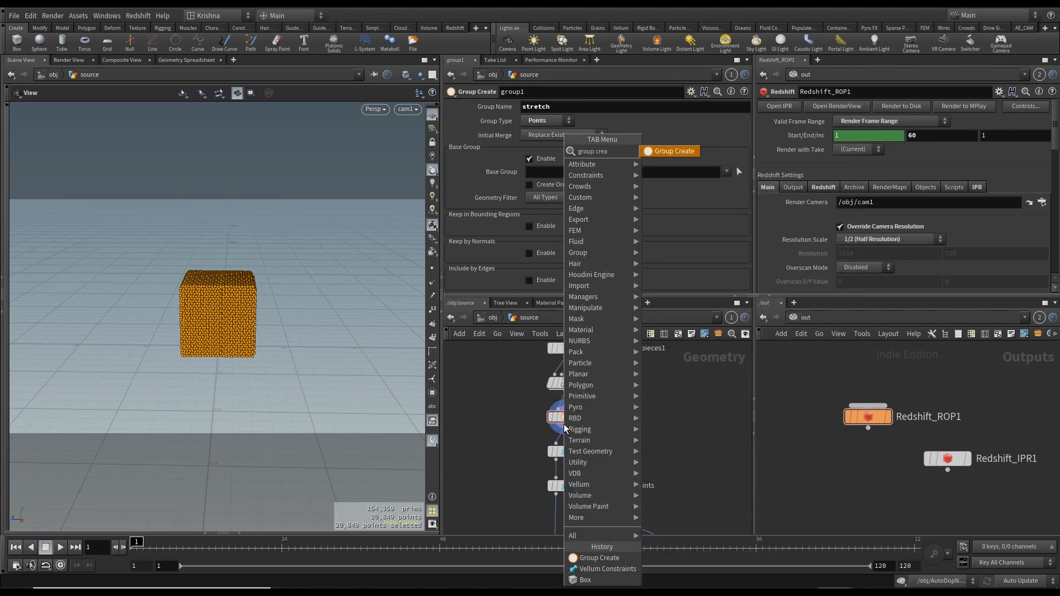
key(Return)
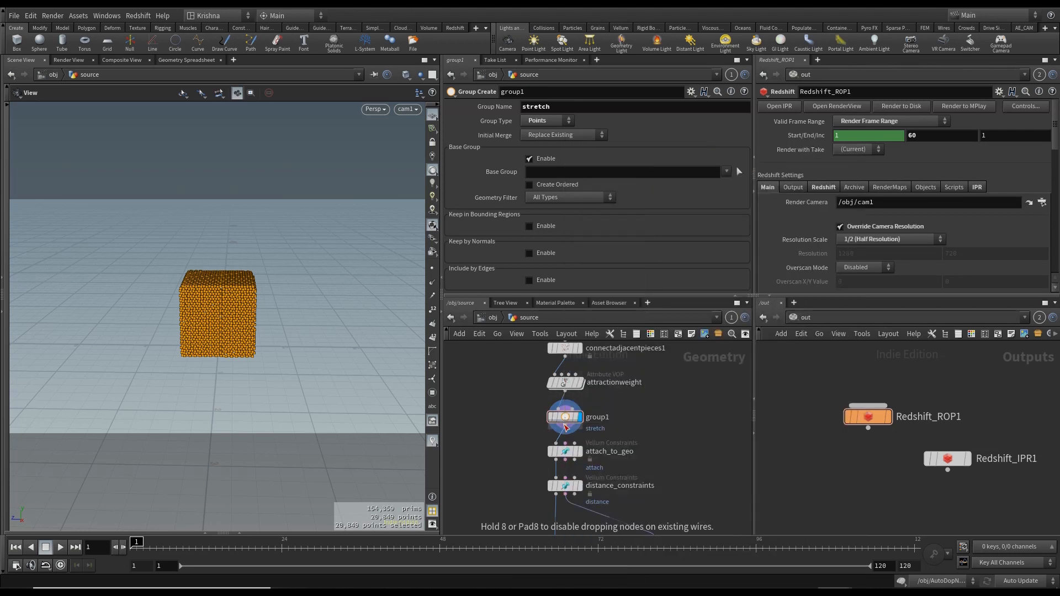
click(566, 427)
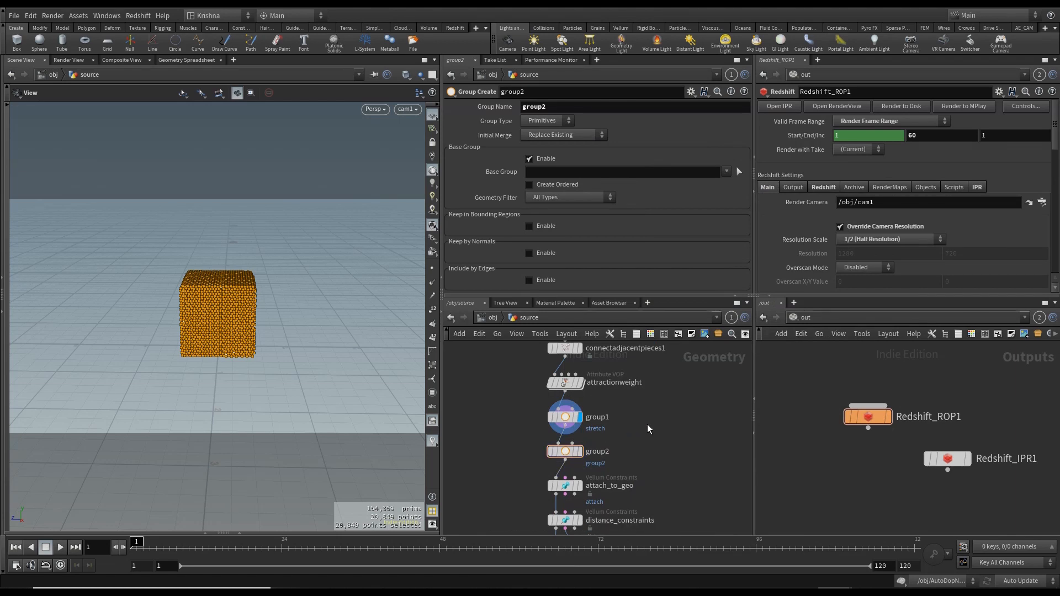
Step: Add an Object Merge node beside the stretch group node
key(Tab)
text(obje)
key(Return)
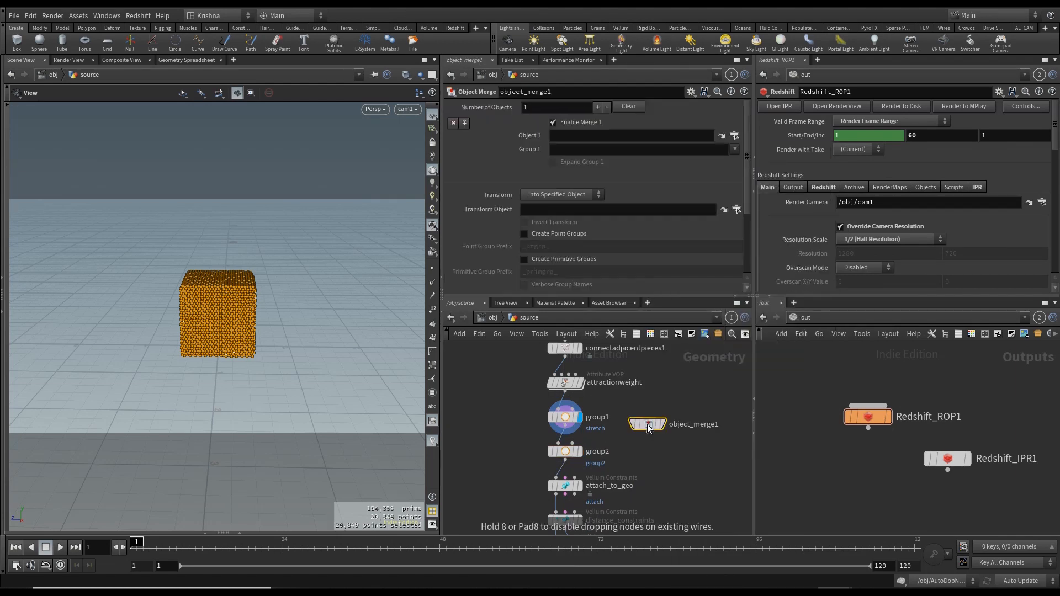
click(648, 428)
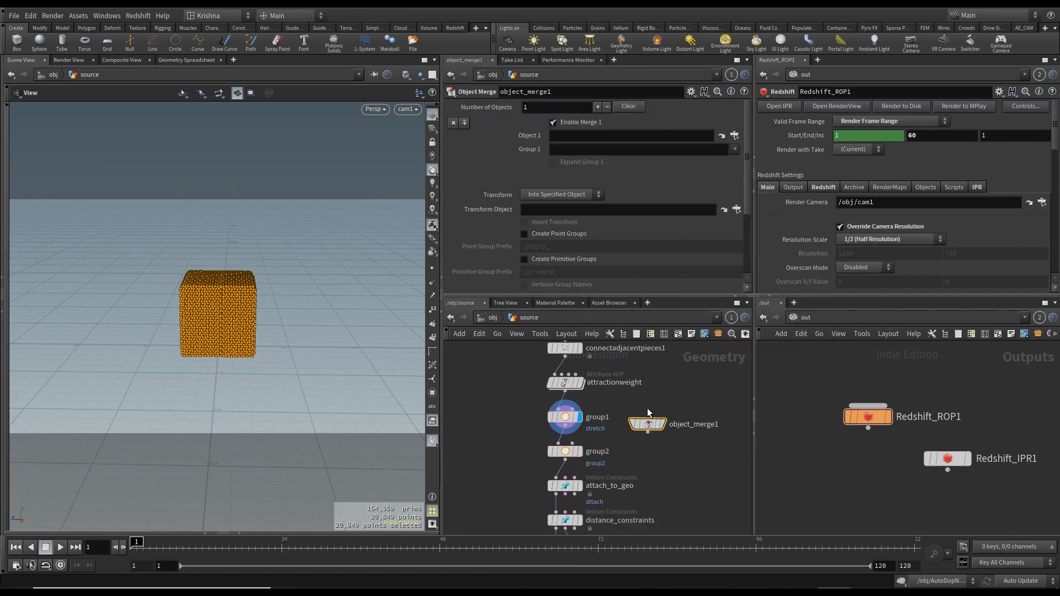
drag(642, 430, 645, 423)
Step: Reference the OUT null of box1 as Object 1 of the Object Merge and set its transform to Into This Object
click(808, 318)
click(825, 366)
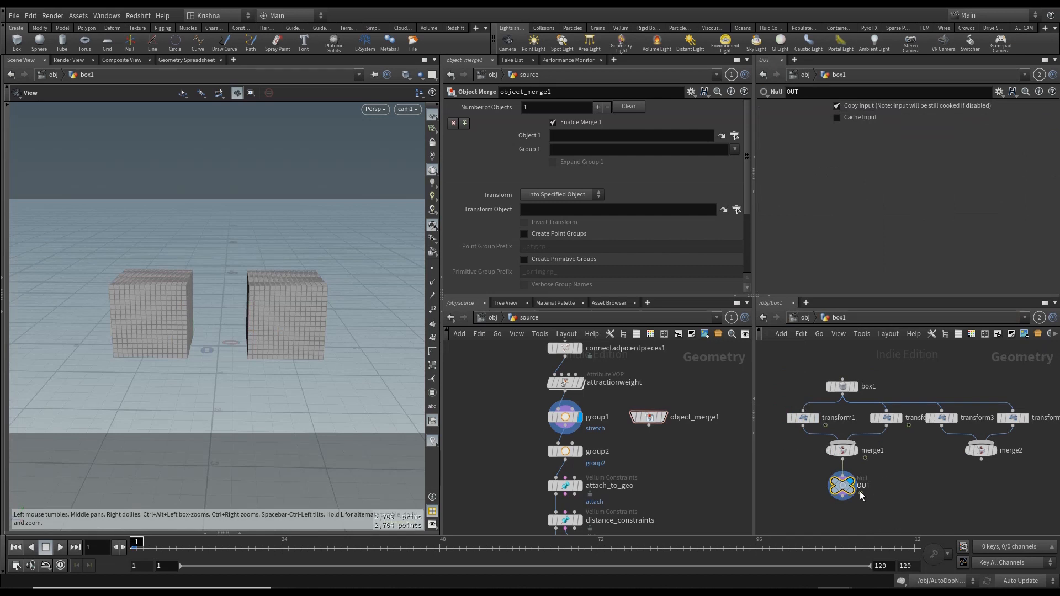
drag(860, 493, 678, 231)
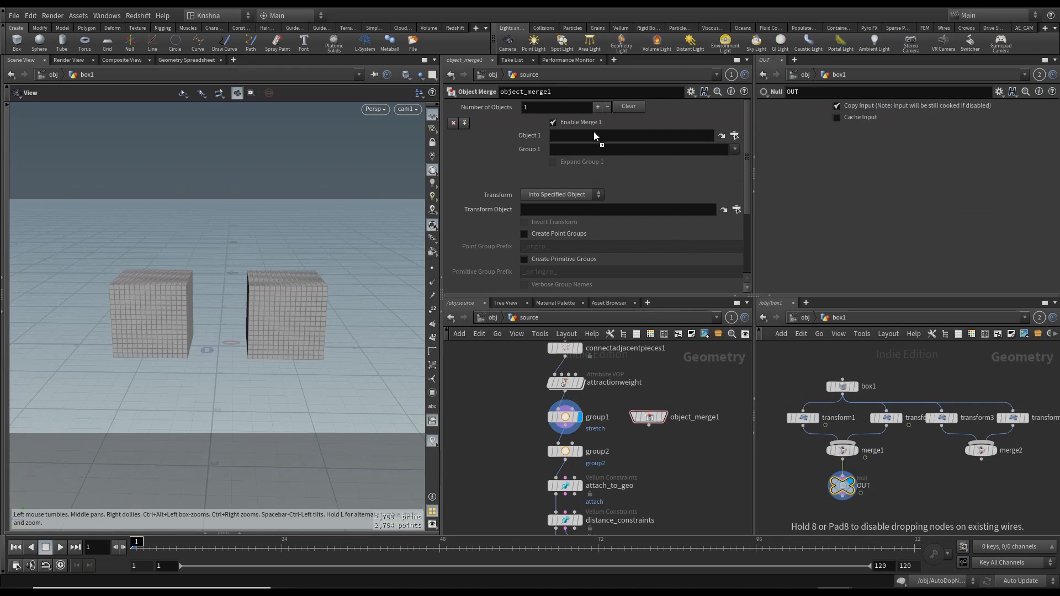
drag(594, 135, 595, 136)
click(562, 194)
click(563, 216)
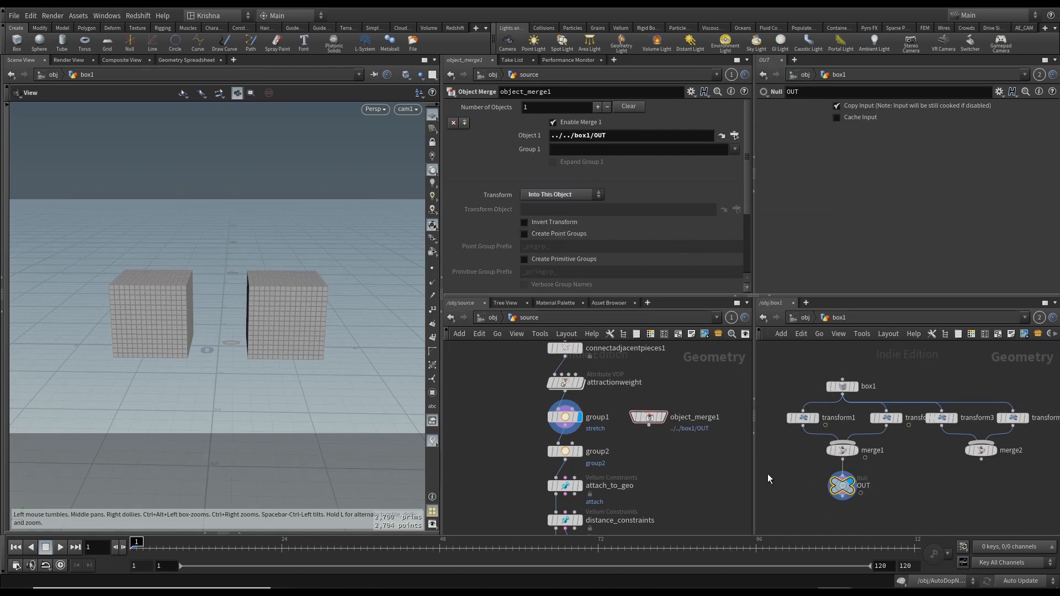
Step: Connect object_merge1 to the second input of group2, then display and select group2
scroll(662, 486, down, 1)
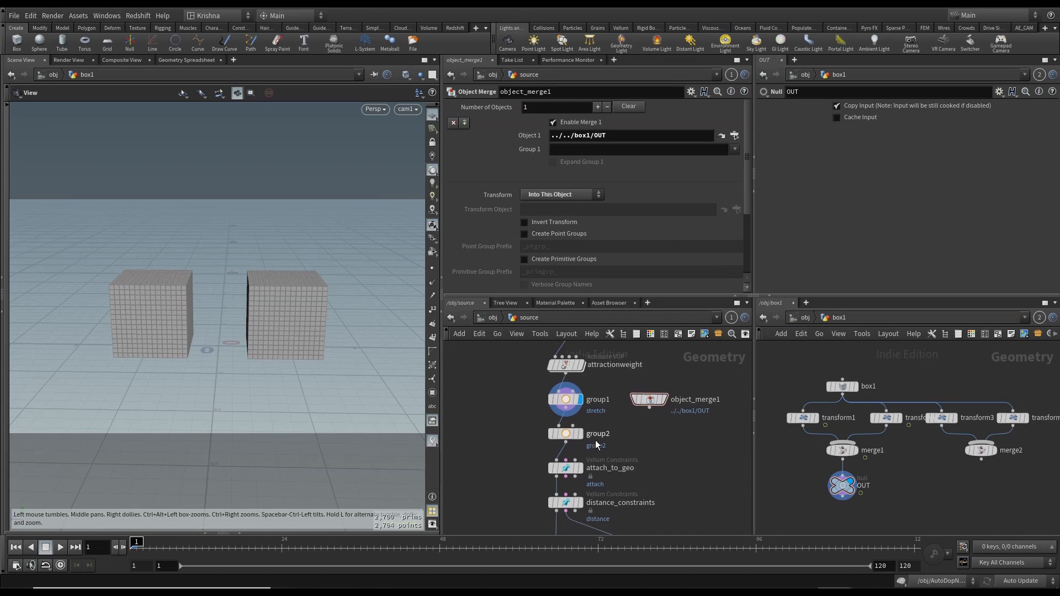
click(573, 427)
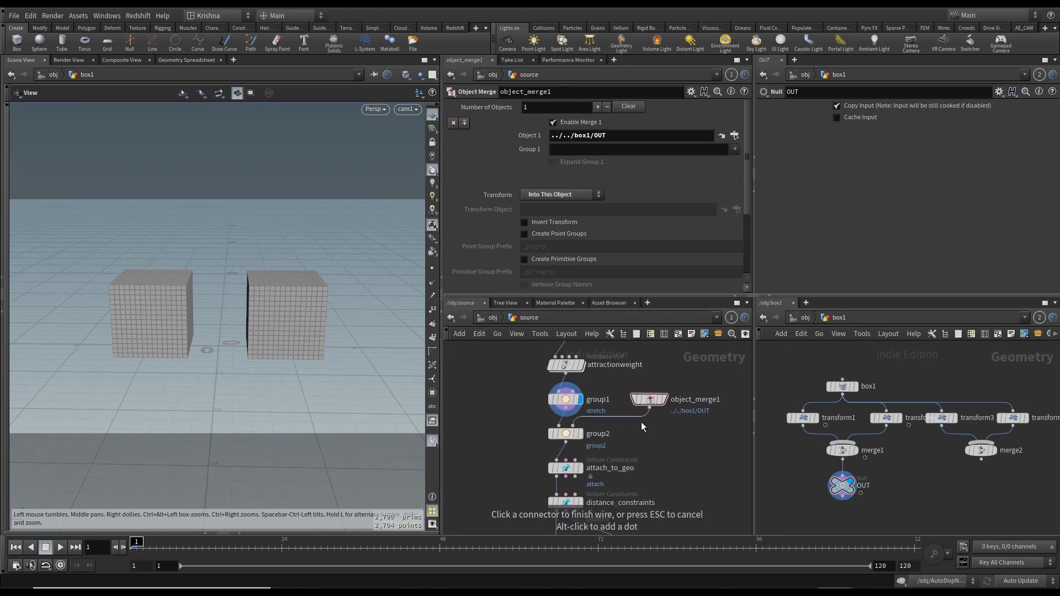
click(629, 415)
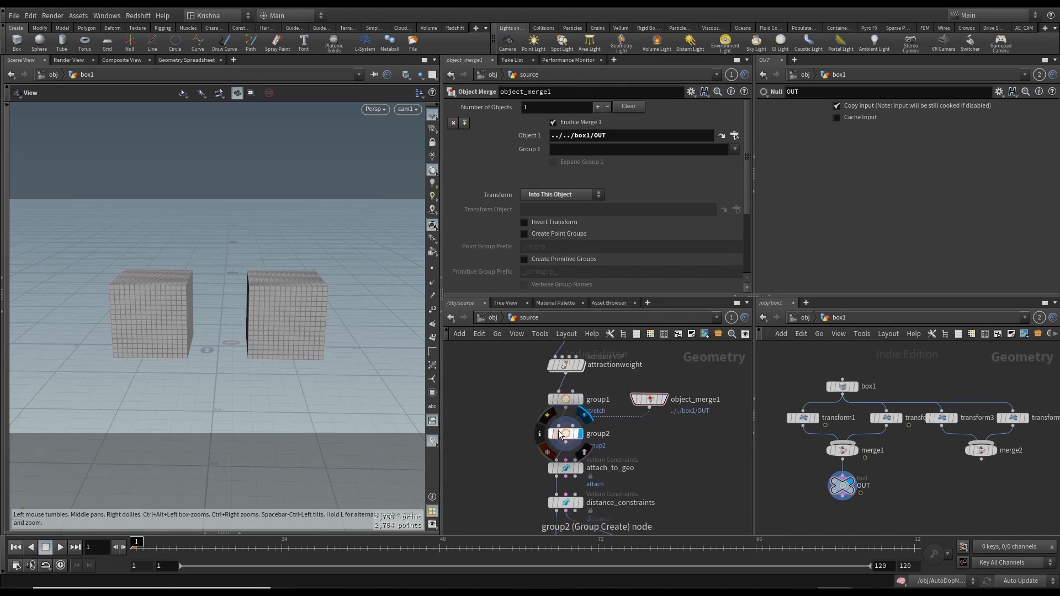
click(567, 436)
Step: Name the group of group2 pinned and set its group type to Points
double_click(548, 107)
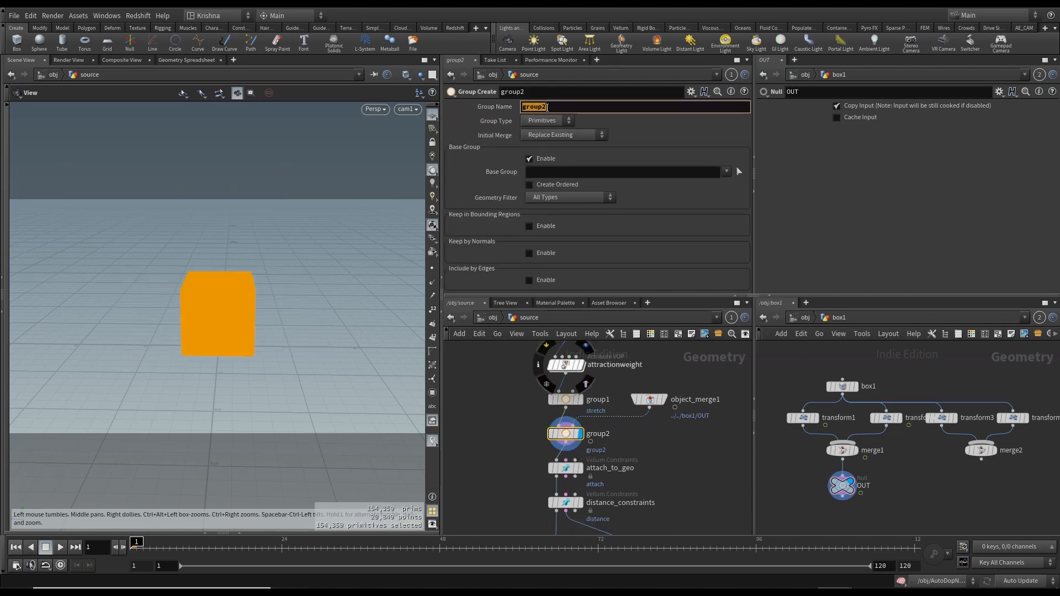
text(pinned)
key(Return)
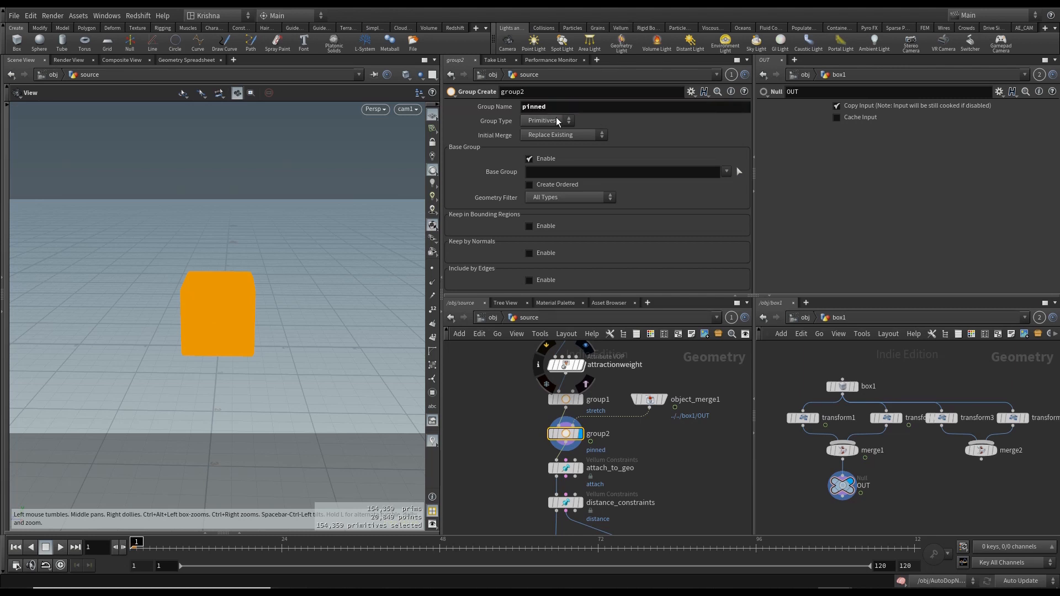
click(557, 121)
click(549, 142)
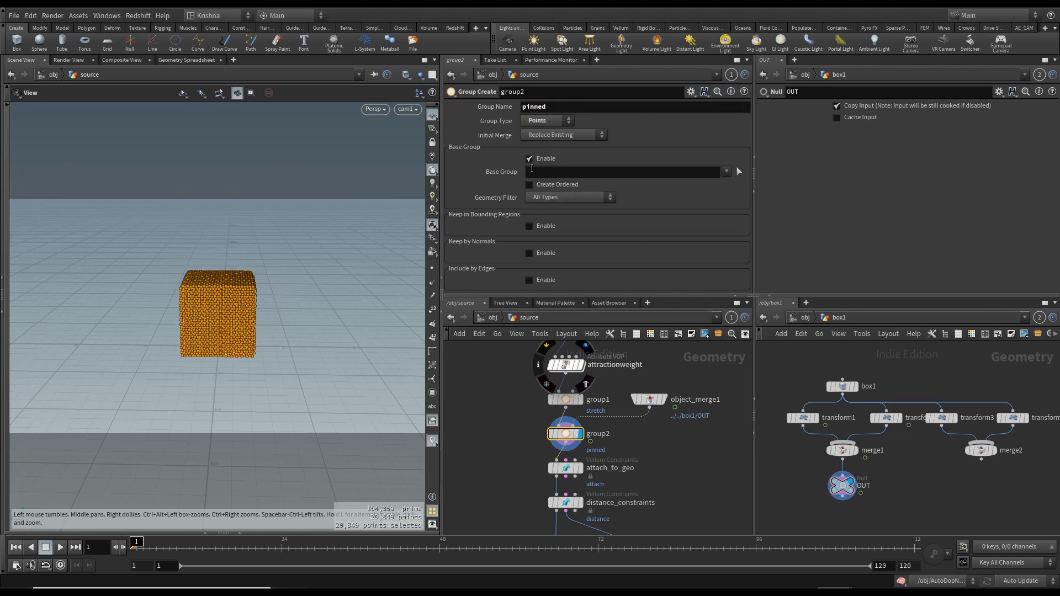
Step: Disable the base group of pinned and enable Keep in Bounding Regions with the type Bounding Object
click(531, 160)
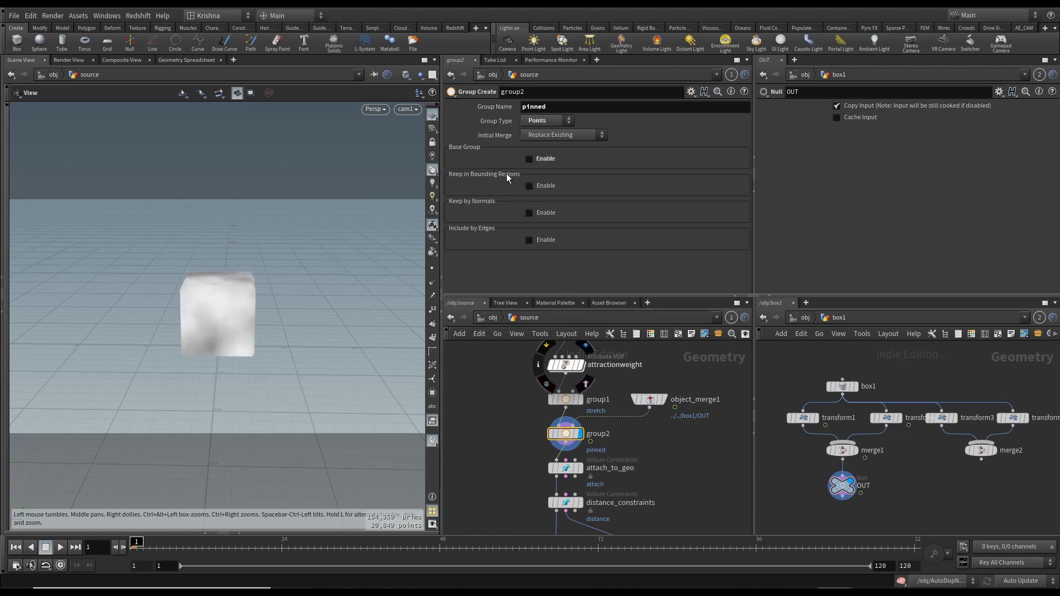
click(528, 187)
click(592, 200)
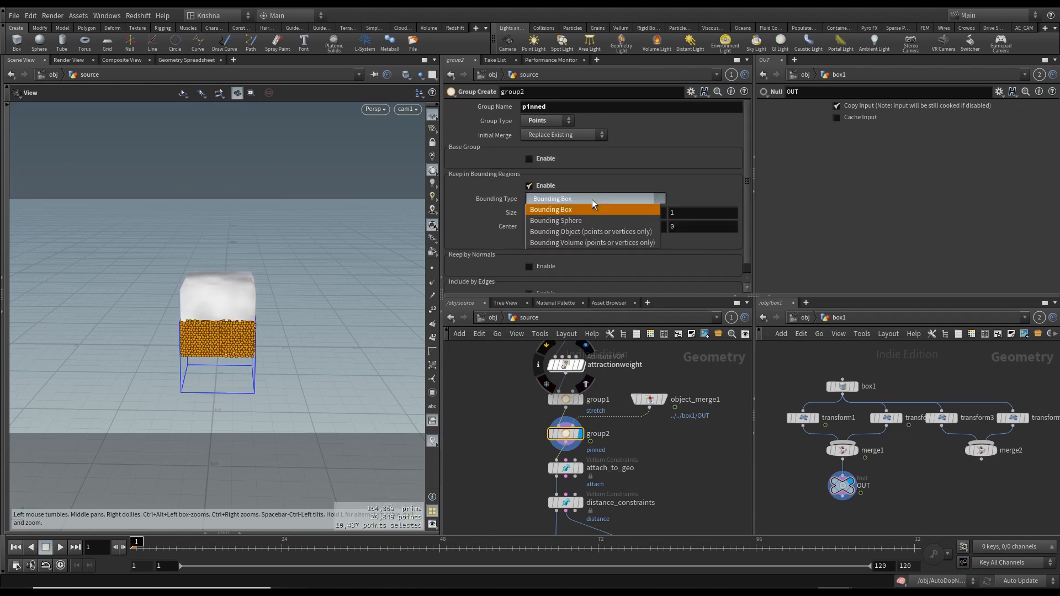
click(562, 233)
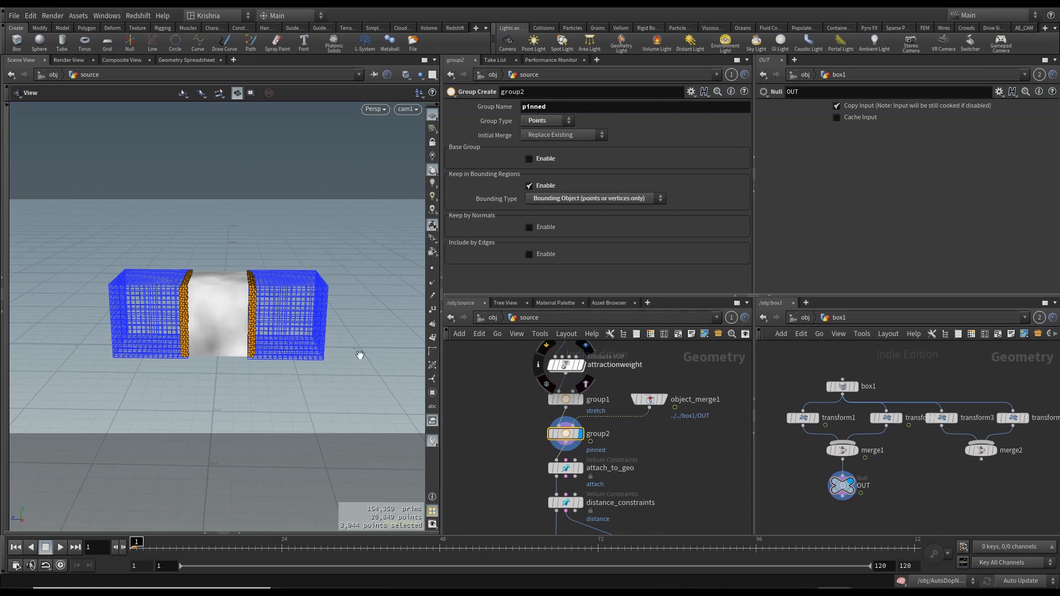
Step: Connect object_merge1 to the third input of attach_to_geo
click(647, 454)
middle_drag(647, 446, 646, 427)
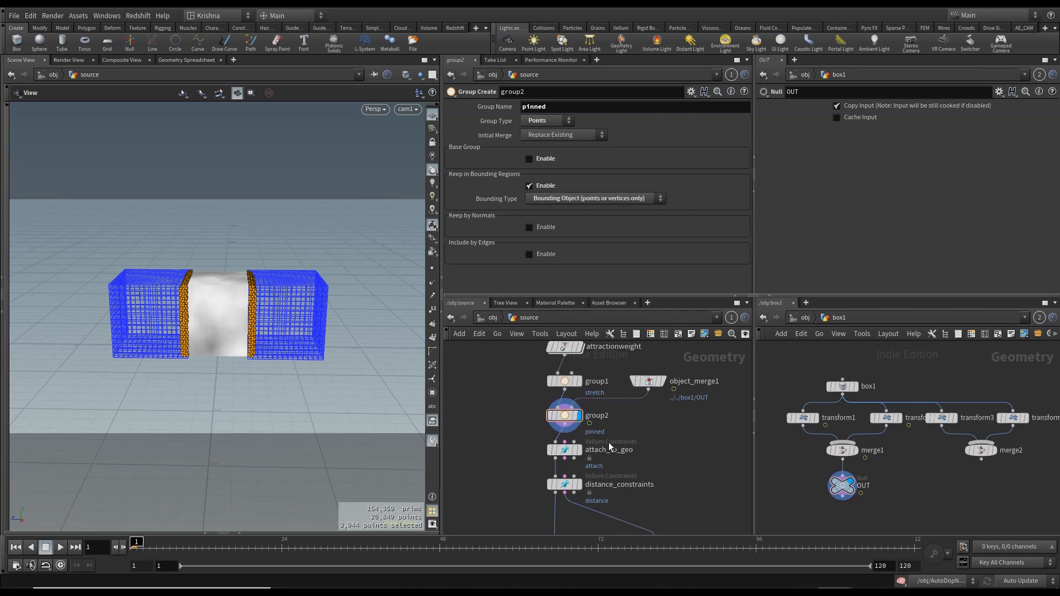
click(648, 391)
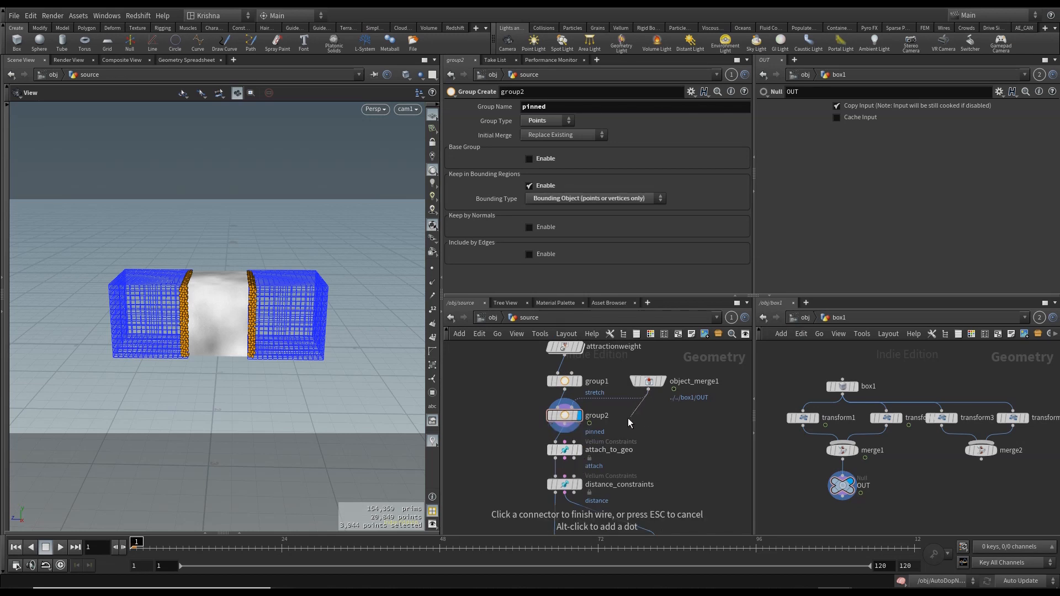
click(577, 442)
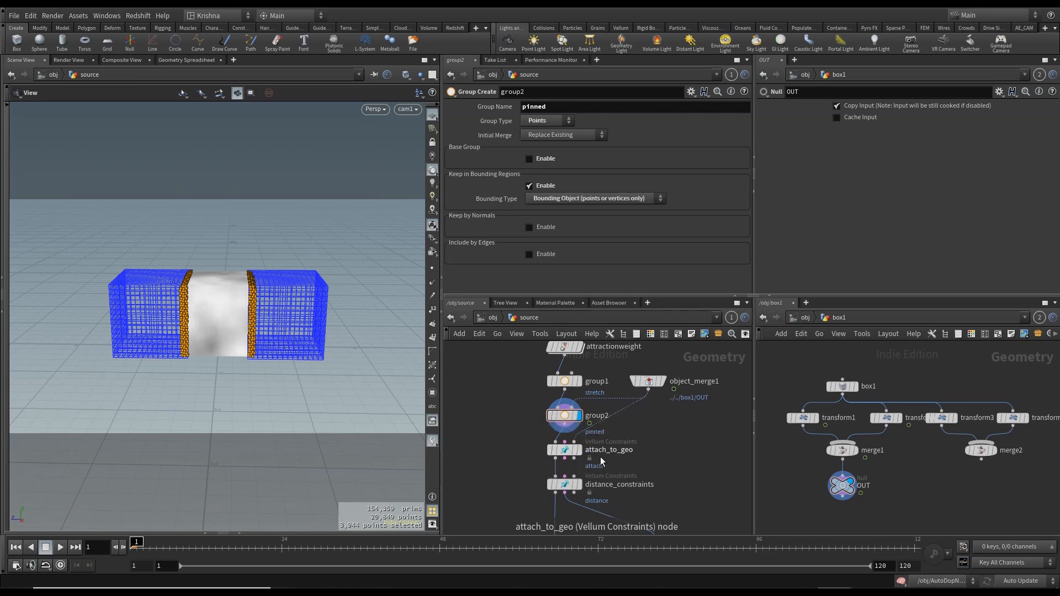
Step: Wire the second and third outputs of attach_to_geo to the matching inputs of distance_constraints
scroll(605, 452, up, 4)
scroll(644, 430, down, 3)
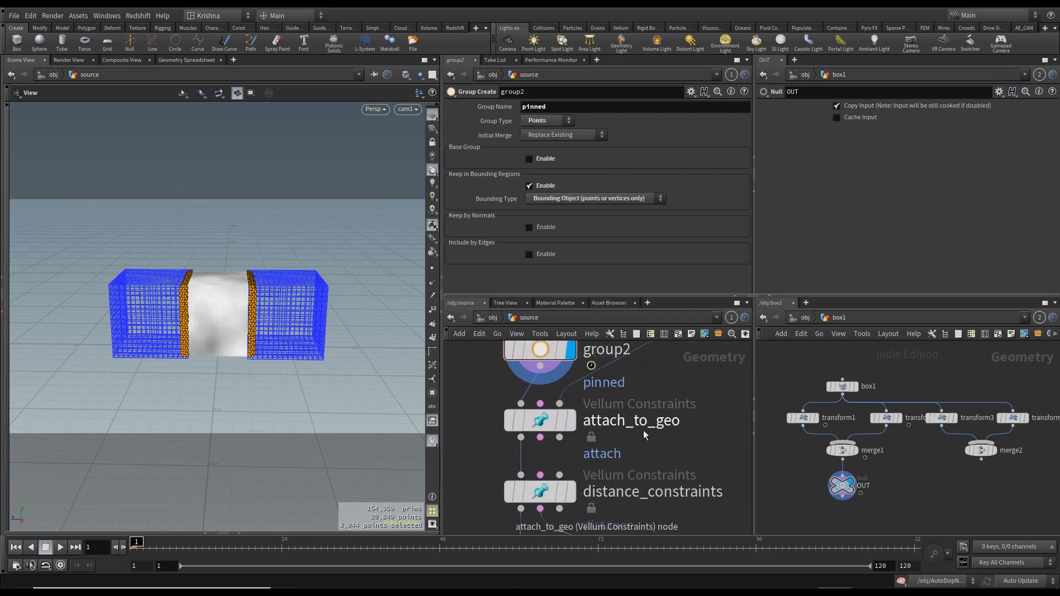
click(572, 436)
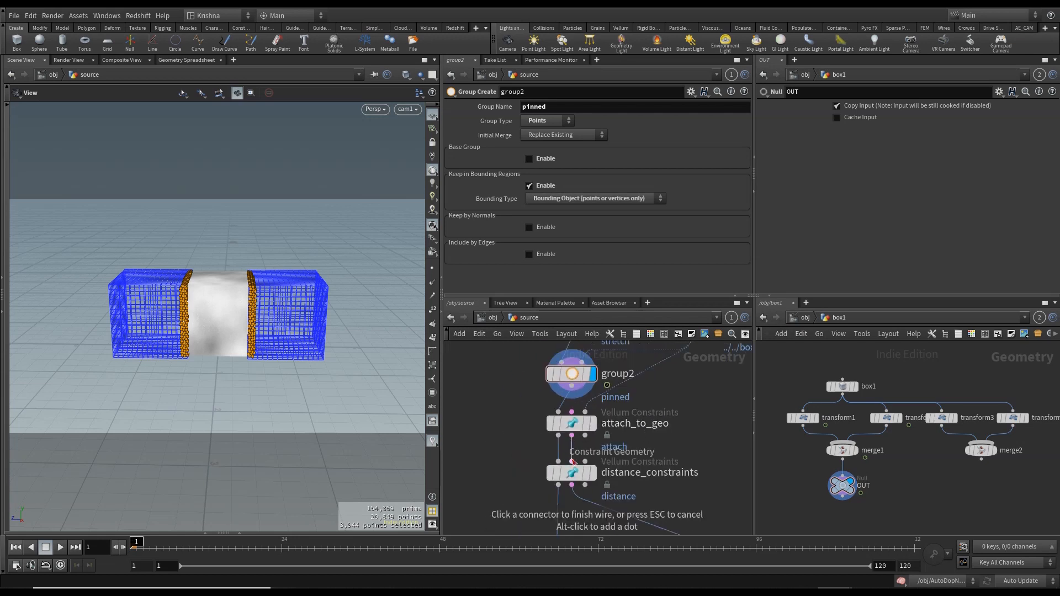
click(571, 462)
click(585, 436)
click(585, 462)
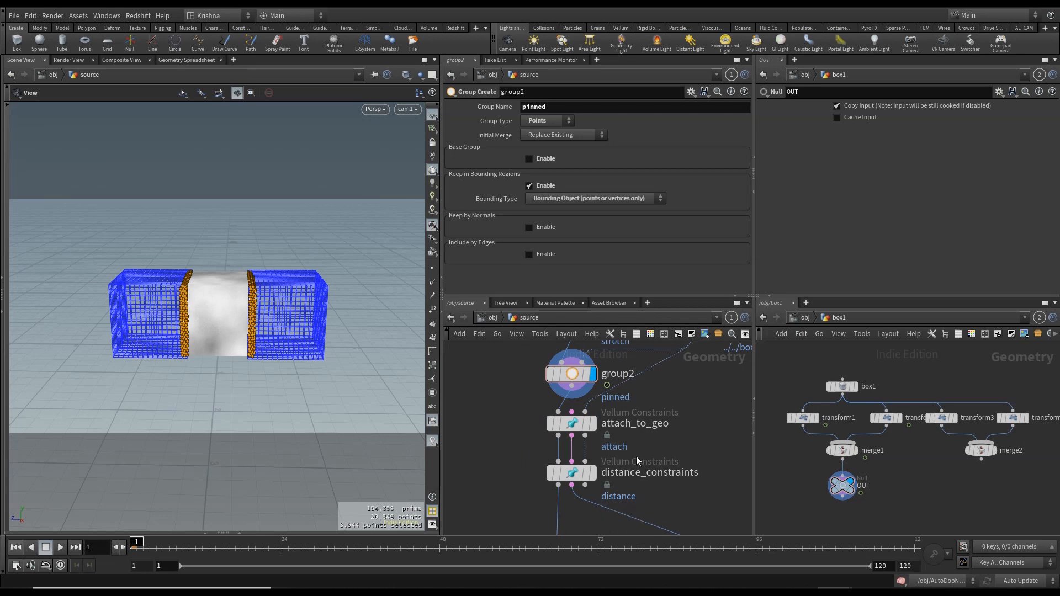
Step: Examine object_merge1 and compare the points covered by the stretch and pinned groups, ending with group2 displayed
scroll(636, 456, down, 3)
middle_drag(693, 426, 668, 484)
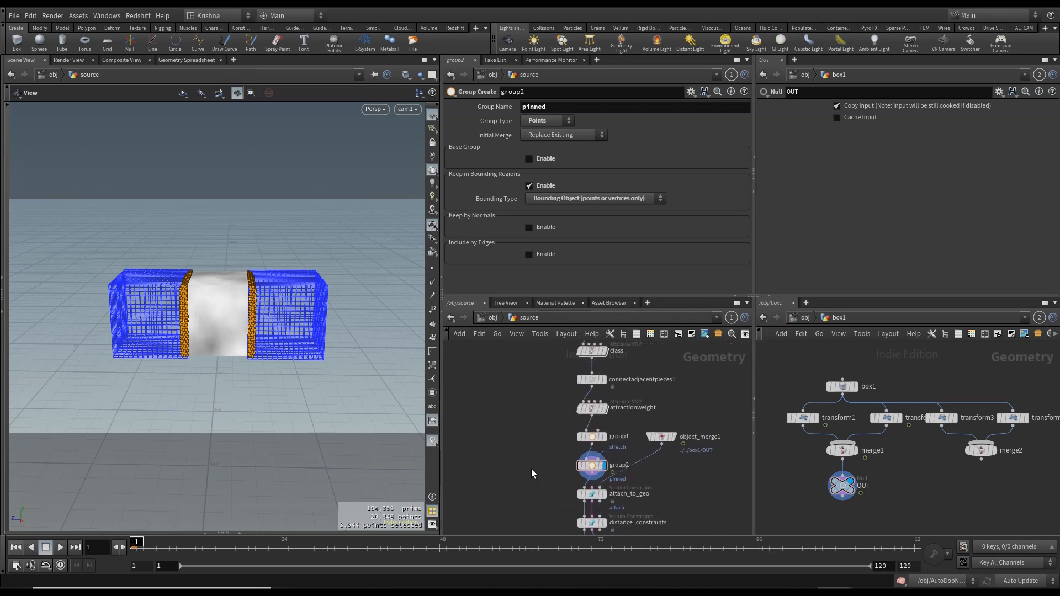
click(662, 437)
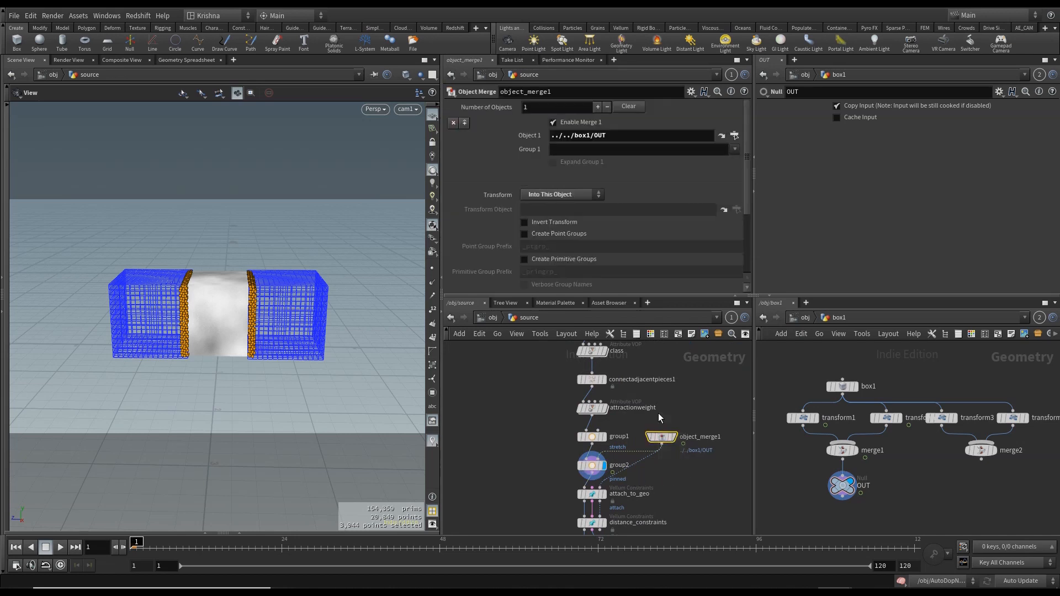
click(617, 467)
middle_drag(668, 488, 658, 455)
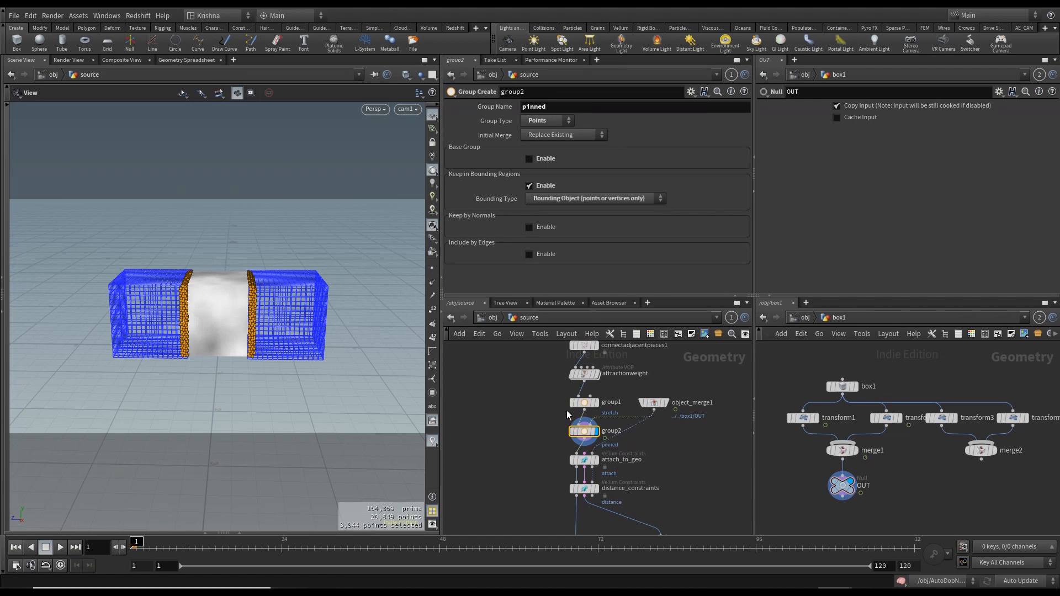
click(594, 407)
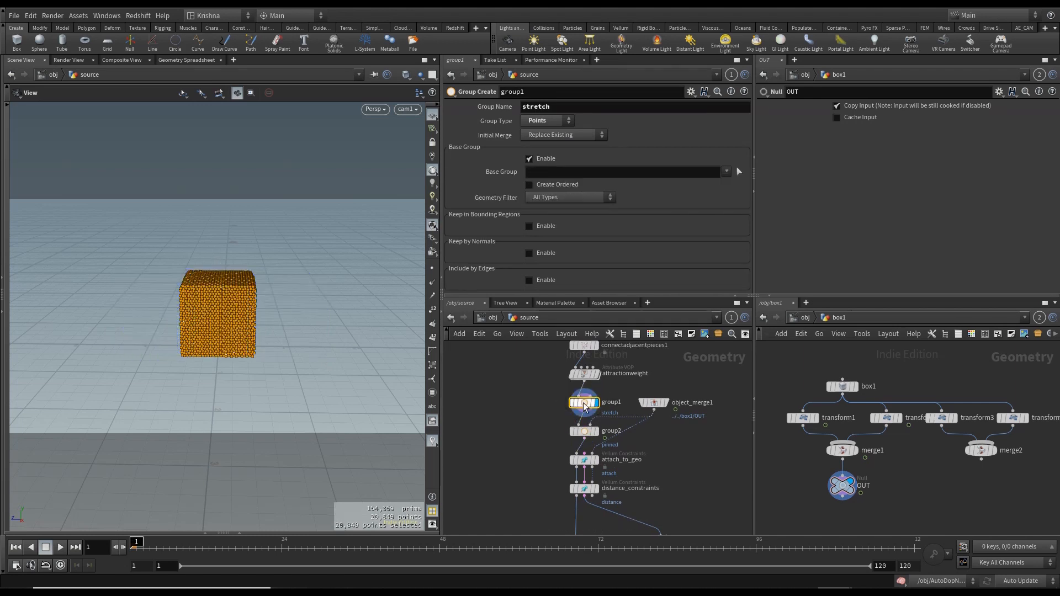
click(597, 437)
click(584, 431)
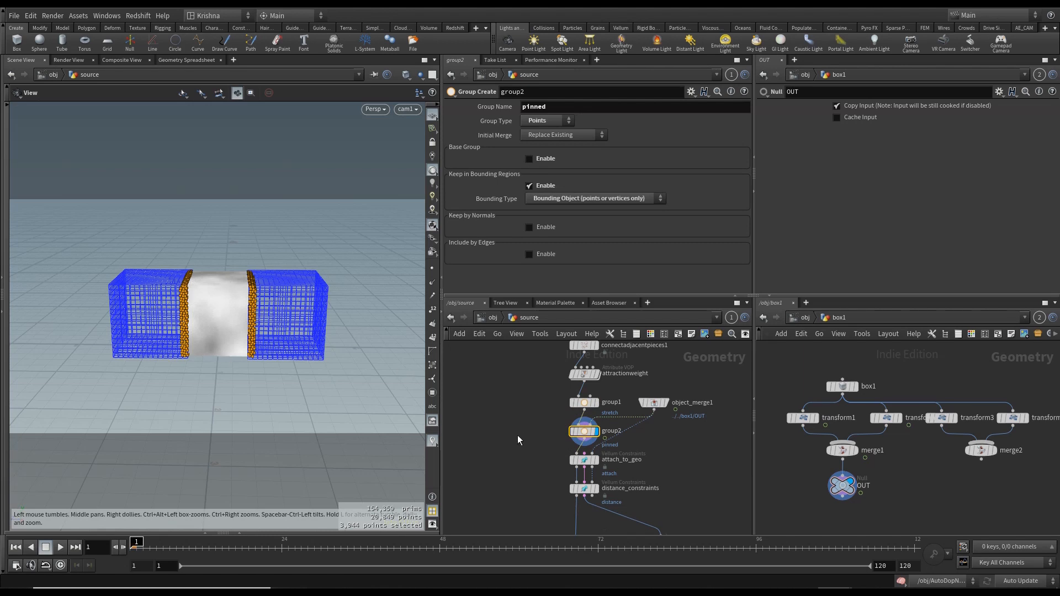
Step: Insert a Group Combine node between group2 and attach_to_geo and display it
click(590, 442)
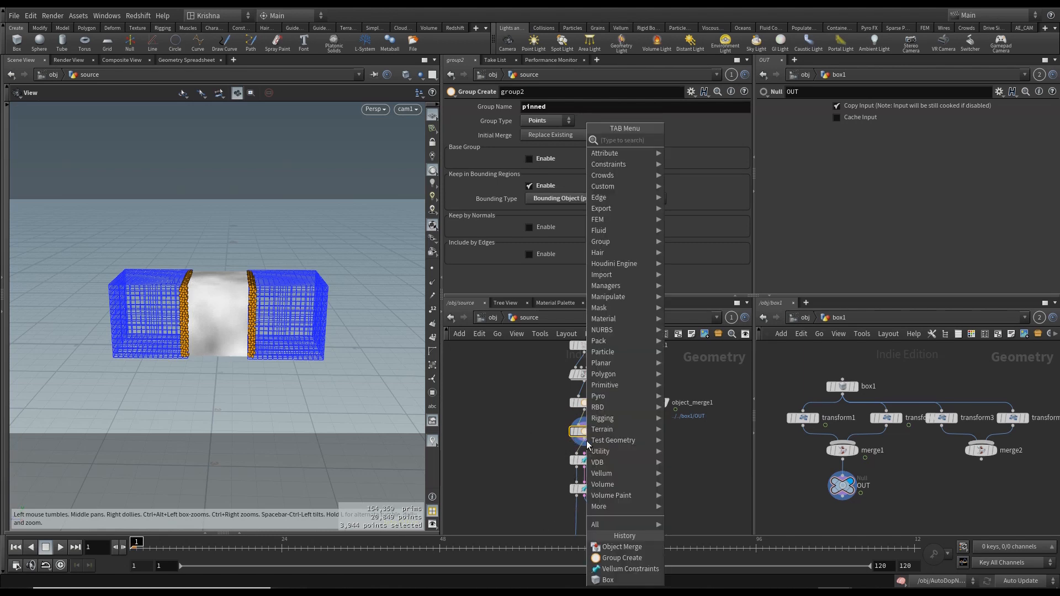
text(group comb)
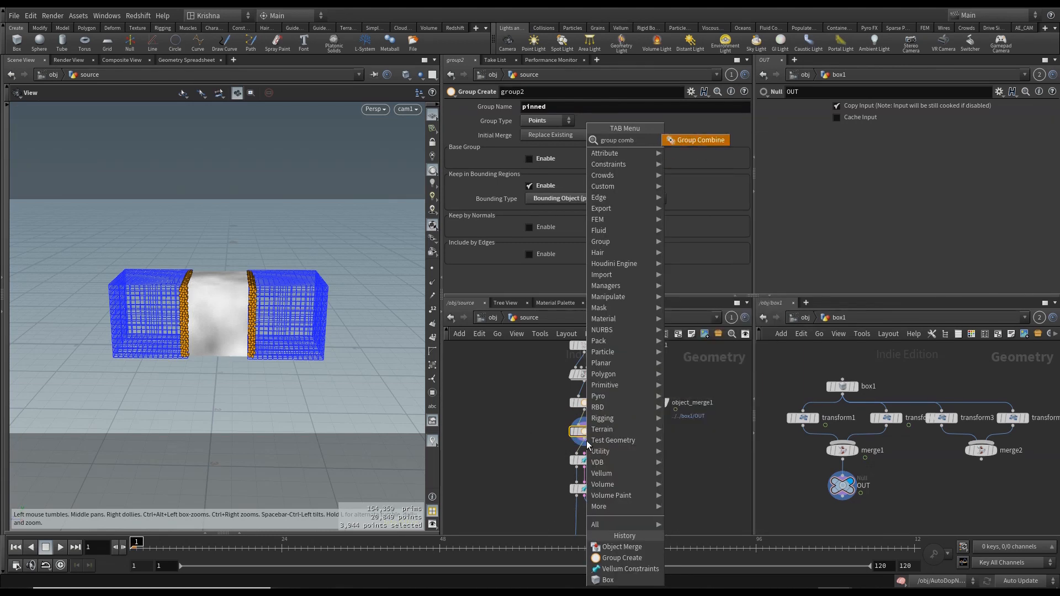
key(Return)
click(589, 443)
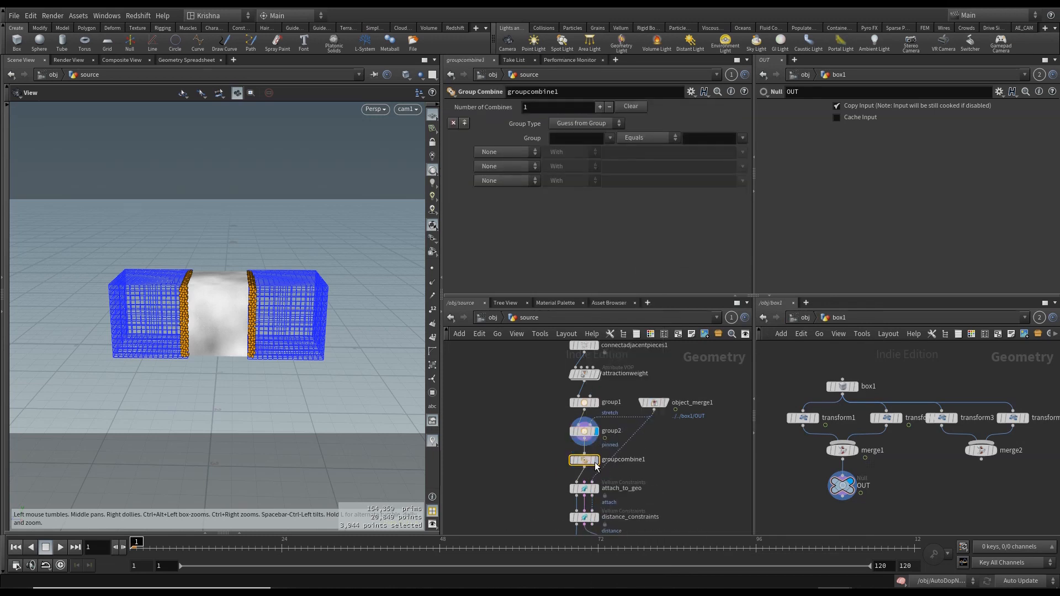
click(597, 460)
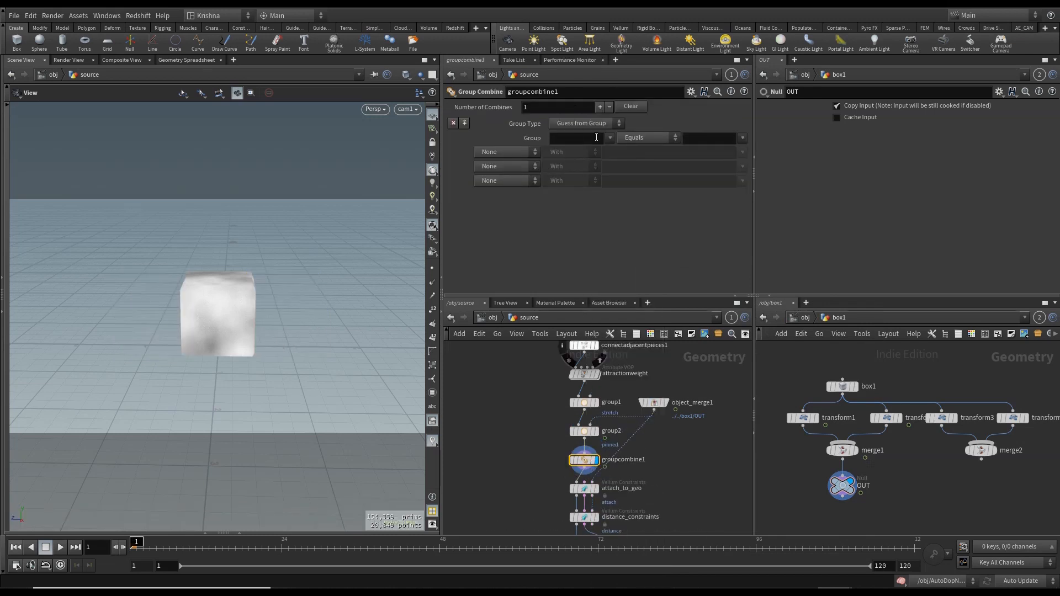
Step: Set the Group Combine so that the stretch group Equals All But the pinned group
click(619, 161)
click(743, 138)
click(747, 153)
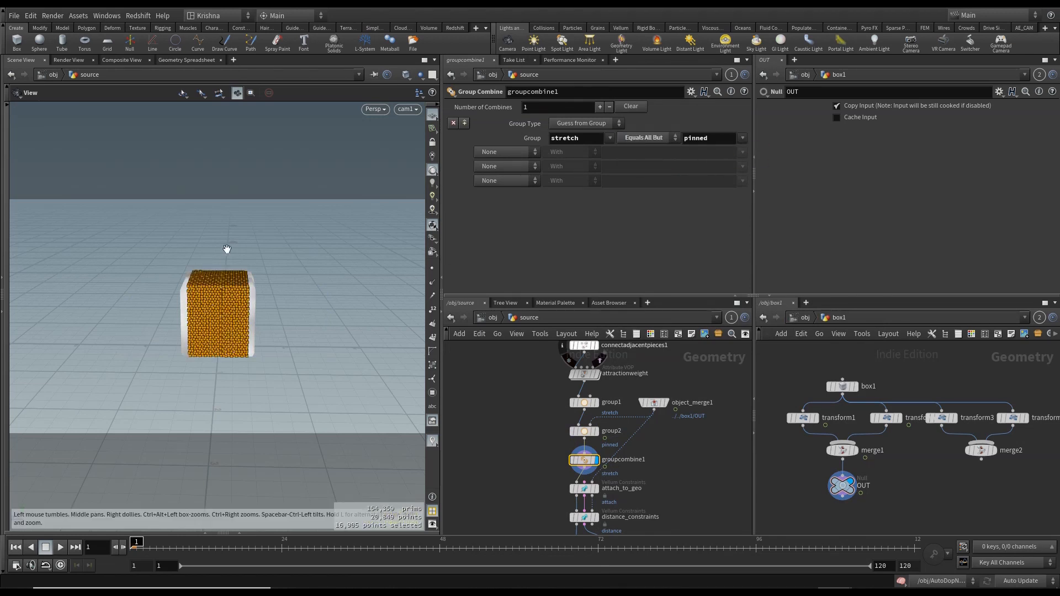
Step: Display attach_to_geo and set its Group Type to Points with pinned as the constrained group
click(652, 467)
middle_drag(683, 487, 689, 440)
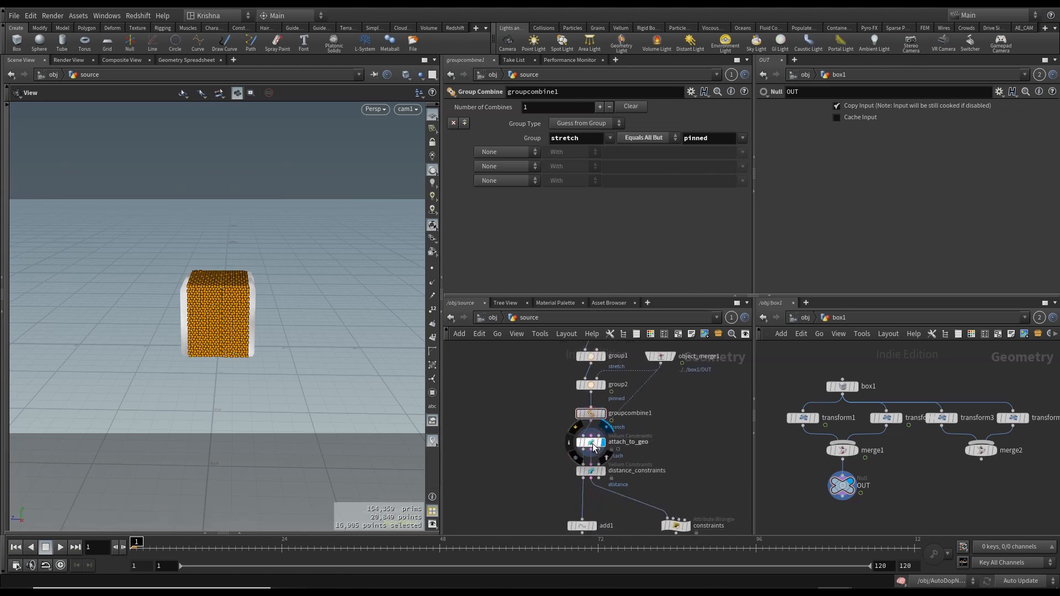
click(600, 446)
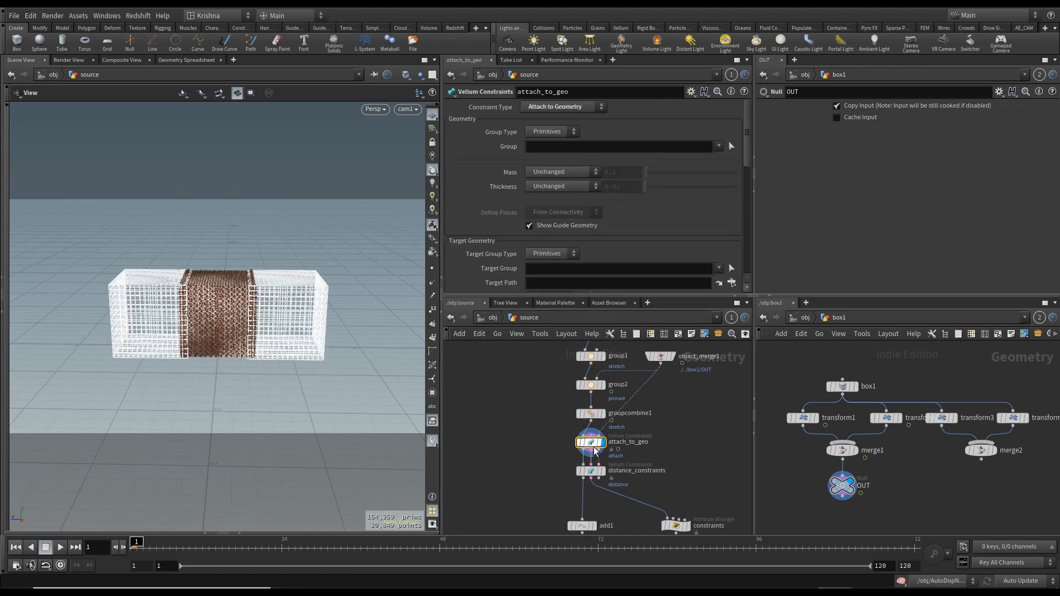
click(549, 133)
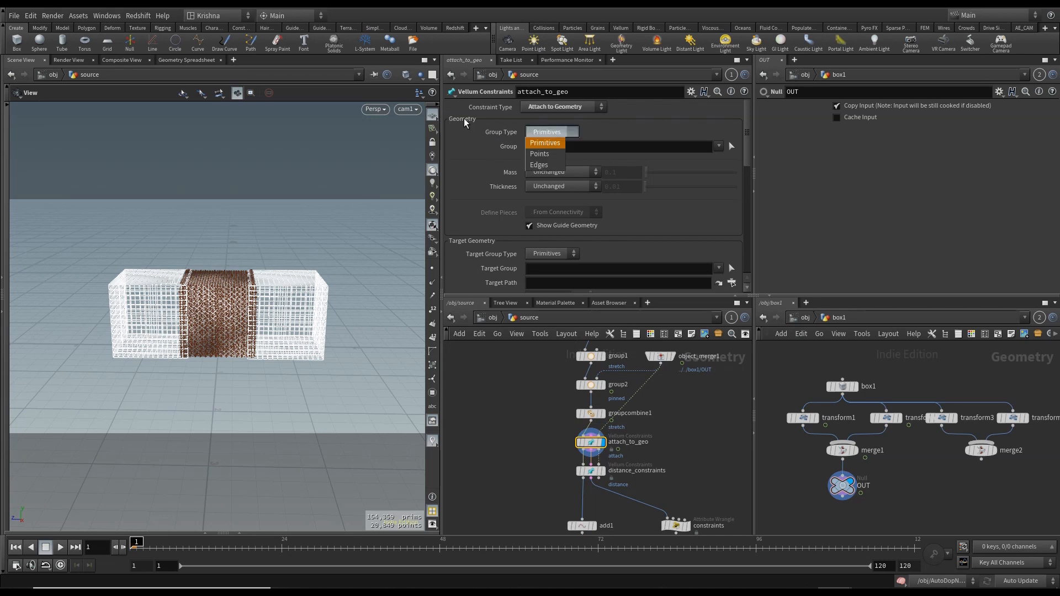
click(541, 155)
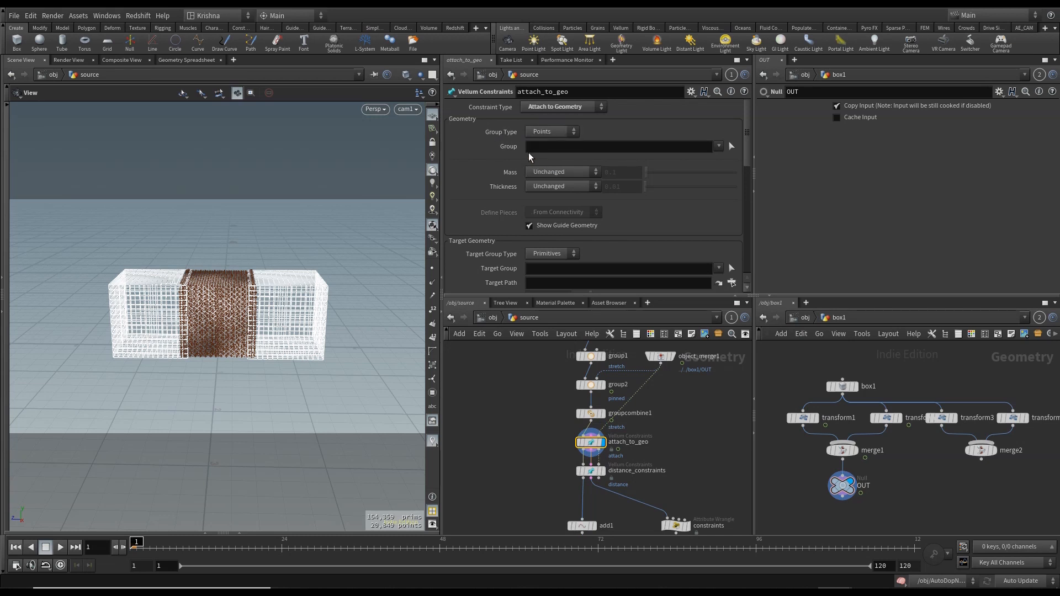
click(719, 146)
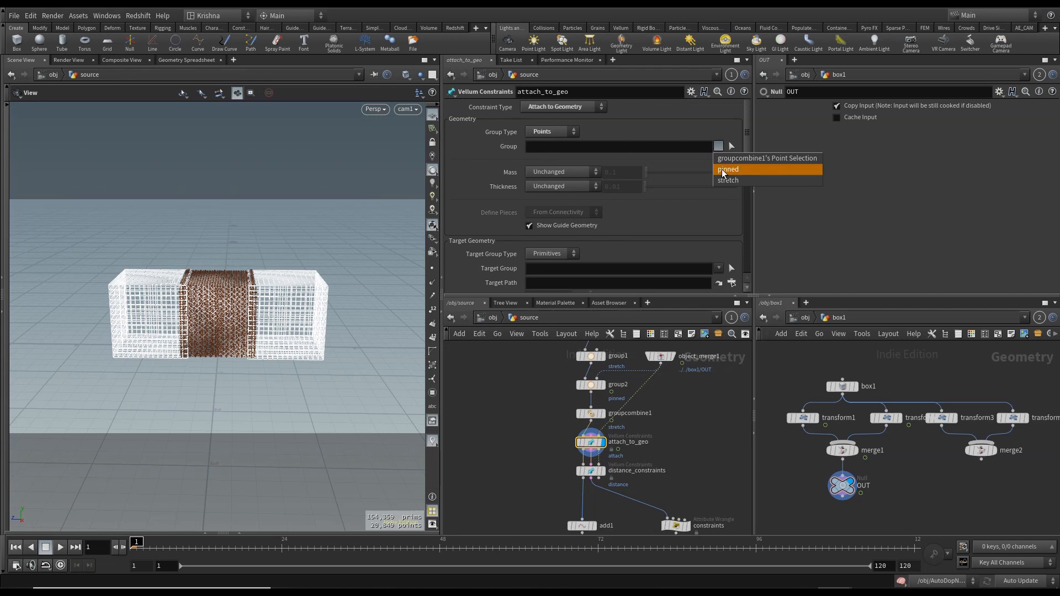
click(723, 170)
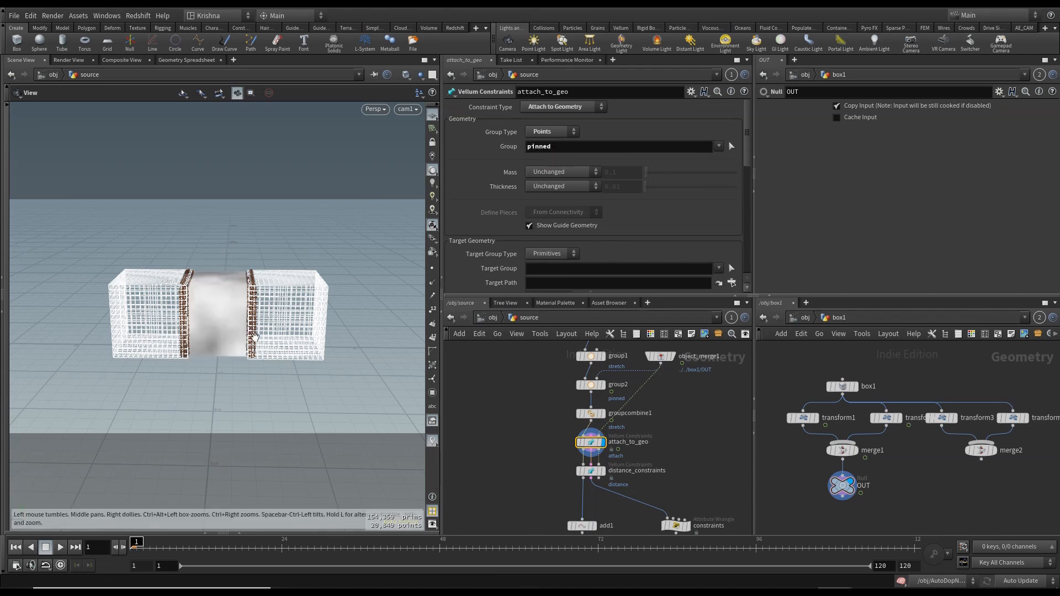
Step: Compare the displayed results of groupcombine1 and attach_to_geo, and check the pinned points on group2 against the bounding boxes
click(619, 417)
click(671, 388)
drag(672, 393, 631, 386)
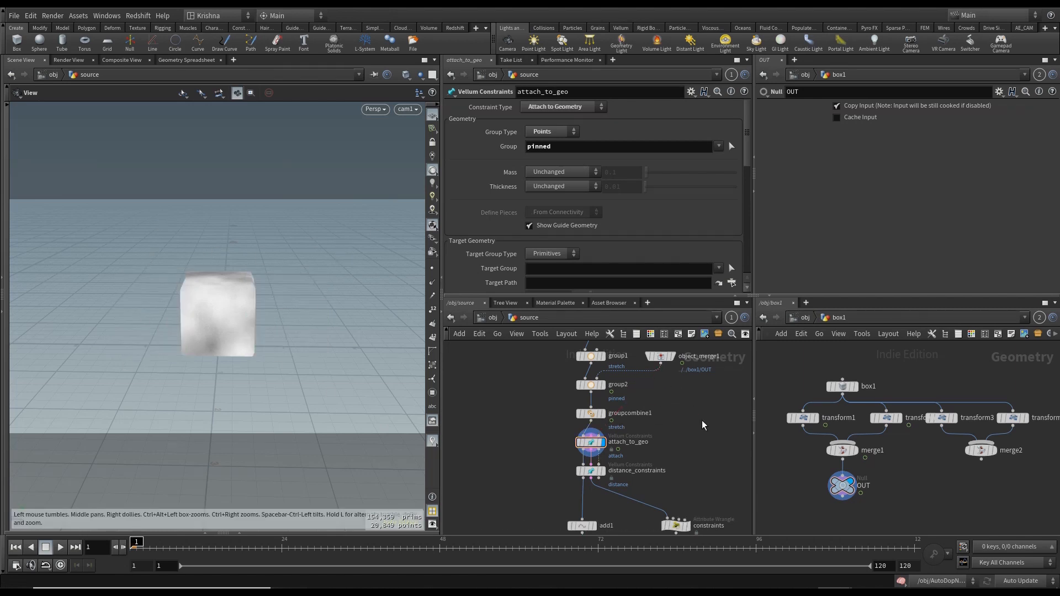
click(617, 431)
click(669, 373)
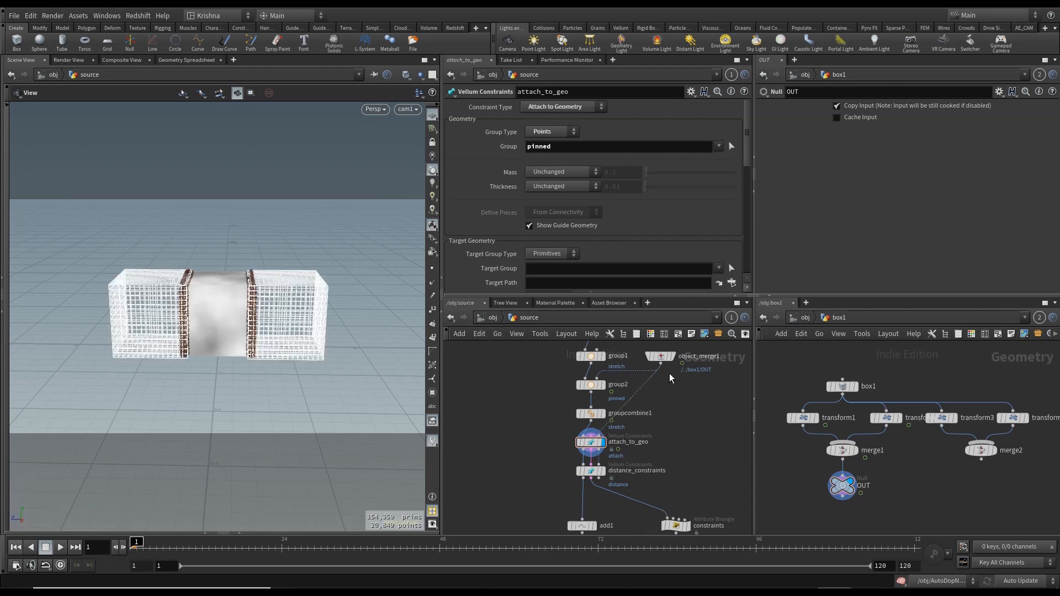
middle_drag(679, 401, 689, 431)
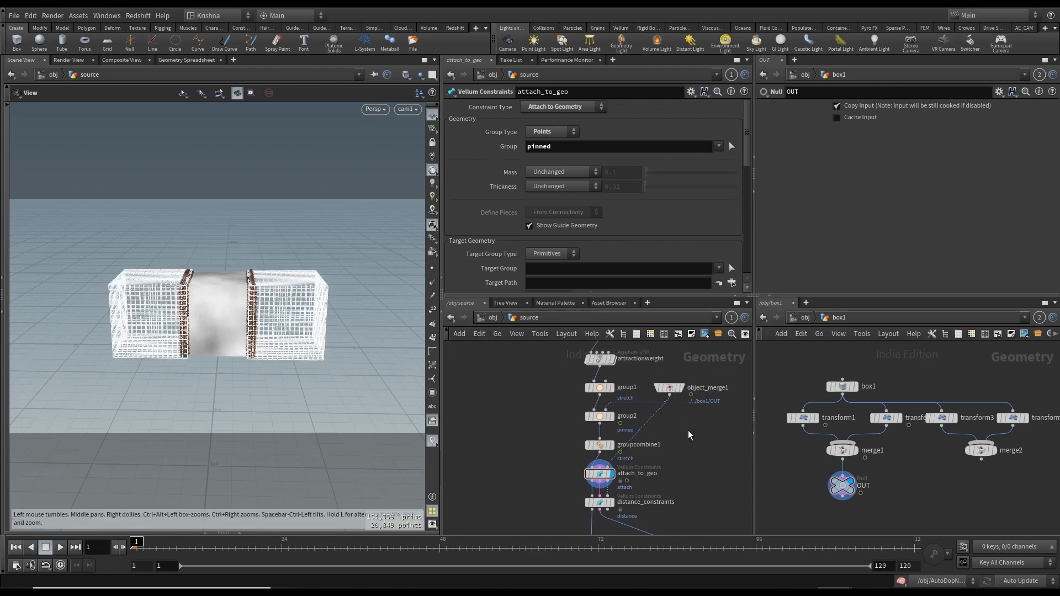
click(604, 418)
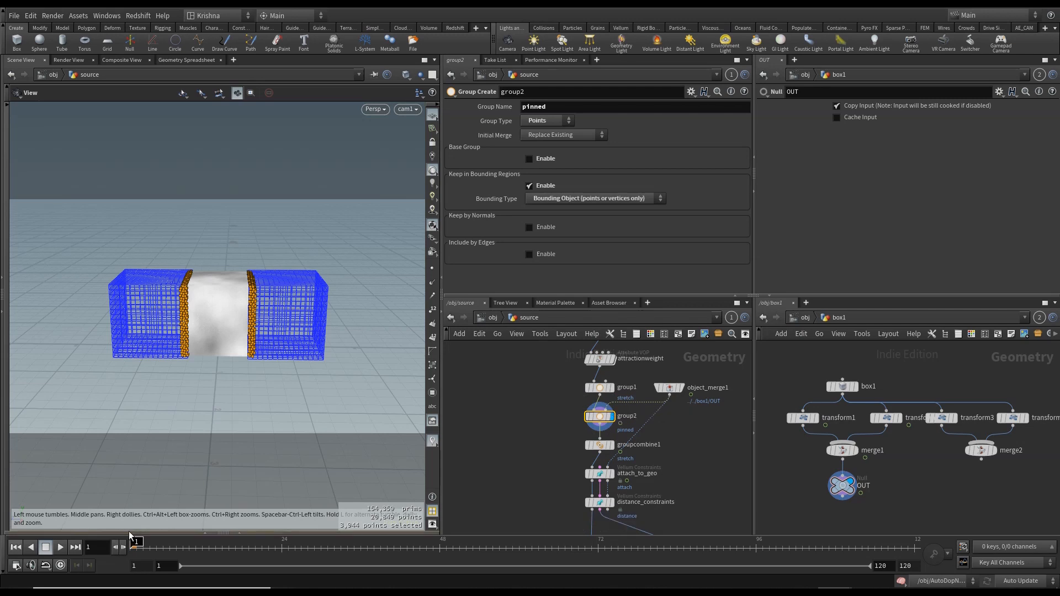
mouse_move(131, 544)
mouse_down()
mouse_move(245, 551)
mouse_move(129, 556)
mouse_up()
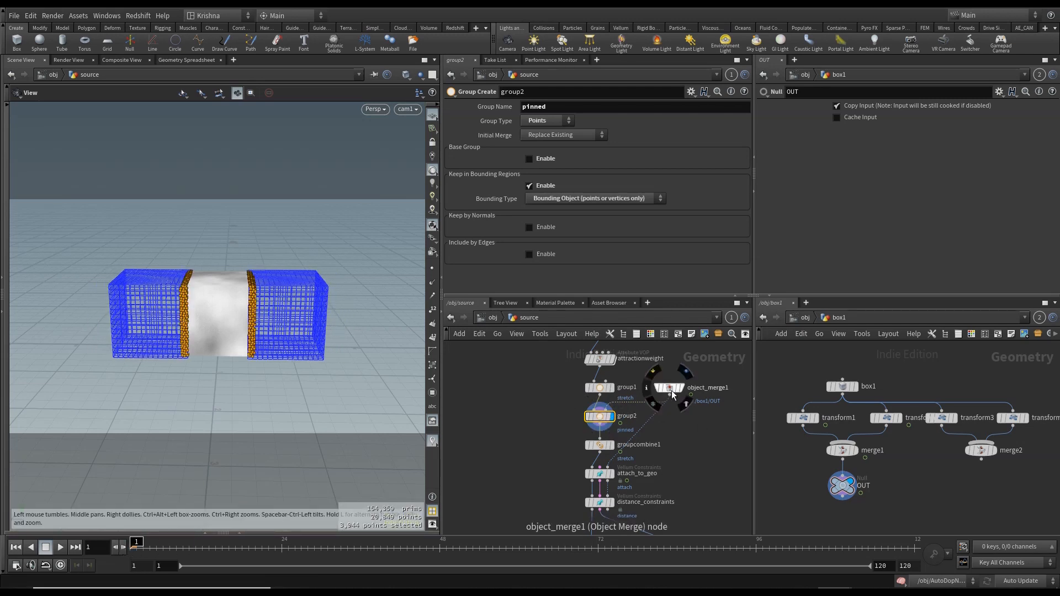
Step: Insert a Time Shift node between object_merge1 and the bounding input of group2
key(Tab)
text(tim)
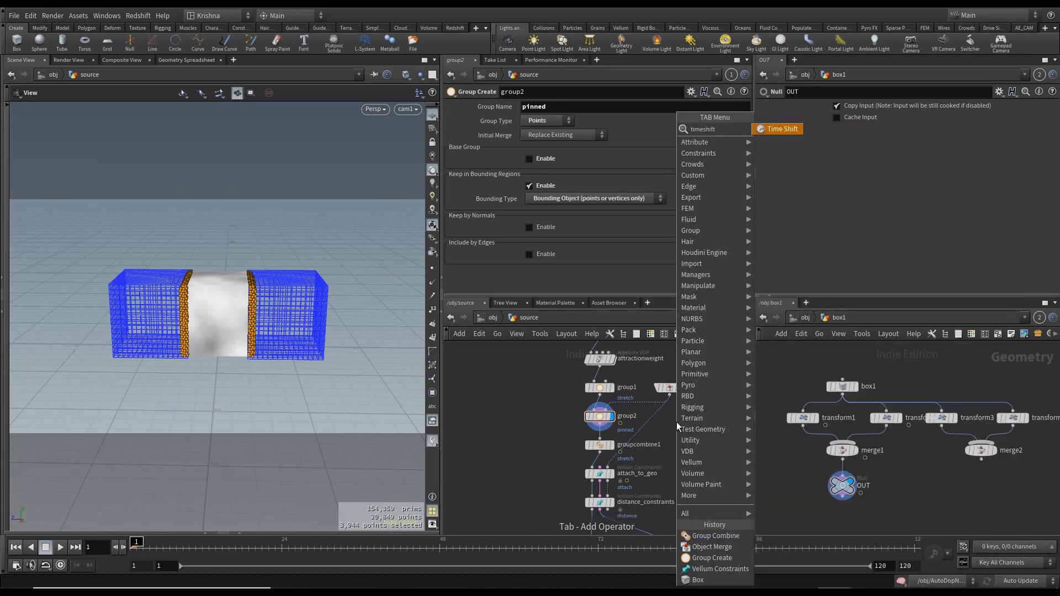
key(Return)
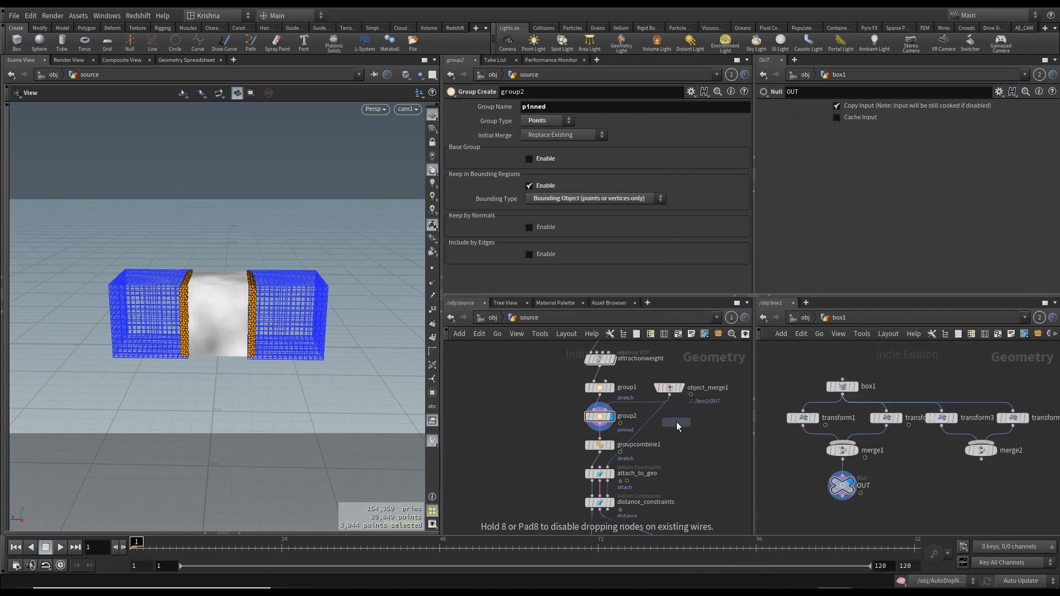
click(631, 406)
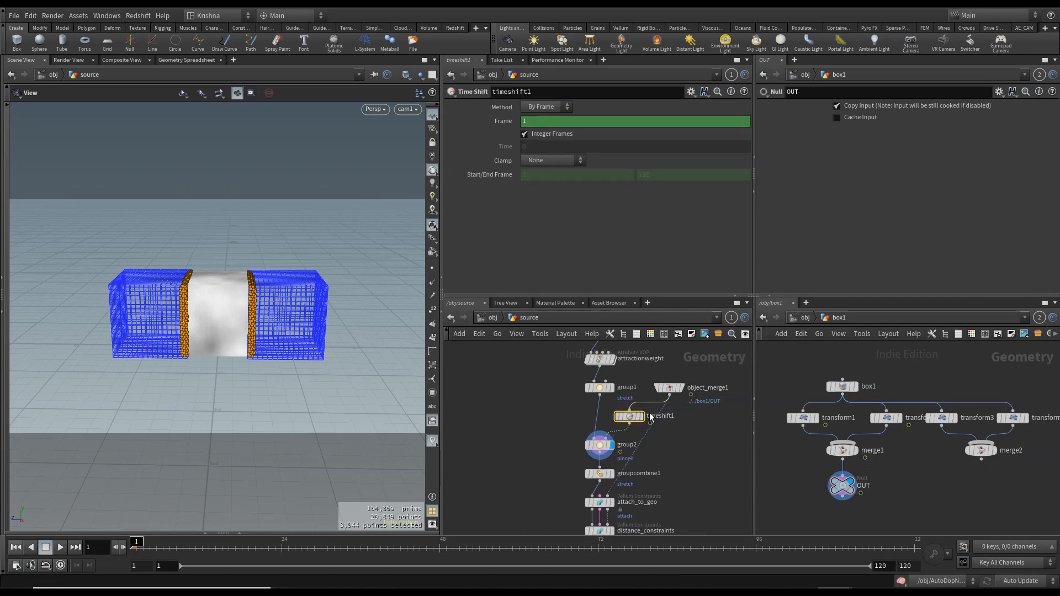
Step: Delete the channels on the Time Shift's Frame parameter so it stays fixed at frame 1
right_click(512, 122)
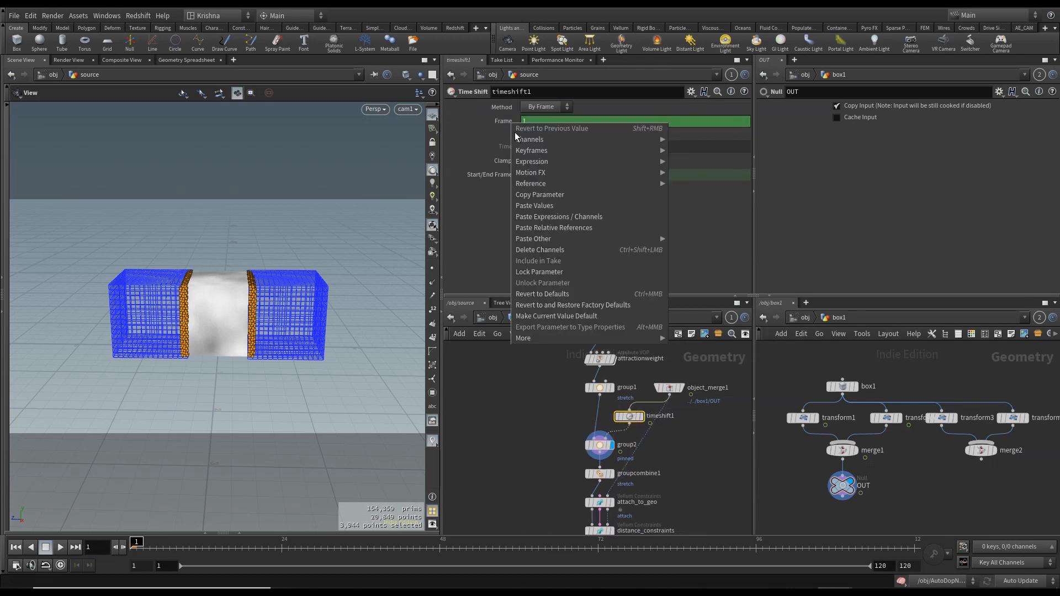
click(548, 252)
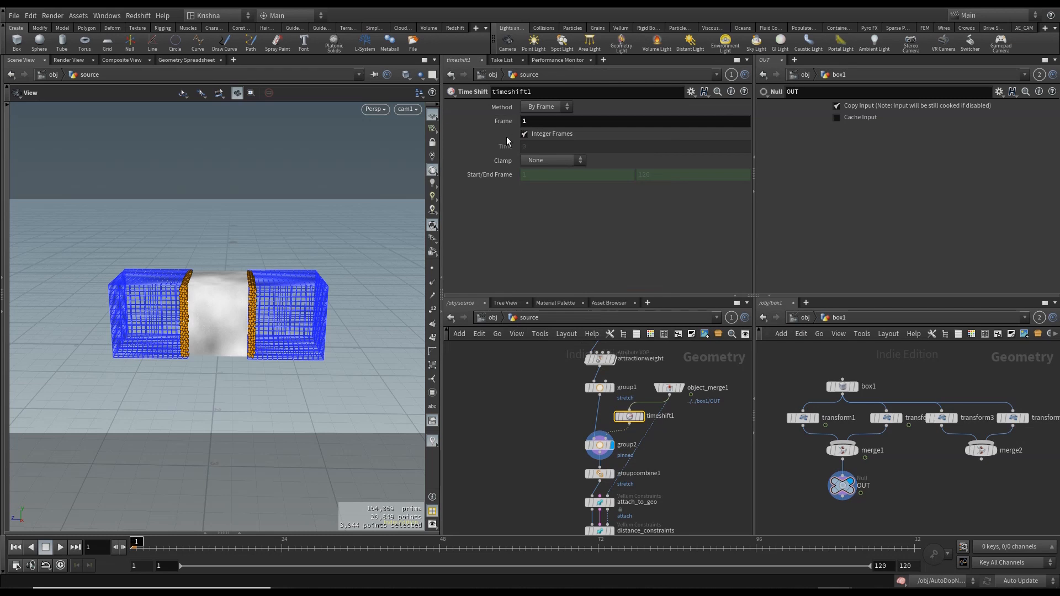
mouse_move(138, 549)
mouse_down()
mouse_move(207, 550)
mouse_move(132, 549)
mouse_up()
Step: Enable Attach Frame at 1 in the target geometry settings of attach_to_geo
middle_drag(697, 490, 699, 424)
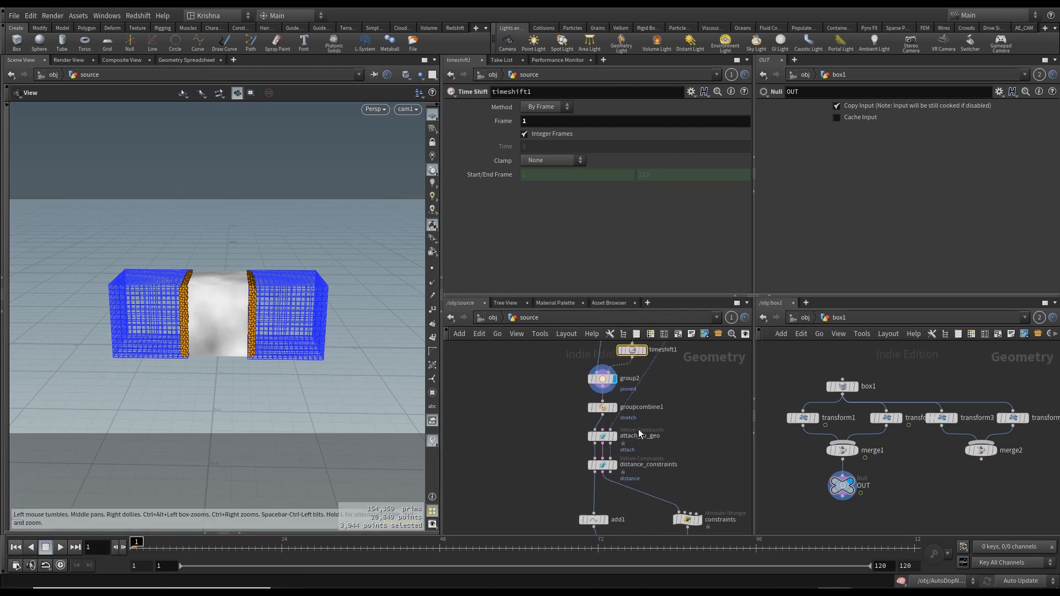
click(603, 436)
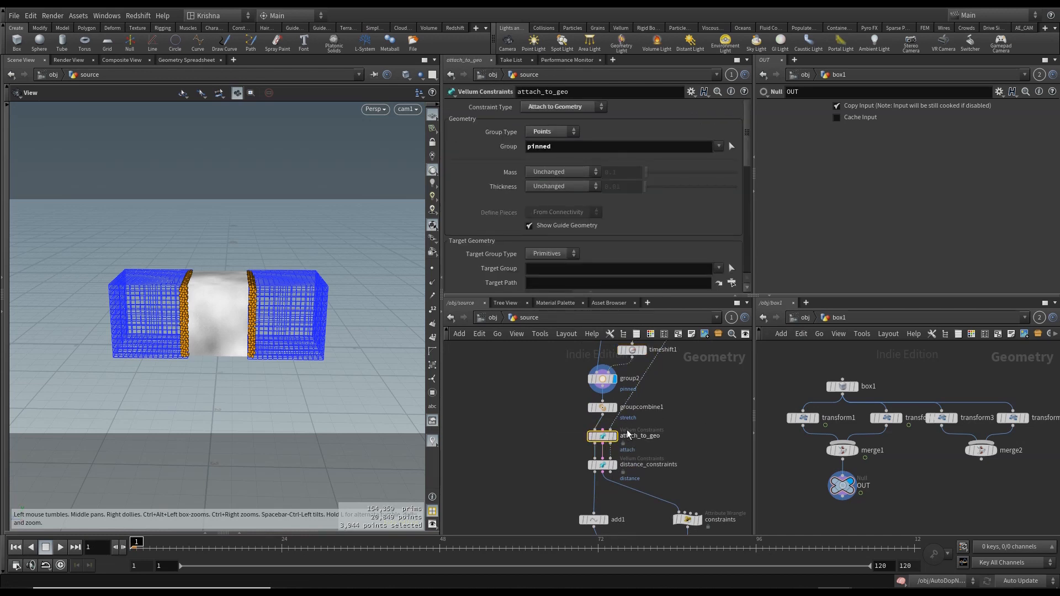
scroll(642, 438, up, 3)
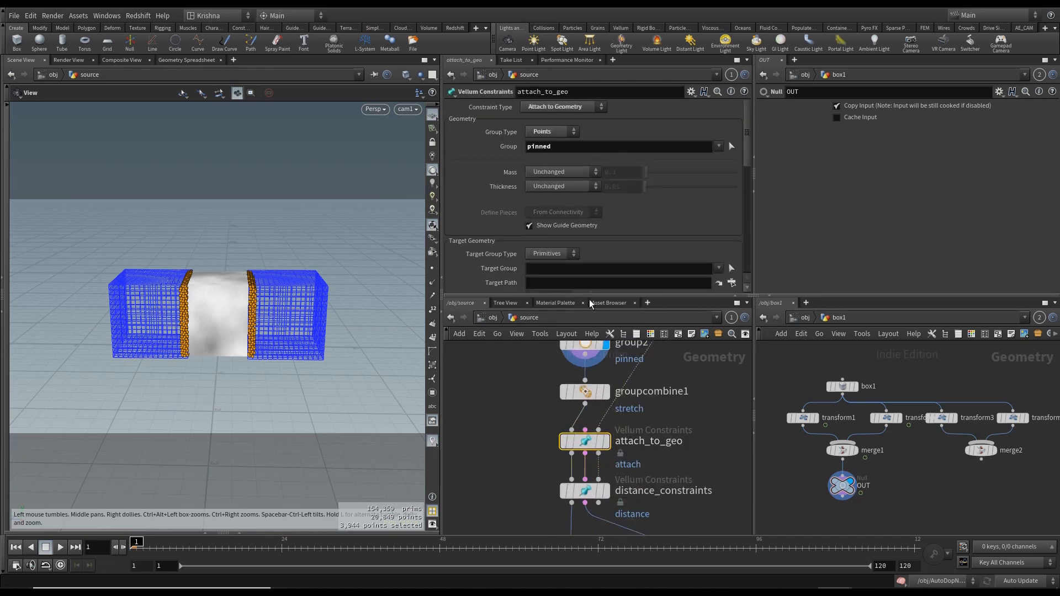
scroll(485, 221, down, 2)
scroll(485, 221, down, 2)
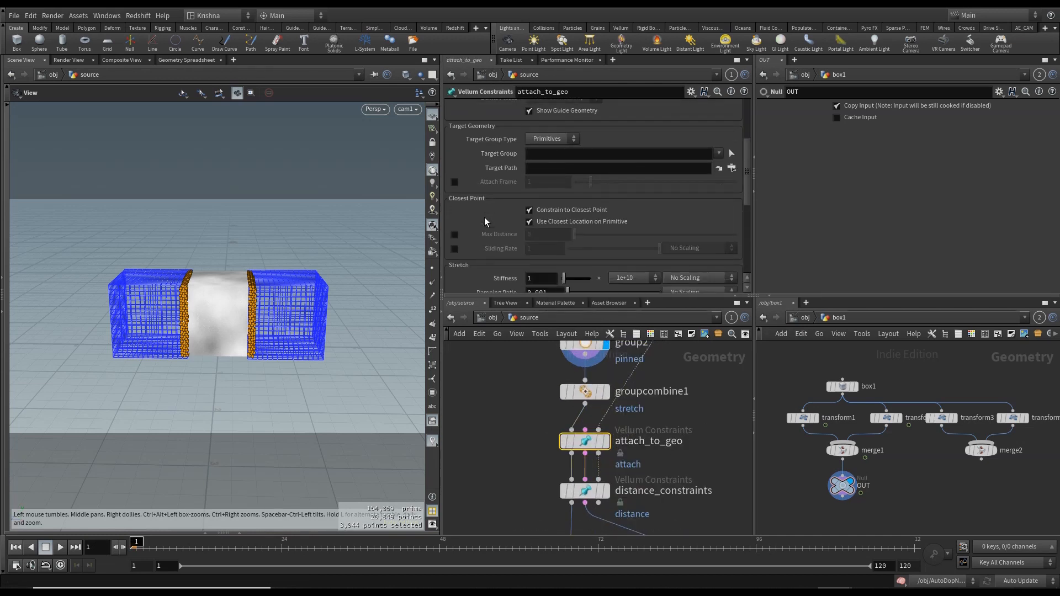
click(455, 183)
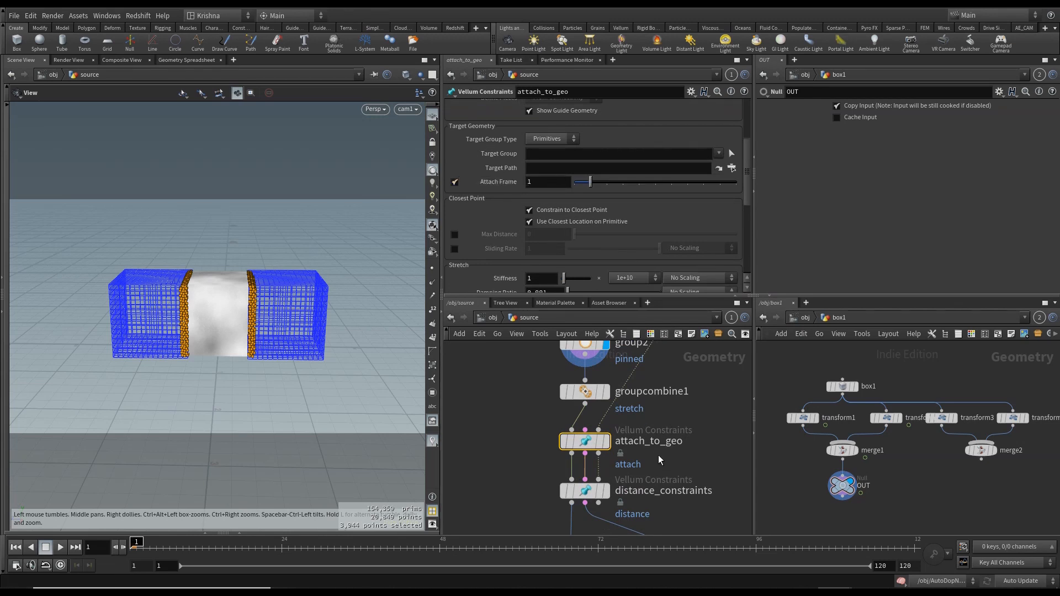
Step: Save the scene file under its current name
middle_drag(687, 485, 665, 407)
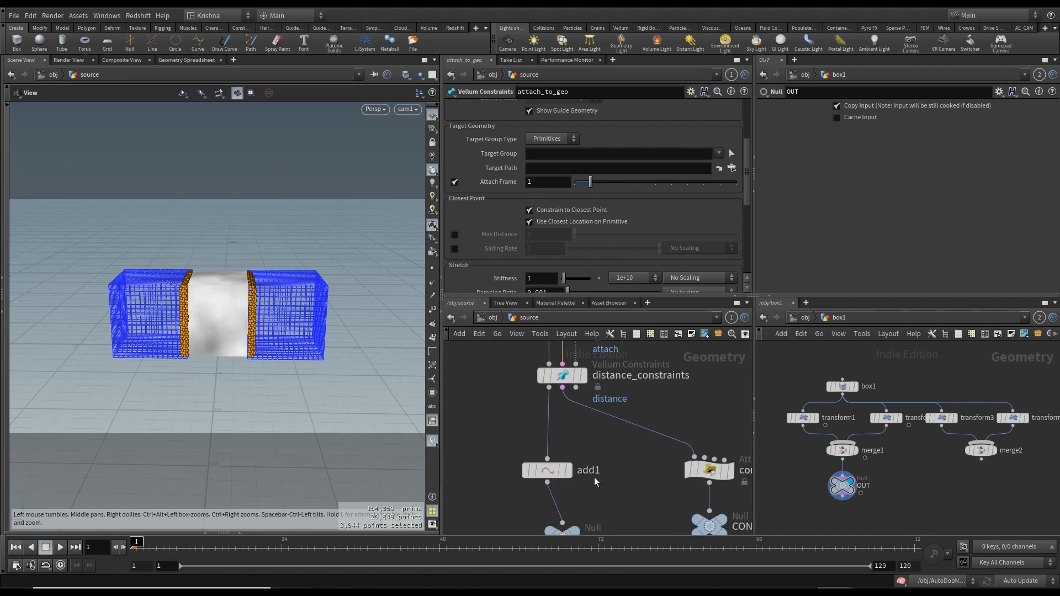
middle_drag(595, 479, 589, 426)
click(14, 15)
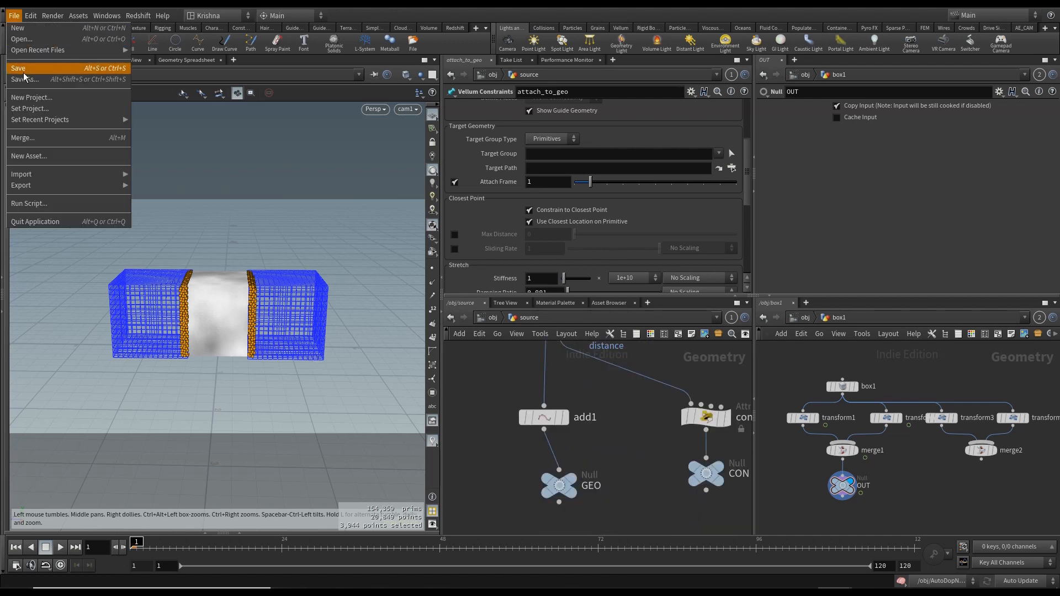
click(22, 66)
Step: Display the GEO null and line it up directly beneath add1
mouse_move(574, 478)
click(586, 458)
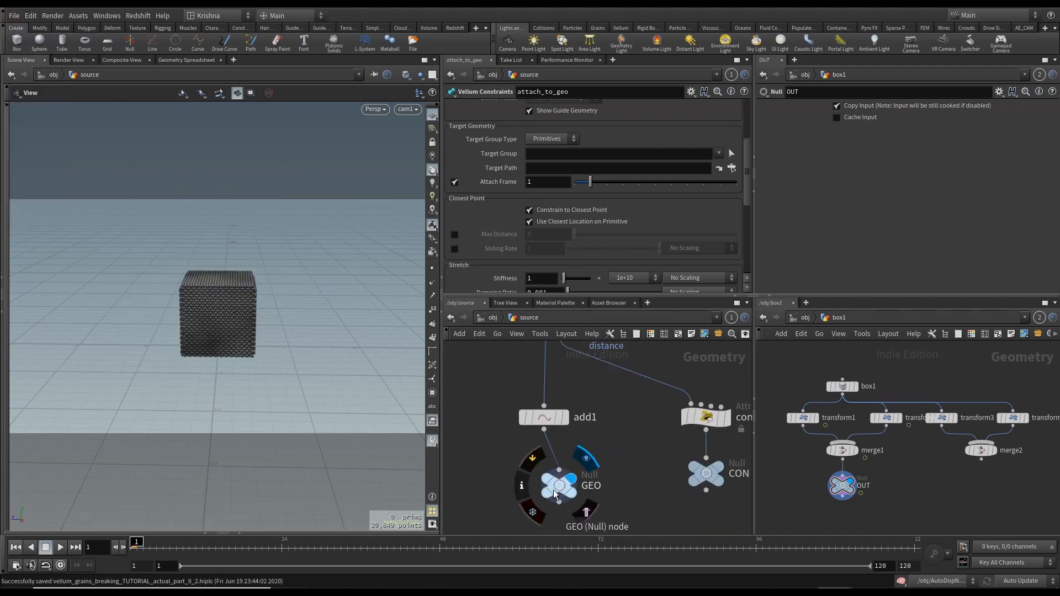
drag(560, 485, 544, 486)
Step: Select attach_to_geo and review its constraint group settings
scroll(601, 439, down, 3)
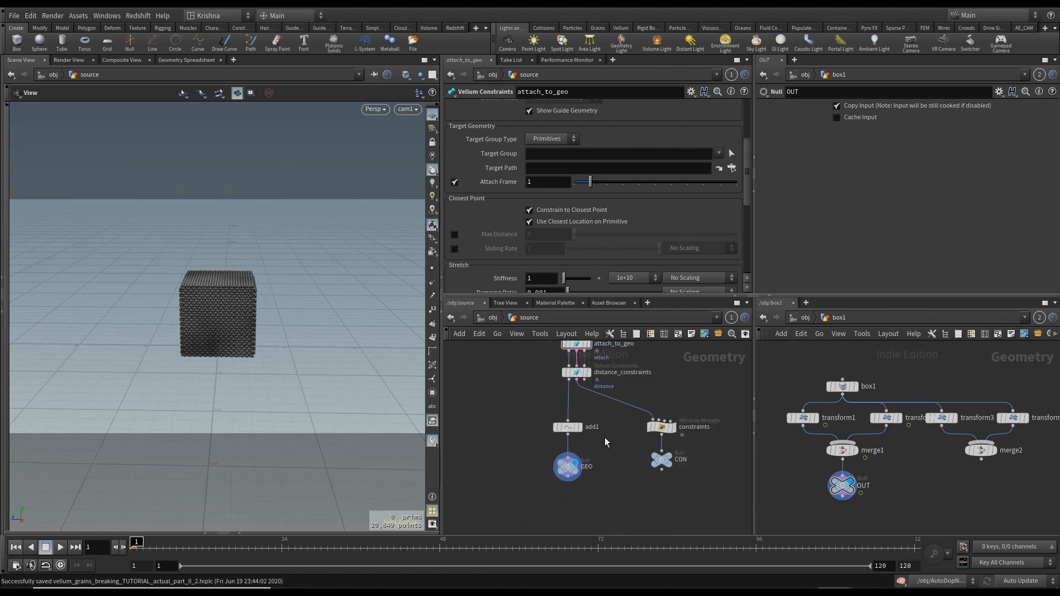
middle_drag(604, 438, 606, 478)
click(578, 385)
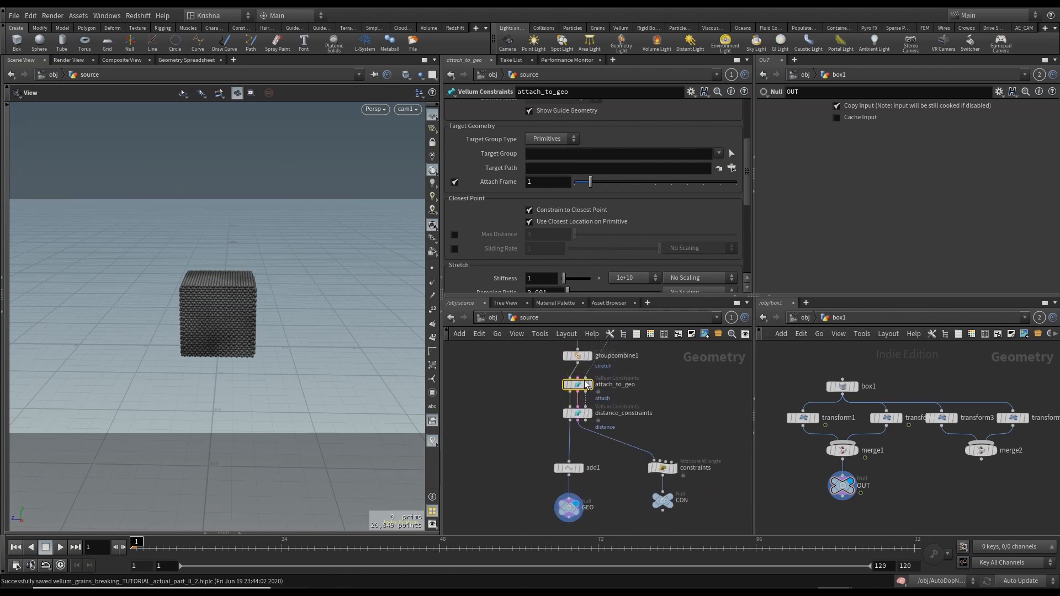
scroll(522, 234, up, 3)
scroll(502, 231, up, 1)
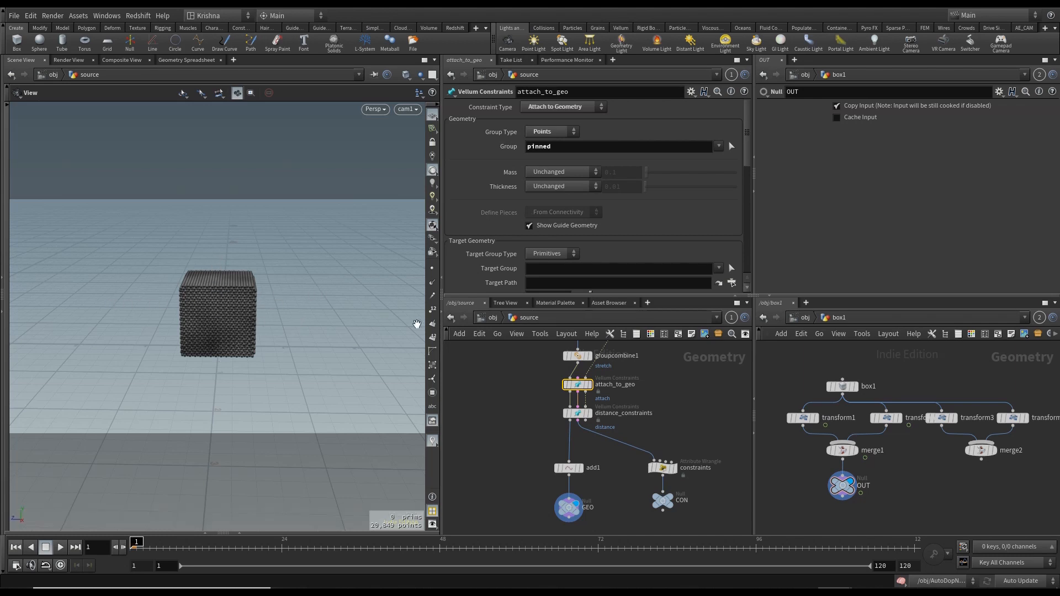
Step: Return to the object level and save the scene again
click(482, 320)
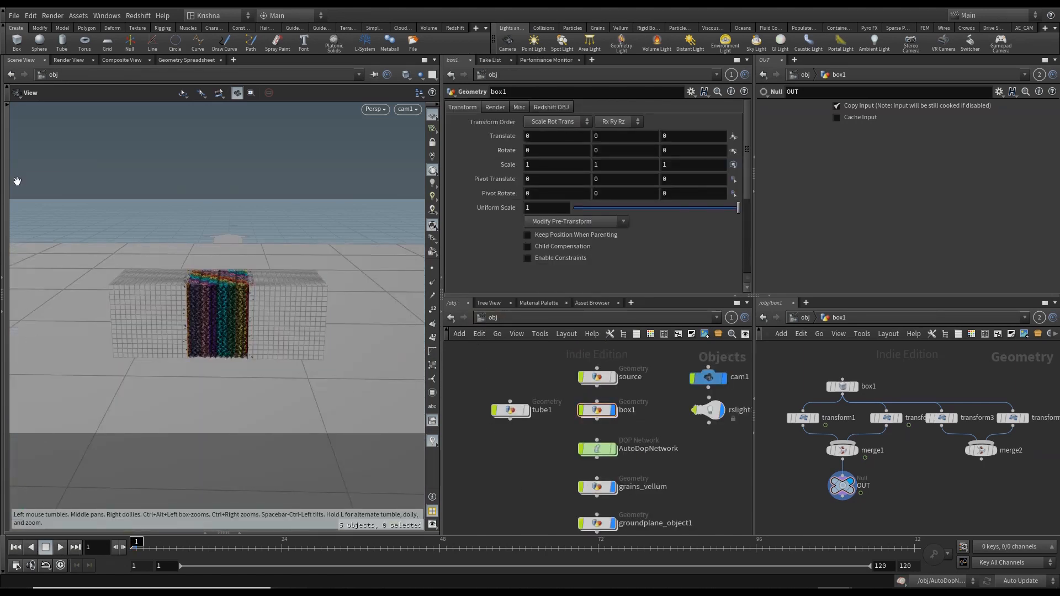
click(12, 16)
click(41, 68)
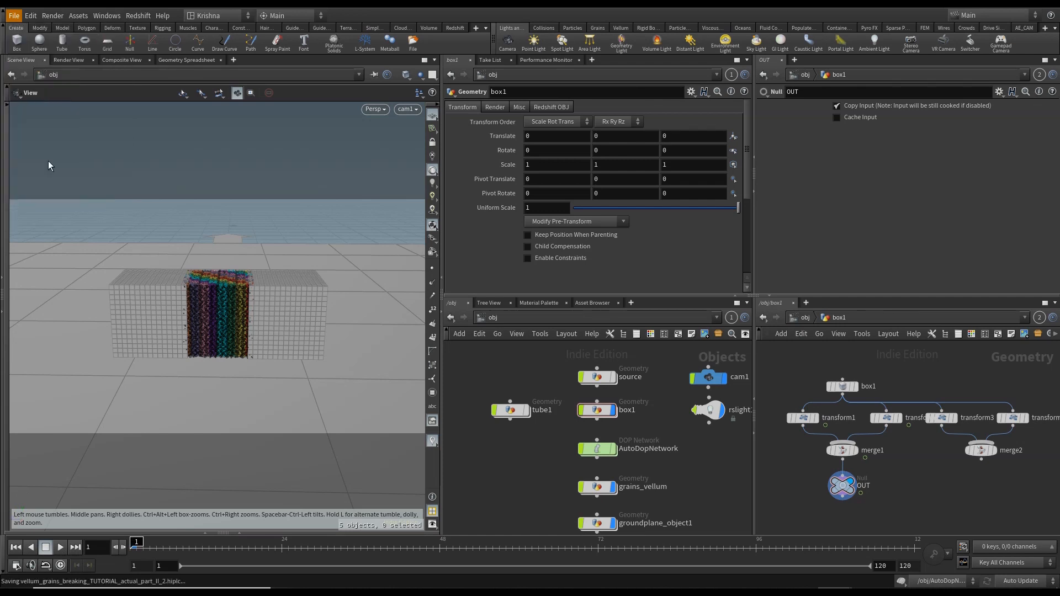
Step: Play the simulation to frame 4, inspect the grains from another angle, and return to the source network at frame 1 through cam1
click(61, 548)
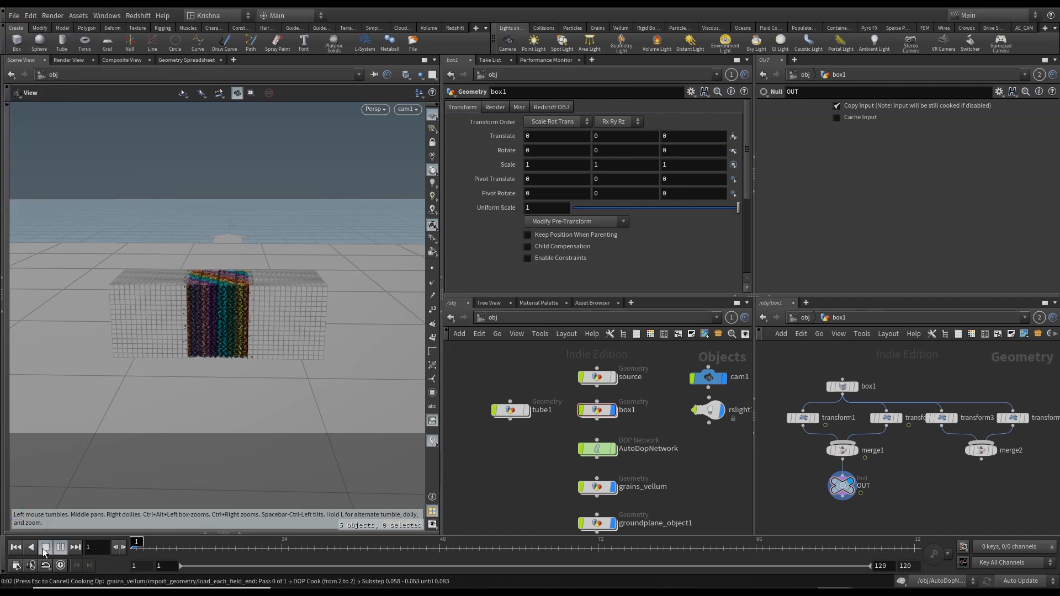
click(44, 551)
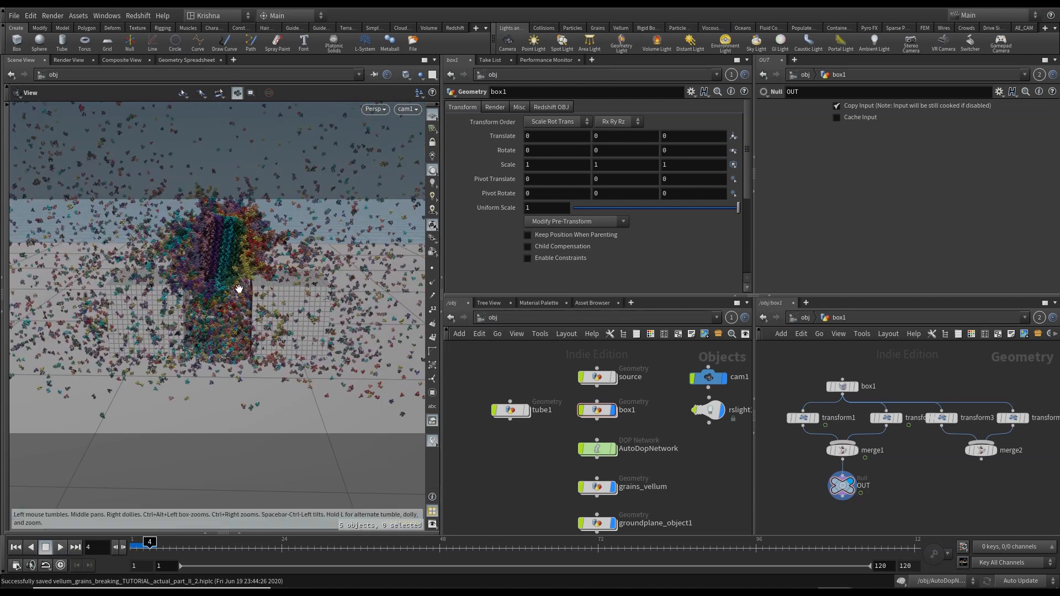
drag(239, 289, 255, 342)
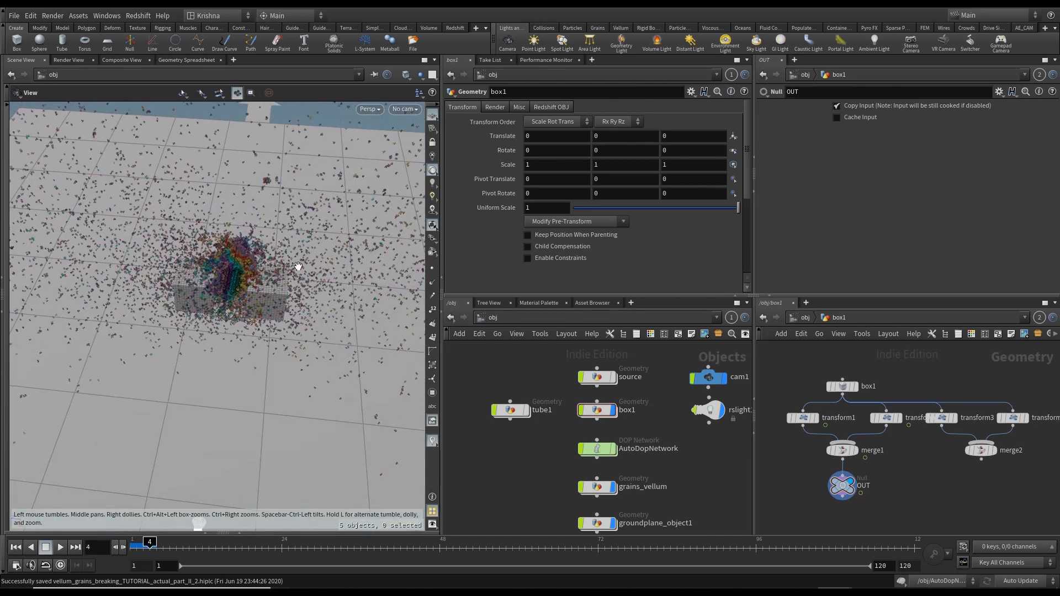
click(403, 109)
click(416, 164)
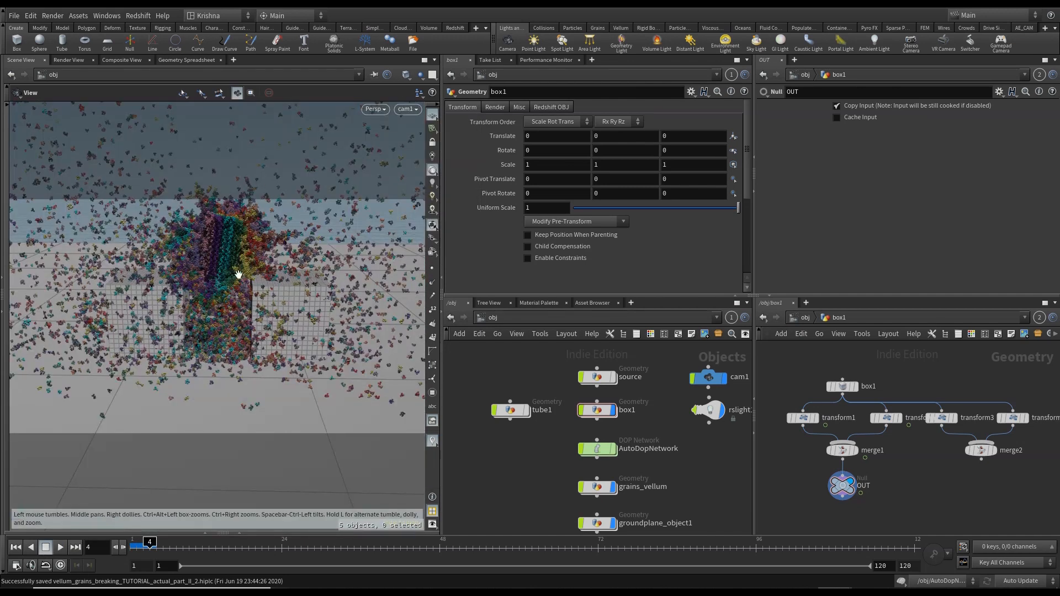
click(16, 549)
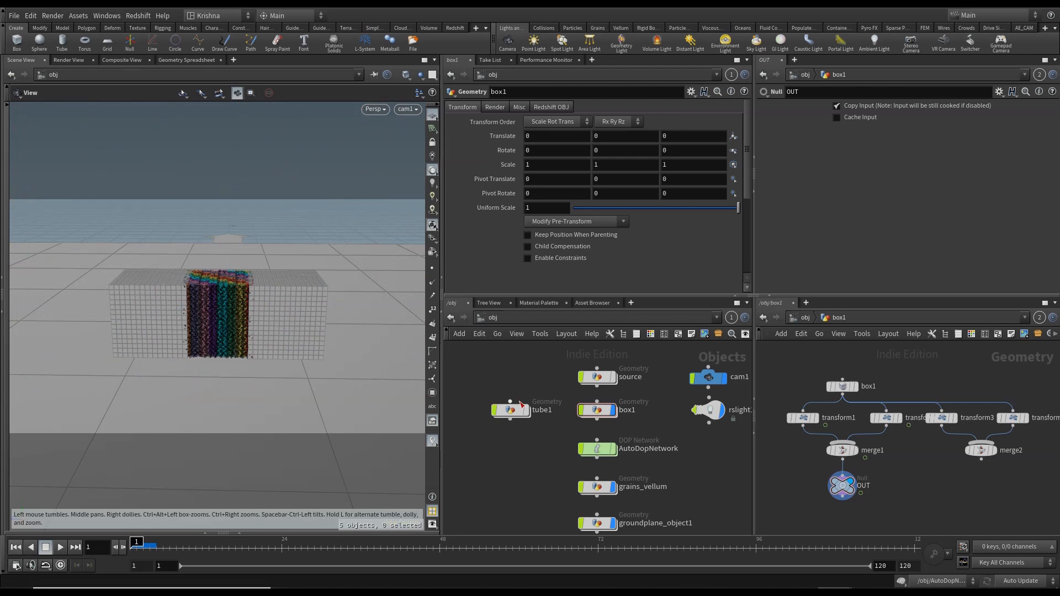
double_click(605, 379)
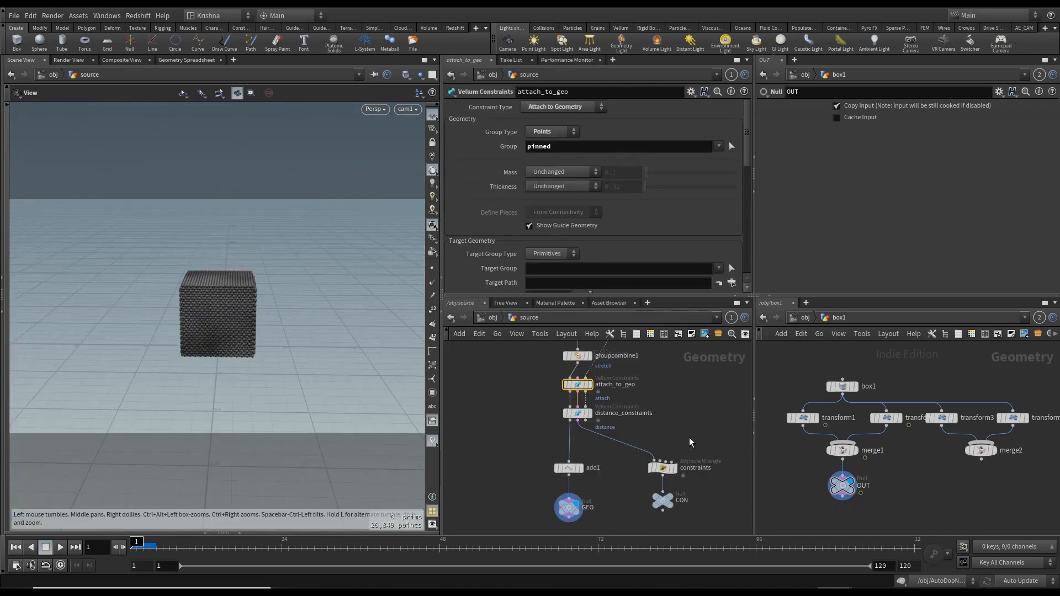
Step: Select the constraints wrangle and review its stitch type, break type and break threshold code
middle_drag(691, 442, 683, 406)
drag(682, 406, 643, 445)
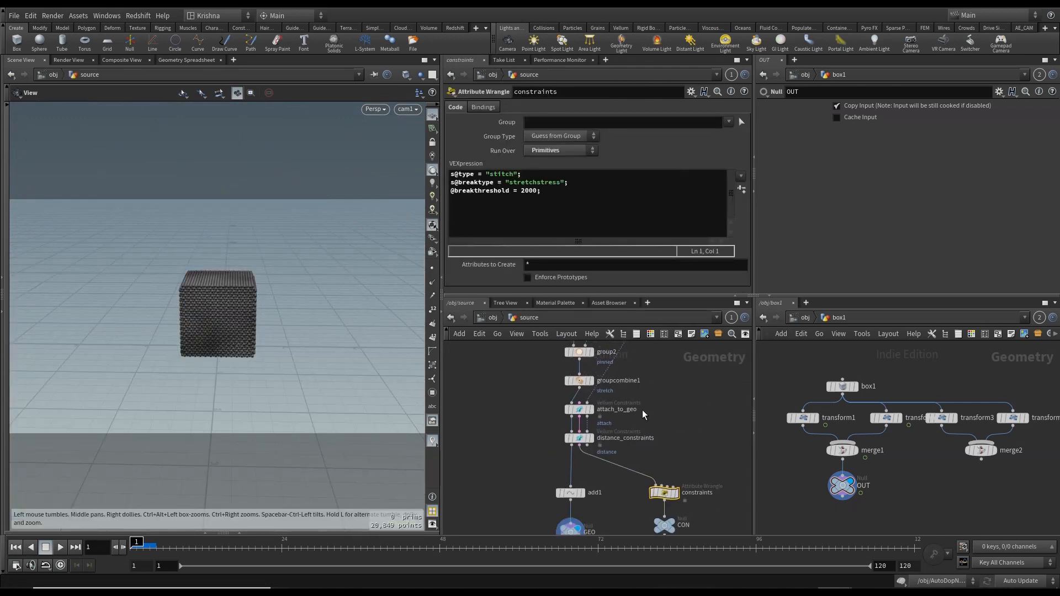
click(578, 409)
middle_drag(672, 432, 655, 428)
click(647, 493)
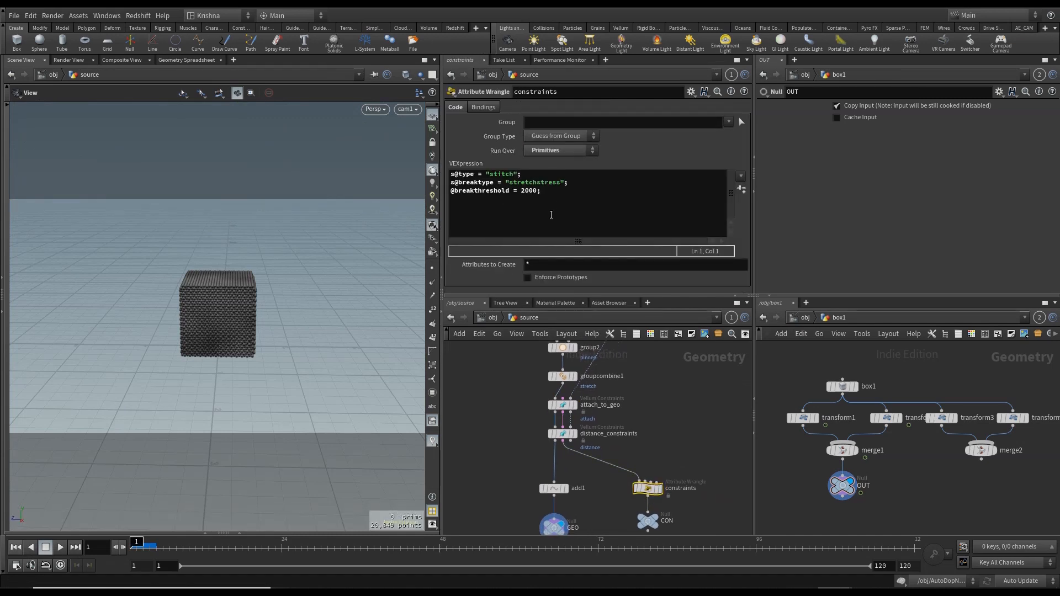
Step: Add a null node beside distance_constraints and wire it to the Constraint Geometry output of attach_to_geo
click(665, 446)
key(Tab)
text(null)
key(Return)
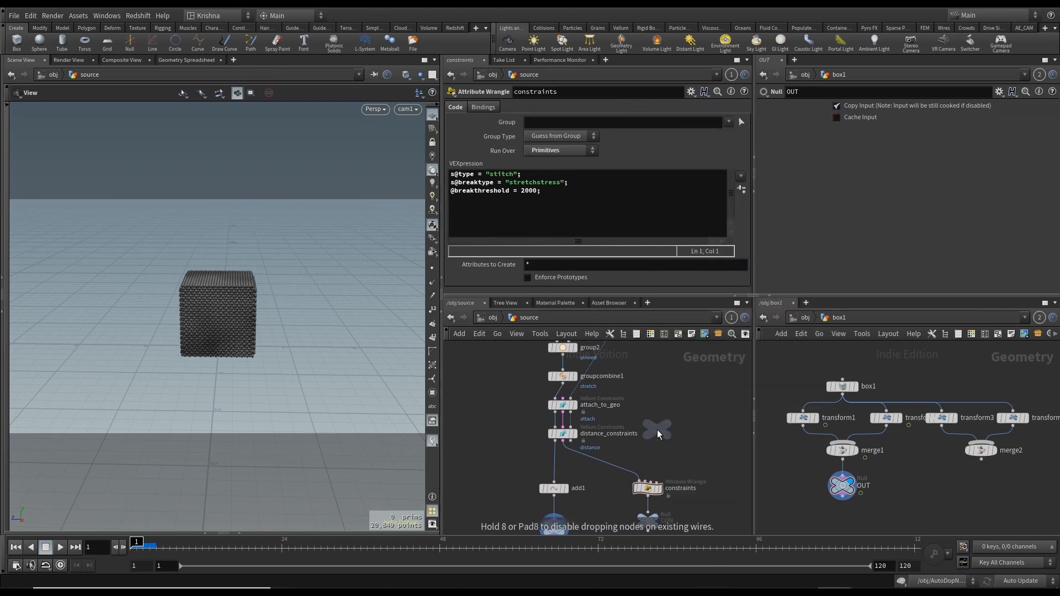
click(657, 437)
click(657, 426)
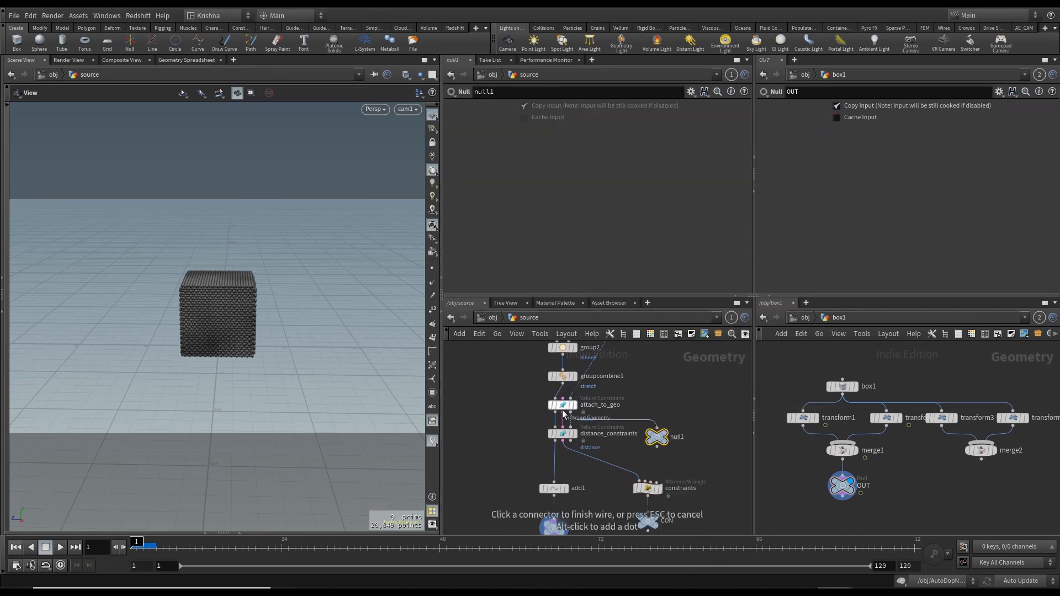
click(563, 412)
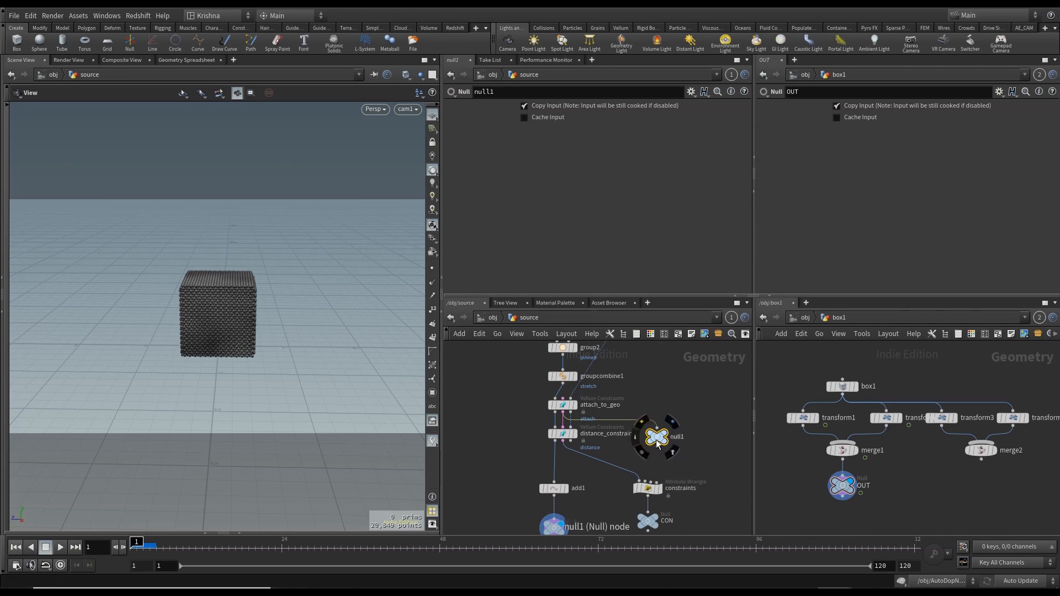
Step: Open the Geometry Spreadsheet beneath the viewport and examine null1's primitive attributes, sorting them by type
scroll(565, 409, up, 5)
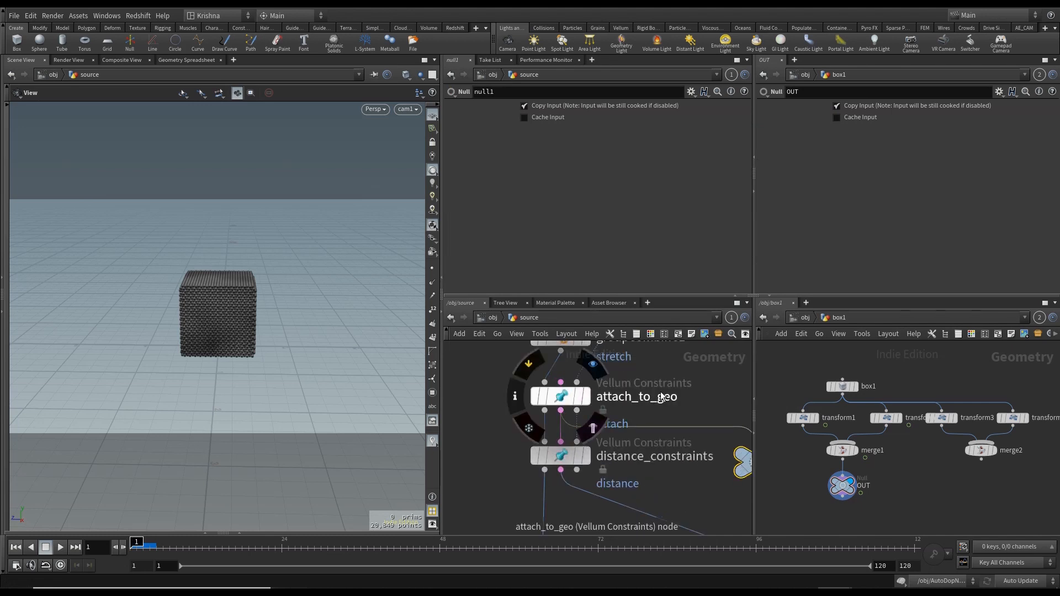
click(239, 533)
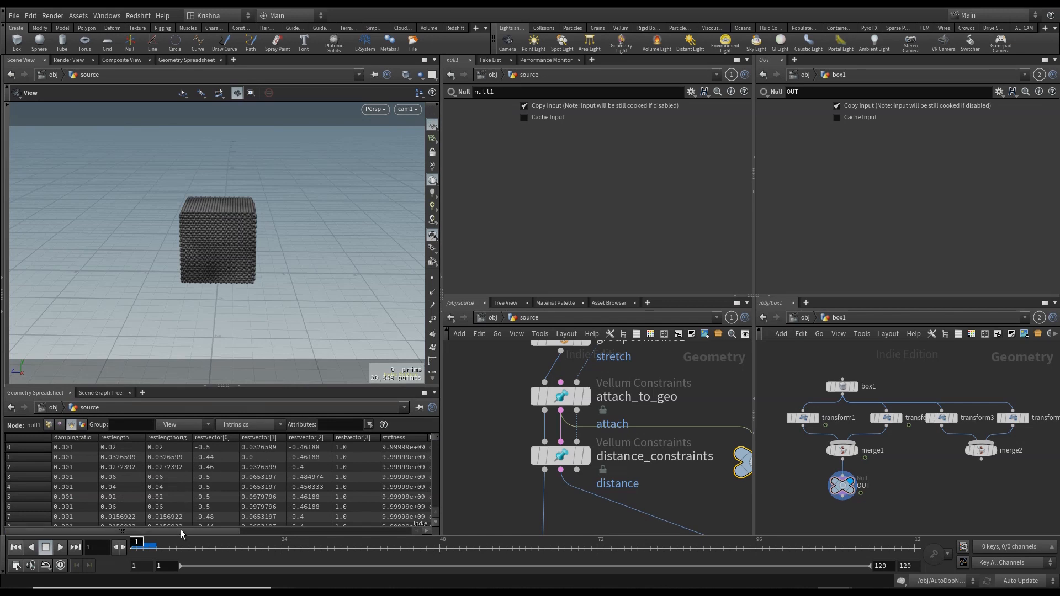
drag(181, 529, 388, 529)
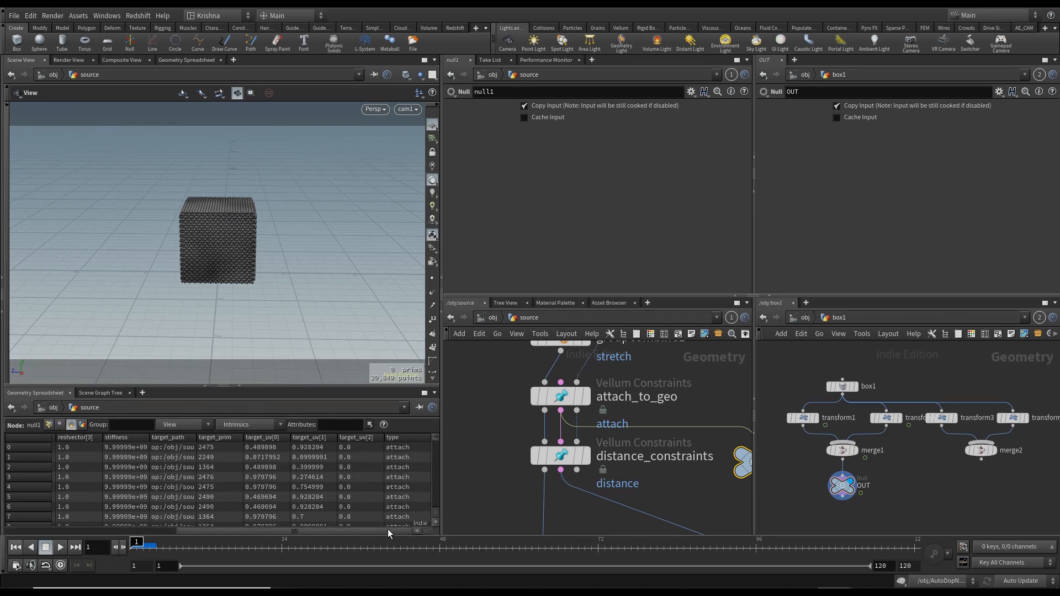
click(402, 439)
scroll(668, 465, down, 1)
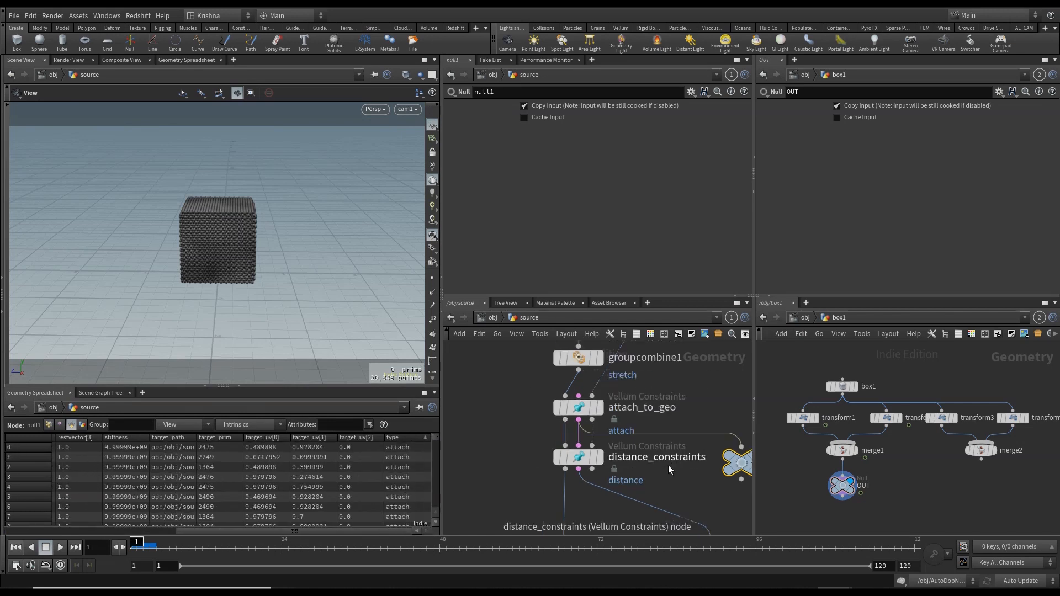
Step: Rewire null1 to the constraint output of distance_constraints and sort its primitives by type in both directions
scroll(668, 465, down, 2)
click(700, 426)
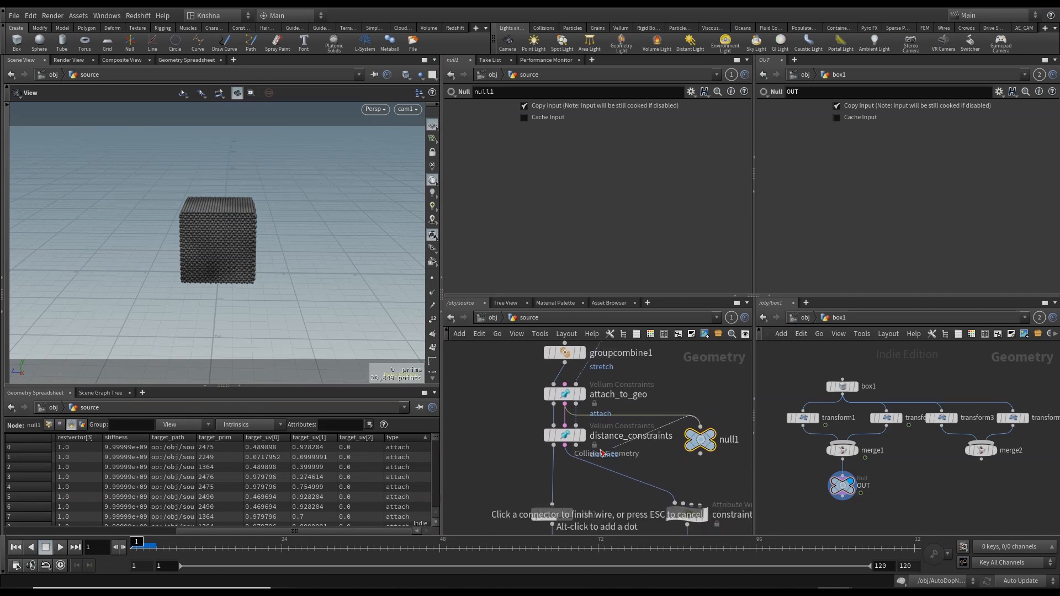
click(566, 447)
click(406, 440)
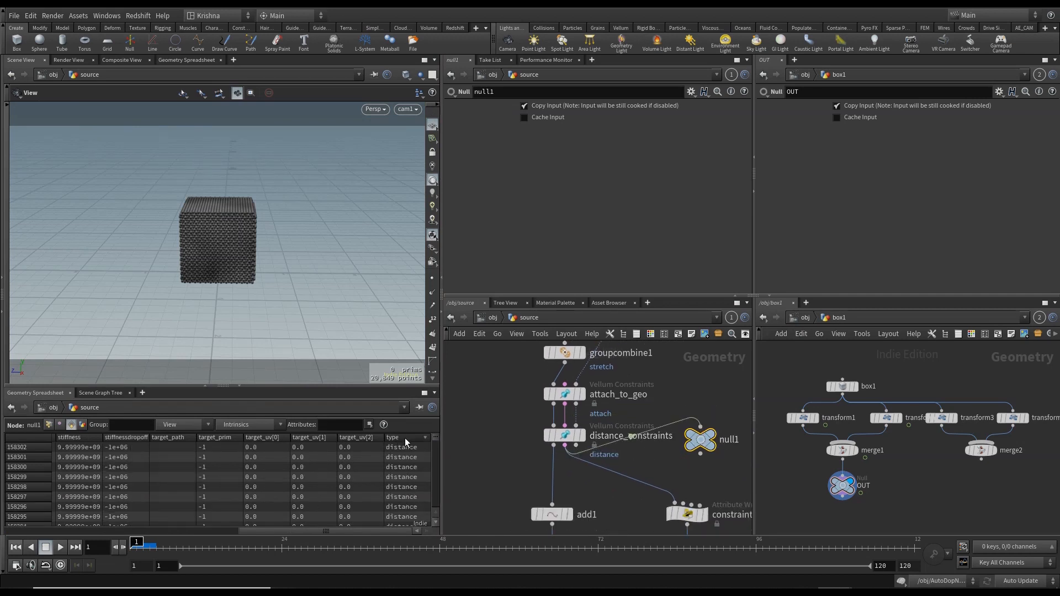
click(405, 439)
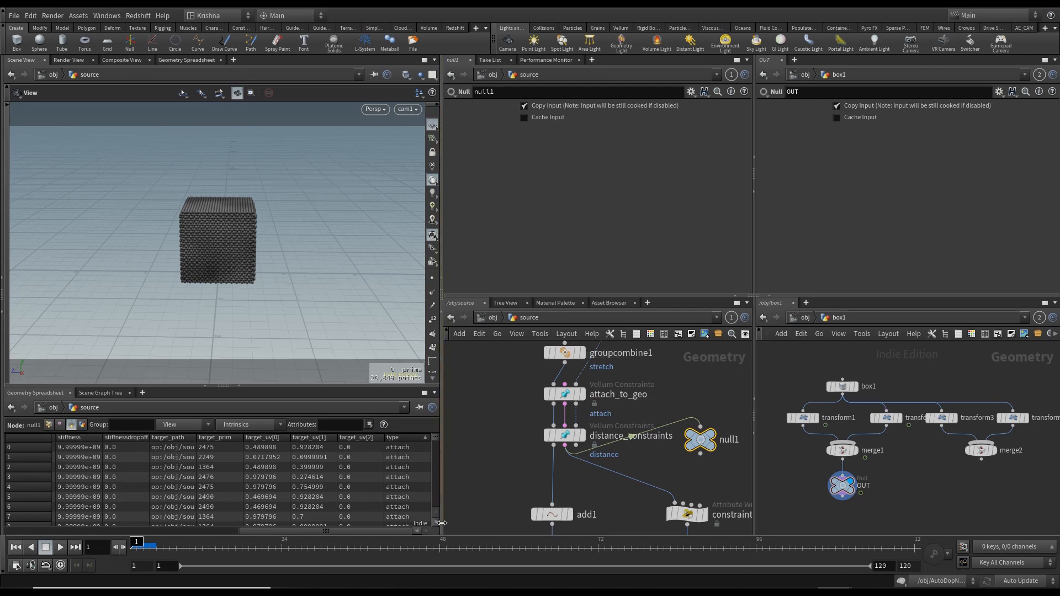
Step: Rewire null1 to the output of the constraints wrangle, place it beside the CON null, and reselect the wrangle
click(700, 426)
middle_drag(690, 480, 664, 425)
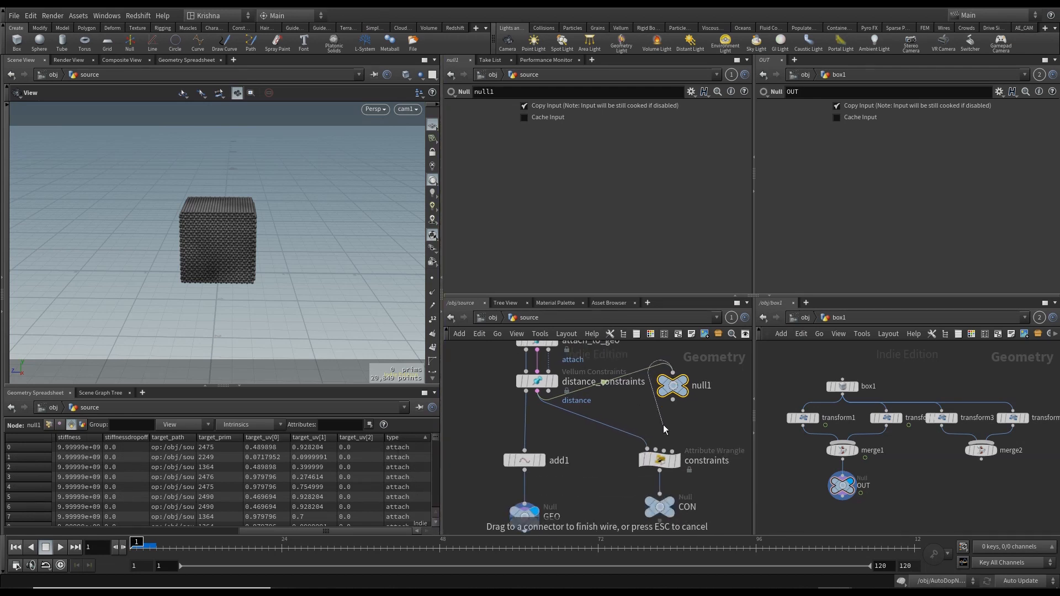
click(660, 471)
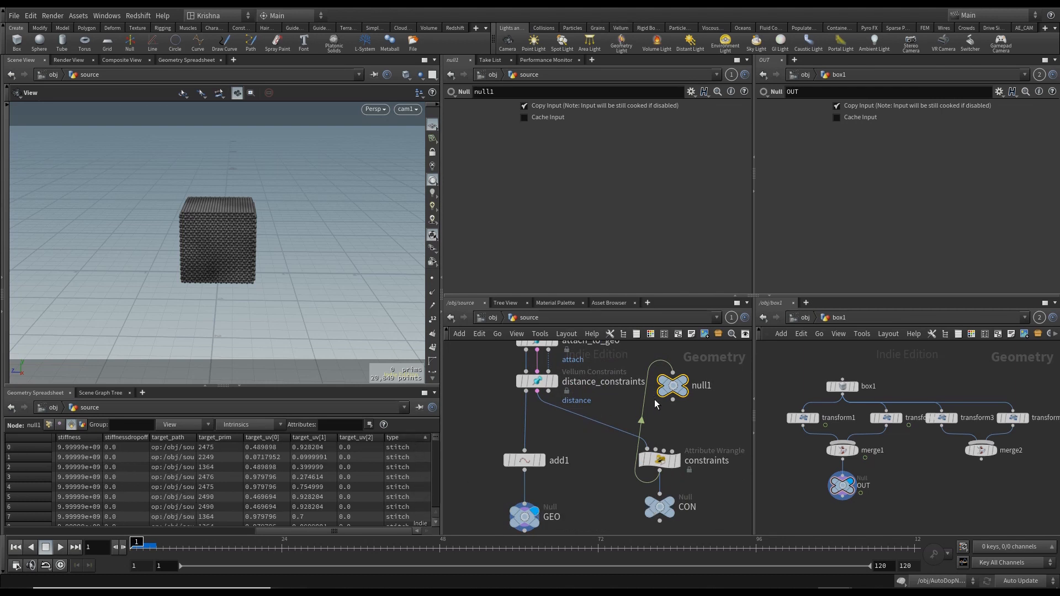
scroll(663, 414, down, 3)
drag(642, 392, 710, 473)
middle_drag(705, 426, 705, 438)
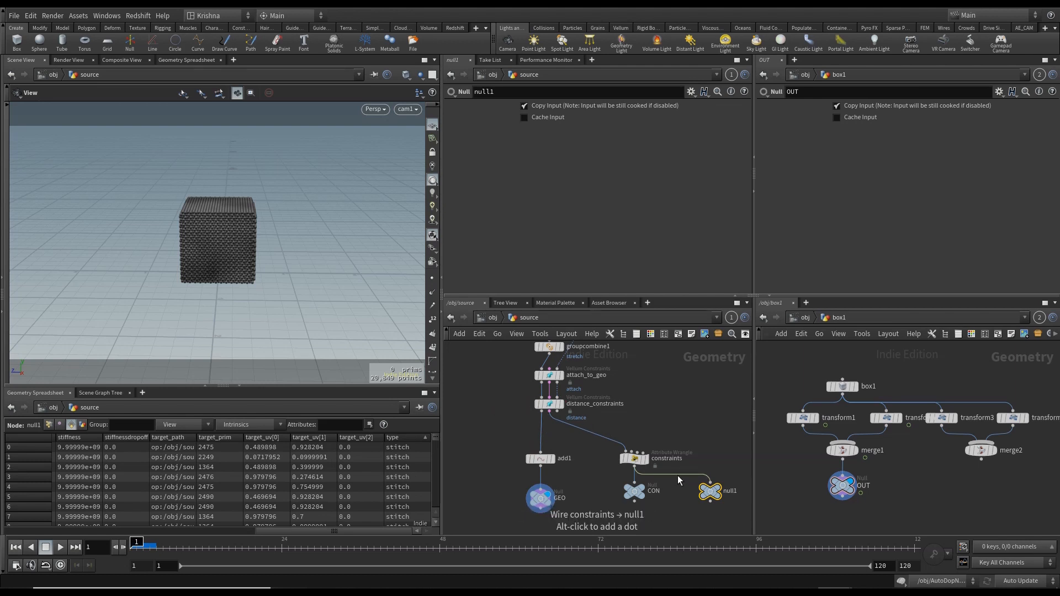
click(635, 459)
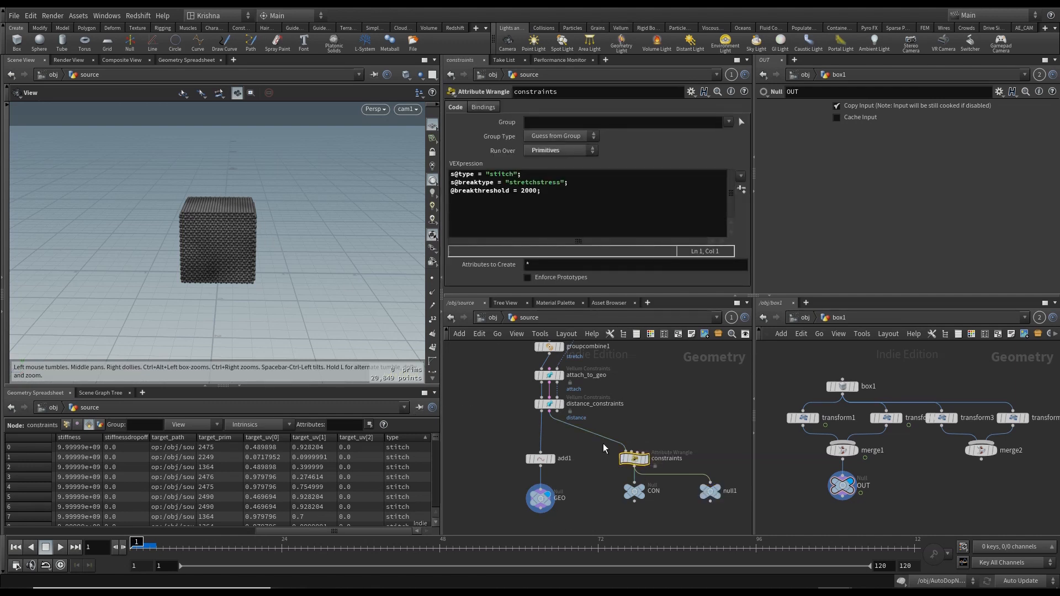
Step: Add a Vellum Constraints node above the constraints wrangle, set its constraint type to Glue, and review its stretch and breaking settings
click(648, 412)
key(Tab)
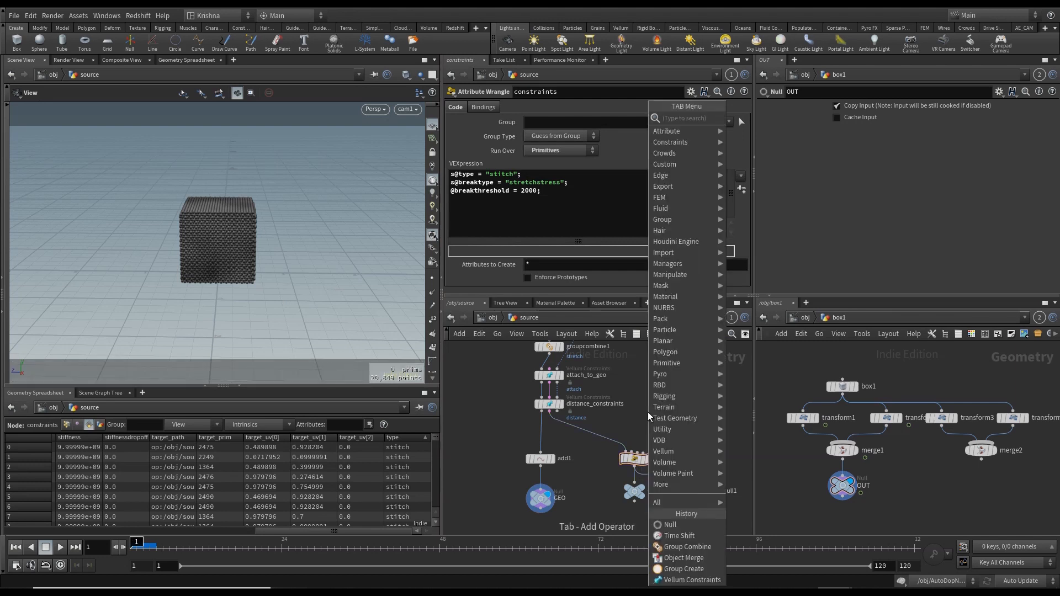
text(vellum cons)
key(Return)
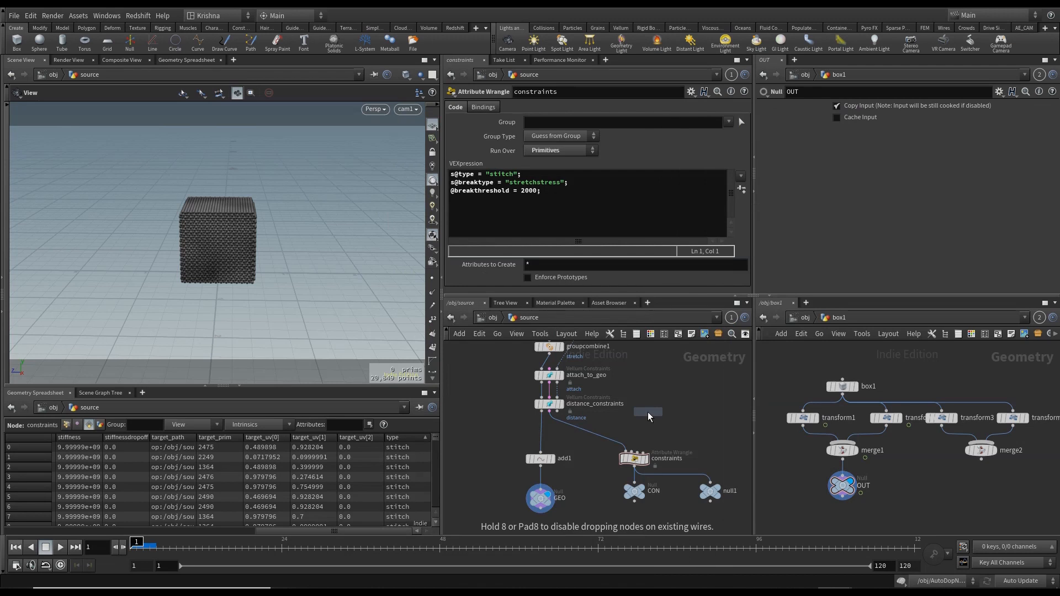
click(648, 412)
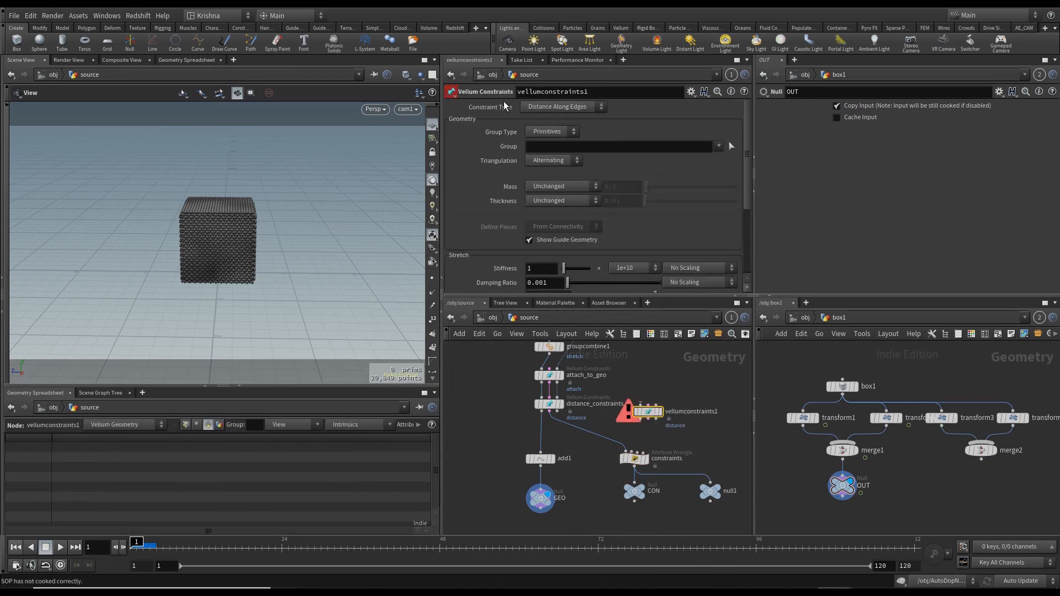
click(578, 107)
click(545, 252)
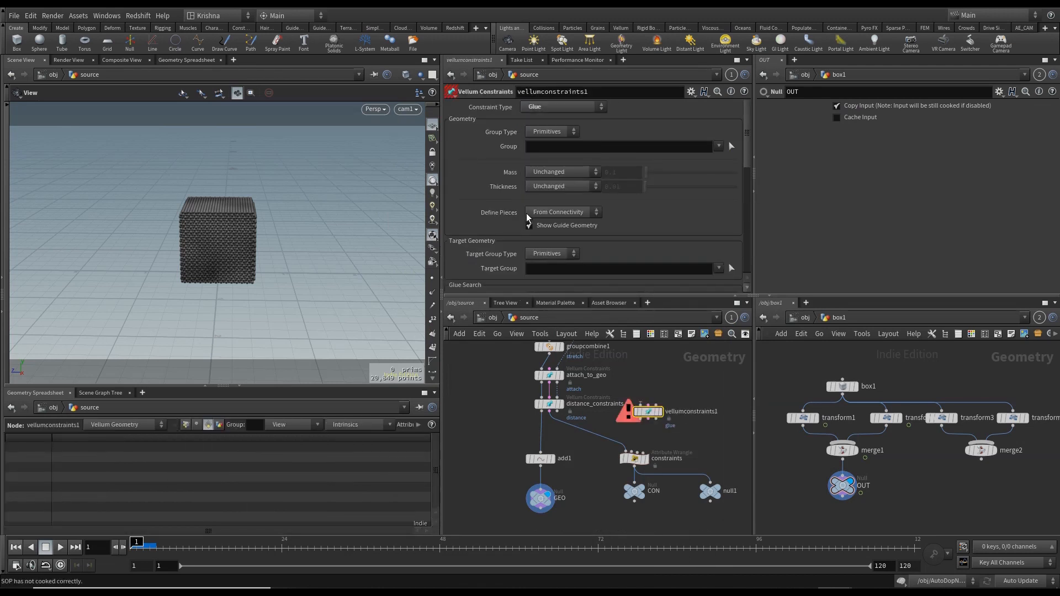
scroll(526, 213, down, 5)
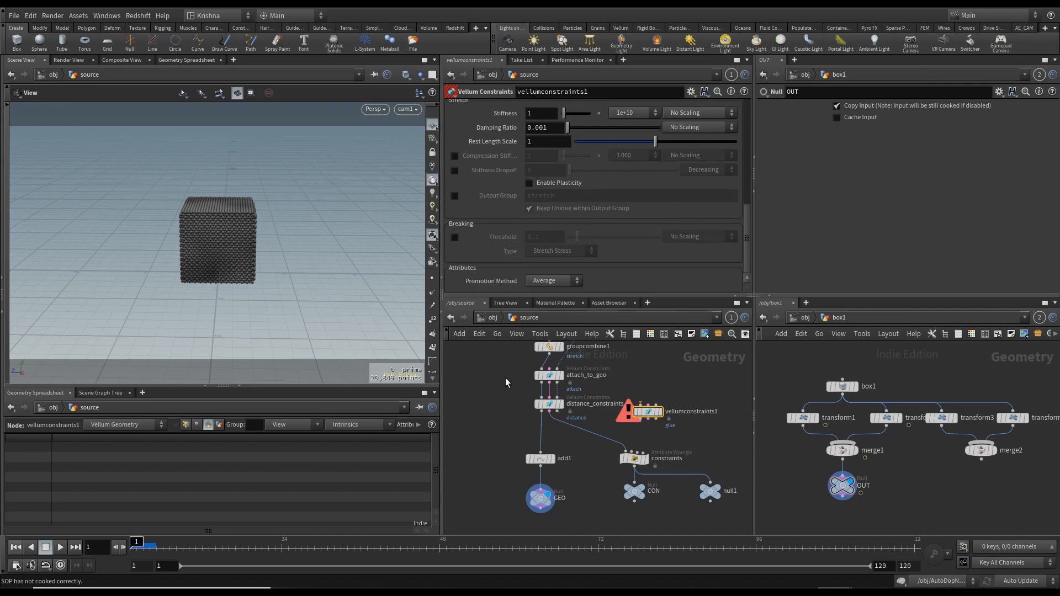
Step: Review the stretch and plasticity settings of distance_constraints for comparison and delete the unconnected glue constraints node
click(581, 400)
scroll(490, 190, up, 5)
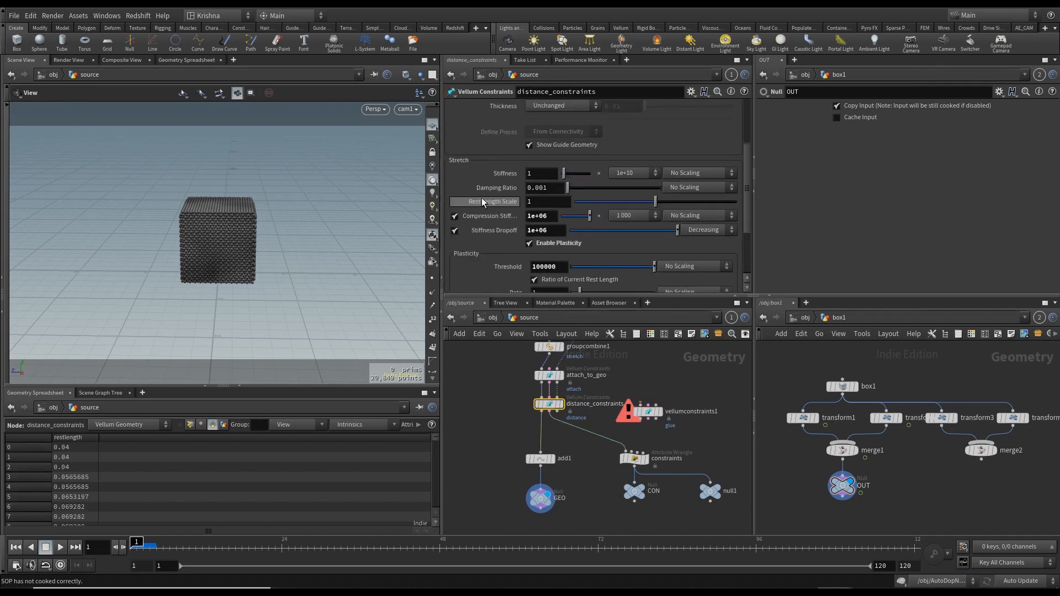
scroll(516, 189, down, 5)
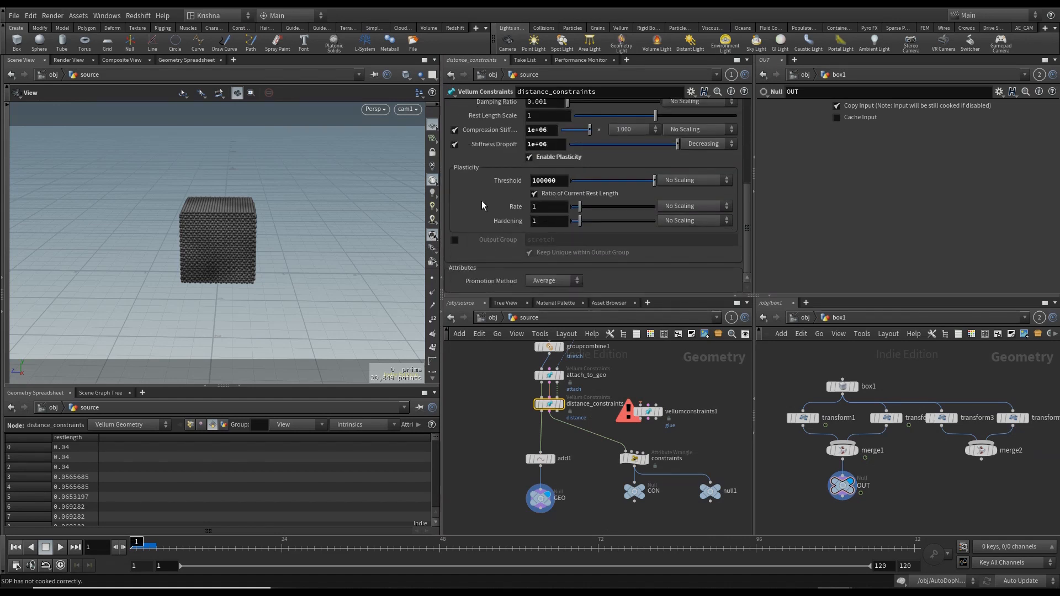
click(649, 412)
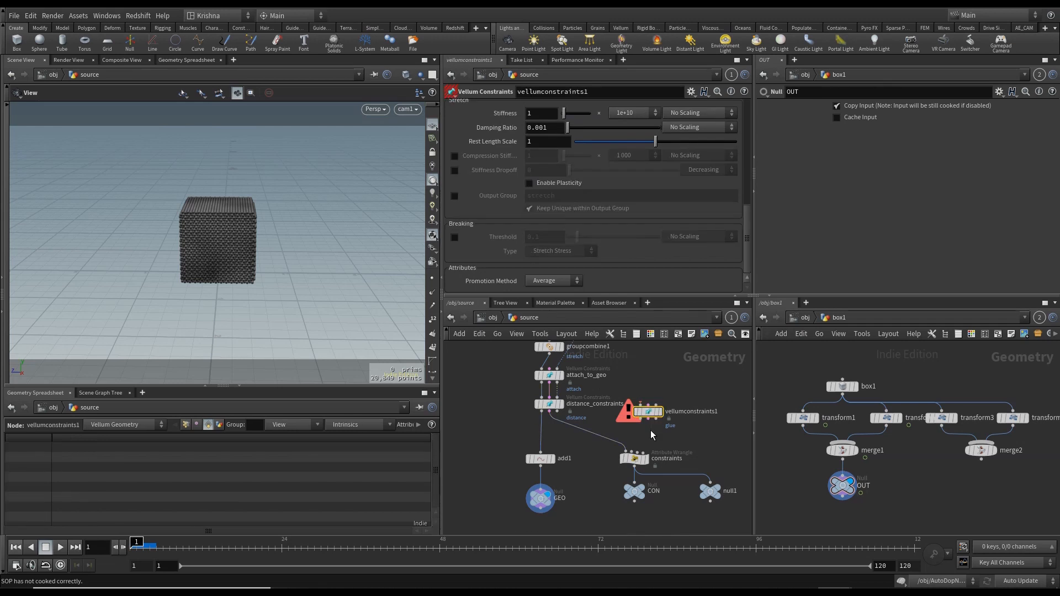
key(Delete)
Step: Compare the attributes and settings of the constraints wrangle, attach_to_geo and distance_constraints, and check groupcombine1's group setup
click(660, 461)
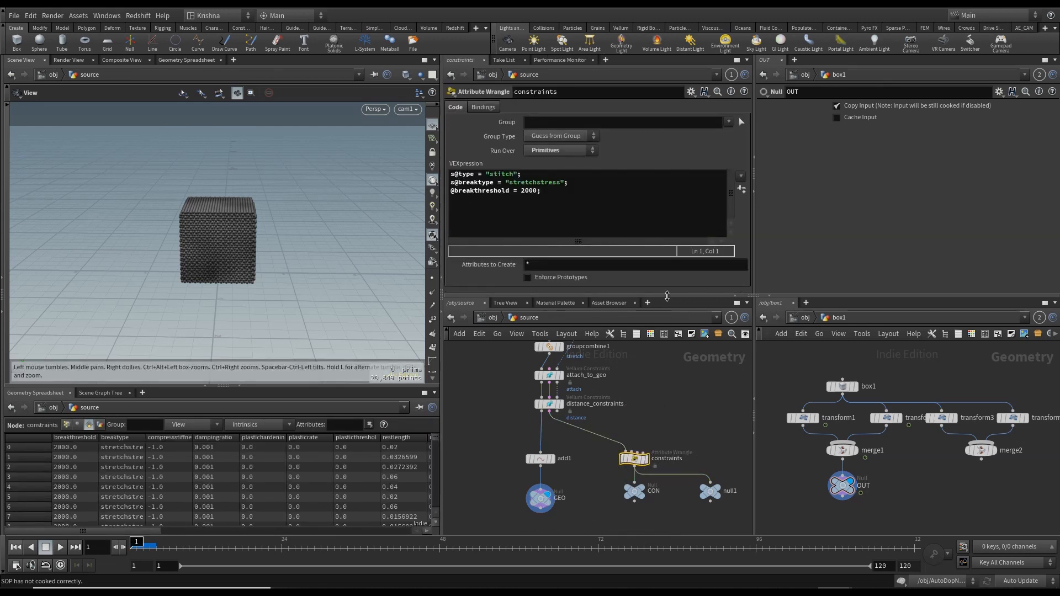
click(691, 423)
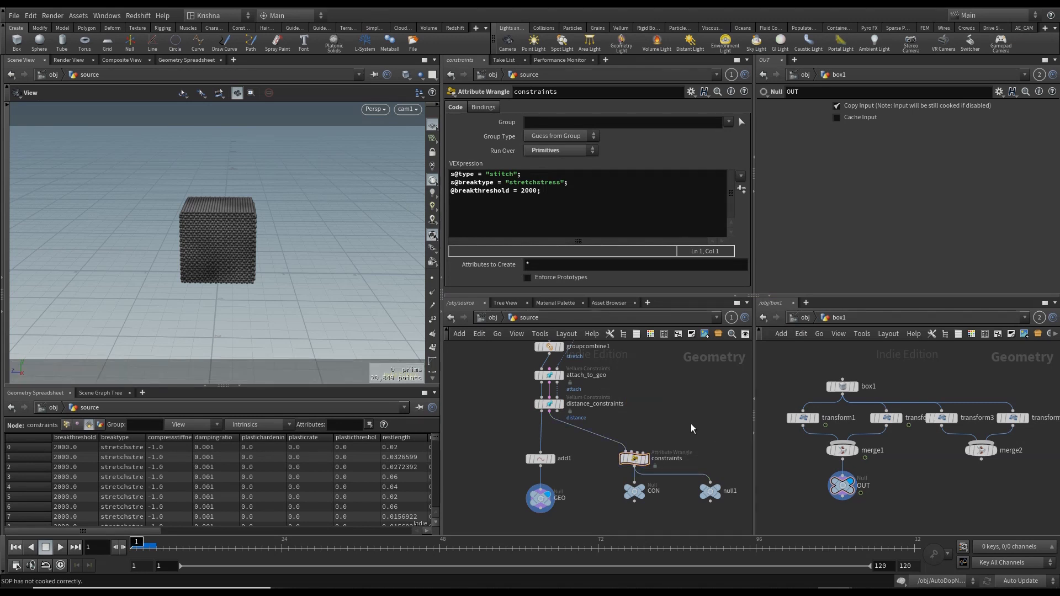
click(549, 377)
click(549, 406)
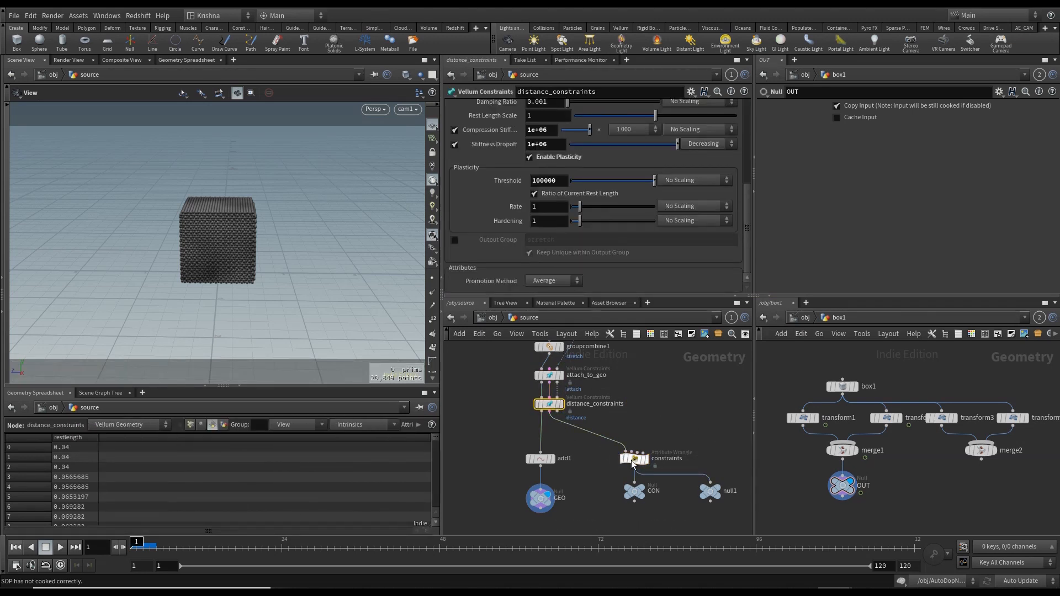
click(634, 458)
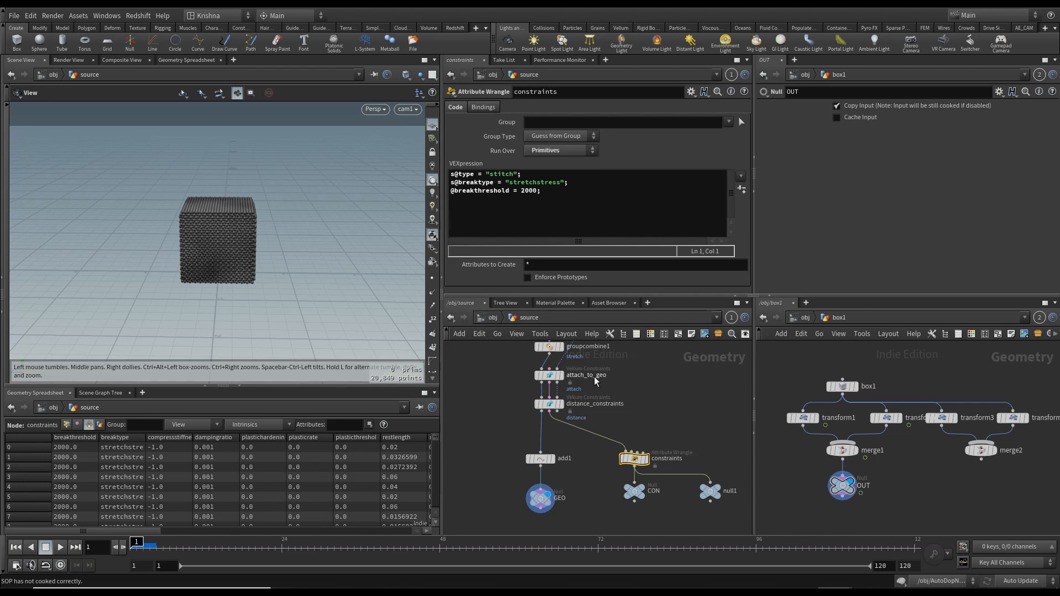
middle_drag(595, 376, 602, 414)
click(566, 387)
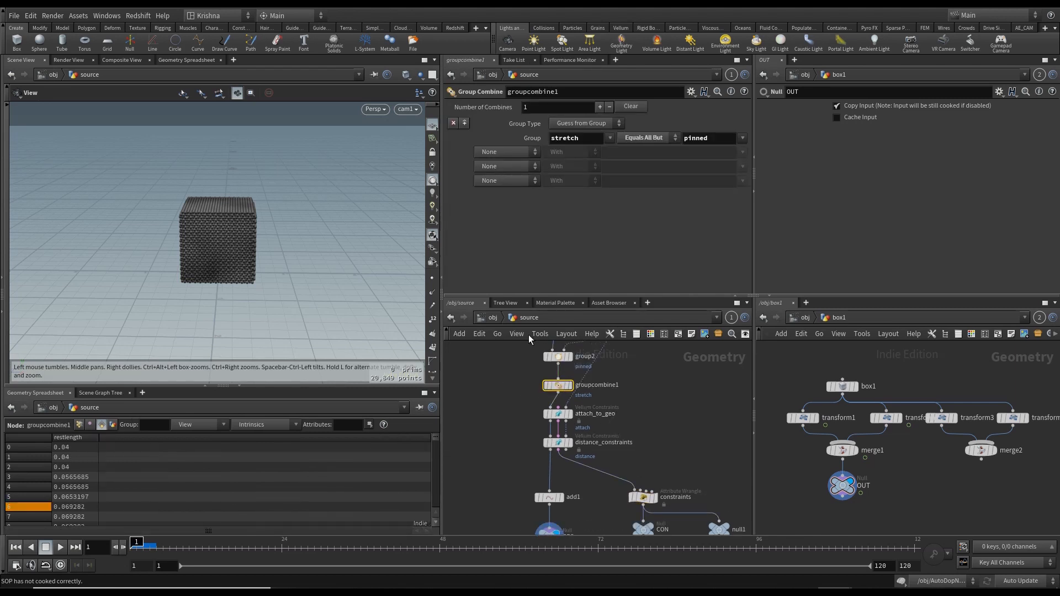
Step: Add a Group Copy node between distance_constraints and the constraints wrangle, leaving it unwired
middle_drag(651, 446, 645, 410)
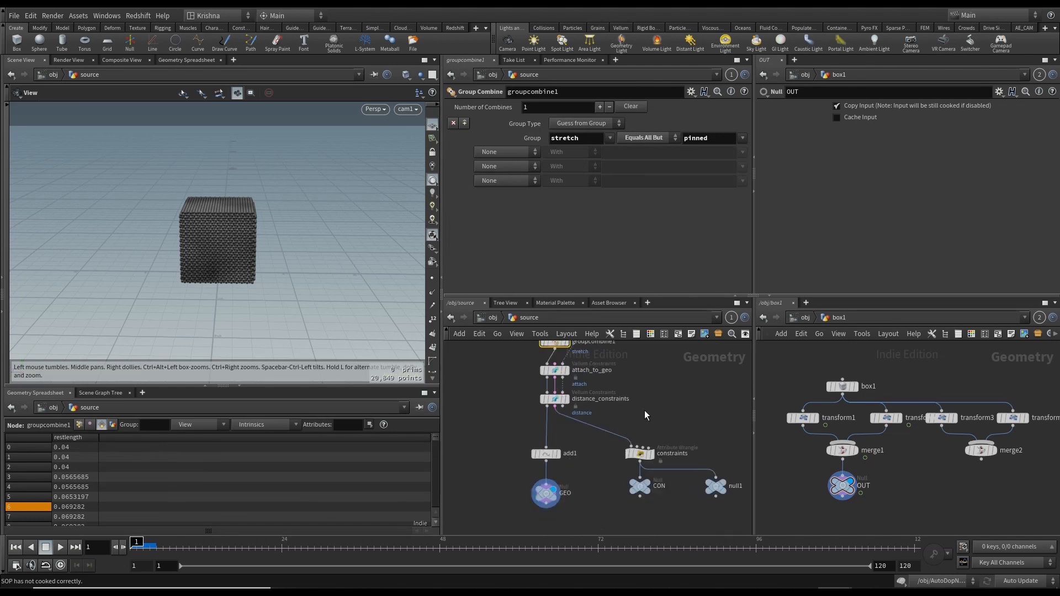
key(Tab)
text(group copy)
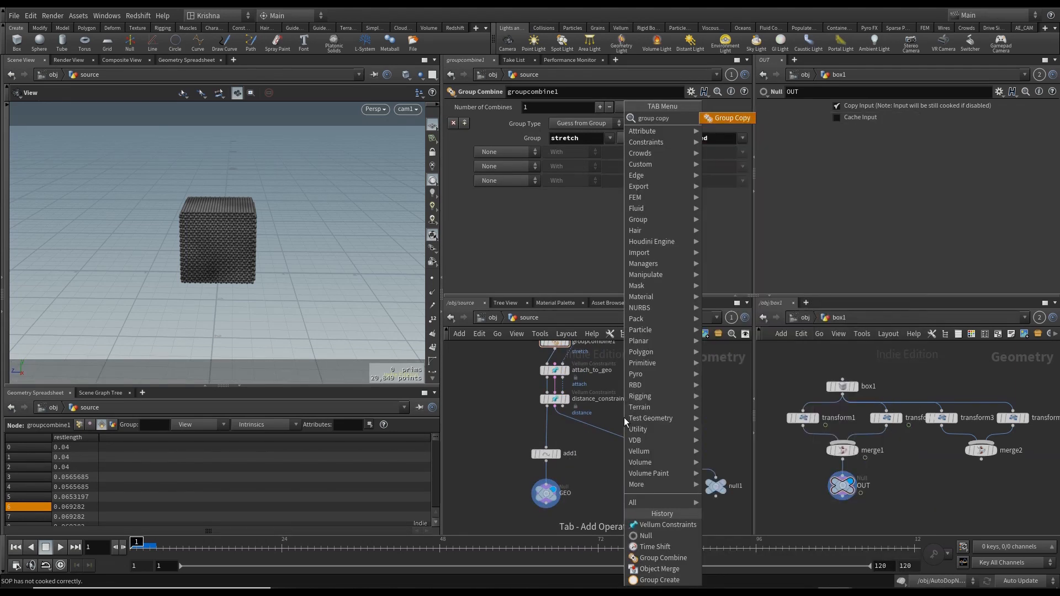
key(Return)
click(625, 419)
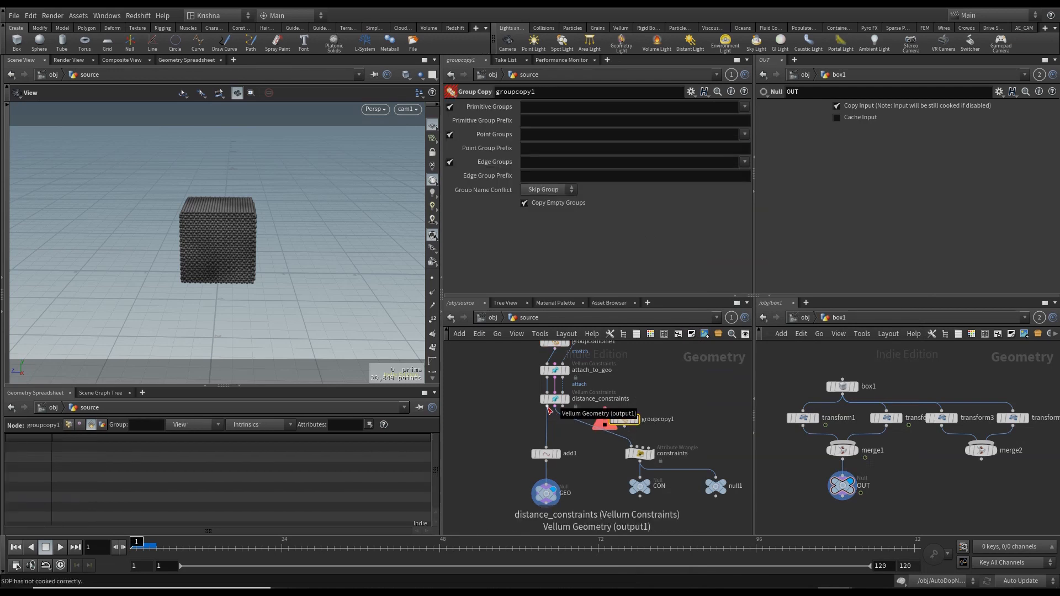
scroll(550, 412, up, 4)
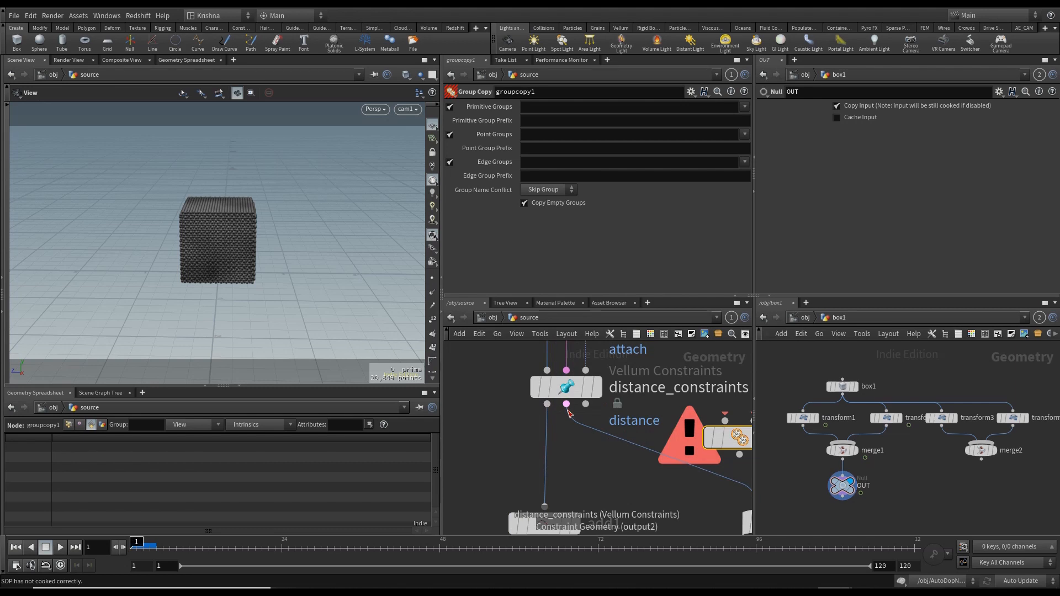
scroll(625, 402, down, 4)
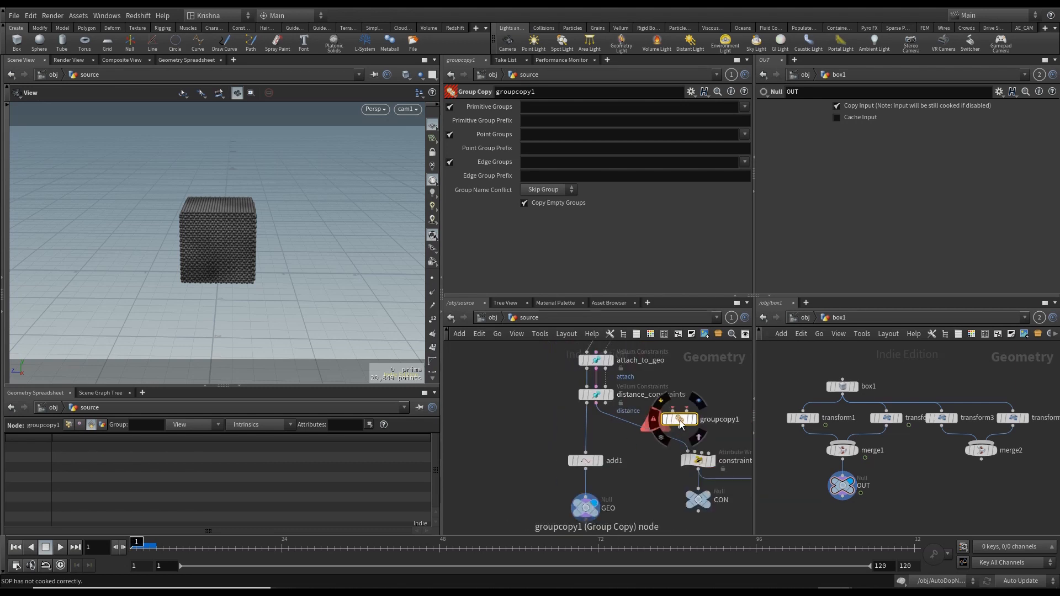
scroll(628, 424, down, 4)
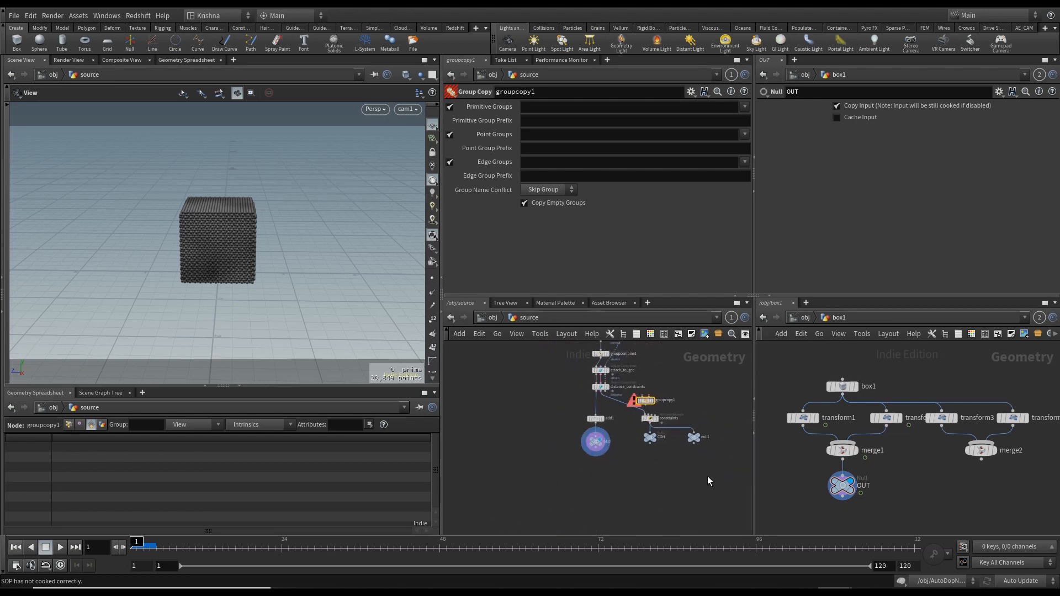
Step: Move add1, the constraints wrangle and their output nulls down, and place groupcopy1 in the free space below distance_constraints
drag(708, 480, 597, 470)
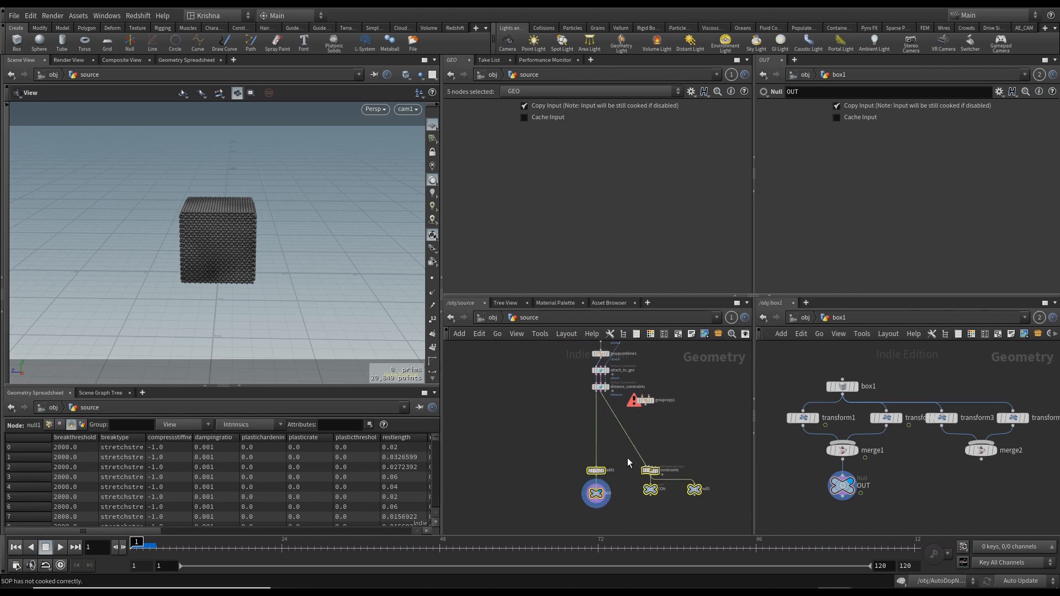
click(662, 401)
scroll(662, 401, up, 3)
drag(637, 402, 638, 423)
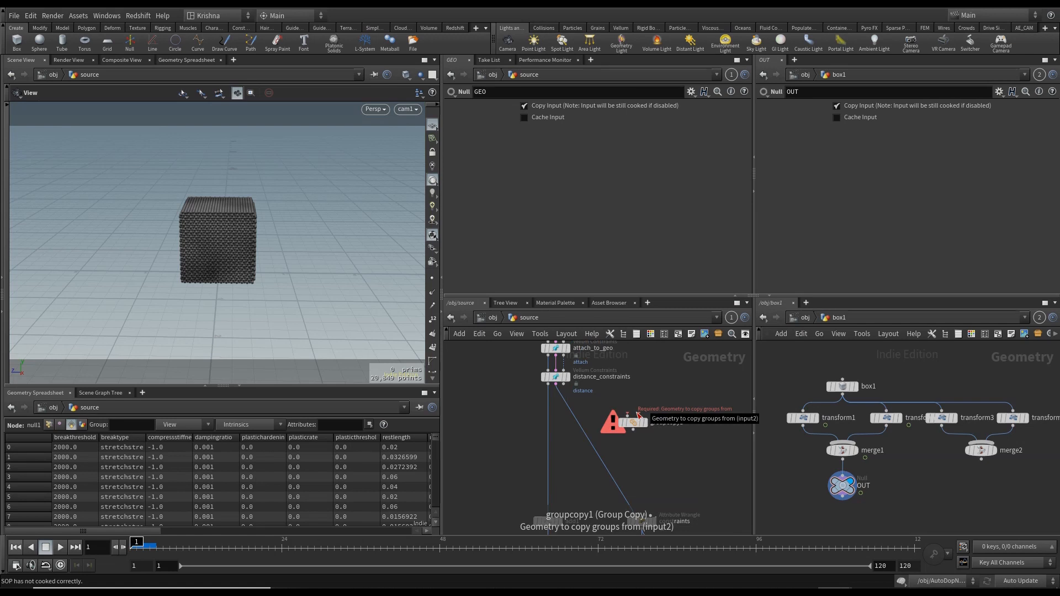
Step: Wire distance_constraints' constraint geometry into groupcopy1's first input and its geometry output into the second, then display groupcopy1 and check its group choices
click(638, 414)
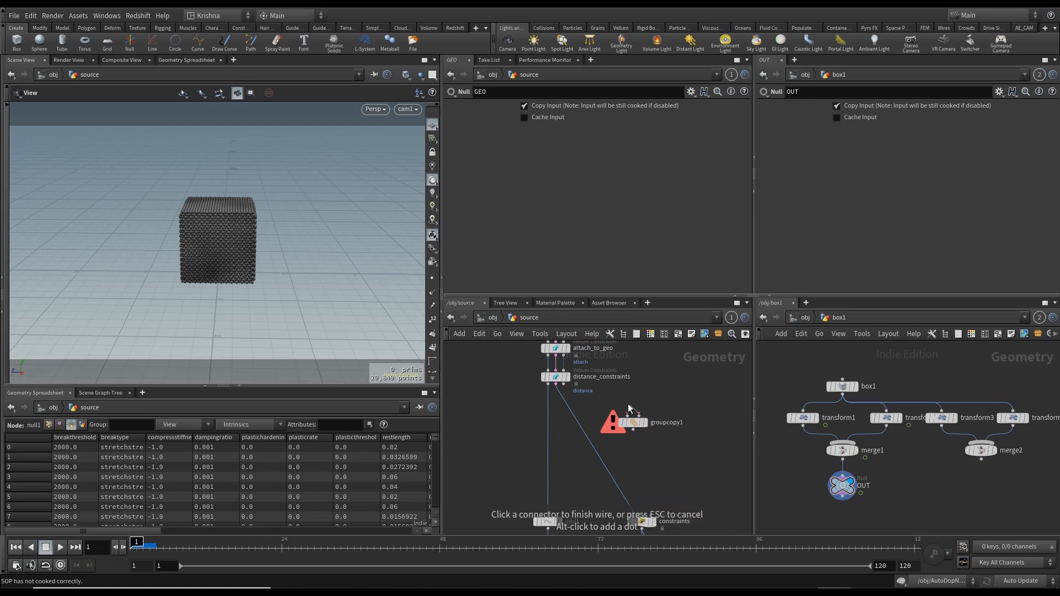
click(548, 385)
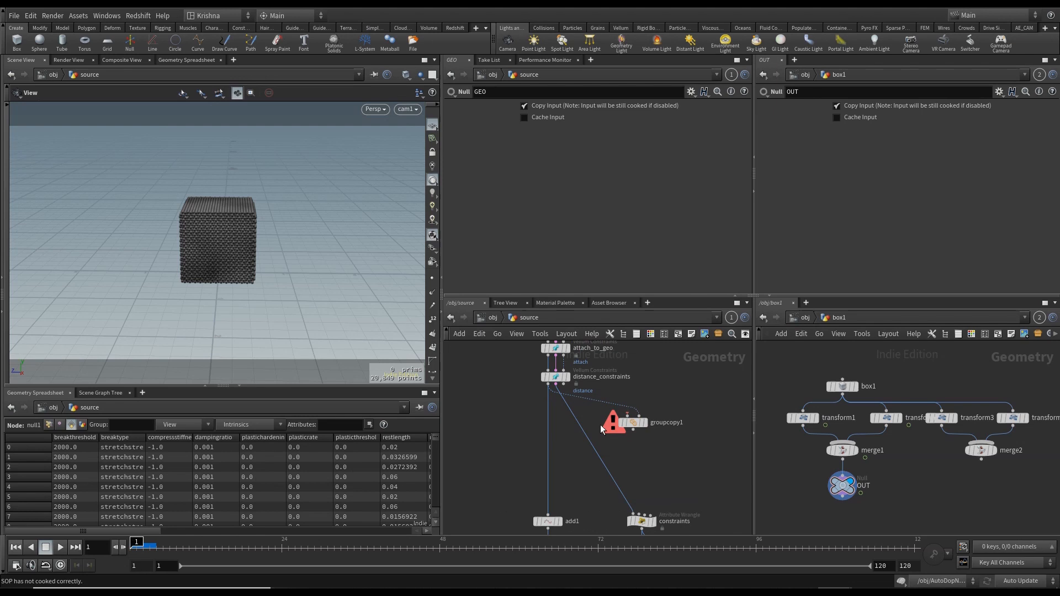
click(628, 414)
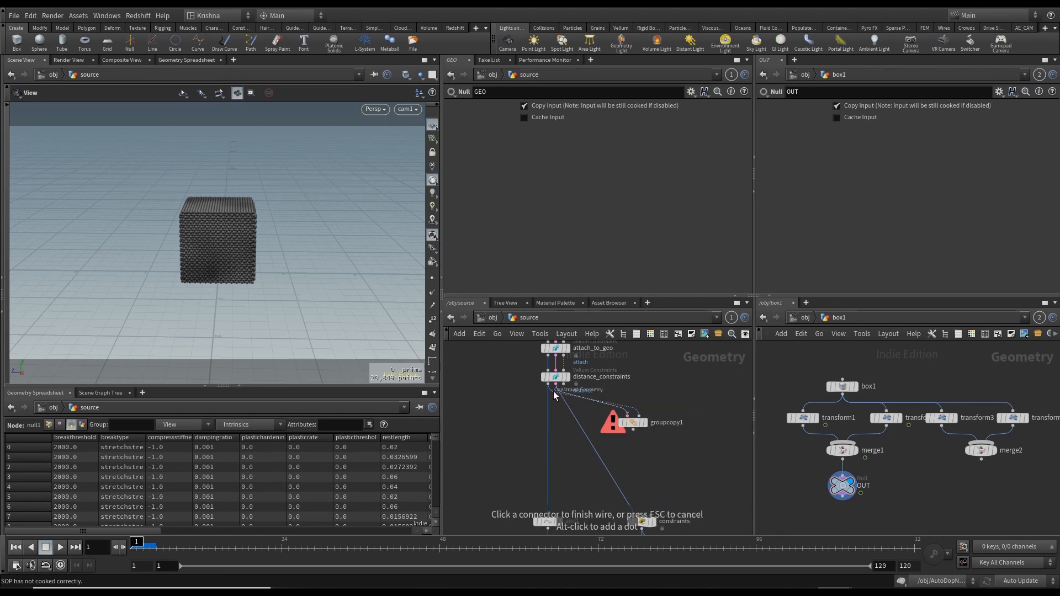
scroll(555, 395, up, 3)
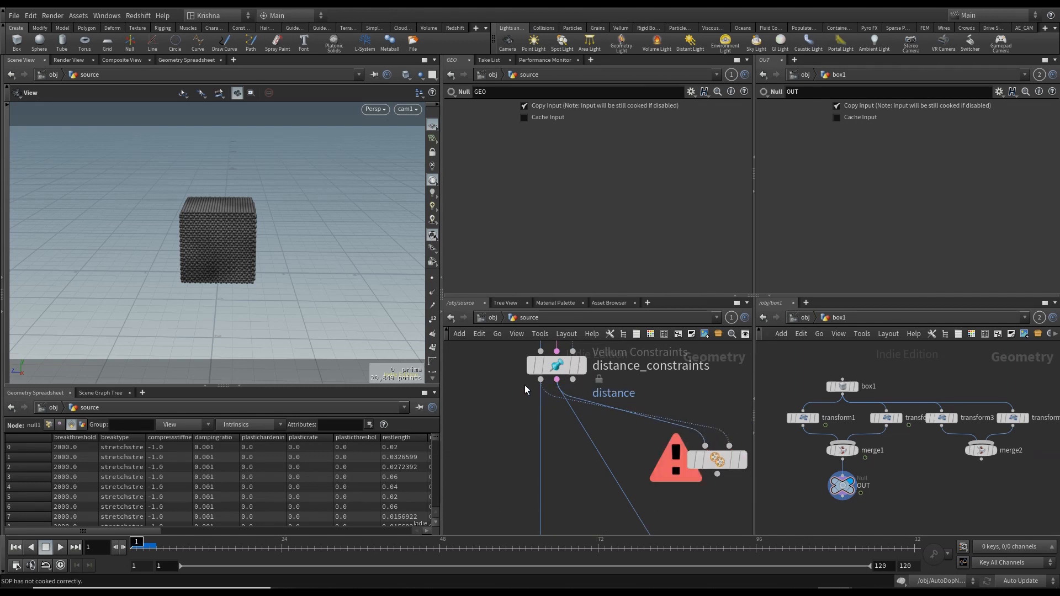
click(745, 429)
drag(715, 459, 683, 459)
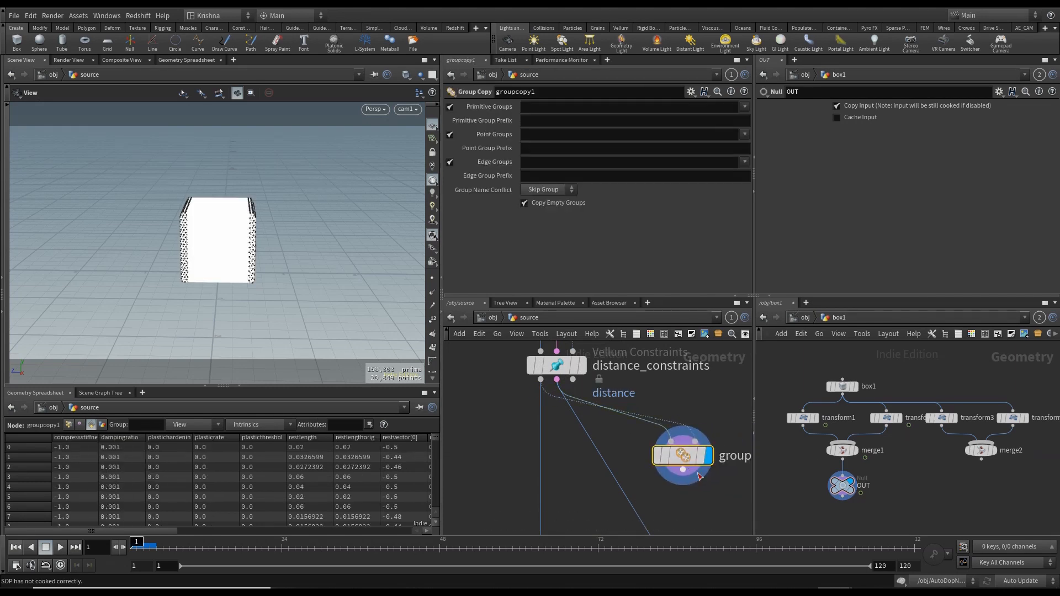
click(744, 134)
click(747, 159)
Step: Add a Group Promote node directly below groupcopy1, wired to it, and display its result
scroll(669, 474, down, 2)
middle_drag(689, 498, 664, 403)
scroll(645, 448, down, 3)
drag(680, 414, 660, 448)
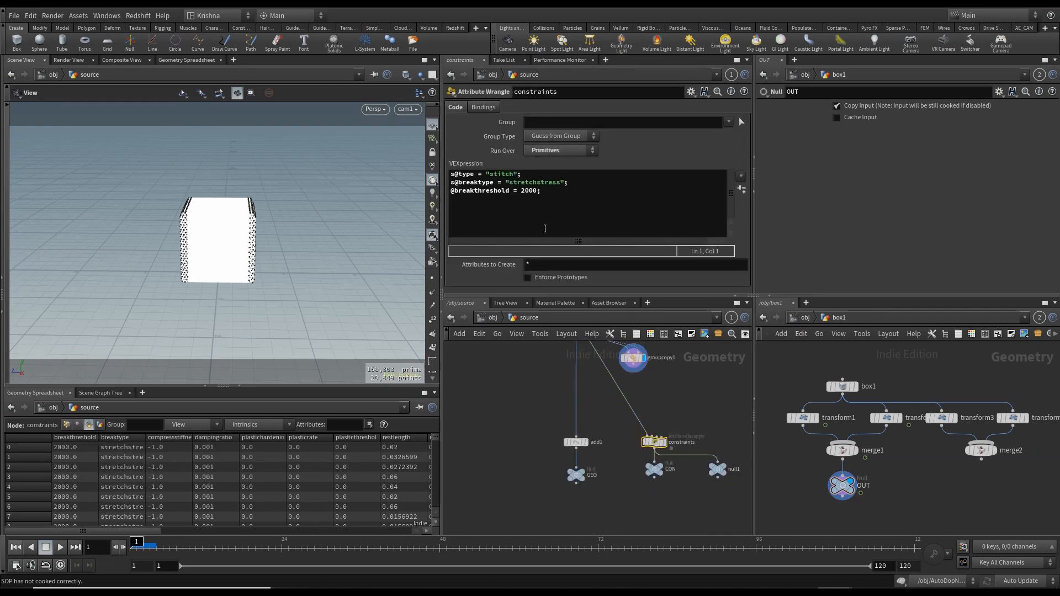
scroll(638, 380, up, 2)
middle_drag(644, 383, 647, 422)
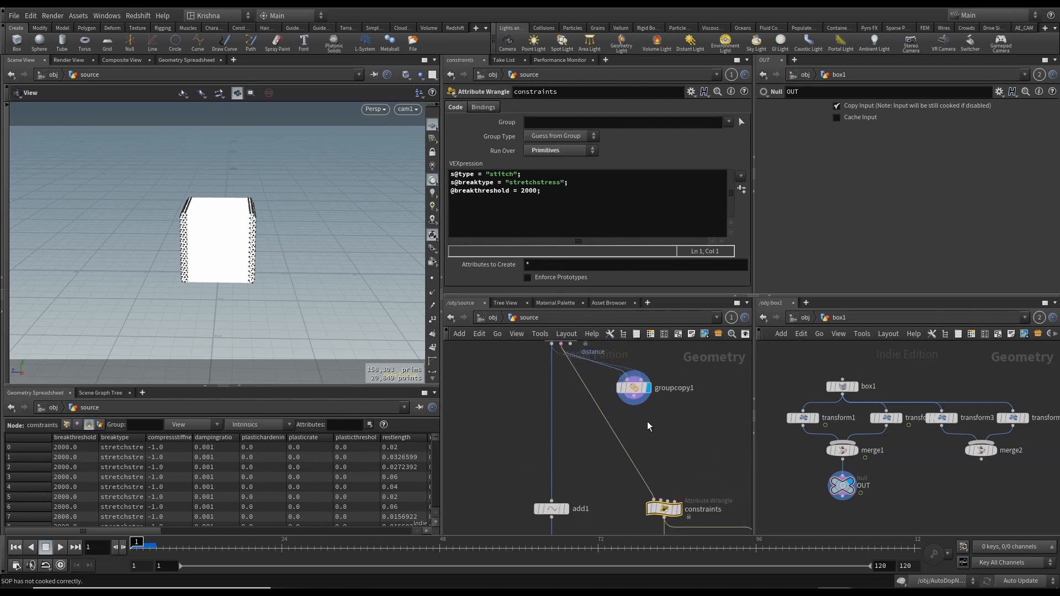
key(Tab)
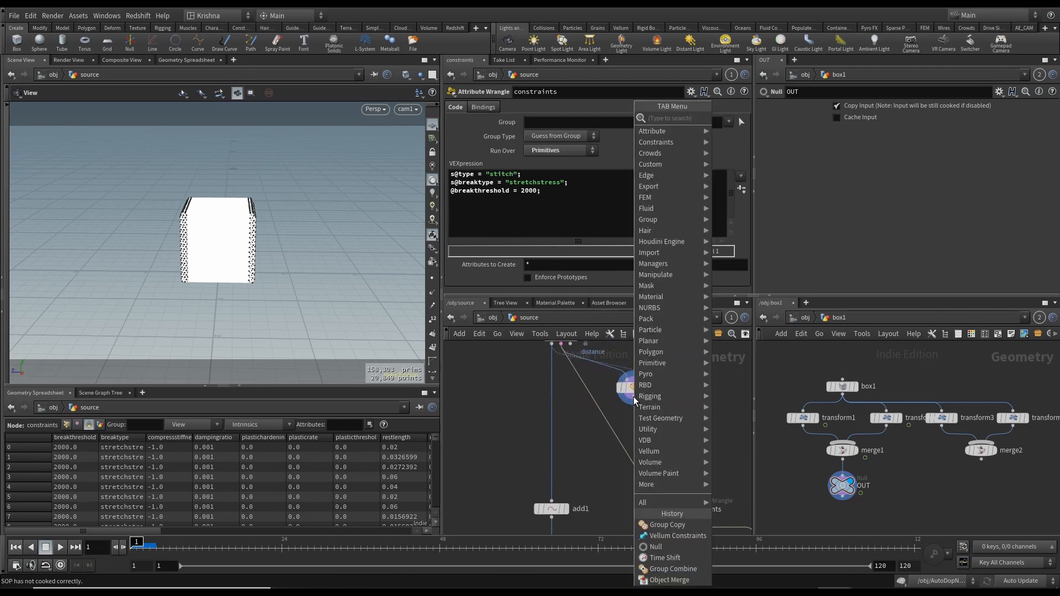
text(group promot)
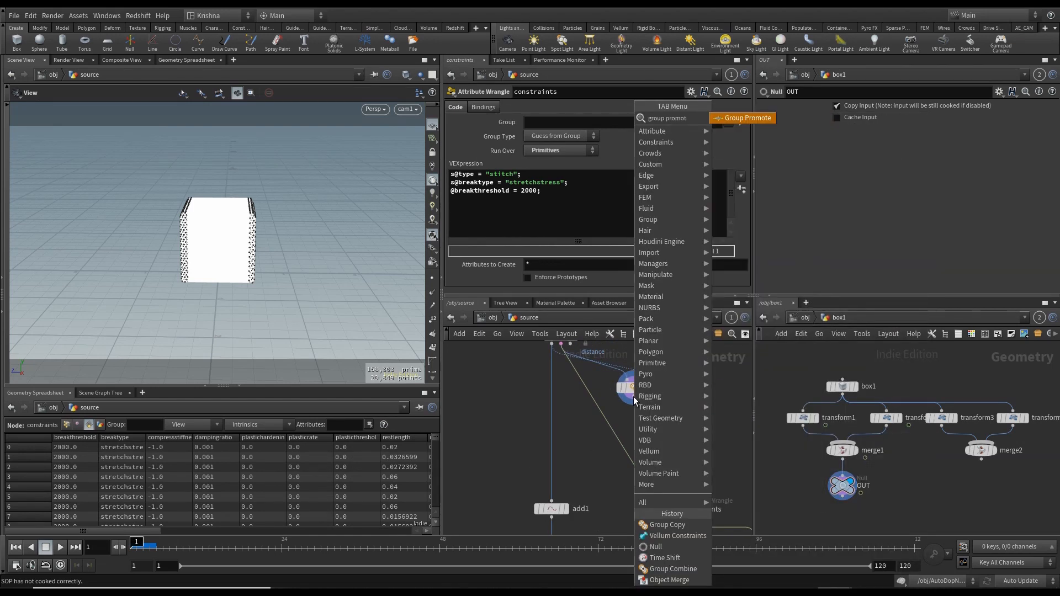
key(Return)
key(Return)
click(635, 401)
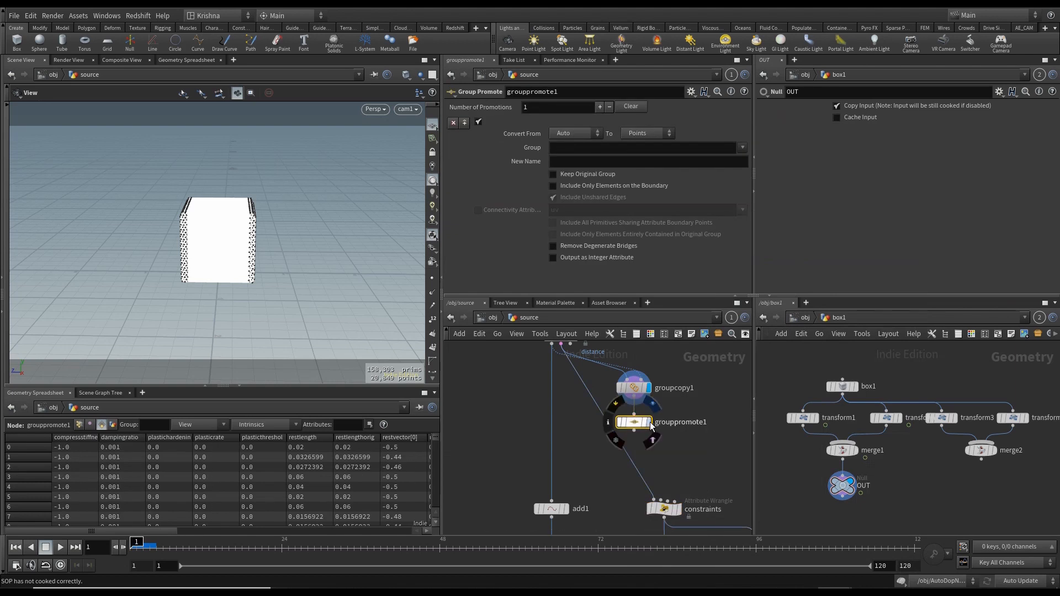
Step: Set grouppromote1 to convert the stretch group to Primitives
click(651, 134)
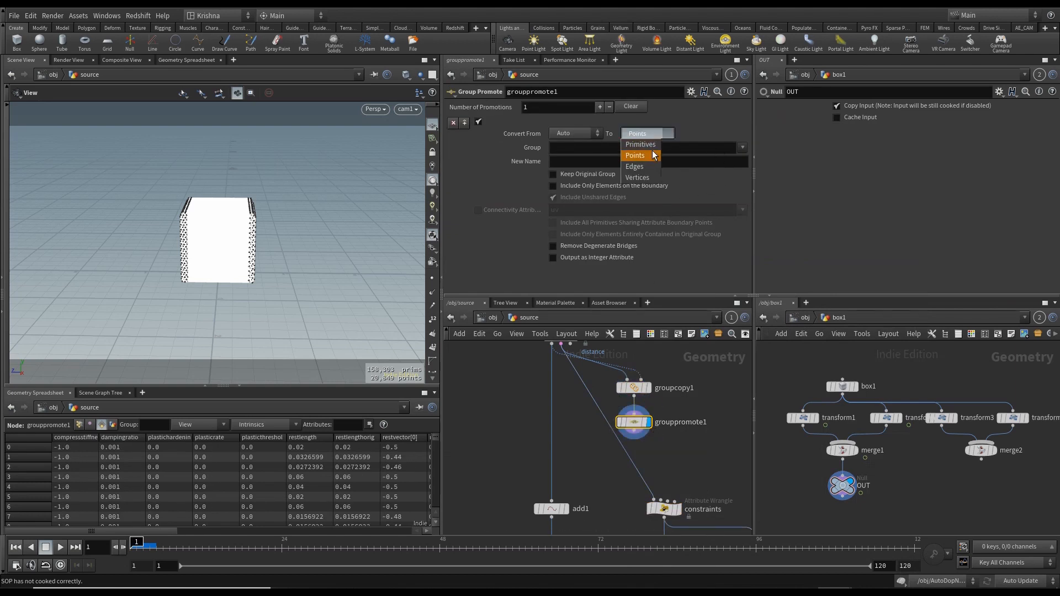
click(641, 144)
click(742, 147)
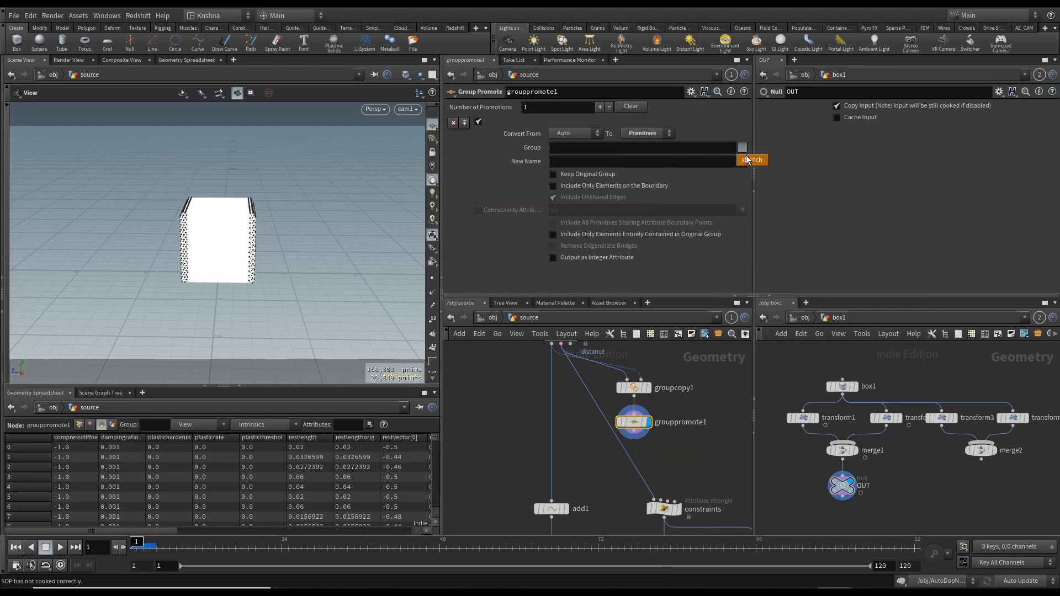
click(741, 160)
Step: Wire grouppromote1 into the constraints wrangle's first input and restrict the wrangle to the stretch group
middle_drag(676, 465, 622, 438)
click(613, 398)
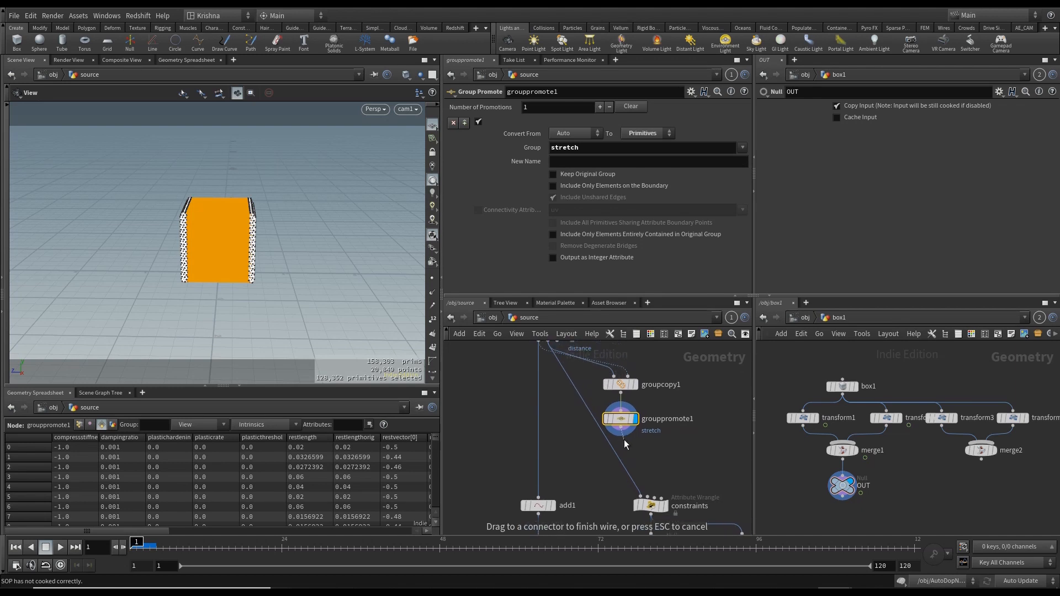
click(640, 496)
scroll(653, 444, down, 3)
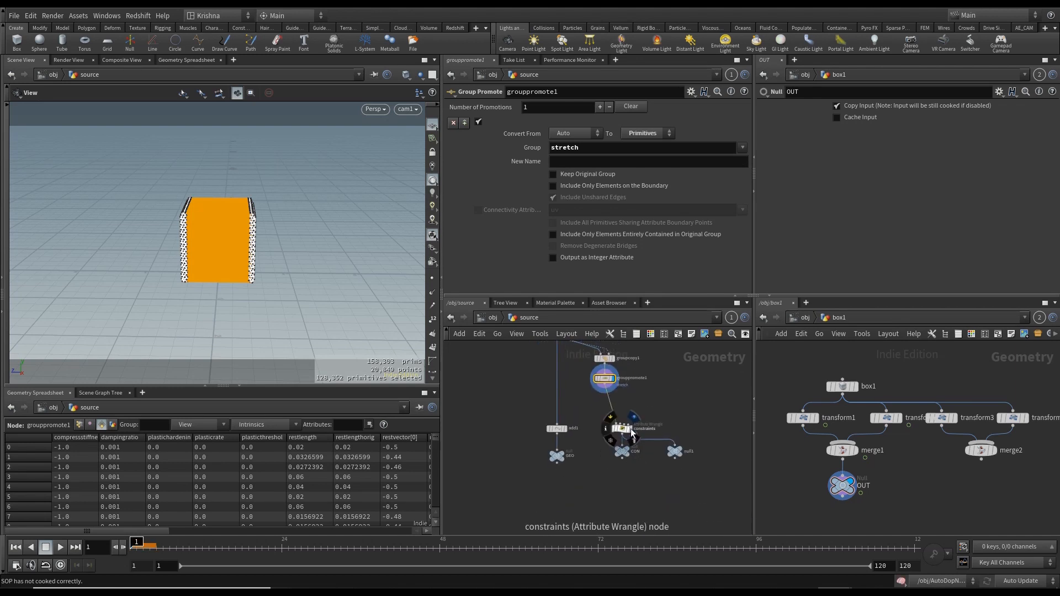
click(624, 431)
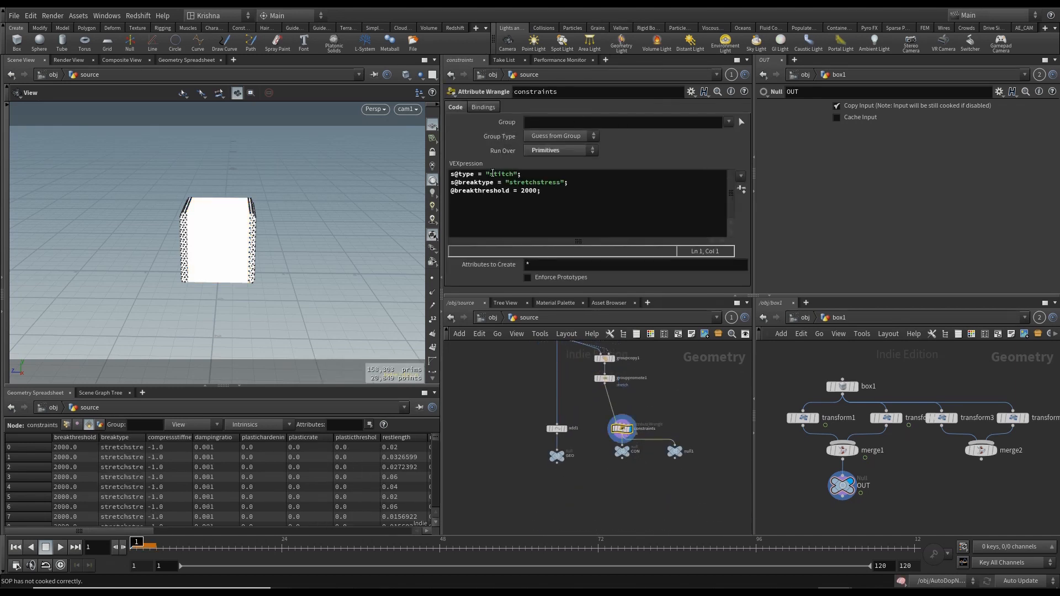
click(729, 122)
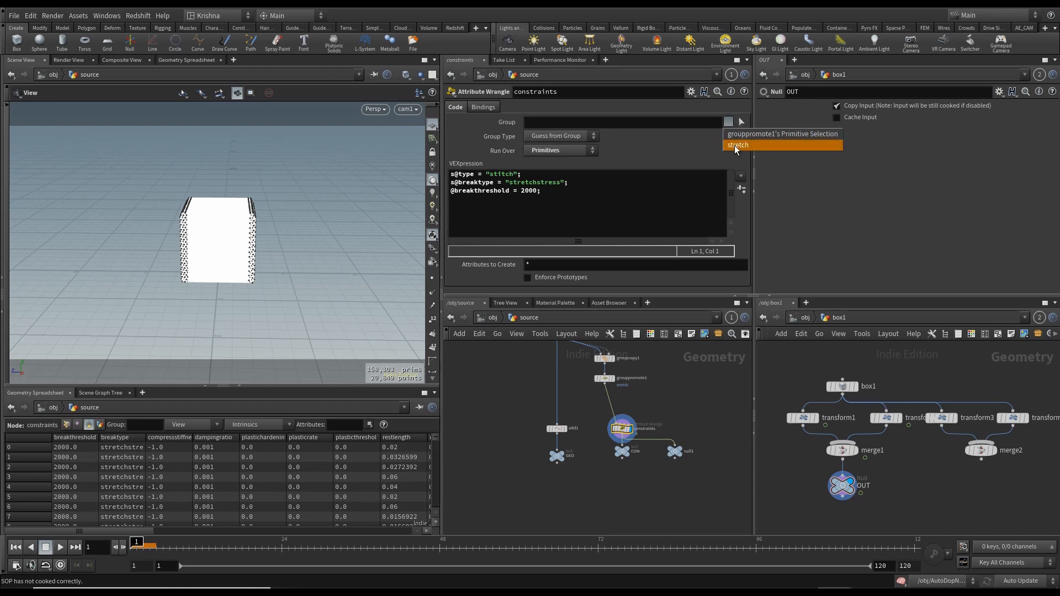
click(737, 144)
Step: Display the GEO null in the source network and save the scene
scroll(563, 457, up, 3)
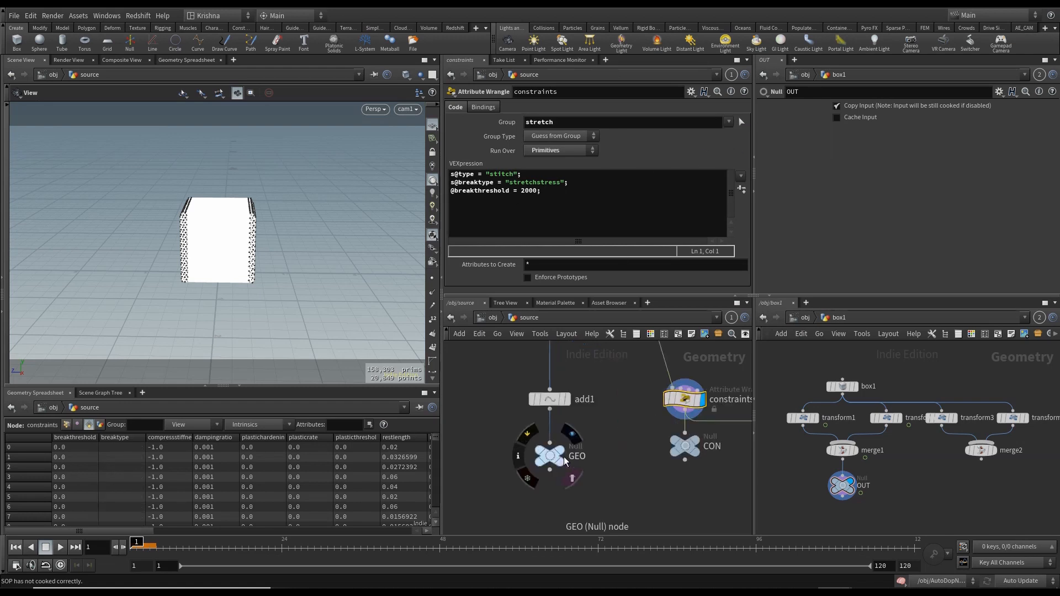
click(564, 456)
click(551, 461)
scroll(613, 500, down, 3)
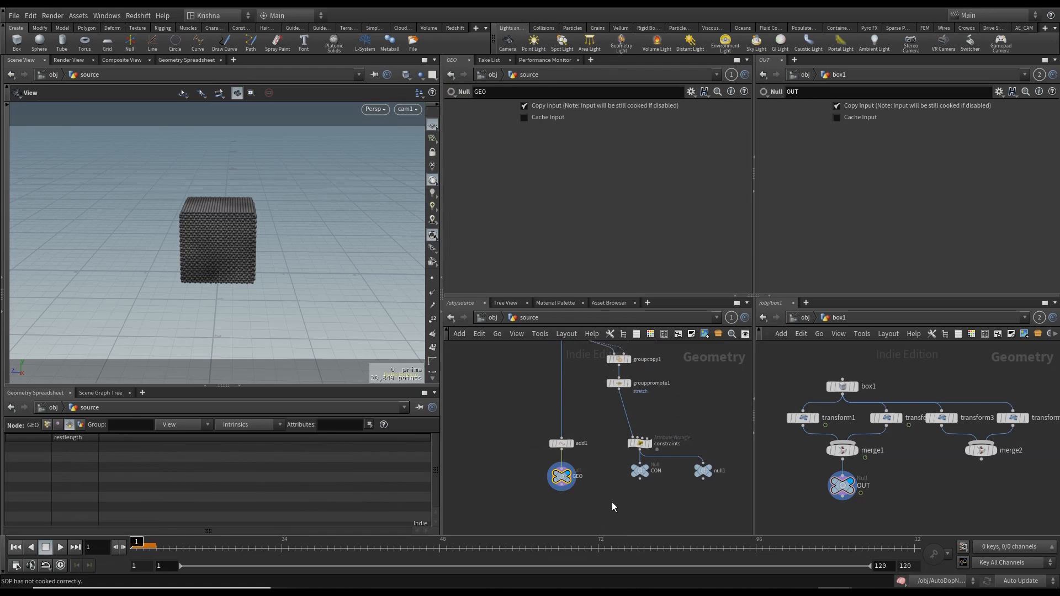
key(ctrl+s)
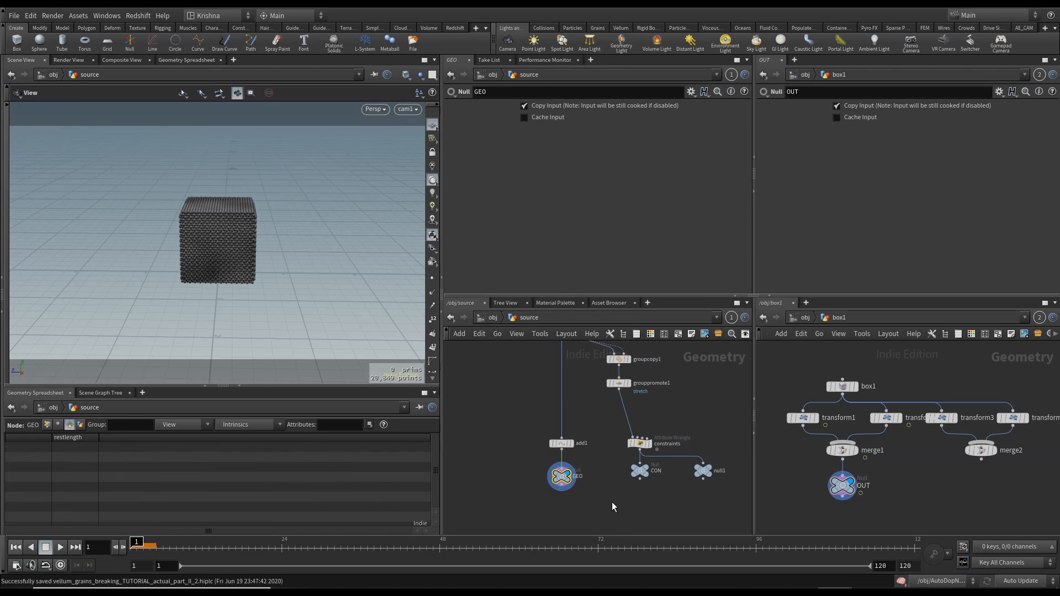
Step: Go up to object level, play the grain simulation to frame 20, inspect how the cube tears, and return to frame 1
click(497, 320)
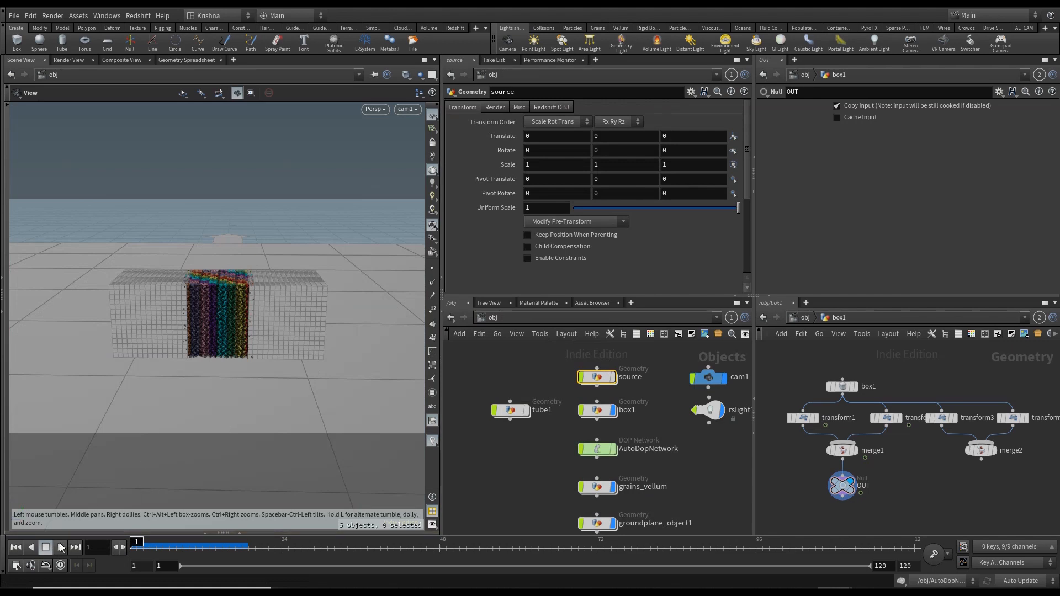
click(61, 547)
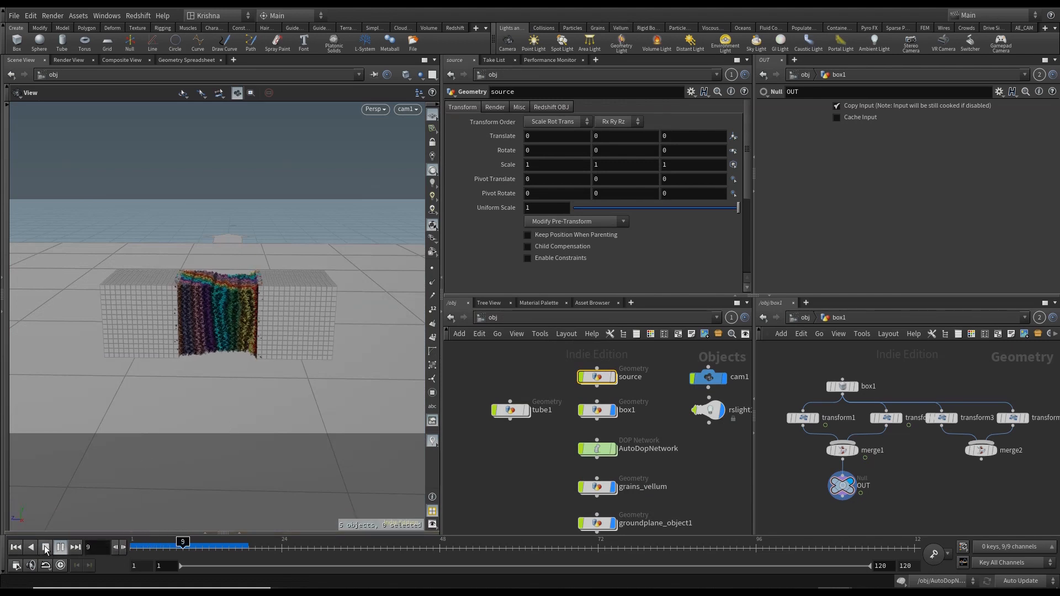
click(46, 549)
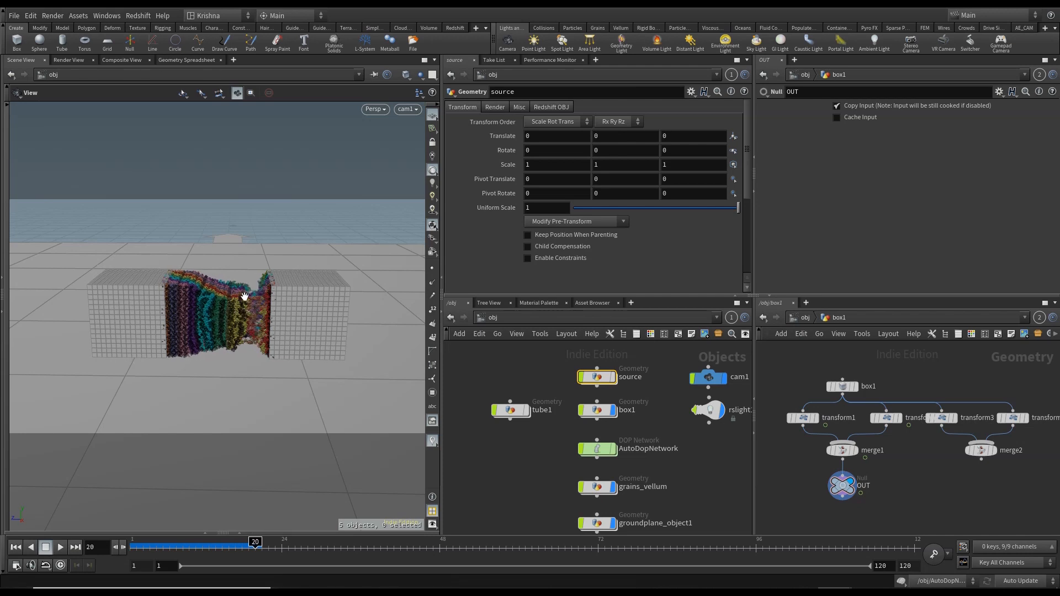
mouse_move(244, 297)
mouse_down()
mouse_move(247, 324)
mouse_move(258, 311)
mouse_move(241, 285)
mouse_move(252, 304)
mouse_up()
scroll(252, 304, down, 3)
middle_drag(254, 314, 251, 304)
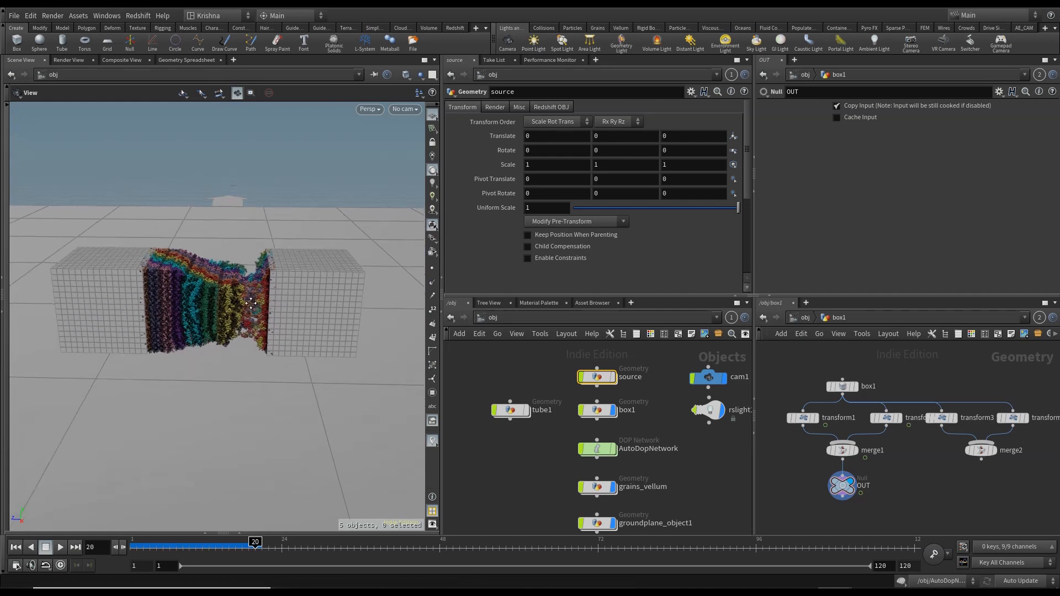
click(15, 547)
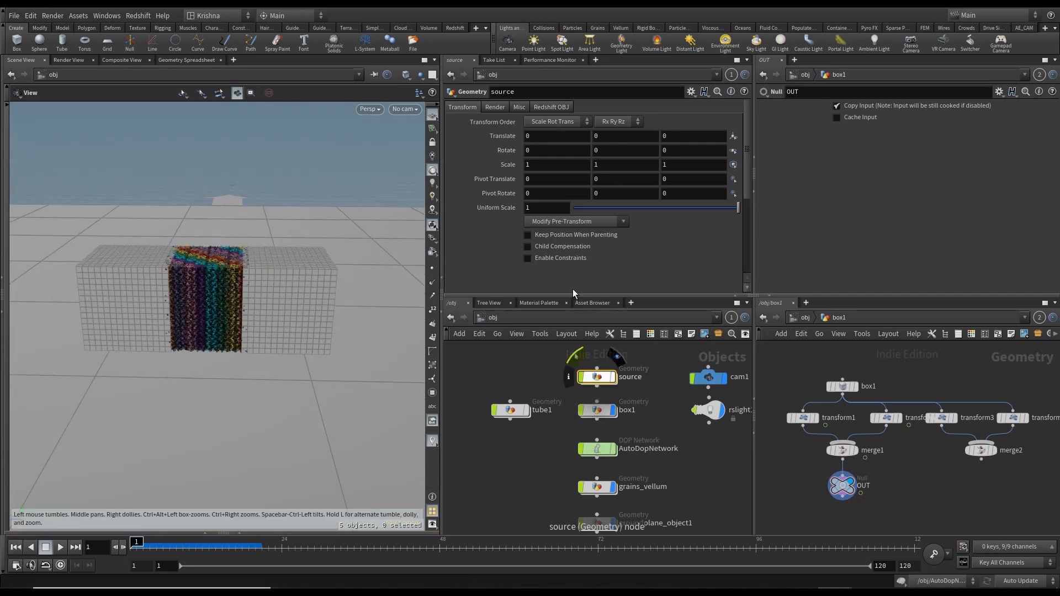
Step: Open the source network, display the attractionweight VOP, and examine the Anti-Aliased Noise settings inside it
double_click(594, 377)
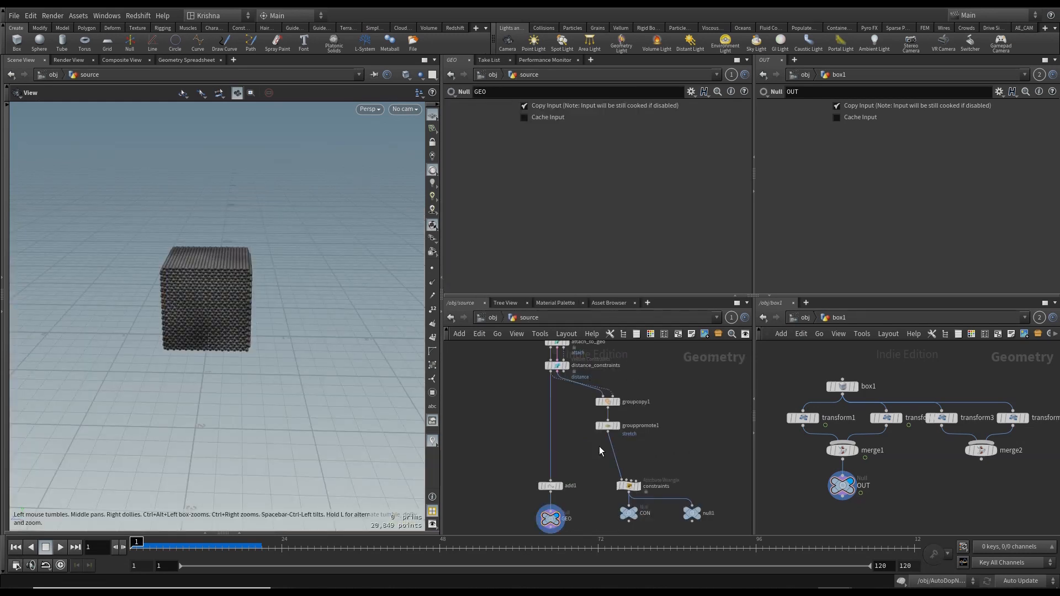
middle_drag(568, 419, 574, 434)
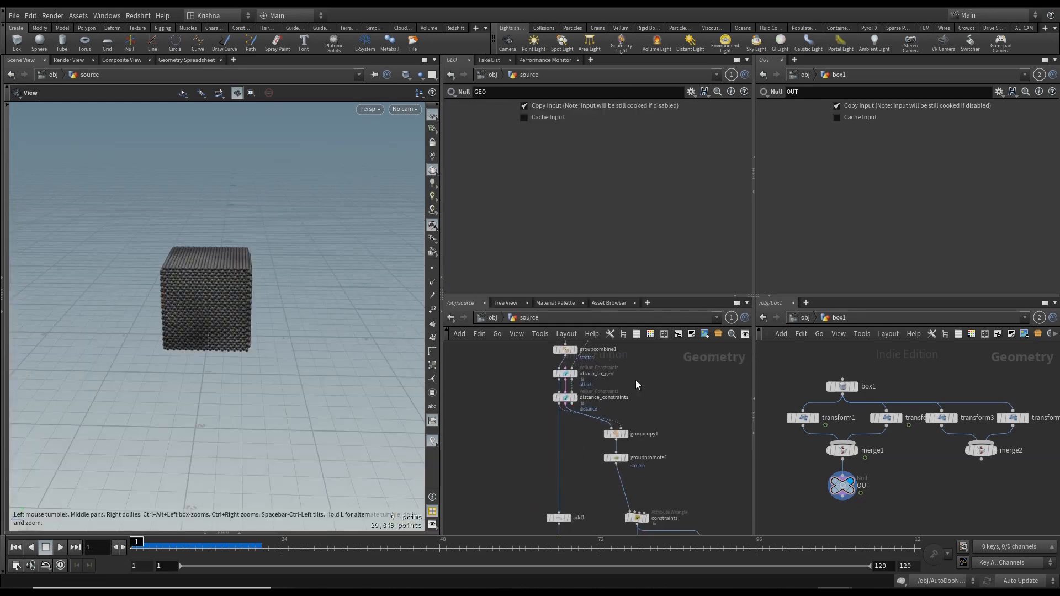
middle_drag(636, 381, 587, 449)
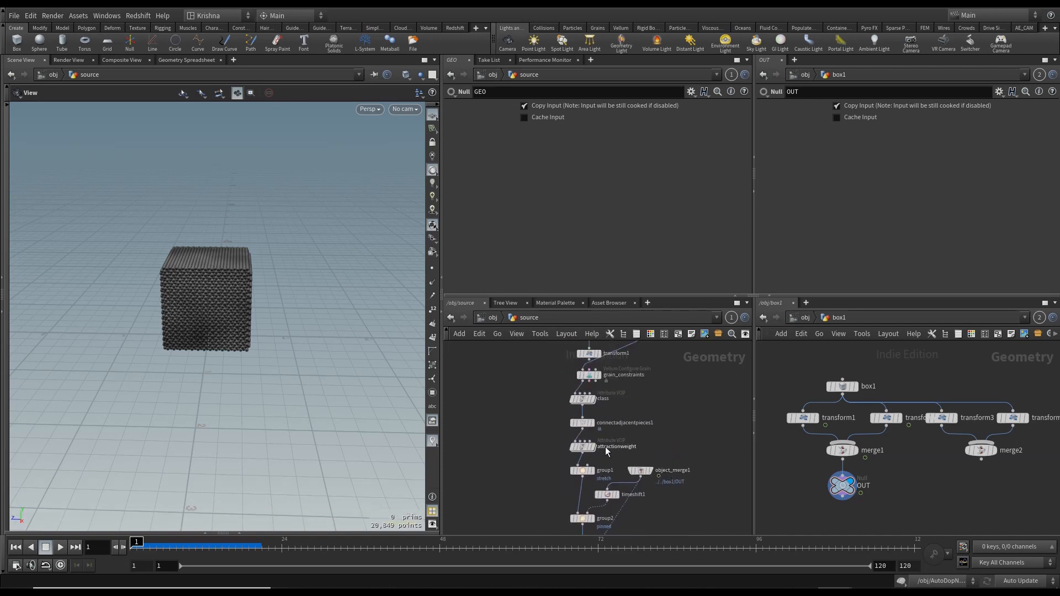
click(585, 450)
click(586, 450)
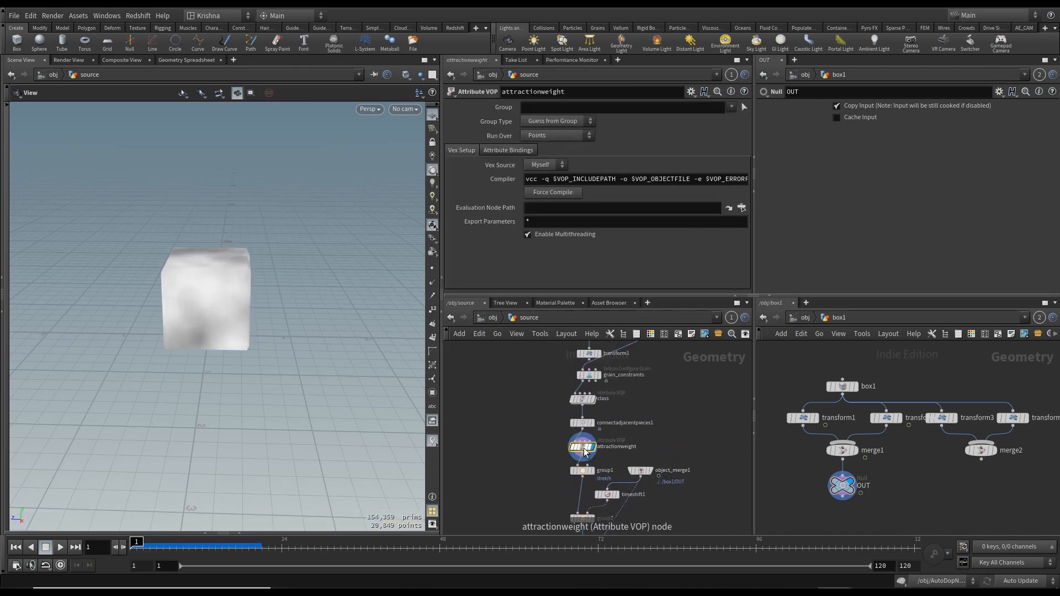
double_click(584, 448)
click(533, 430)
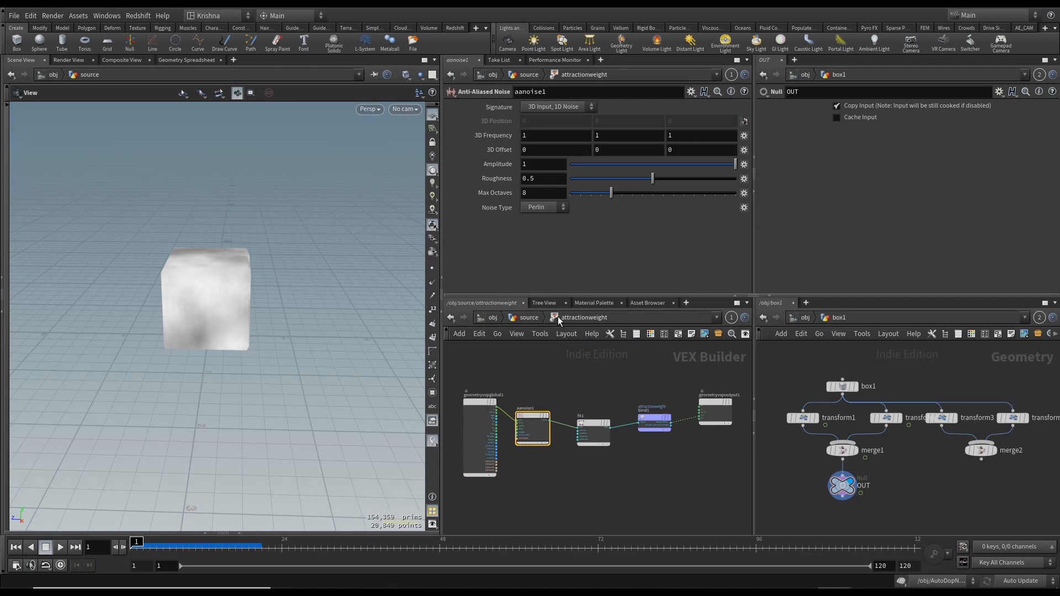
key(u)
Step: Review the source node chain from attractionweight down through distance_constraints to groupcopy1 and grouppromote1
double_click(618, 448)
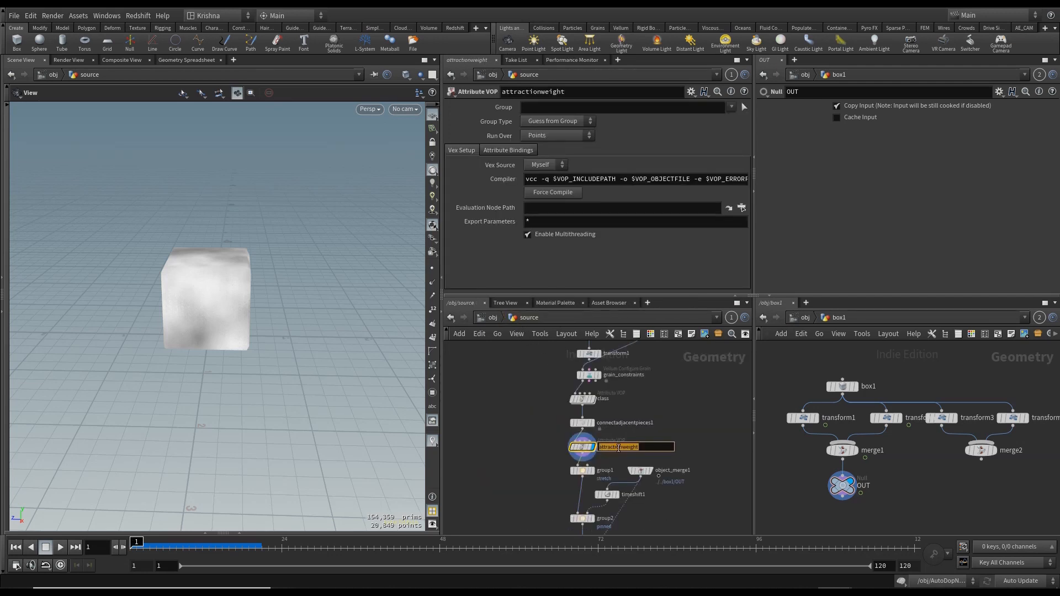
scroll(617, 449, up, 4)
scroll(621, 443, down, 3)
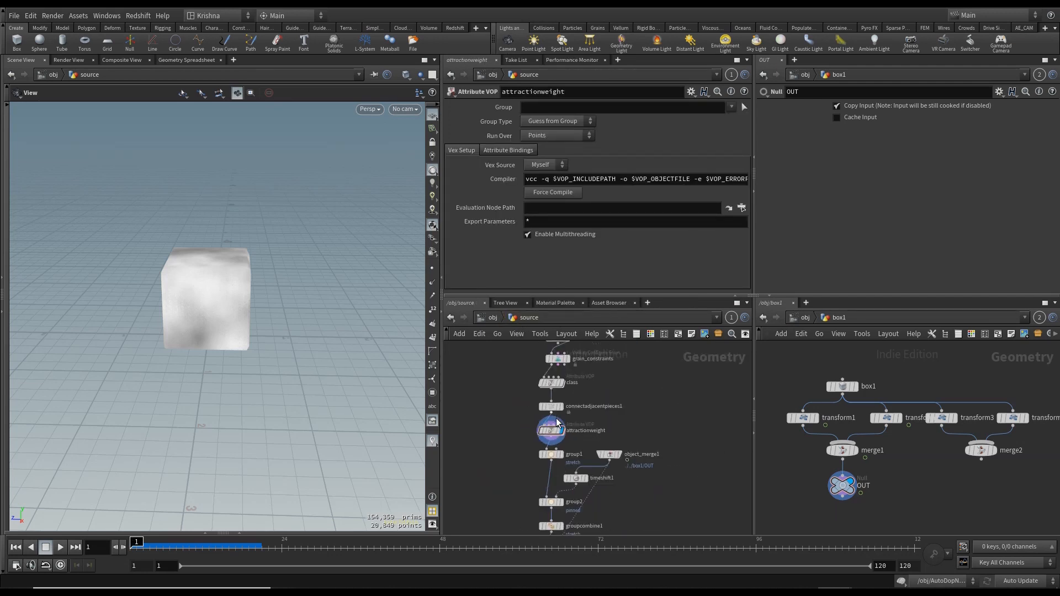
scroll(637, 487, down, 5)
middle_drag(656, 431, 659, 393)
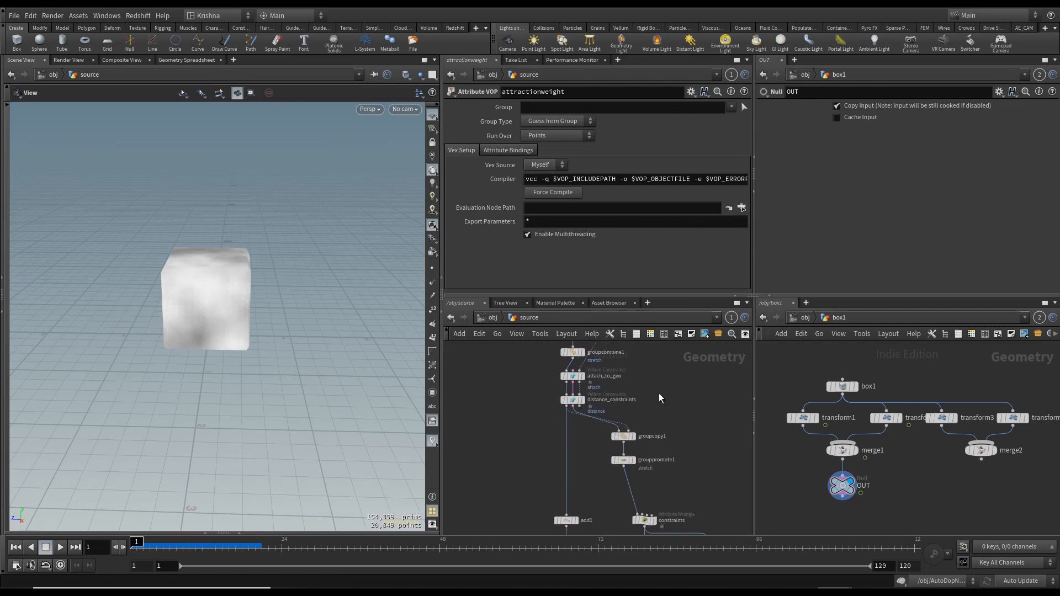
scroll(572, 415, up, 3)
scroll(589, 443, down, 2)
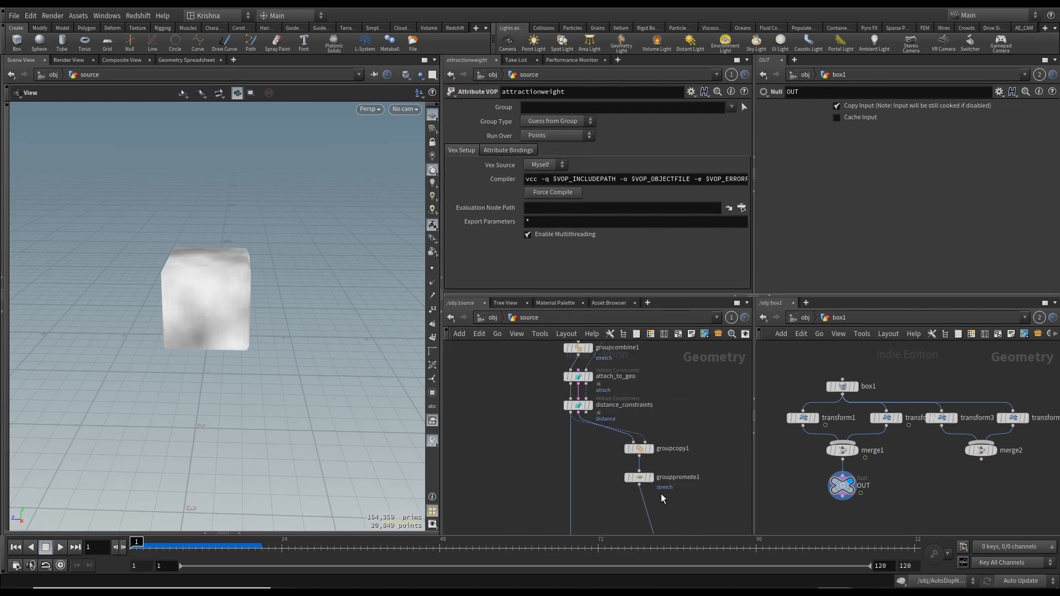
Step: Add an Attribute Copy node beneath grouppromote1 in the source network
middle_drag(661, 493, 661, 446)
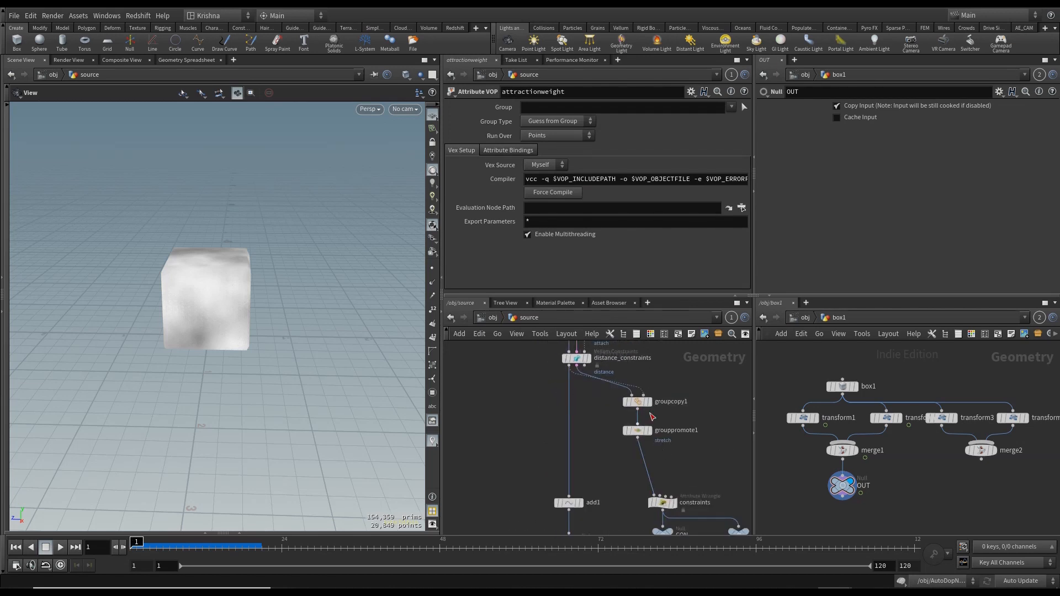
drag(683, 389, 649, 453)
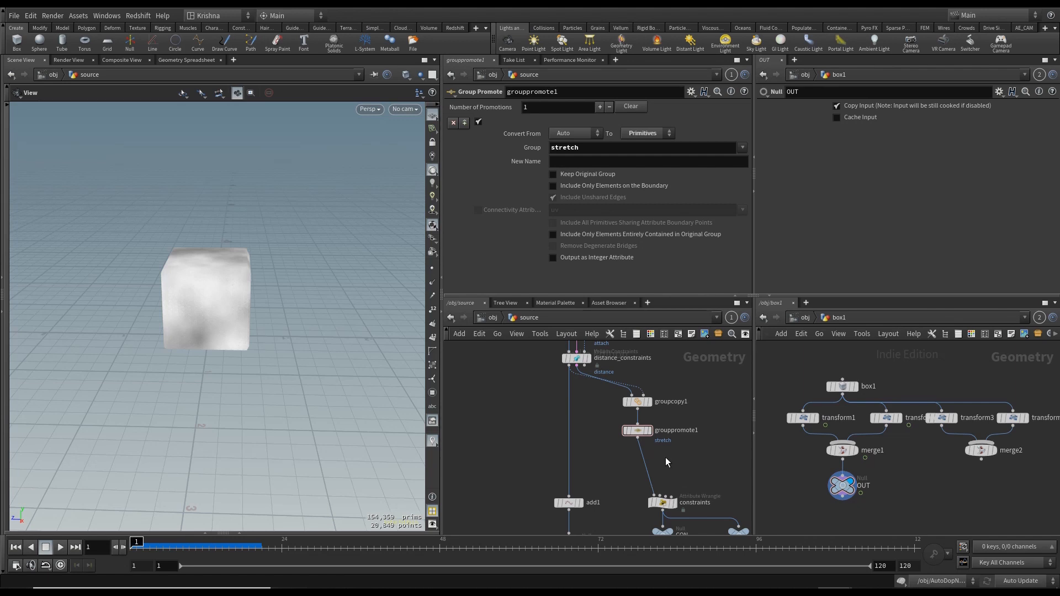
key(Tab)
text(at)
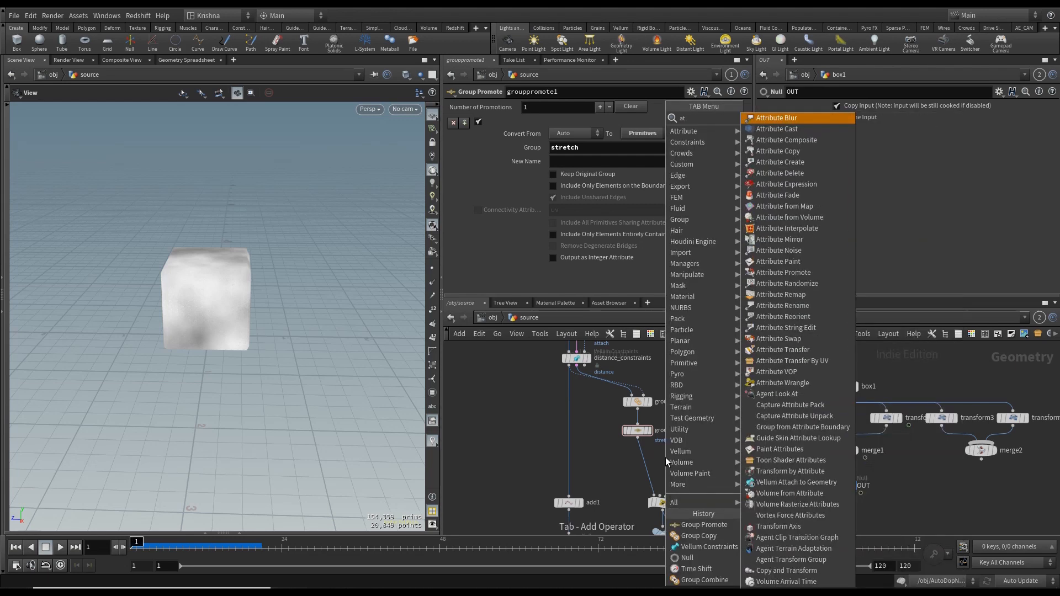
text(tribute cop)
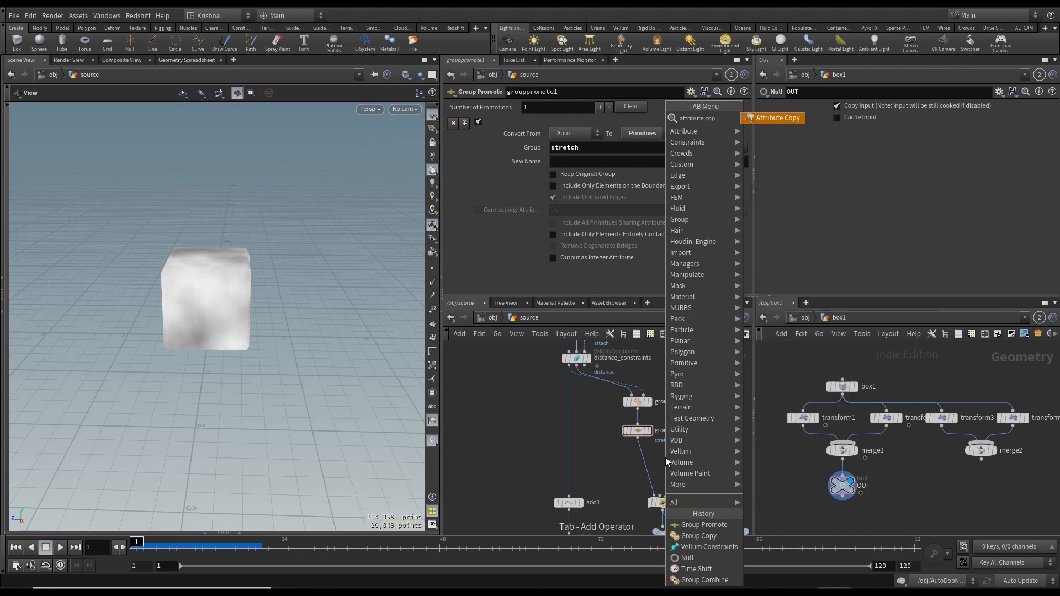
key(Return)
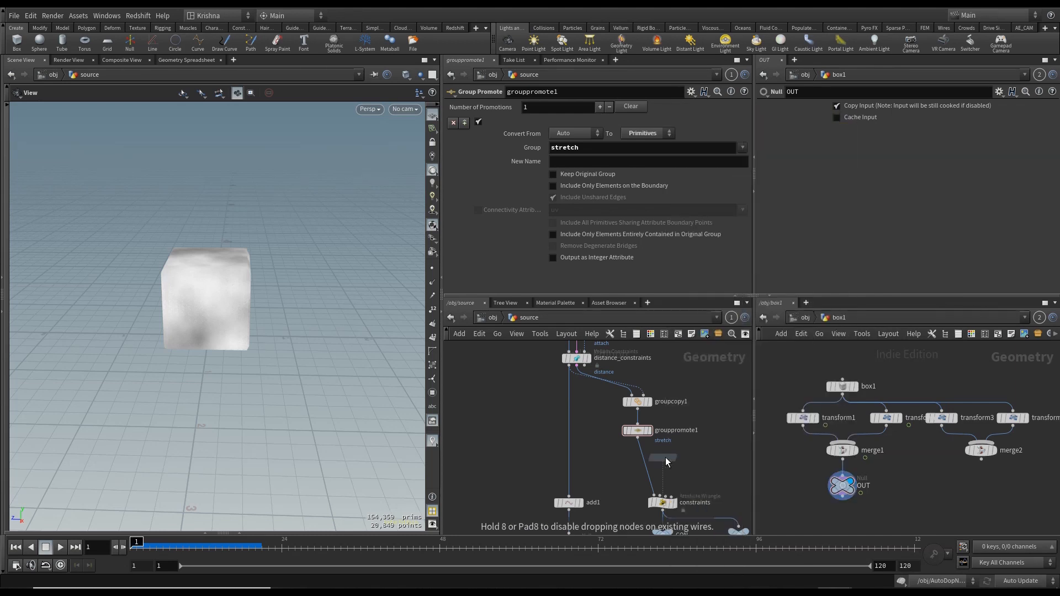
click(622, 471)
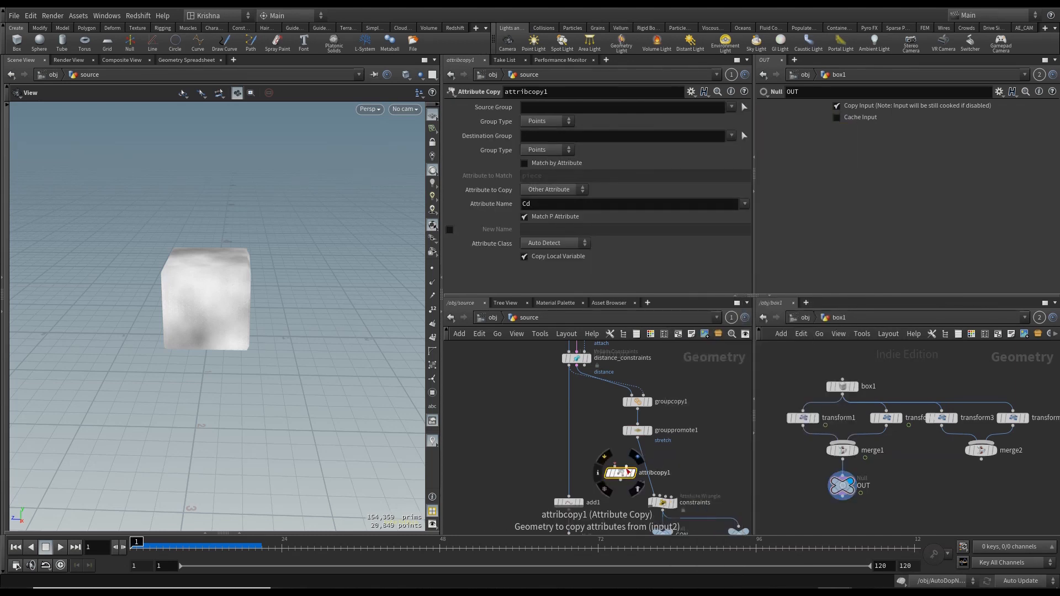
Step: Wire the Attribute Copy between grouppromote1 and the constraints wrangle, with distance_constraints' geometry output as its second input, and align it below grouppromote1
click(615, 466)
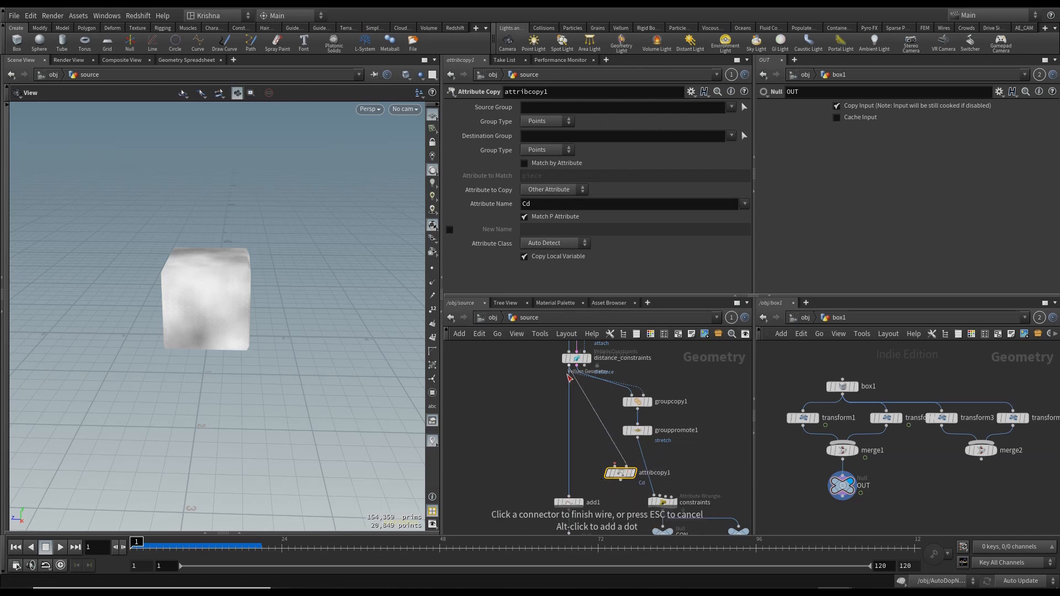
click(570, 376)
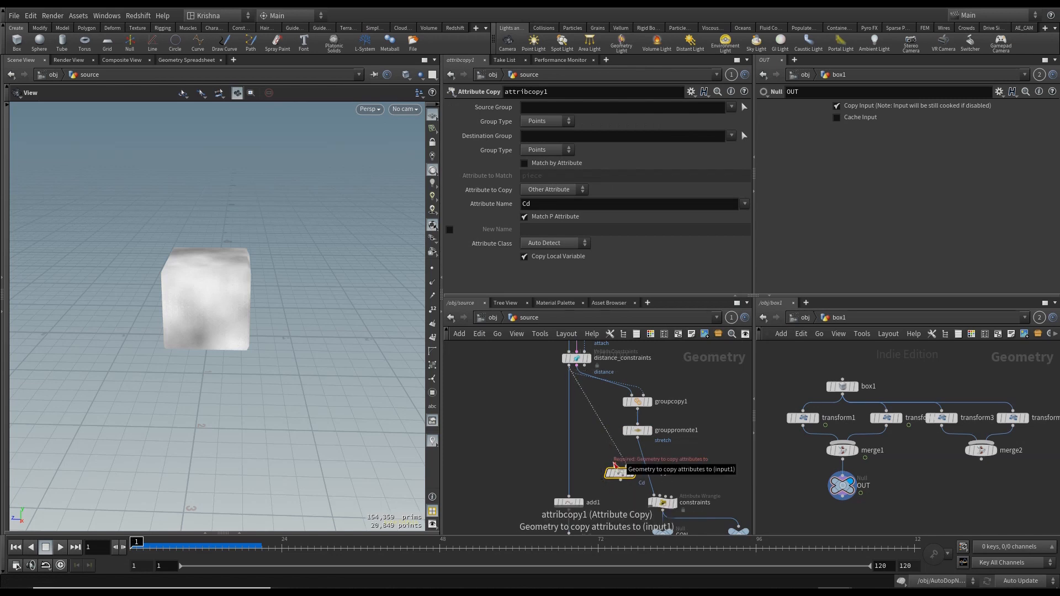
click(615, 466)
click(637, 440)
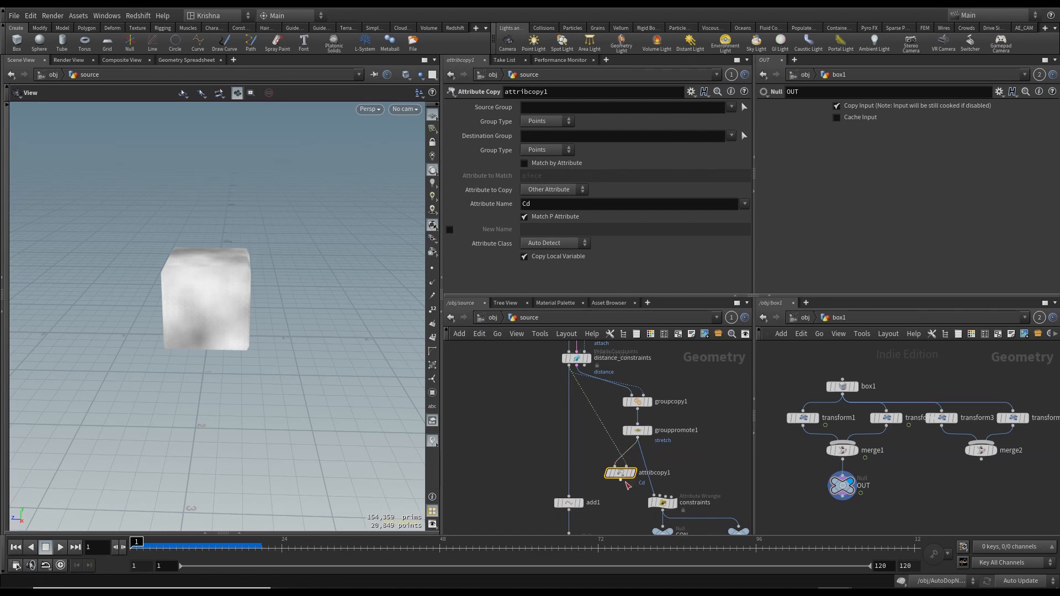
click(621, 480)
click(650, 498)
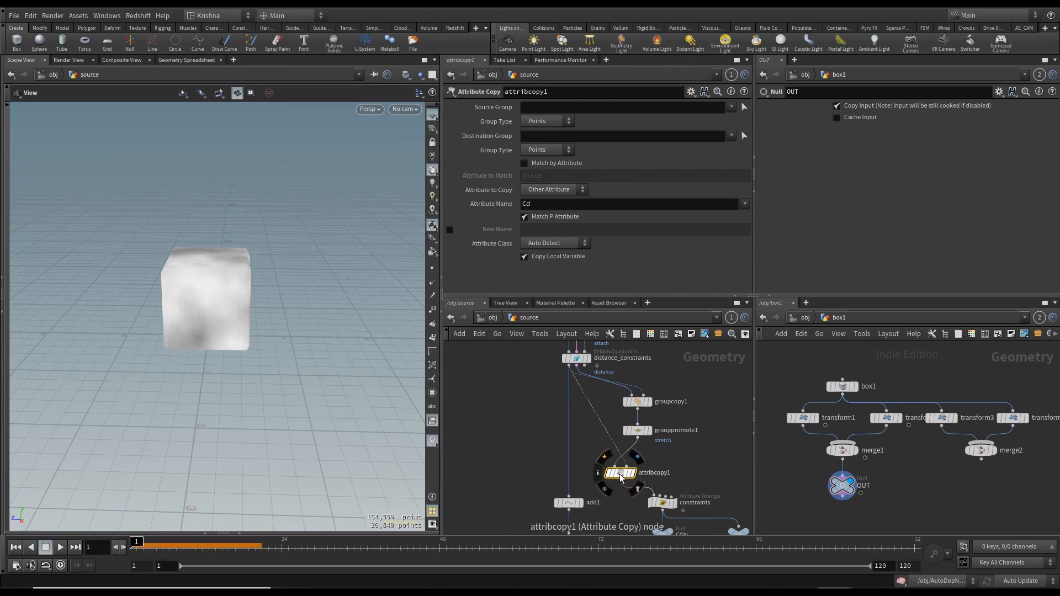
drag(621, 473, 638, 458)
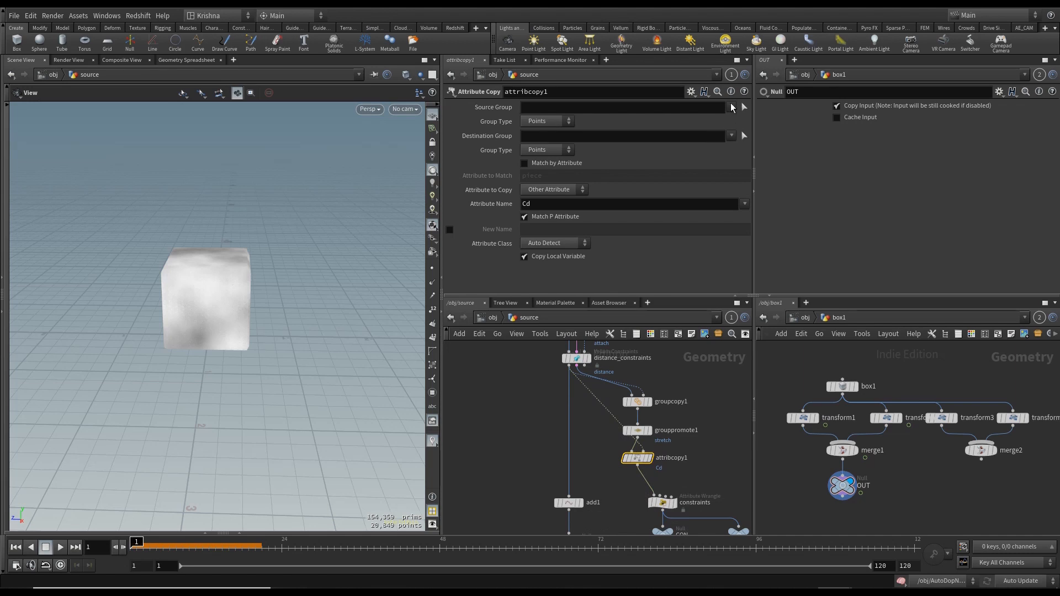
Step: Set the Attribute Copy's attribute name to attractionweight only, replacing Cd, and save the scene
click(745, 204)
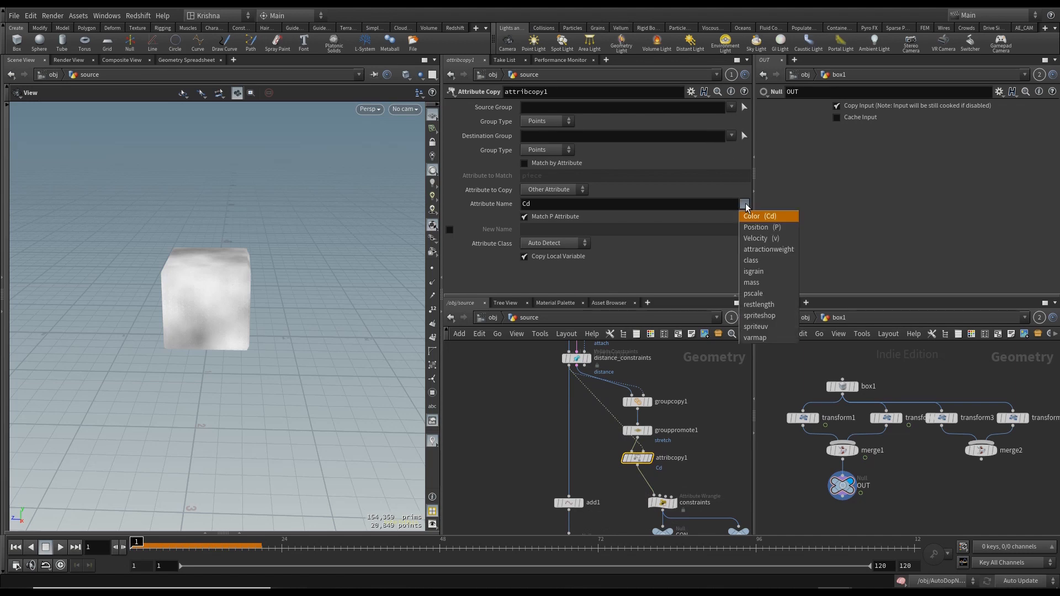
click(761, 249)
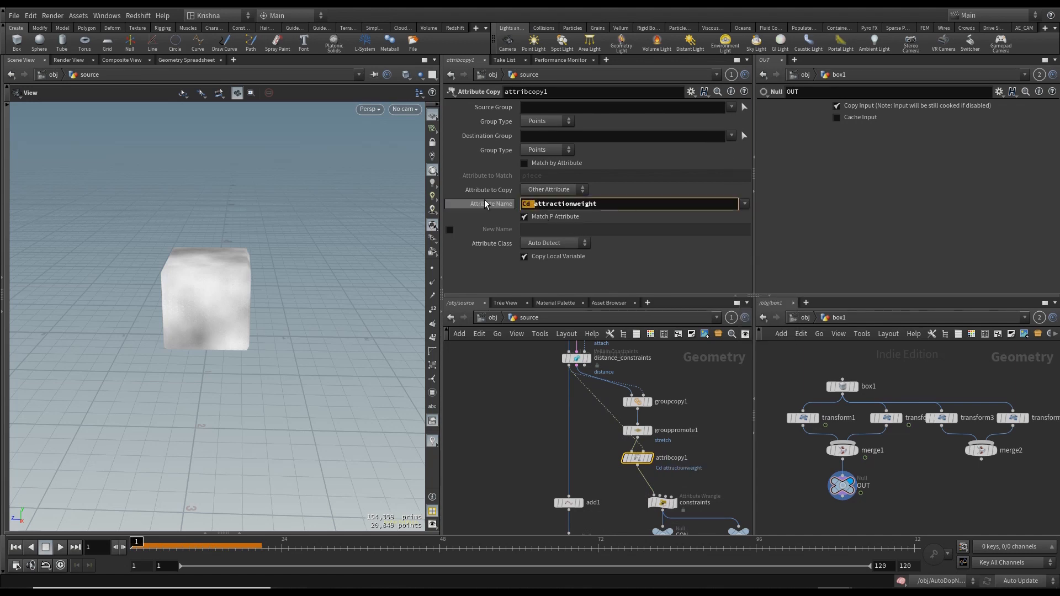
key(BackSpace)
key(ctrl+s)
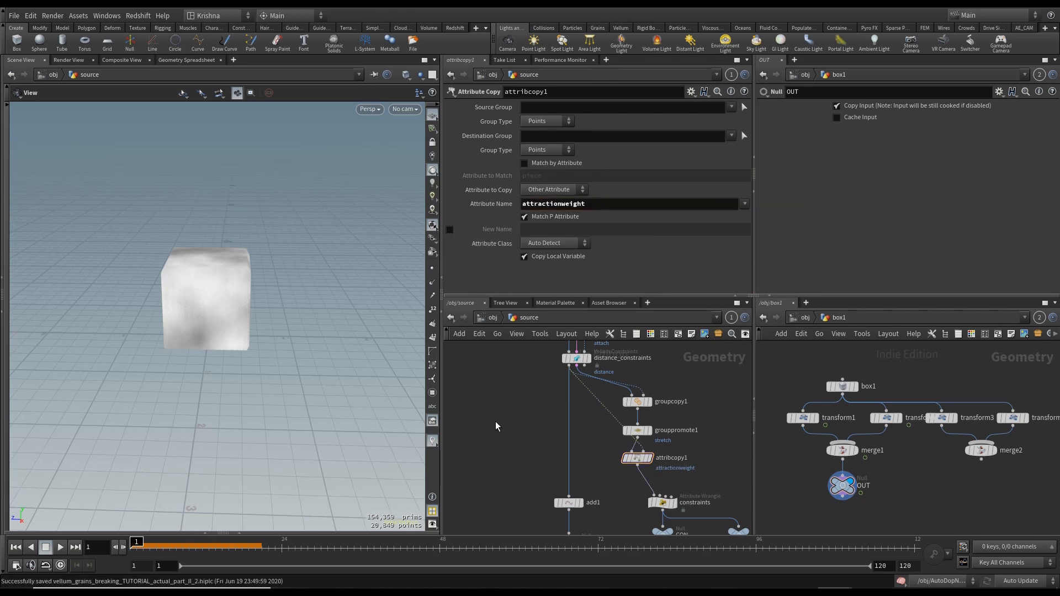
Step: Insert an Attribute Promote node between attribcopy1 and the constraints wrangle and set its new class to Primitive
middle_drag(518, 476, 519, 417)
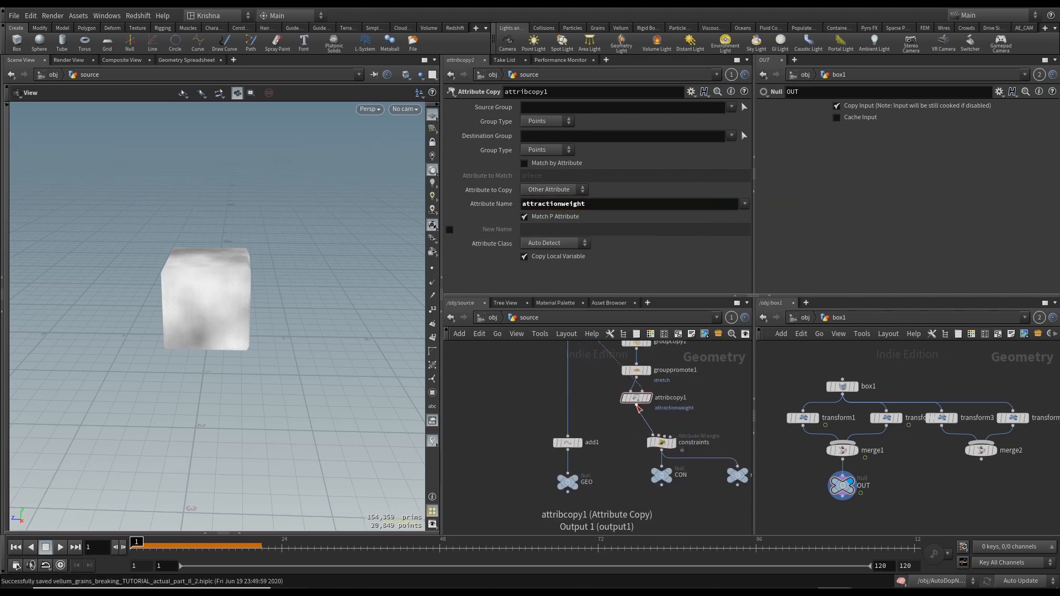
click(637, 407)
text(attr pr)
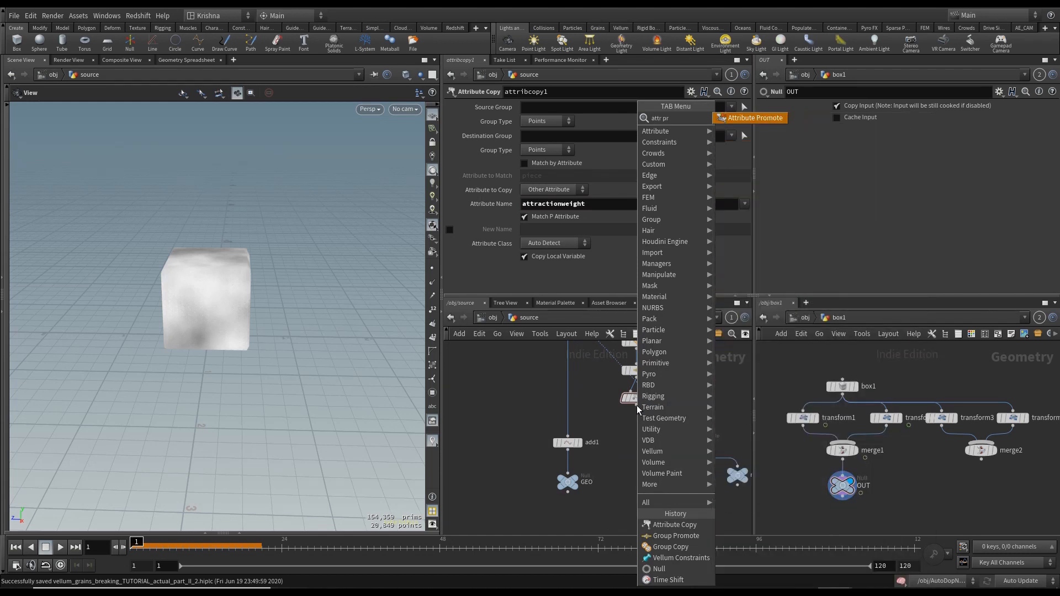
key(Return)
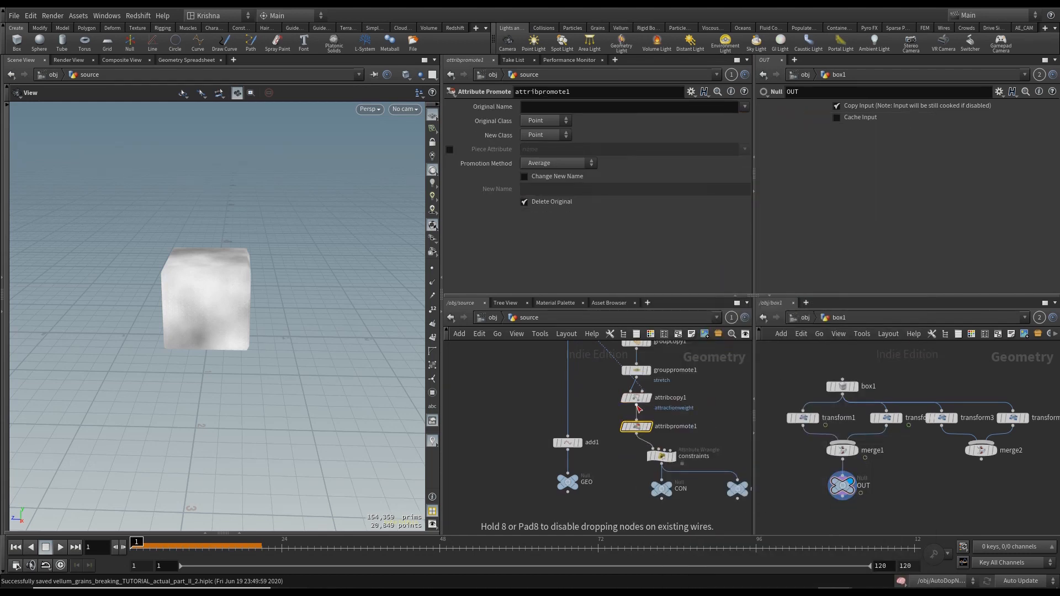
click(662, 457)
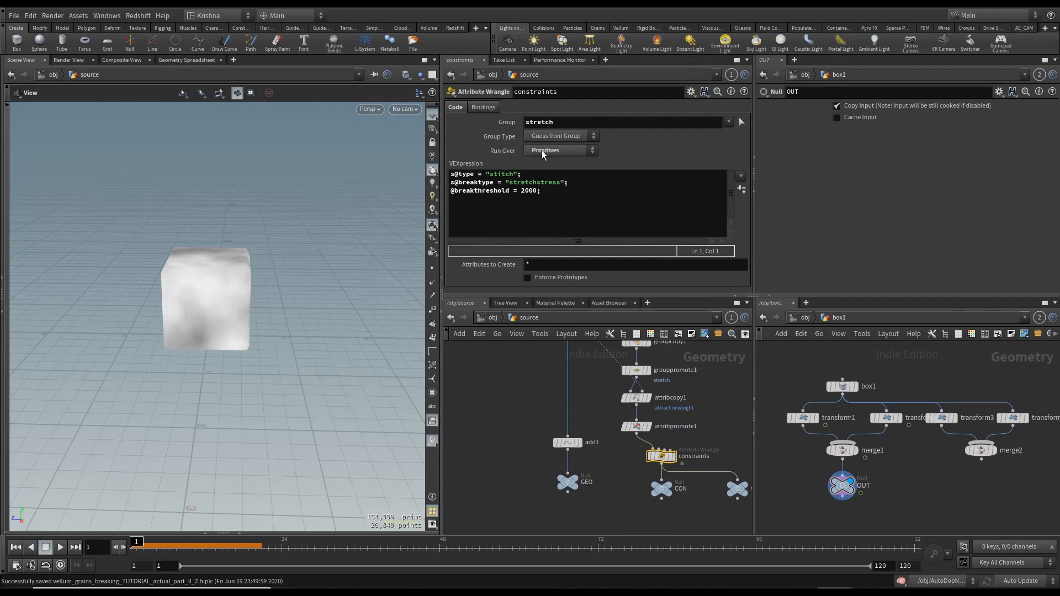
click(635, 427)
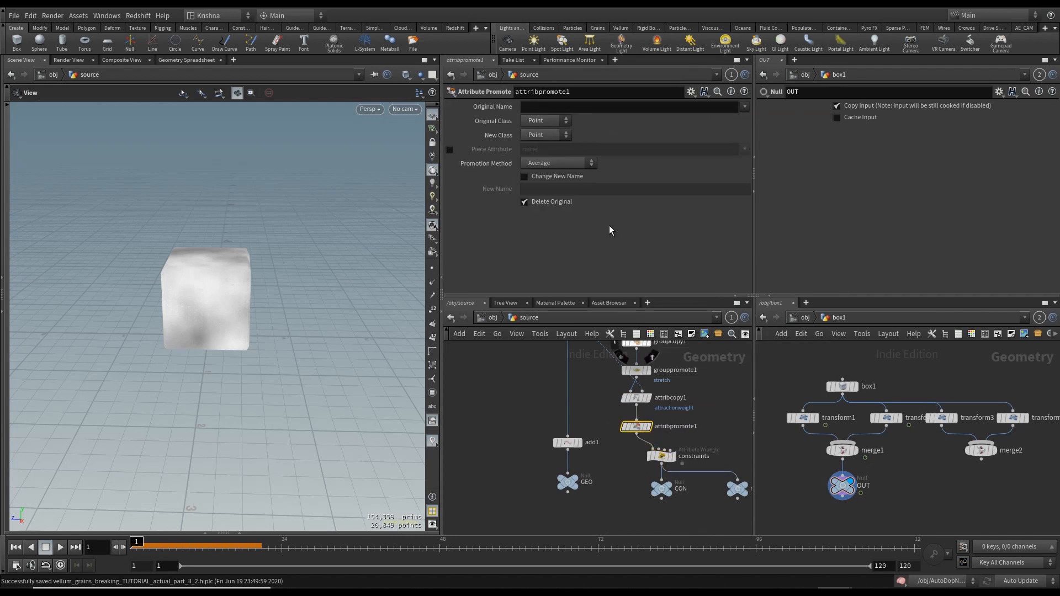
click(544, 135)
click(547, 150)
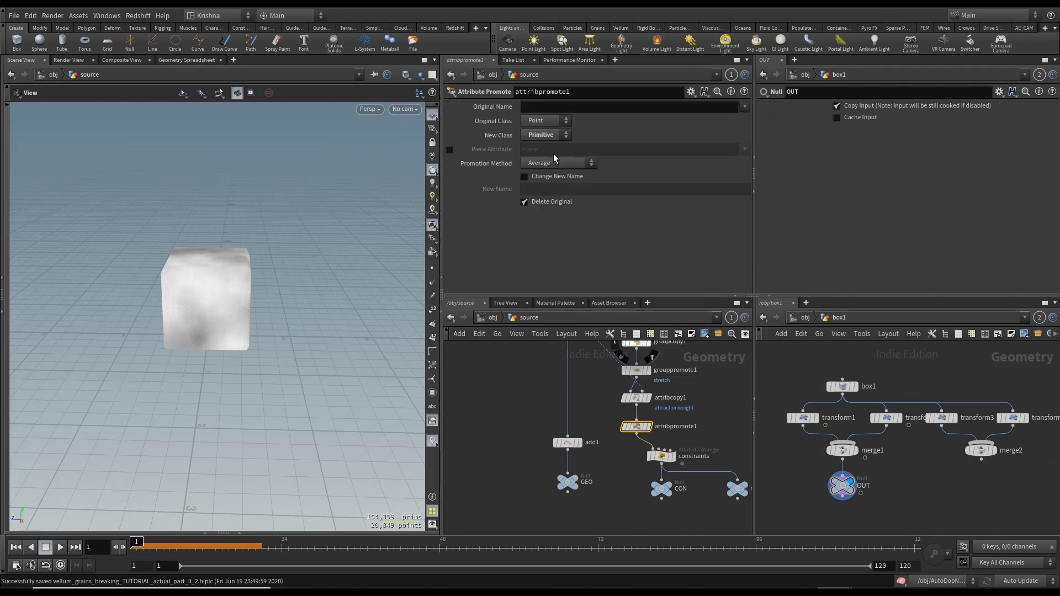
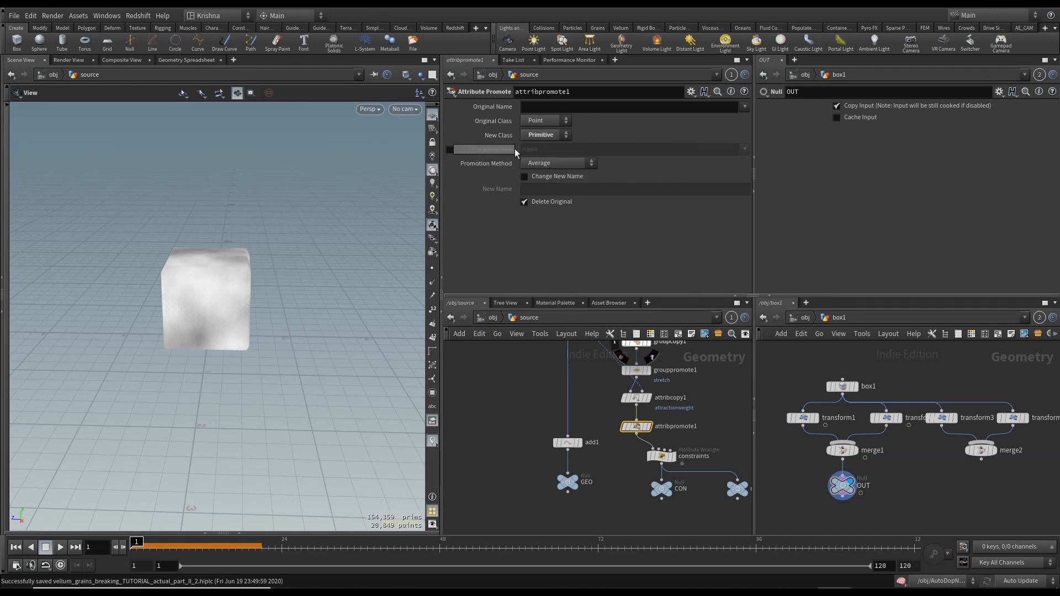
Step: Display attribpromote1 and choose attractionweight as the original attribute name to promote
click(641, 401)
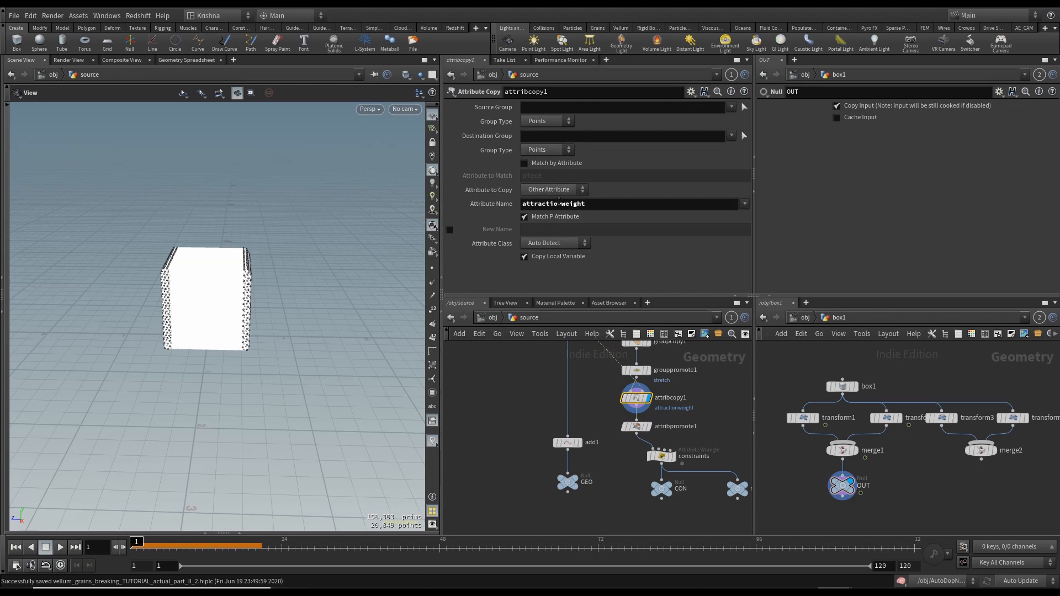
click(652, 411)
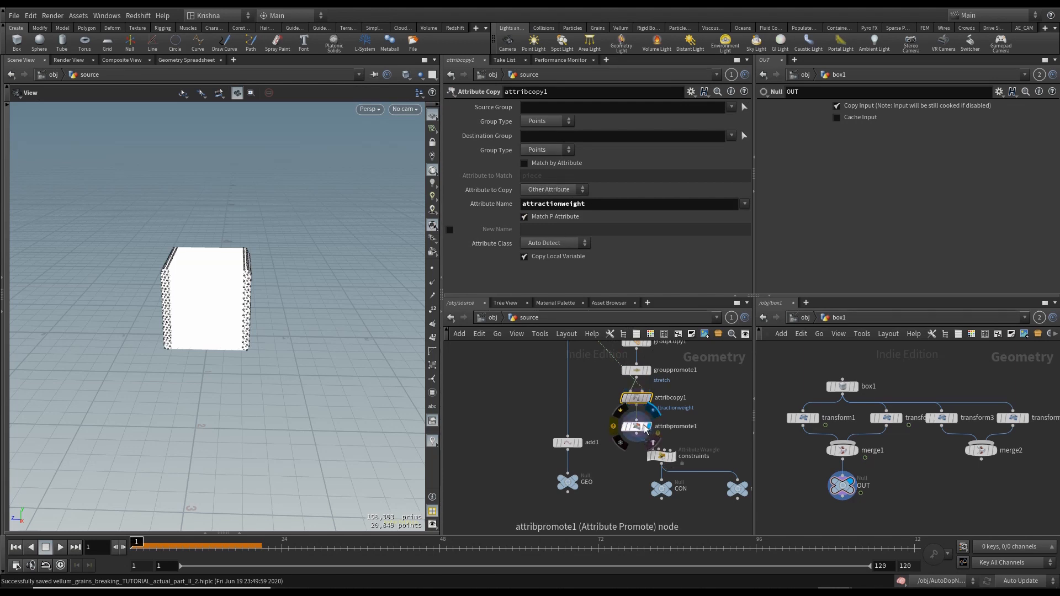
click(645, 428)
click(743, 108)
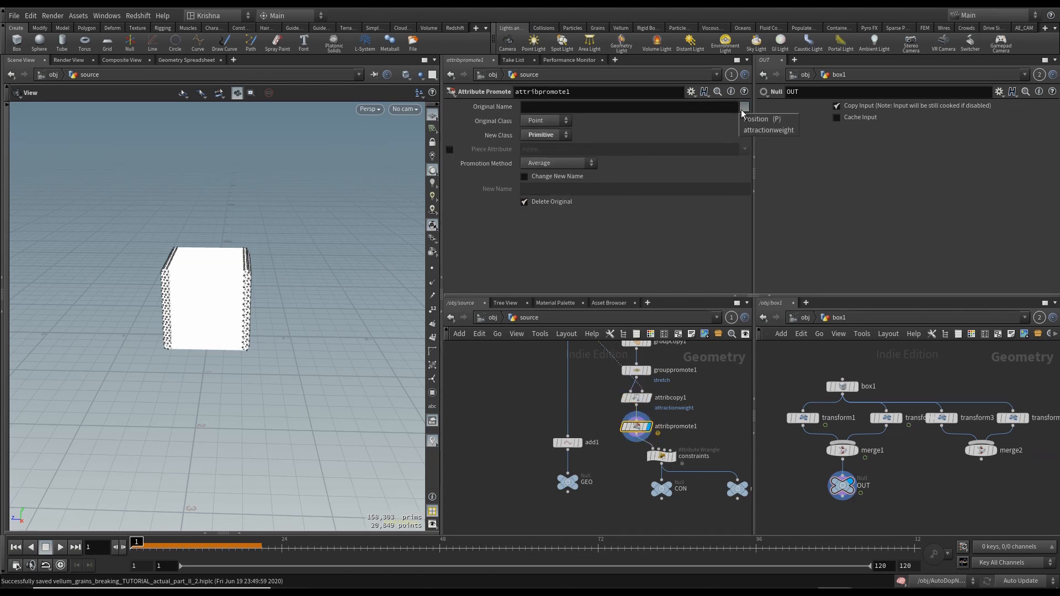
click(768, 130)
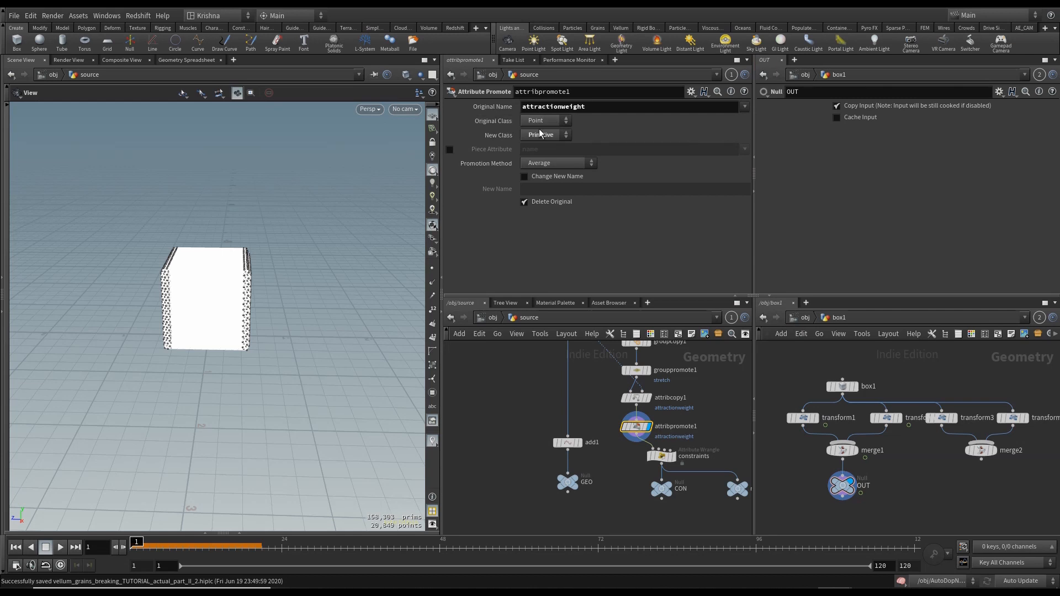
click(670, 462)
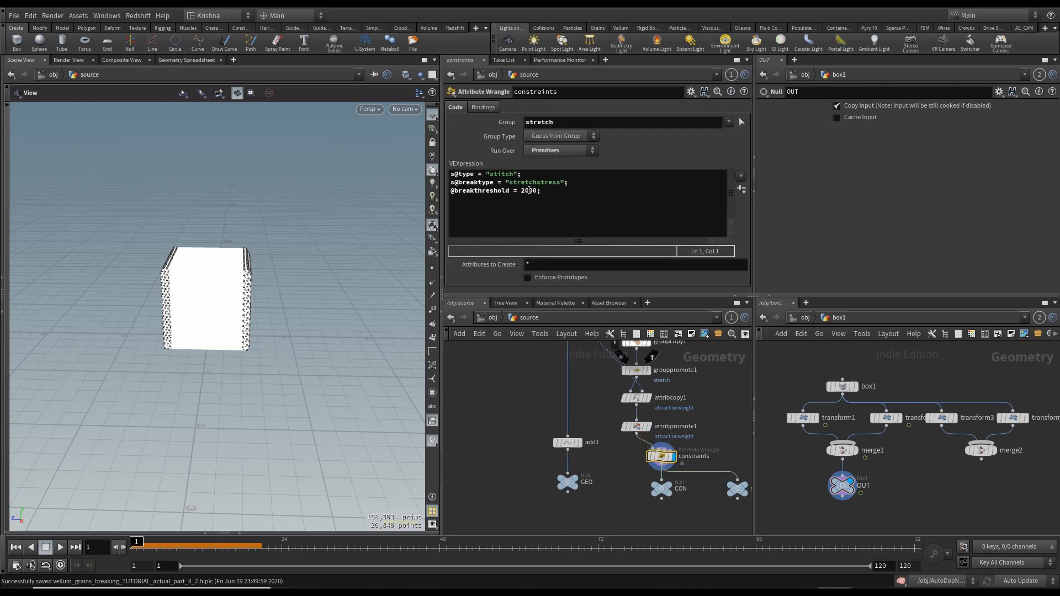
click(539, 192)
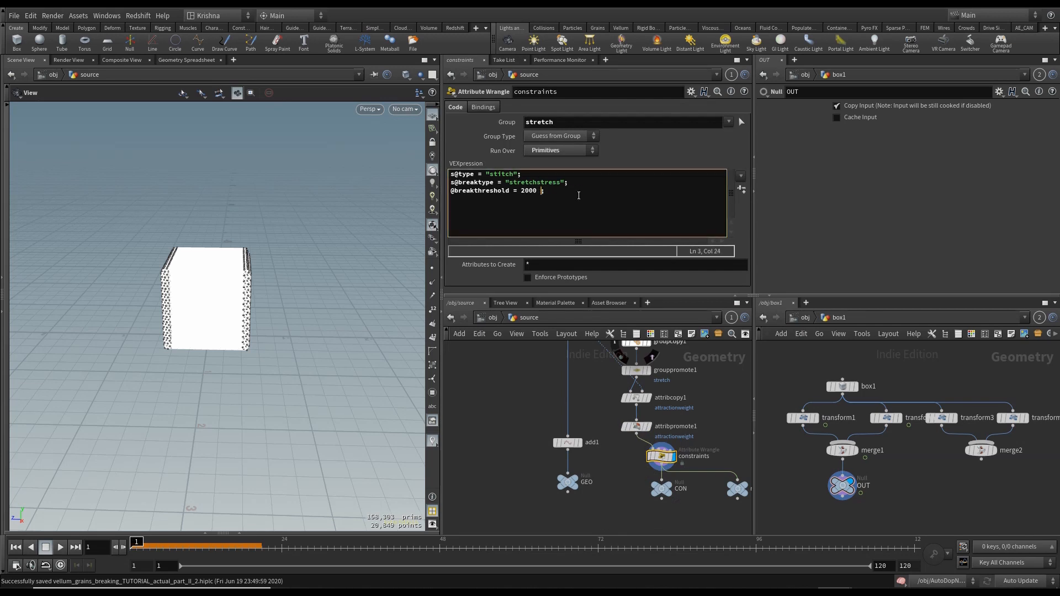
text(* @attrac)
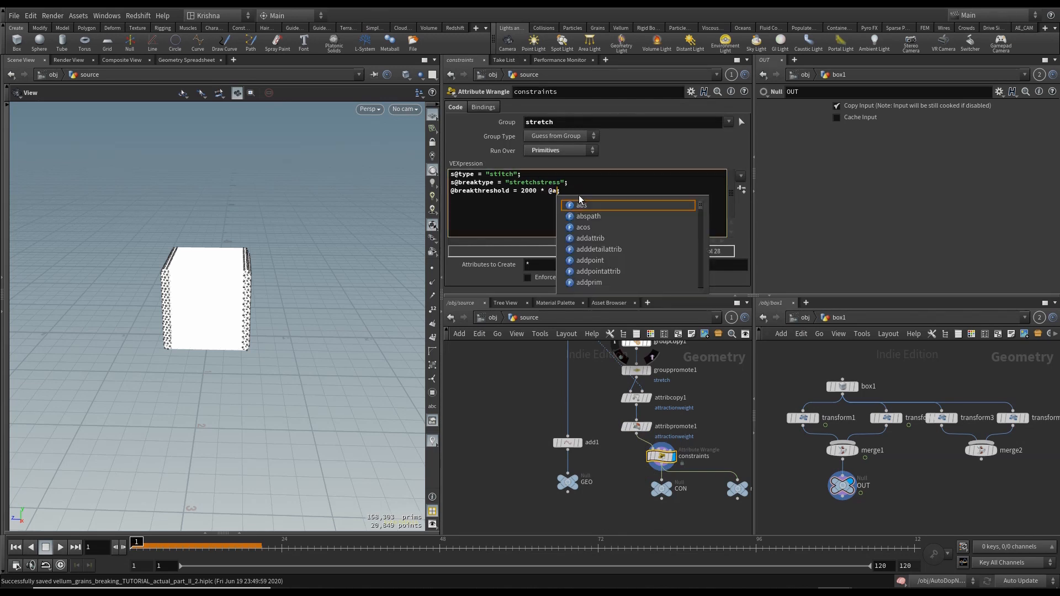
text(tionw)
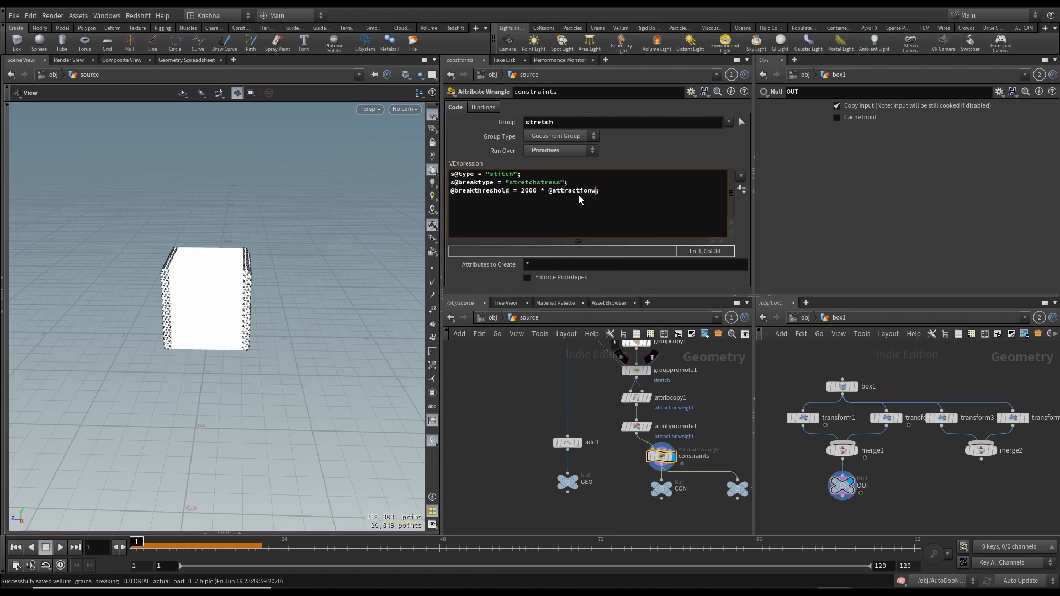
text(eight * chf()
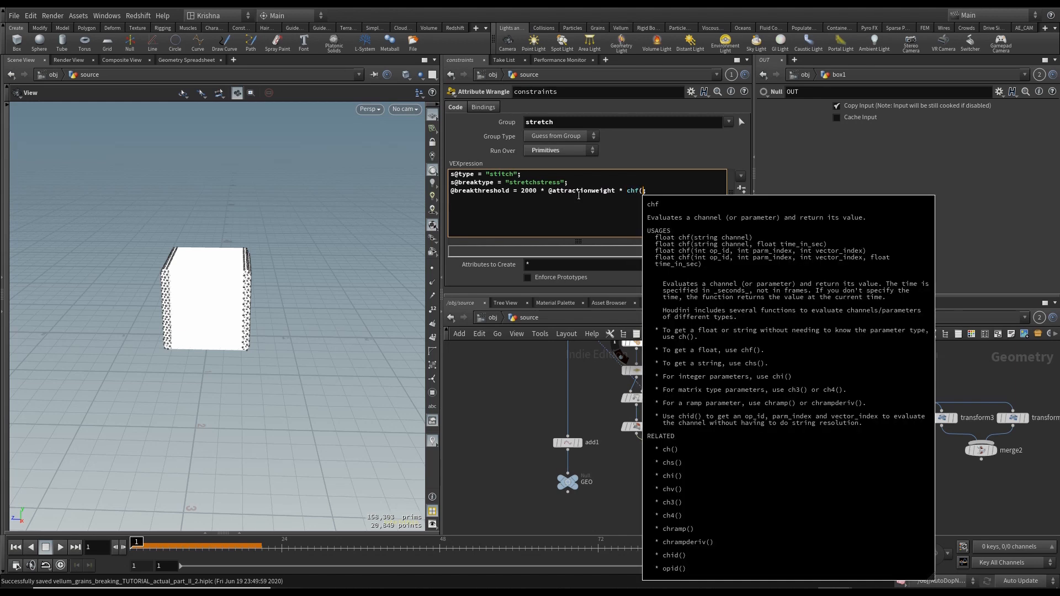
text("Mult")
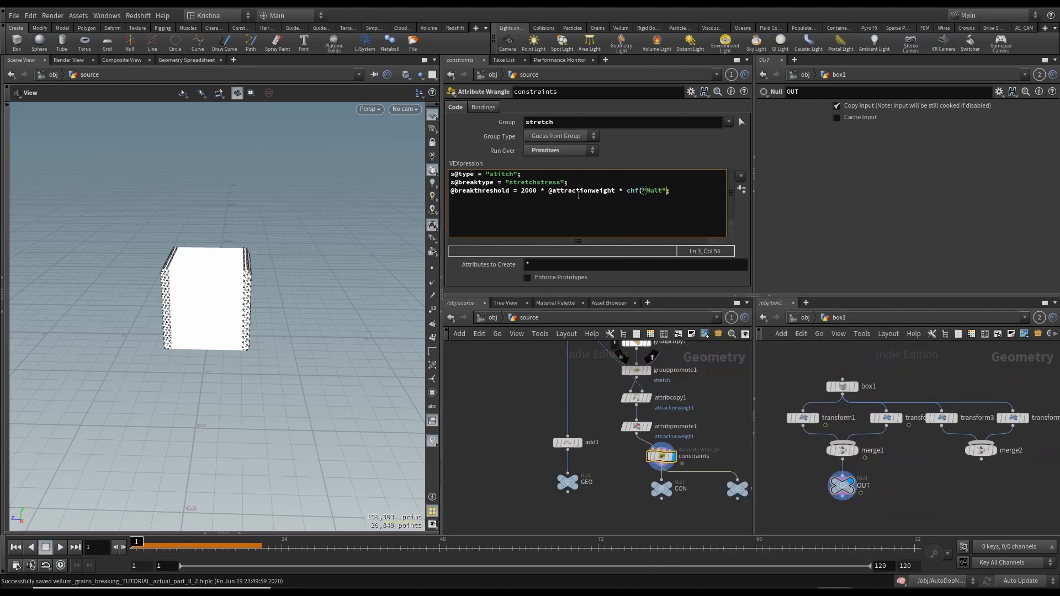
text())
Step: Create the Mult parameter on the constraints wrangle, set it to 100, and save the scene
click(742, 189)
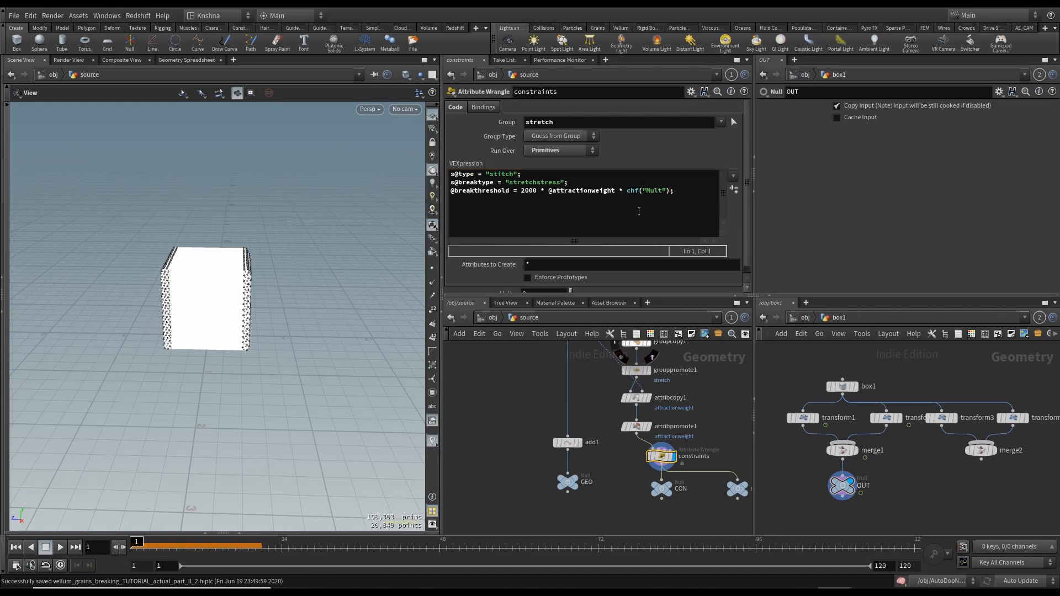
scroll(566, 281, down, 1)
click(540, 286)
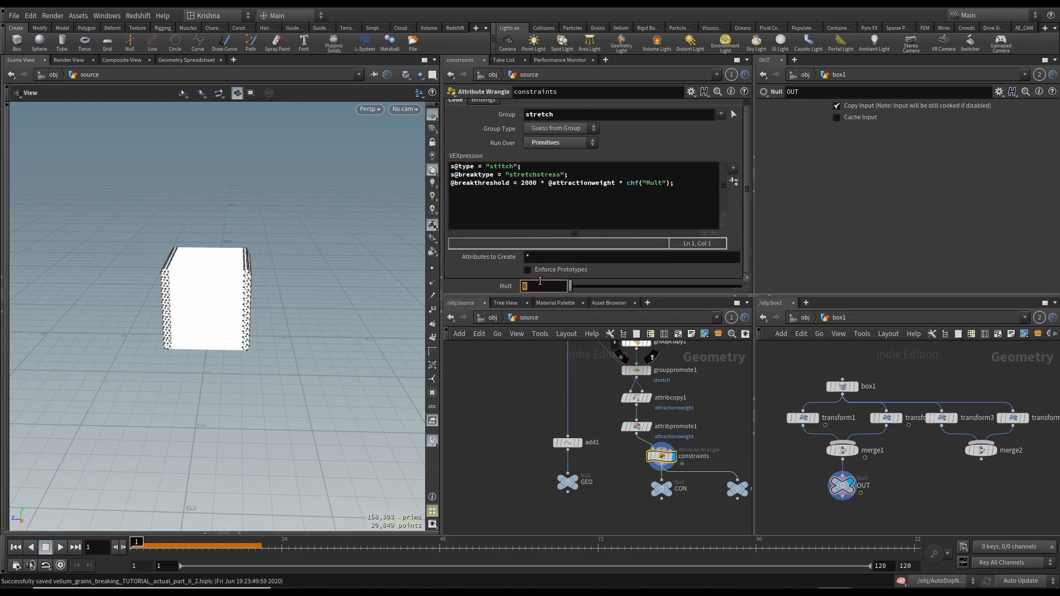
text(100)
key(Return)
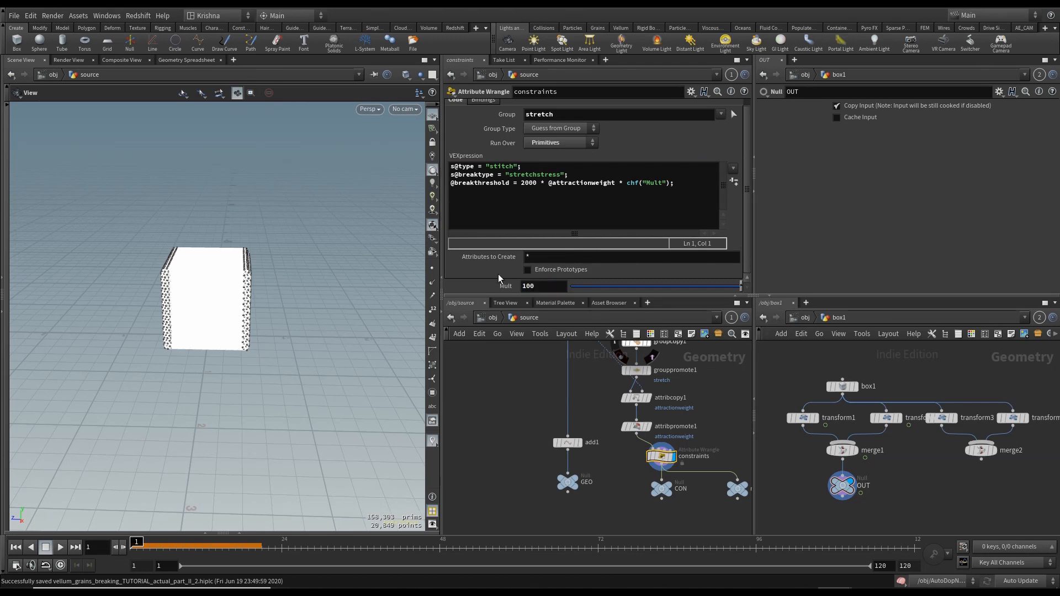
key(ctrl+s)
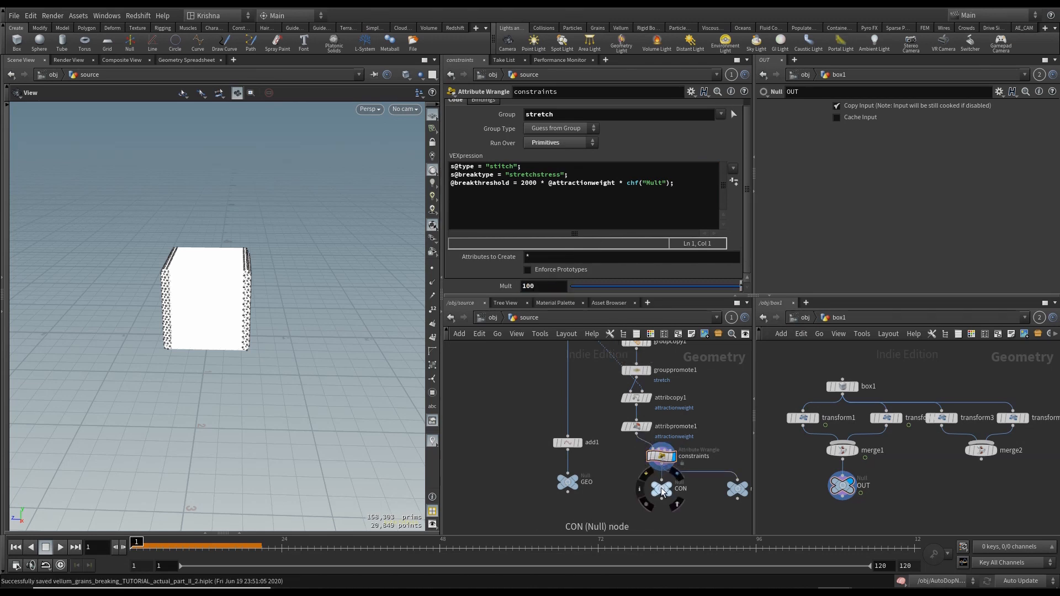
Step: Insert a Color node between the constraints wrangle and the CON null
drag(662, 490, 661, 528)
middle_drag(684, 507, 641, 478)
key(Tab)
text(color)
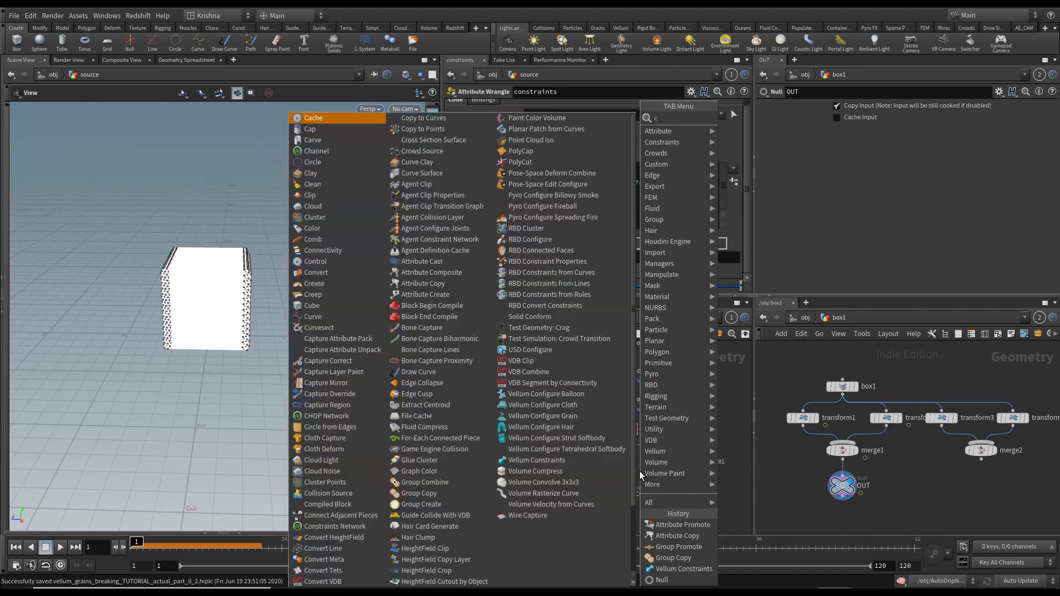
key(Return)
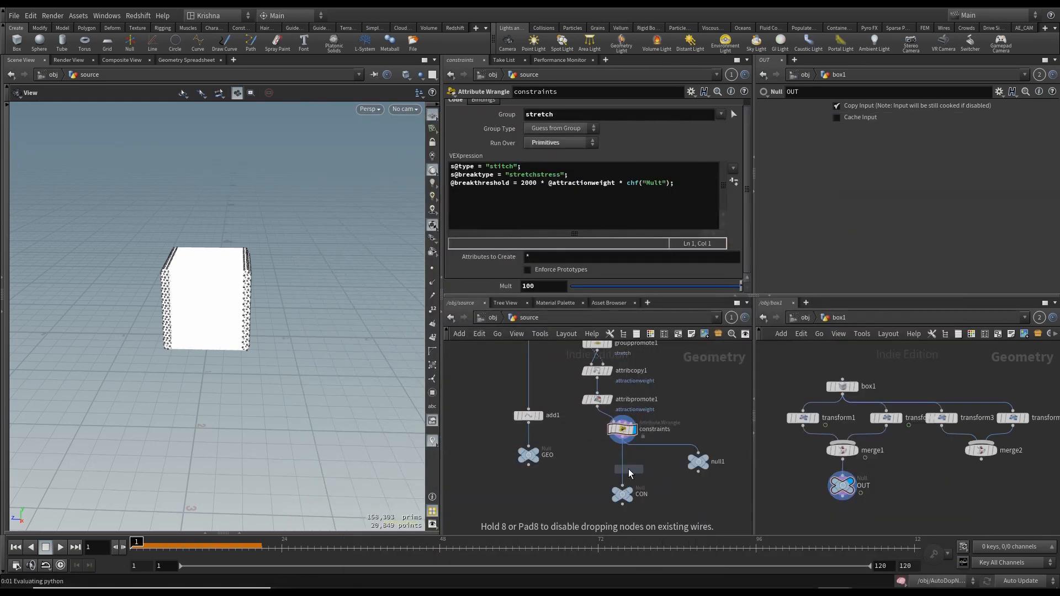
click(625, 470)
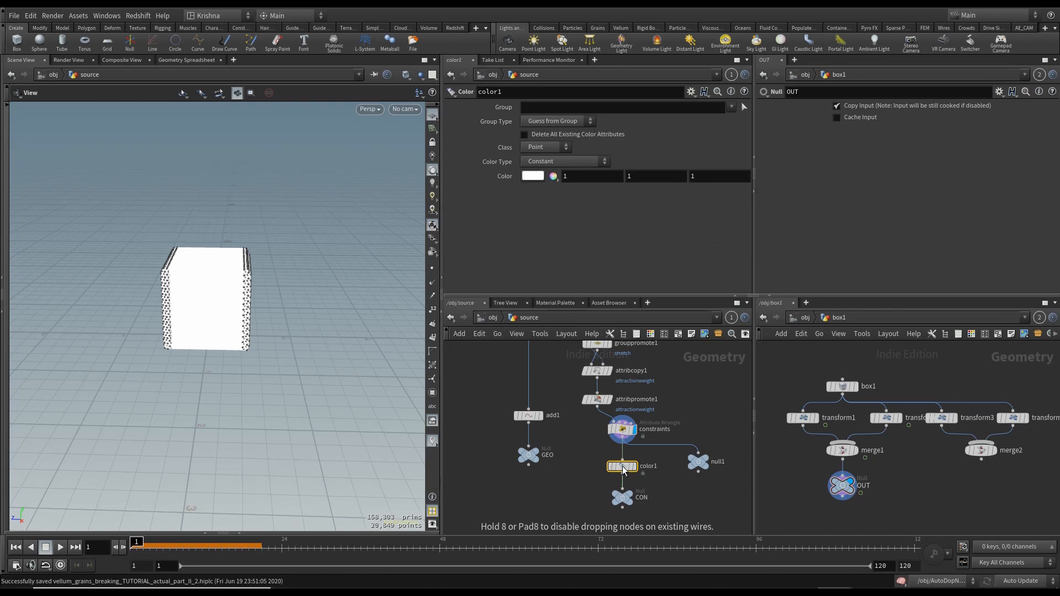
Step: Set color1 to Ramp from Attribute using attractionweight, with its class set to Primitive
click(559, 160)
click(554, 207)
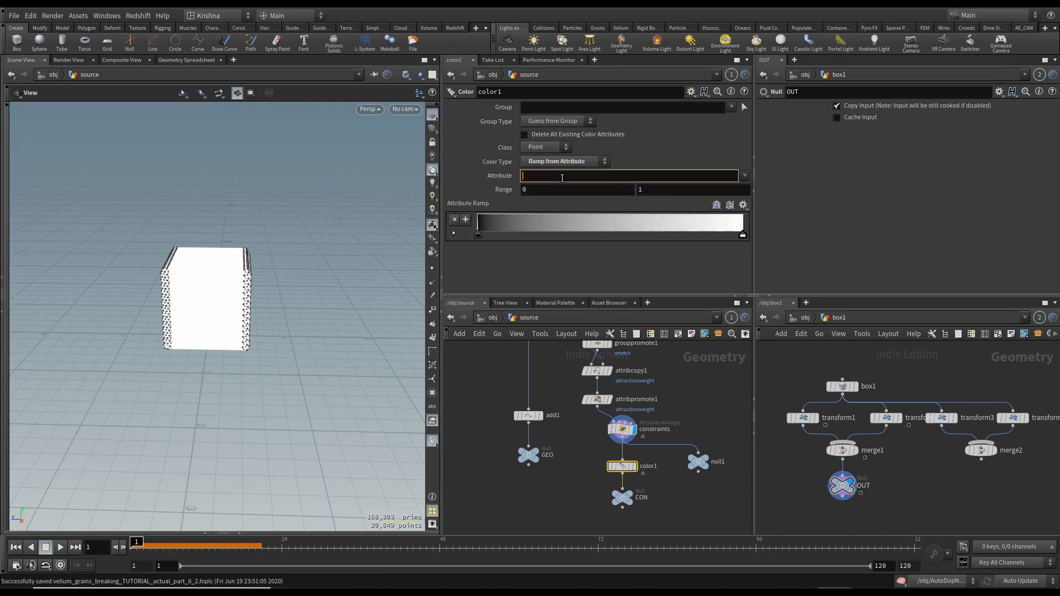
click(747, 176)
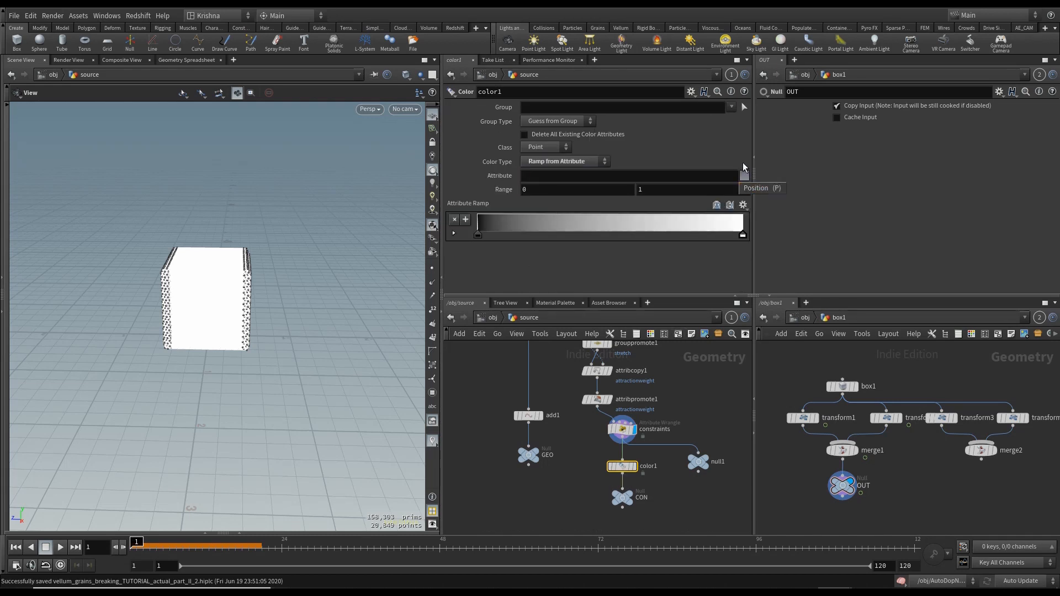
click(618, 175)
click(616, 176)
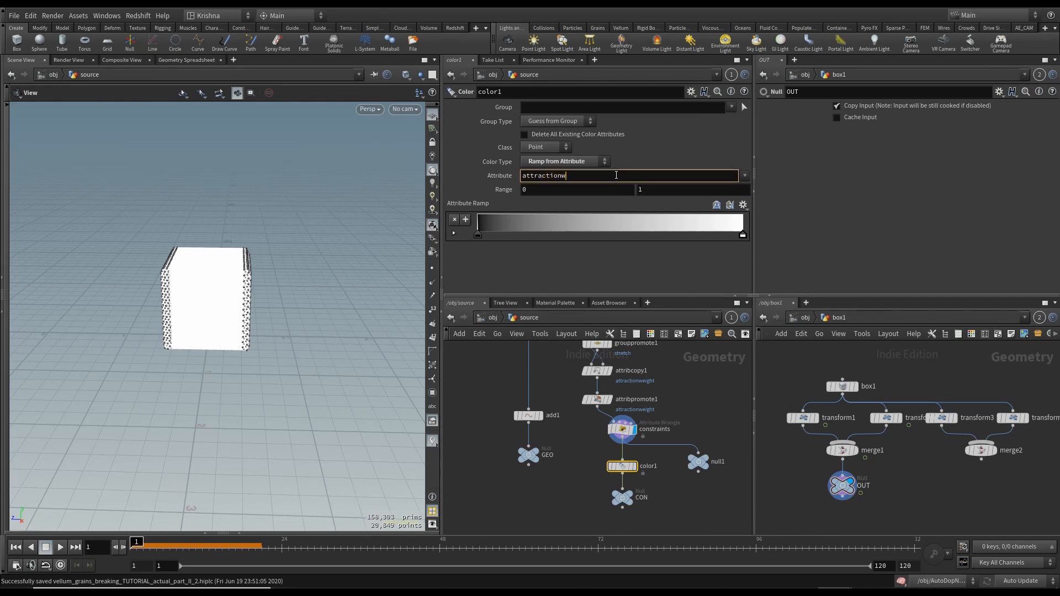
key(Return)
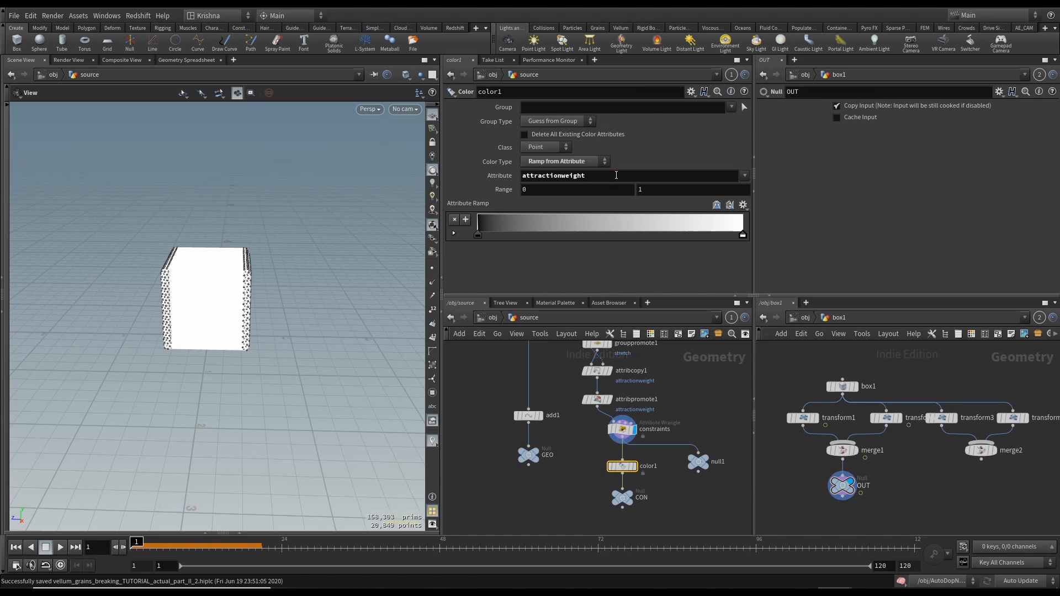
click(546, 146)
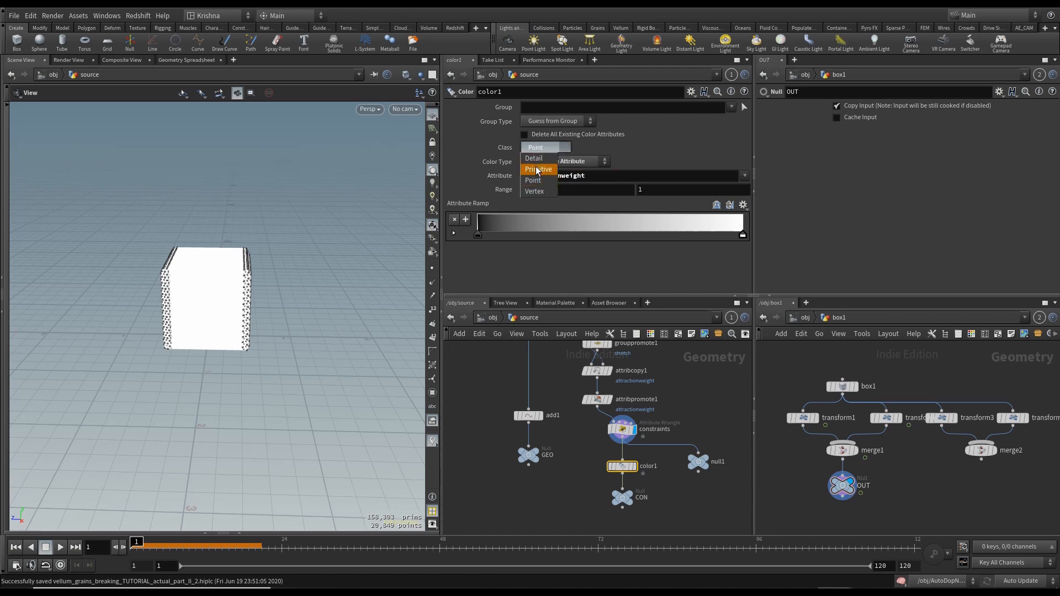
click(541, 162)
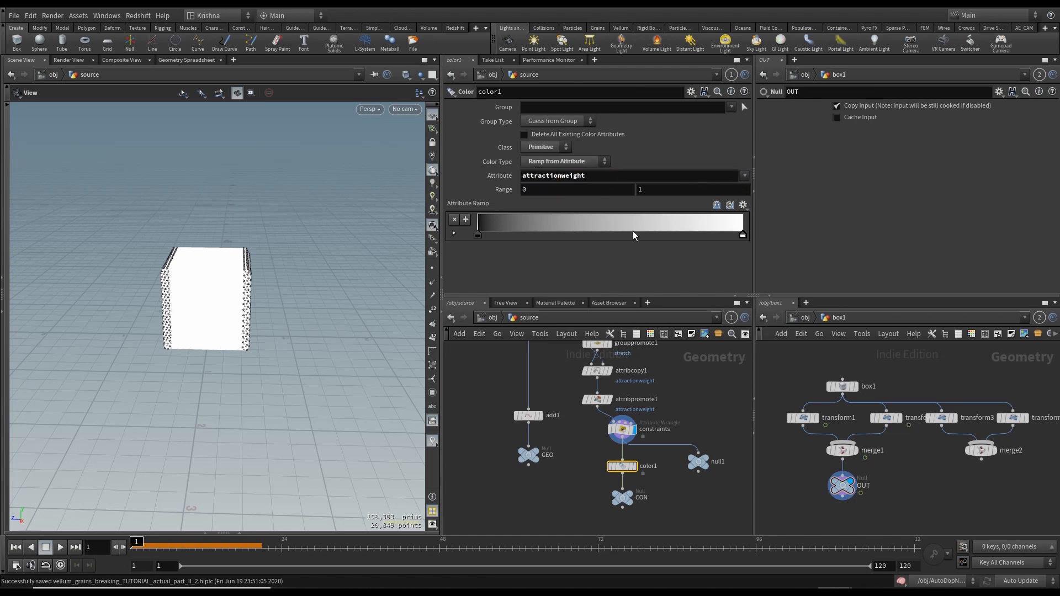
Step: Display color1 and apply the Infra-Red preset to its attribute ramp
click(631, 467)
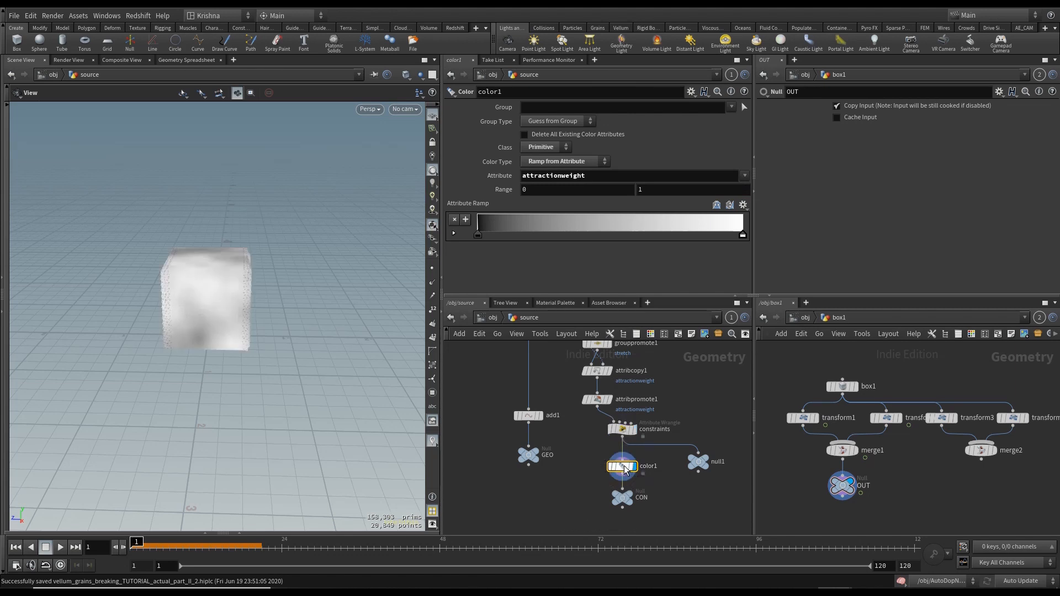
click(743, 205)
click(751, 245)
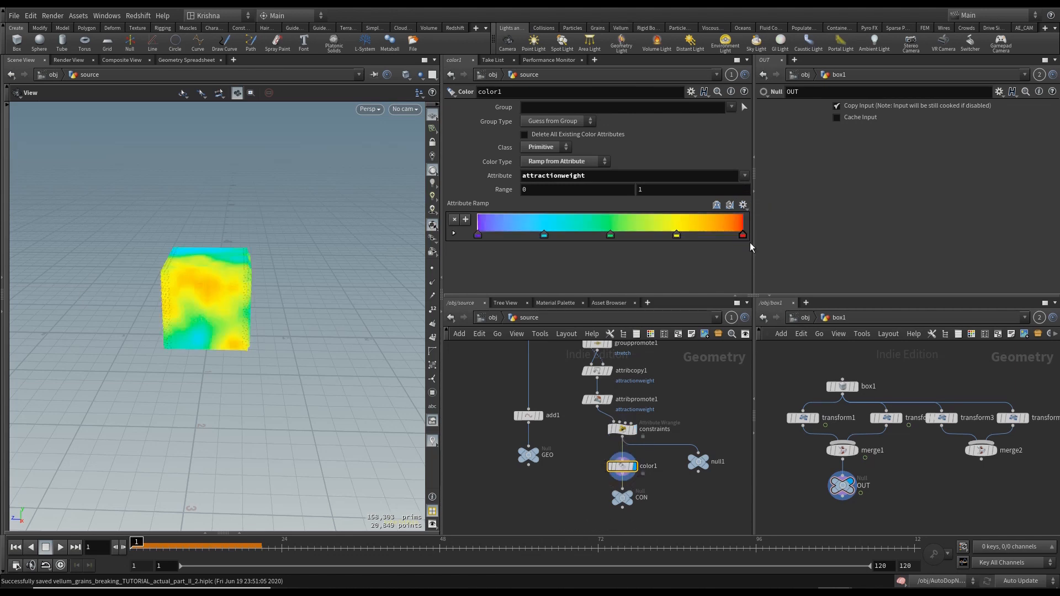
Step: Try other ramp presets such as Black Body on color1, return to Infra-Red, and inspect the coloured cube from another angle
click(743, 205)
click(754, 217)
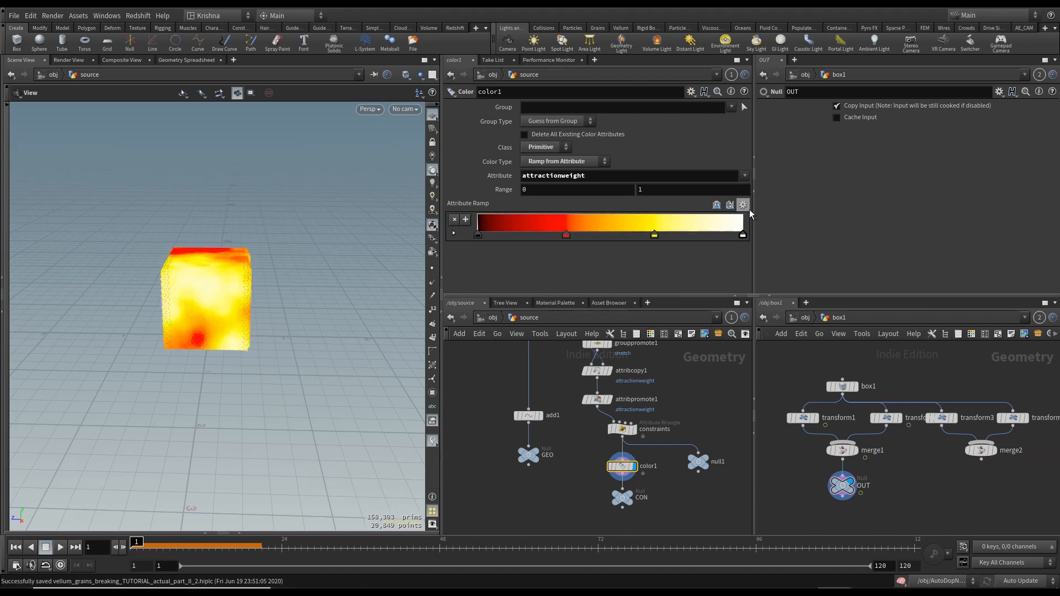
click(744, 205)
click(750, 250)
click(744, 205)
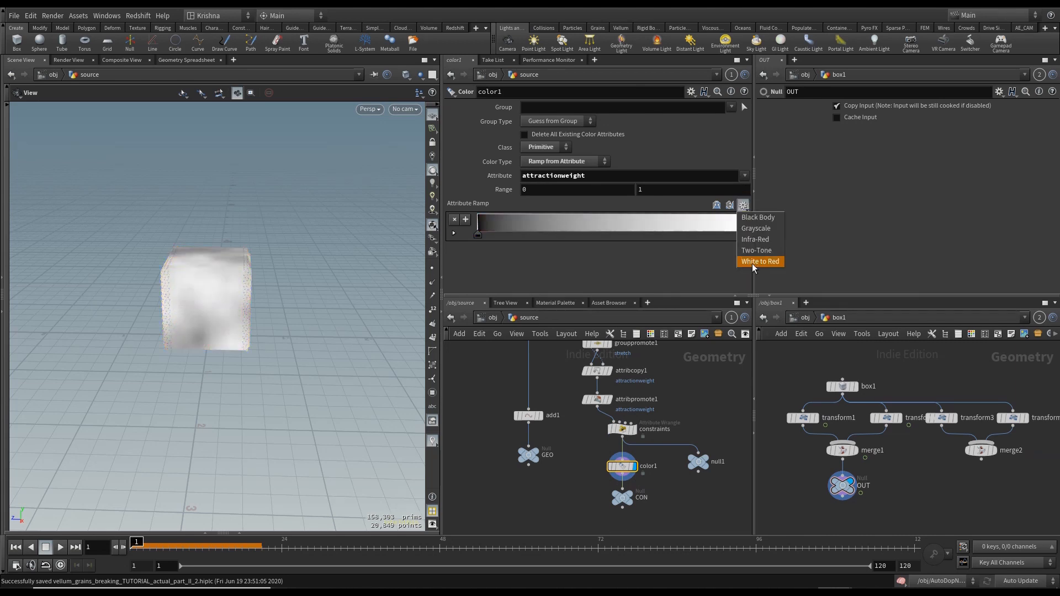
click(755, 240)
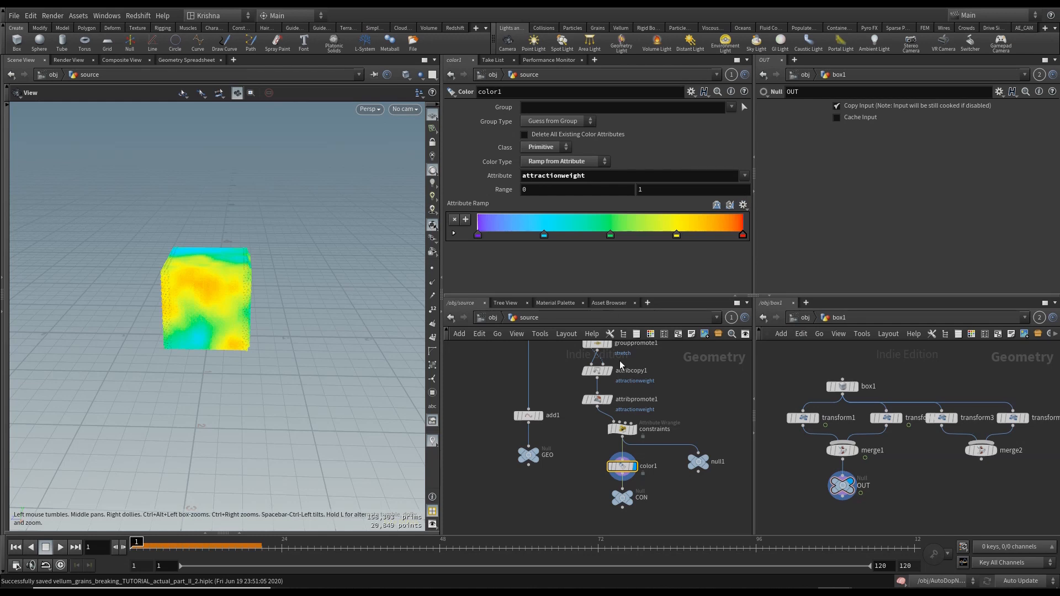
mouse_move(645, 193)
middle_down()
mouse_move(702, 195)
mouse_move(584, 196)
mouse_move(641, 195)
middle_up()
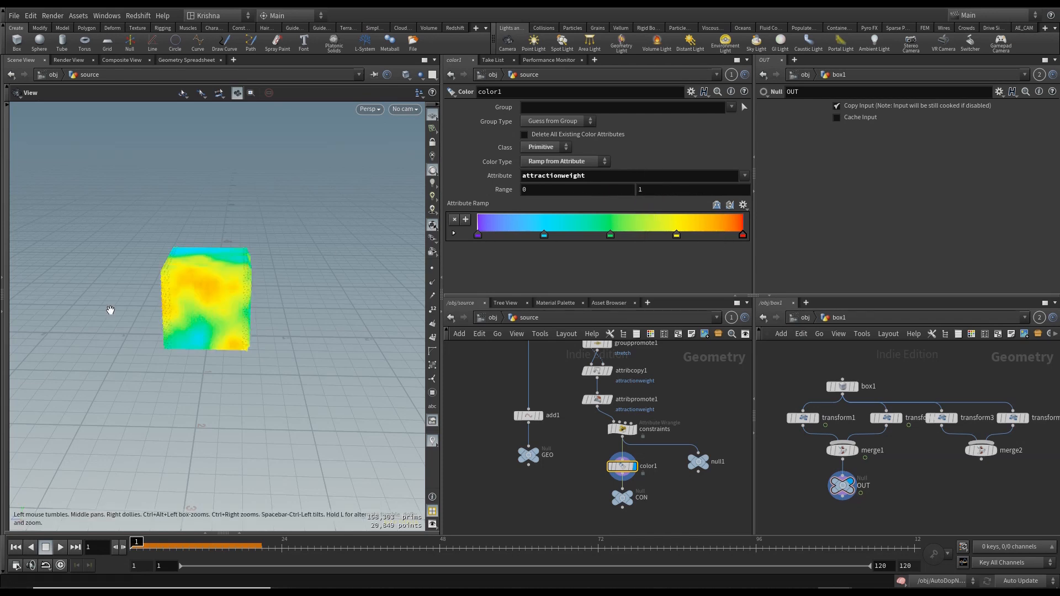
drag(110, 309, 255, 281)
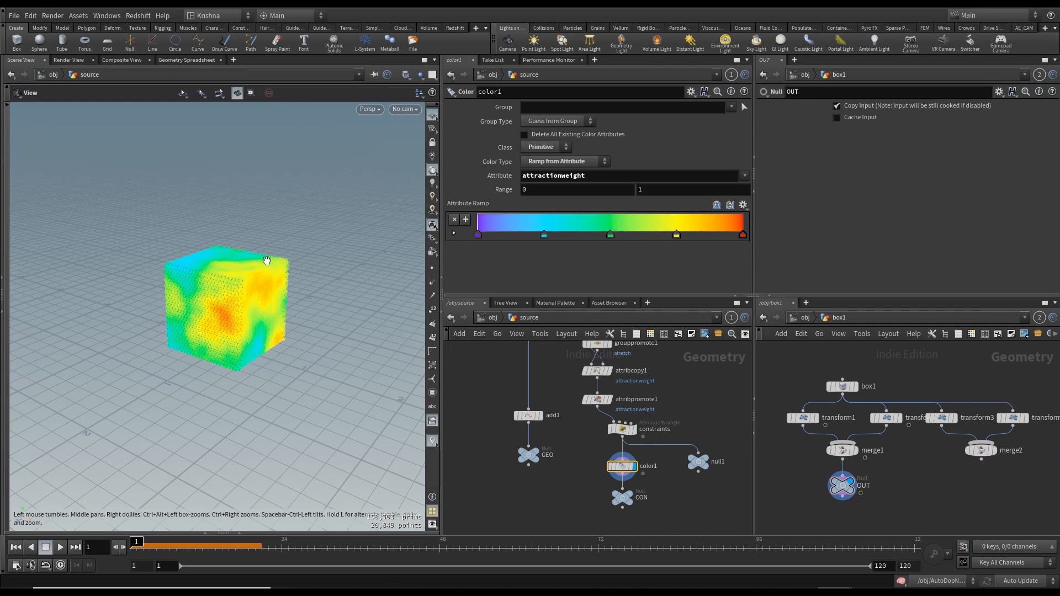
Step: Display the GEO null, save the scene, and return to the object level
middle_drag(671, 493, 672, 473)
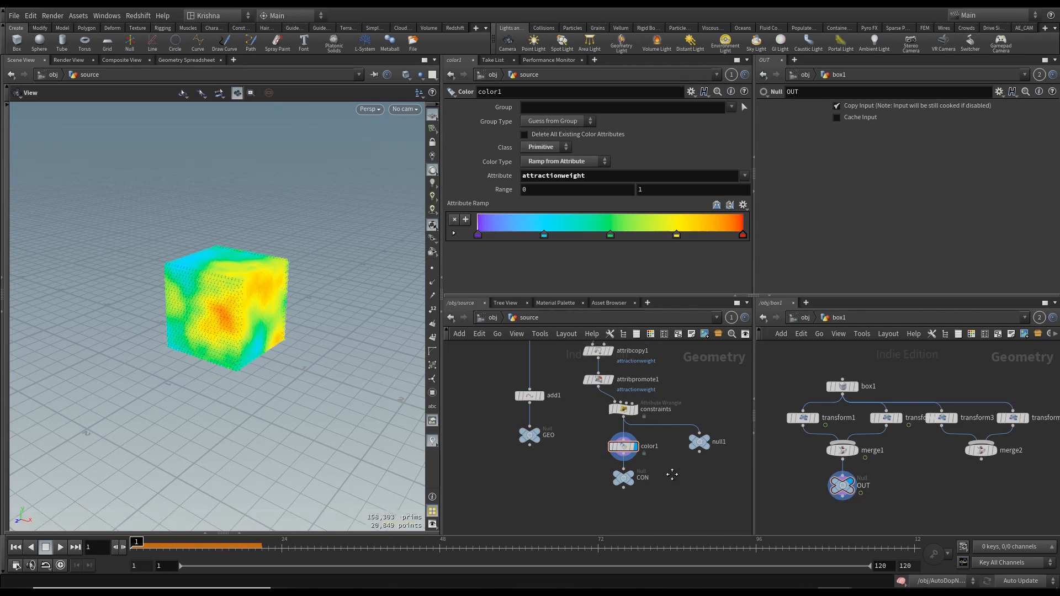
click(537, 432)
click(532, 436)
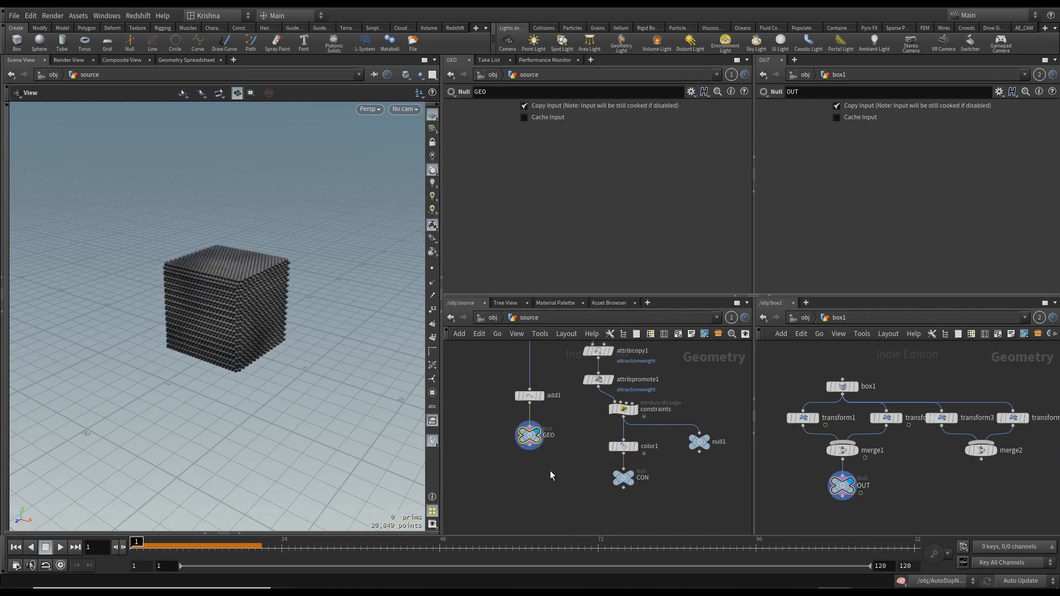
key(ctrl+s)
key(u)
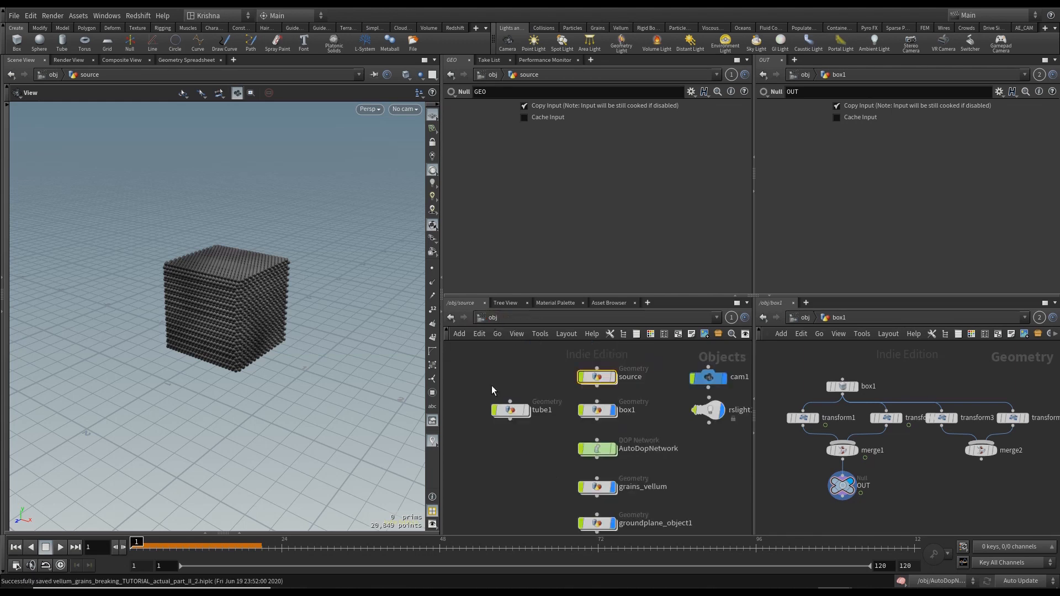
Step: Look through cam1, play the grain simulation, stop it, and examine the stretched cube from above
click(405, 109)
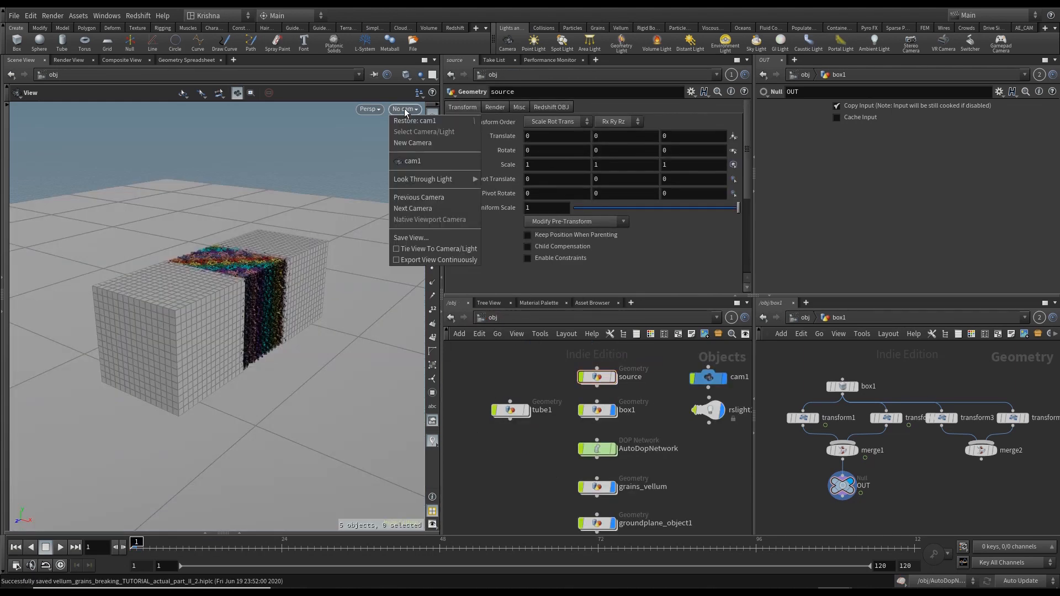
click(416, 161)
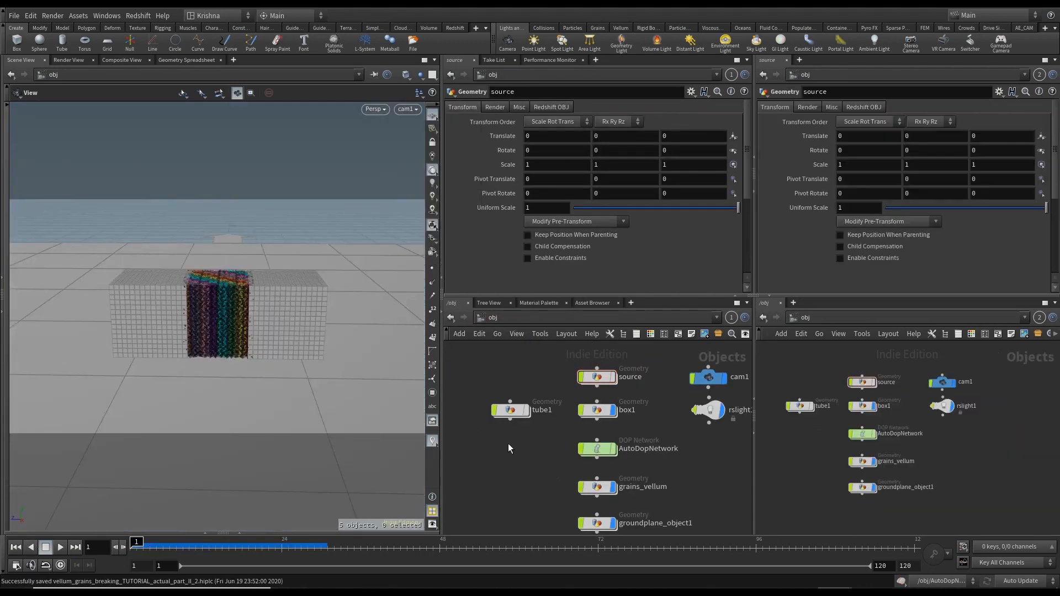
click(510, 410)
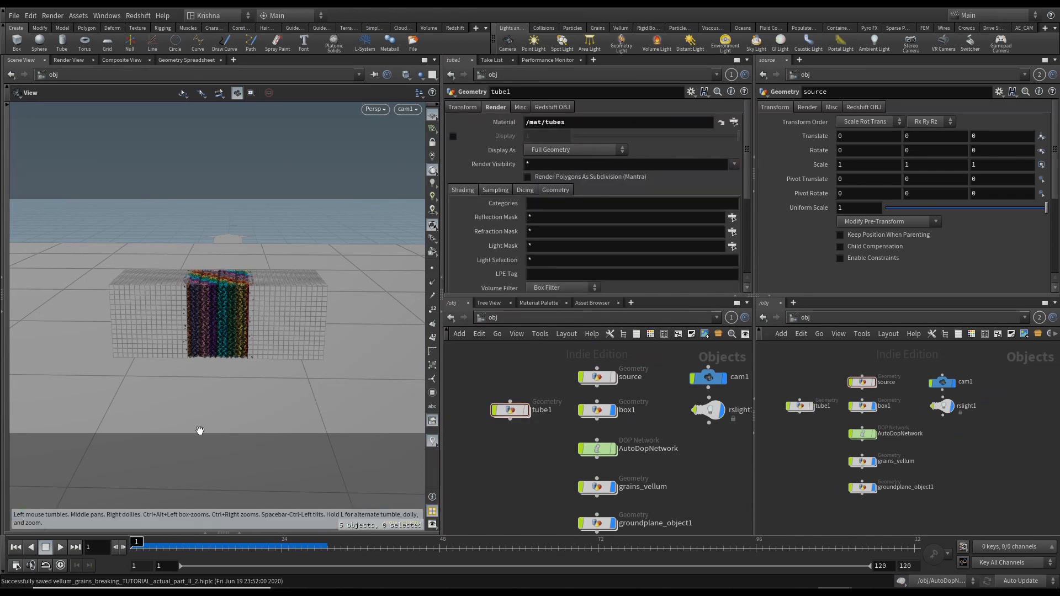
click(60, 548)
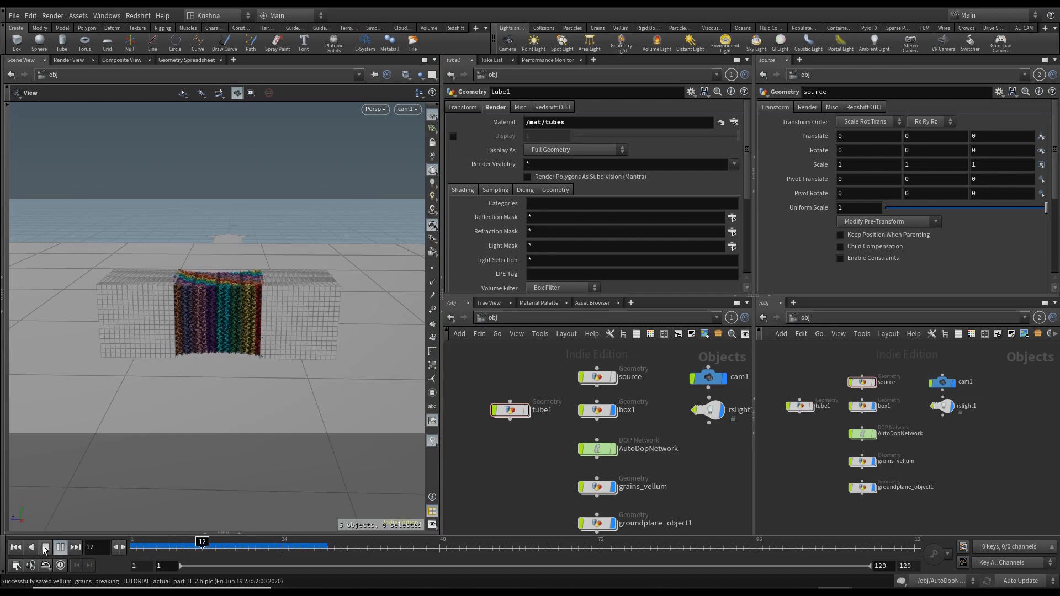
click(46, 547)
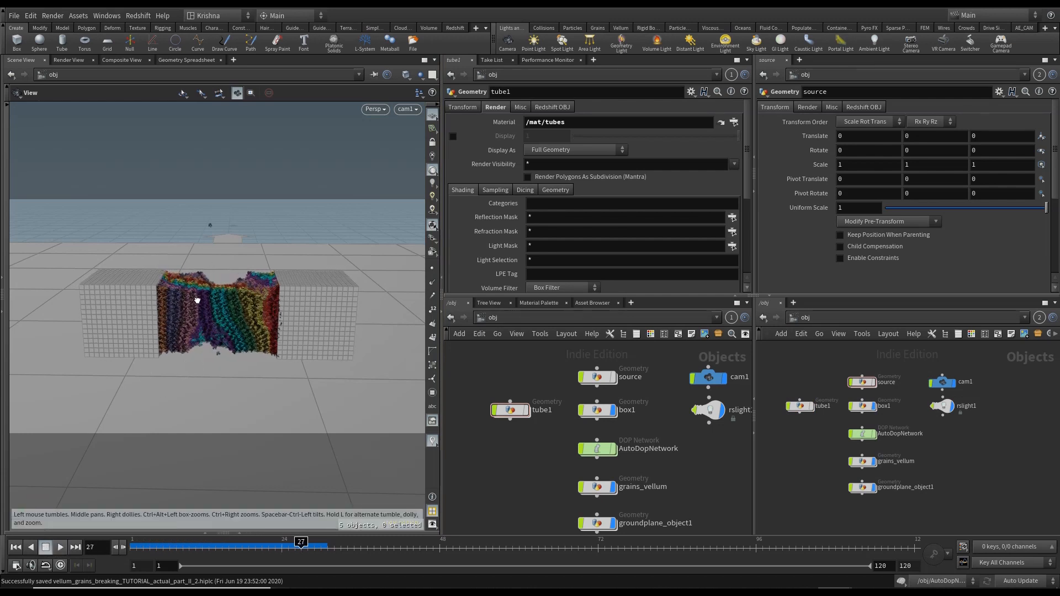
drag(197, 301, 210, 364)
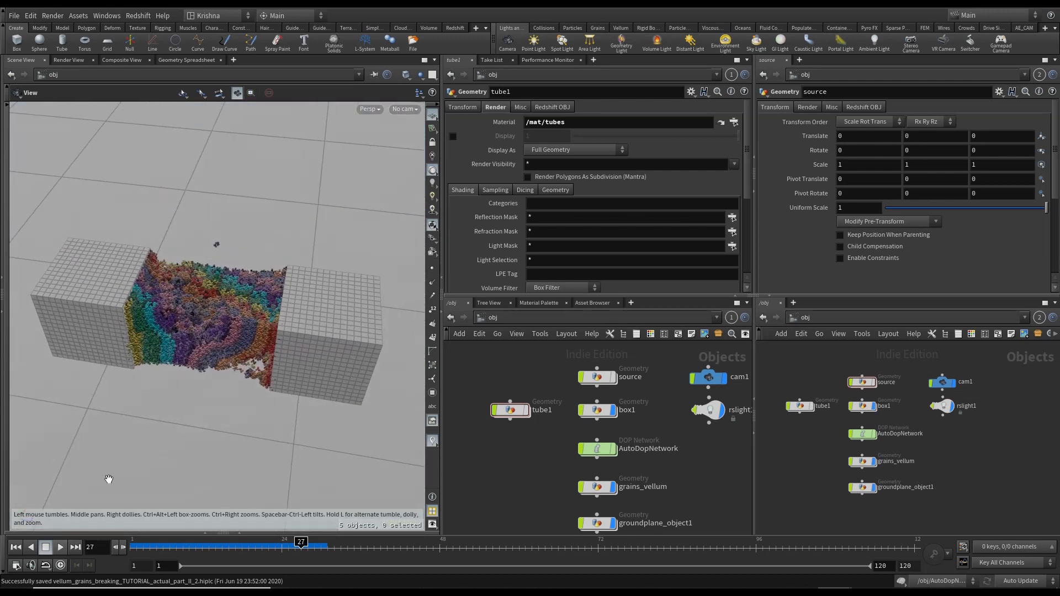
Step: Replay the simulation from the first frame to study how the grains tear, and rewind to frame 1
click(13, 549)
click(61, 547)
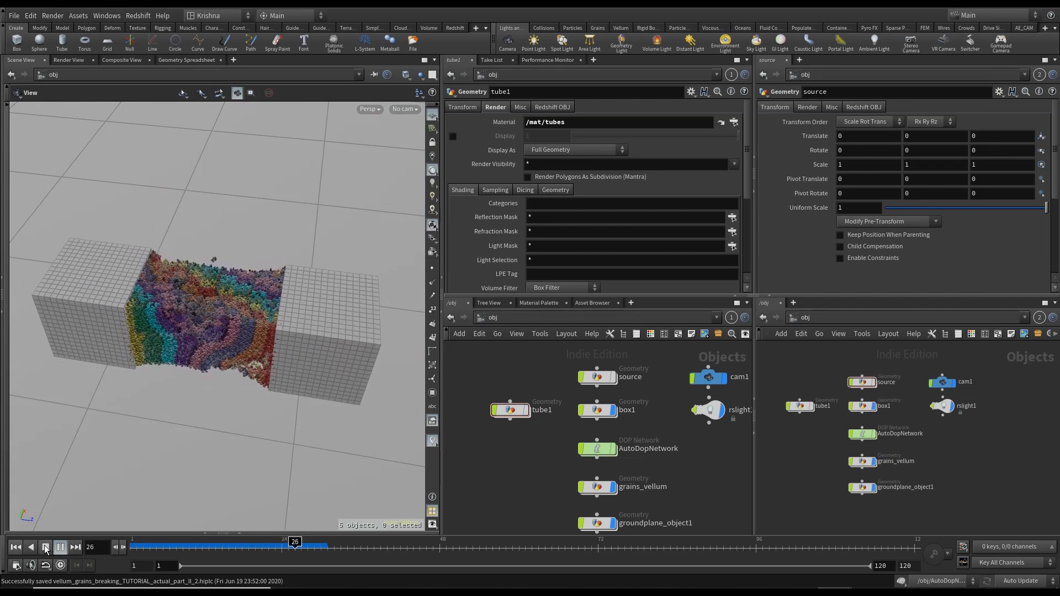
click(45, 547)
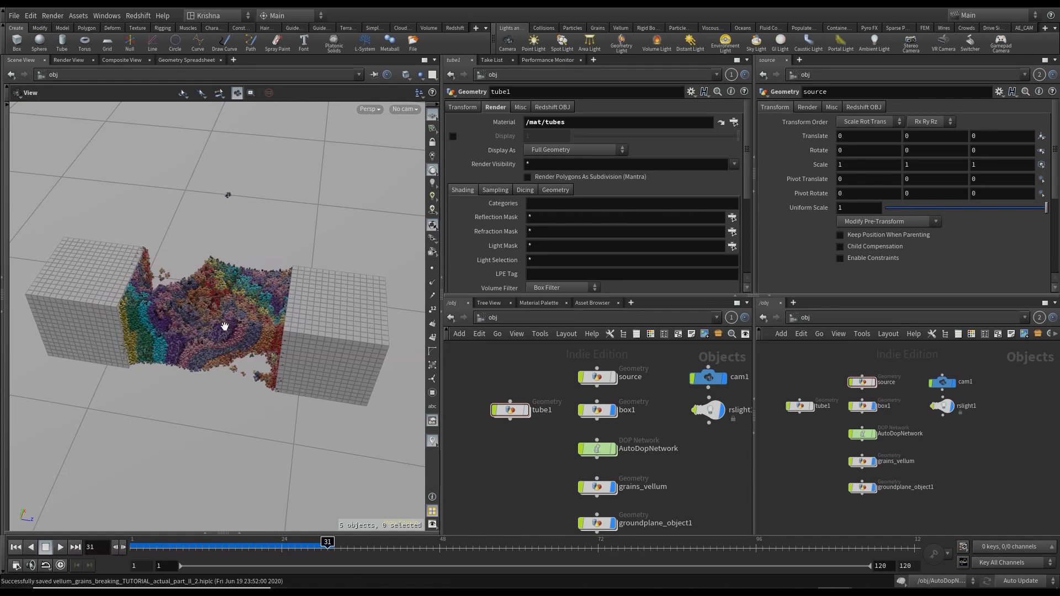
drag(212, 351, 257, 381)
click(16, 549)
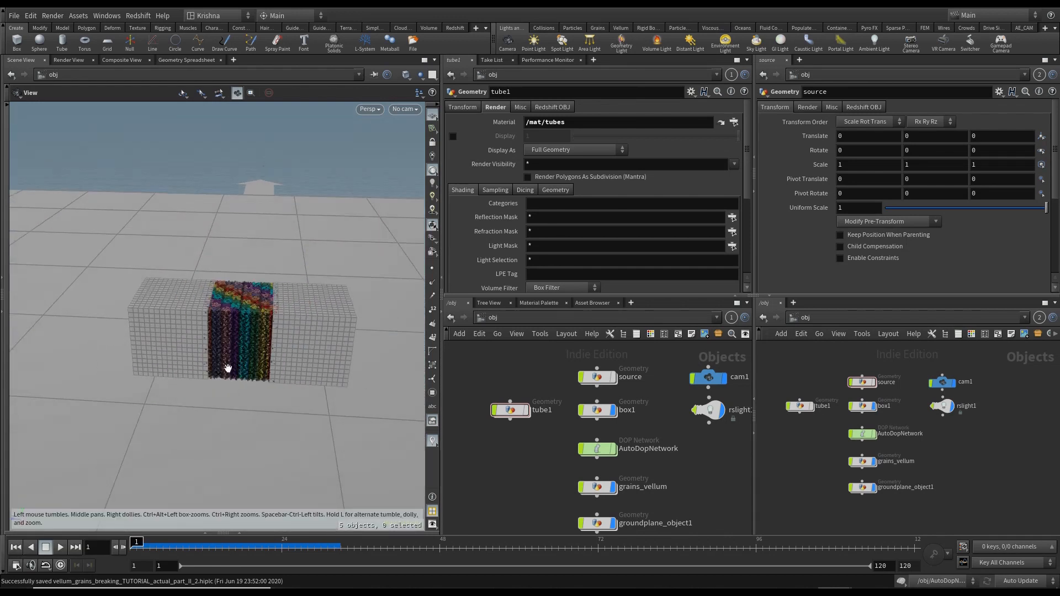
Step: Enter the source geometry, select the constraints wrangle, and open the class VOP network above it
double_click(597, 378)
click(625, 410)
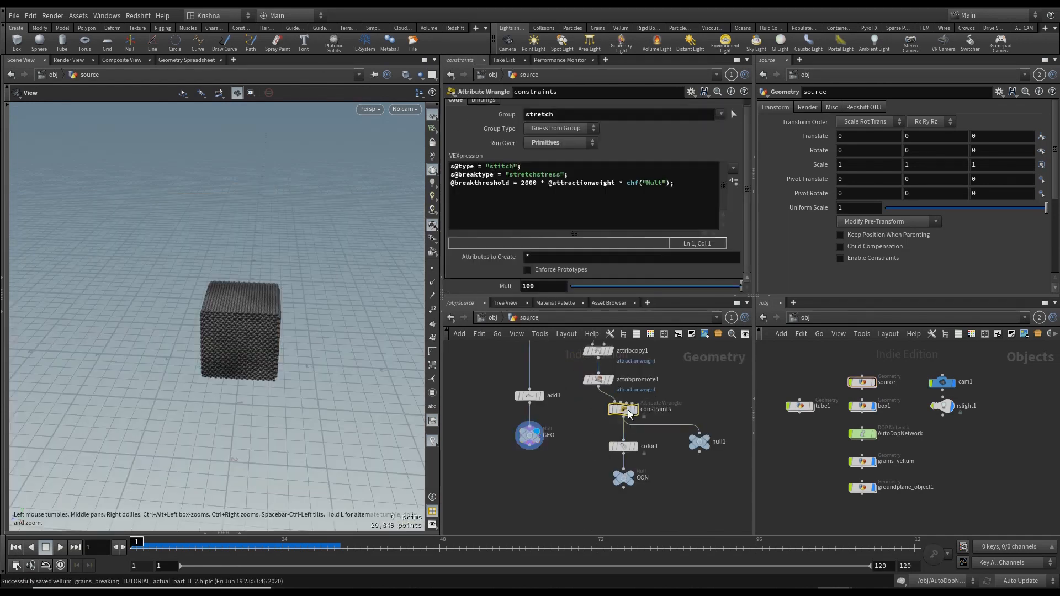
scroll(710, 384, up, 2)
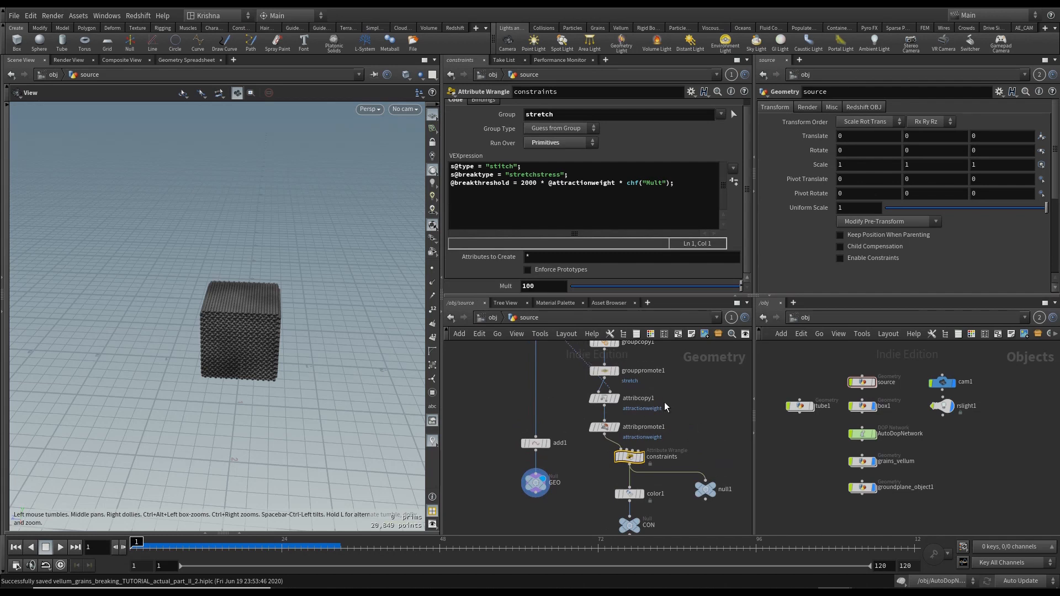
scroll(664, 402, up, 3)
scroll(661, 366, up, 6)
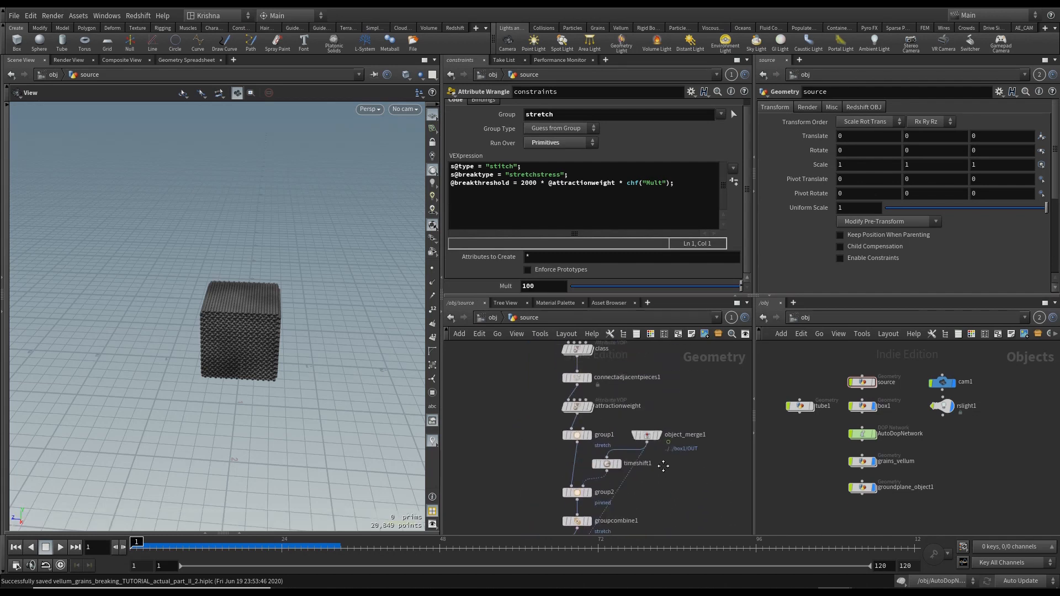
scroll(655, 425, up, 3)
double_click(583, 411)
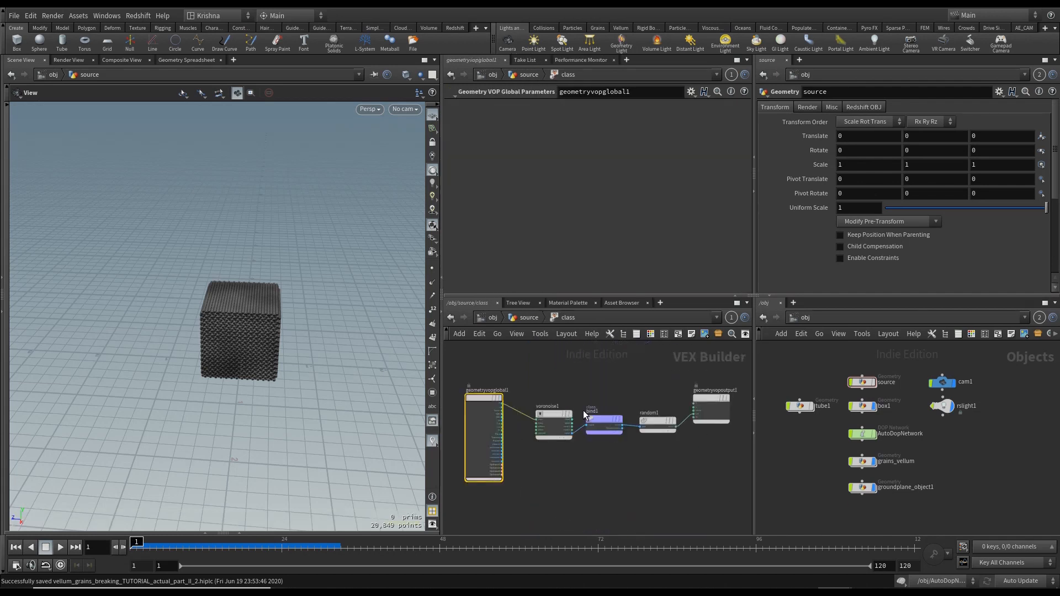
Step: Duplicate the voronoise1 node below the original in the class VOP network and reselect voronoise1
click(548, 418)
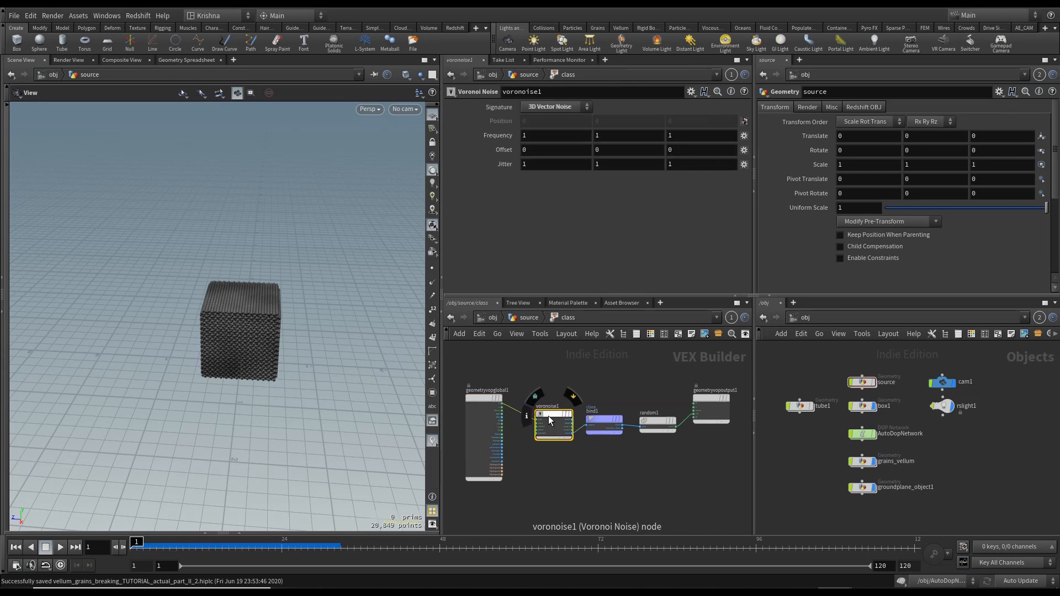
alt+drag(548, 416, 552, 470)
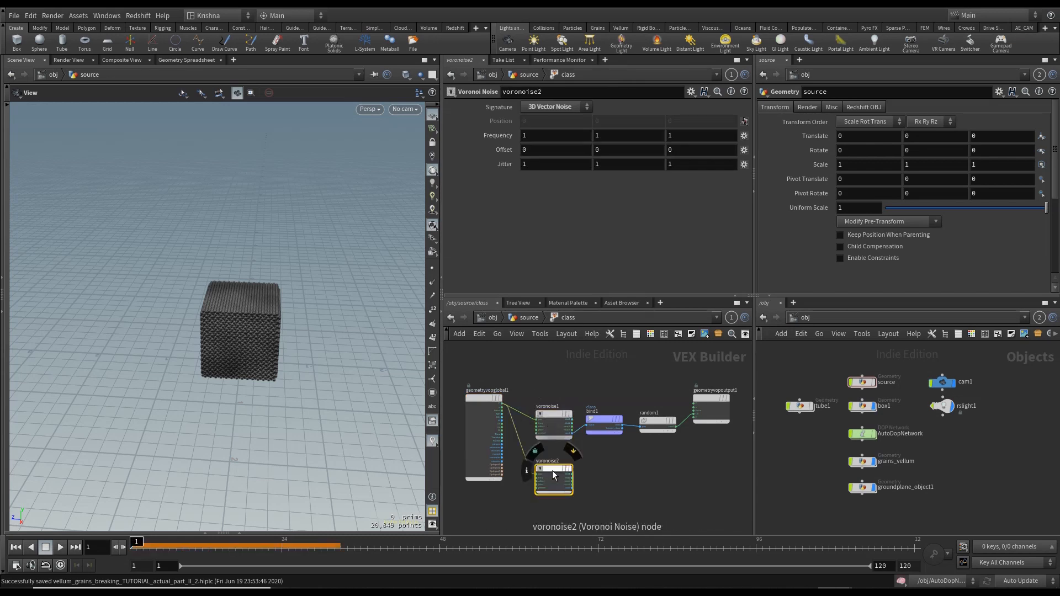
scroll(552, 470, up, 3)
click(558, 373)
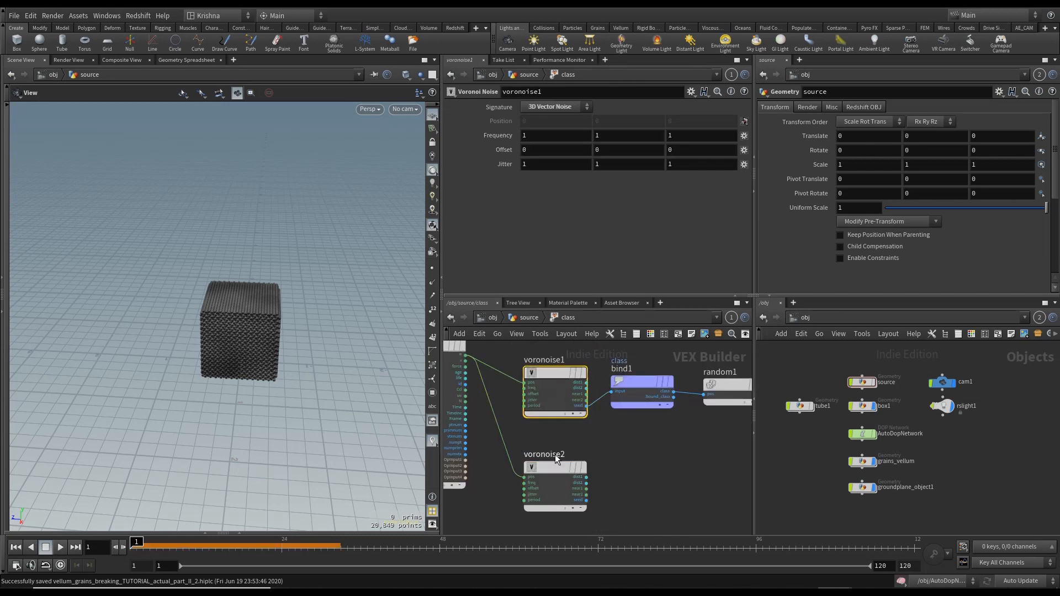
Step: Set voronoise2's frequency to 4 on all three components and place an Add node below bind1
click(555, 455)
mouse_move(500, 135)
middle_down()
mouse_move(499, 120)
mouse_move(516, 123)
middle_up()
key(Tab)
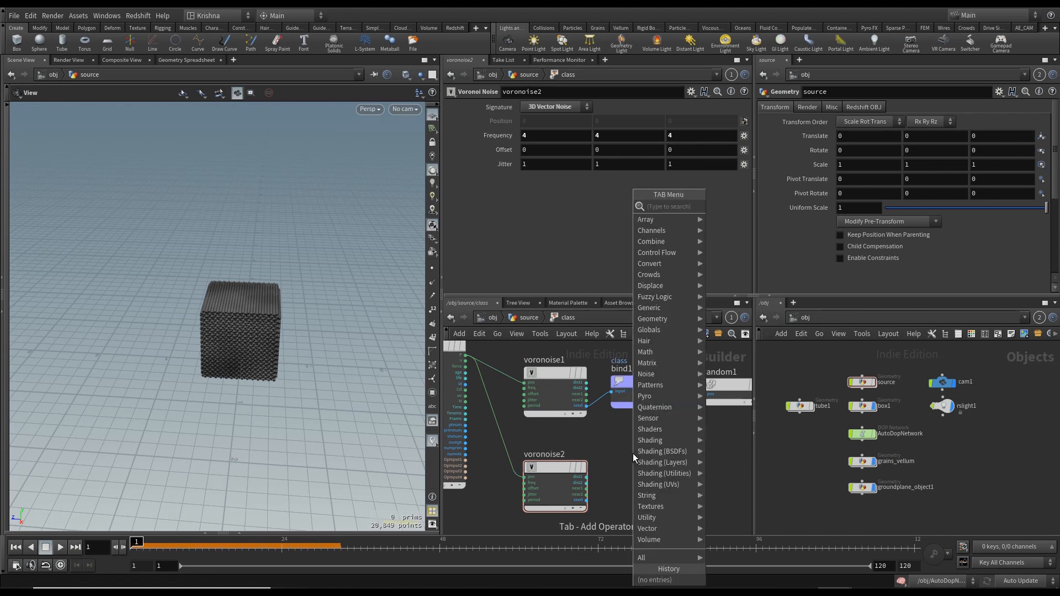
text(add)
key(Return)
click(633, 453)
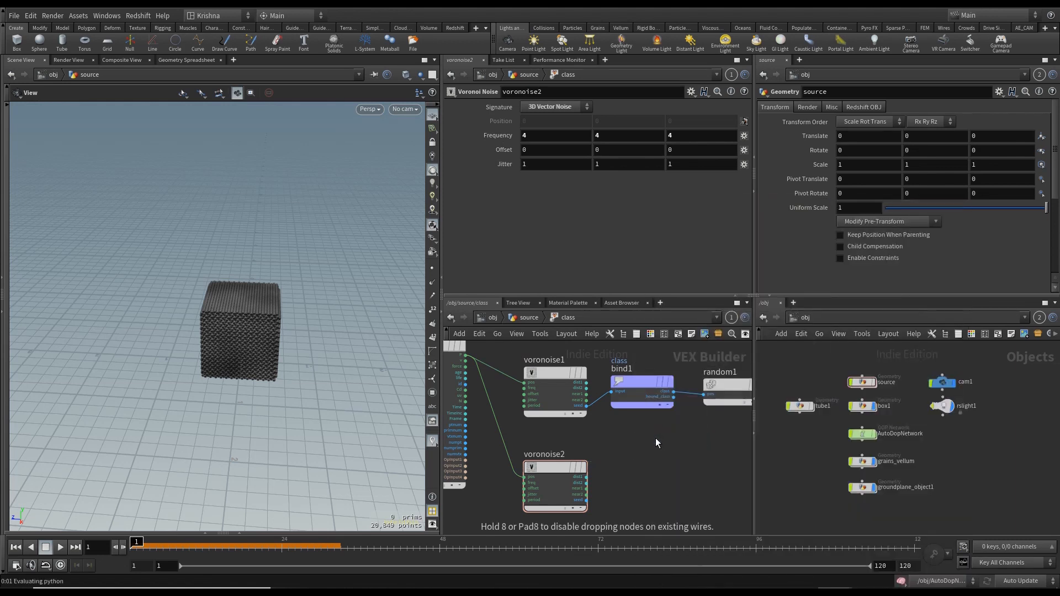
Step: Wire the seed outputs of voronoise1 and voronoise2 into add1, and its sum into bind1's input
click(586, 406)
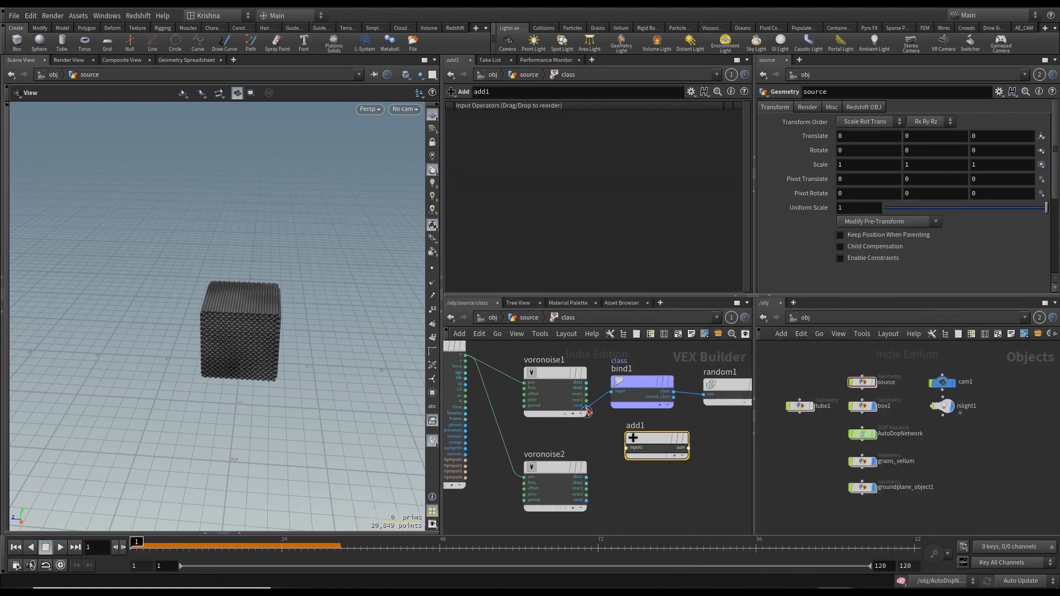
click(619, 459)
click(587, 500)
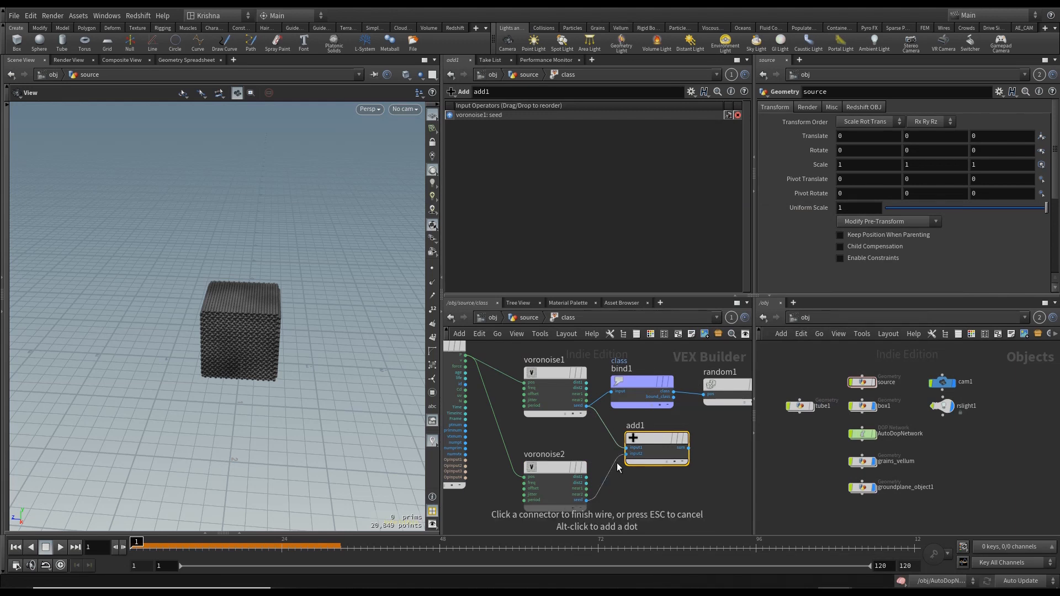
click(627, 454)
click(689, 447)
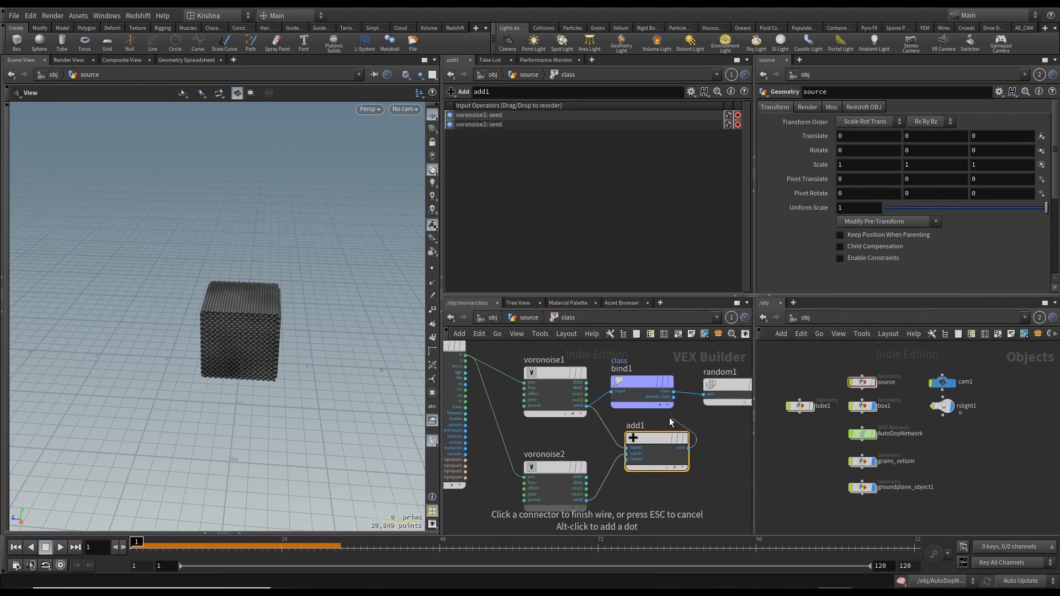
click(617, 399)
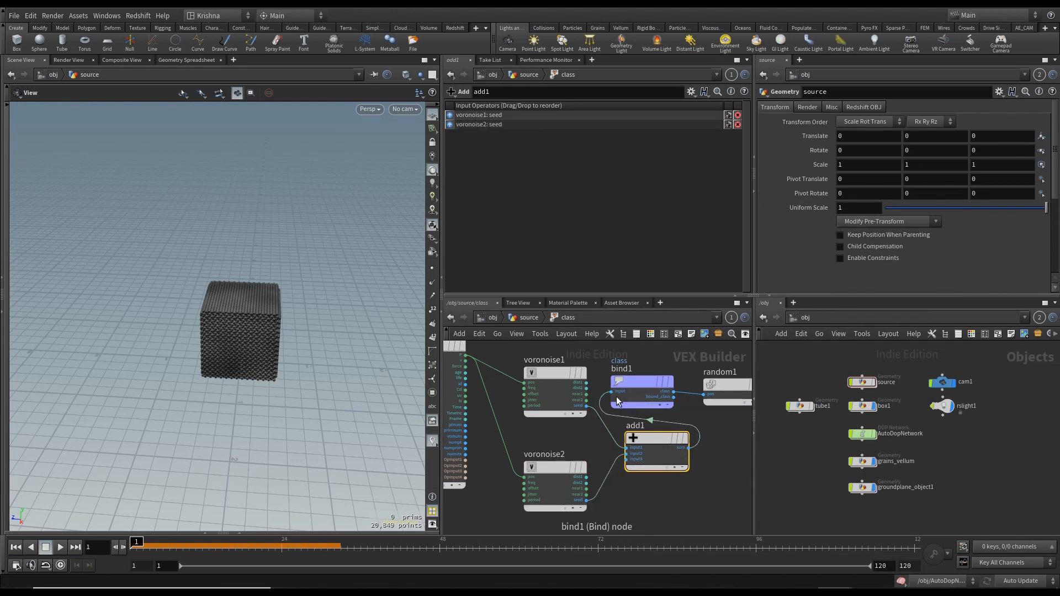
Step: Display the class node's output and compare the class colours with voronoise2 bypassed and re-enabled
key(u)
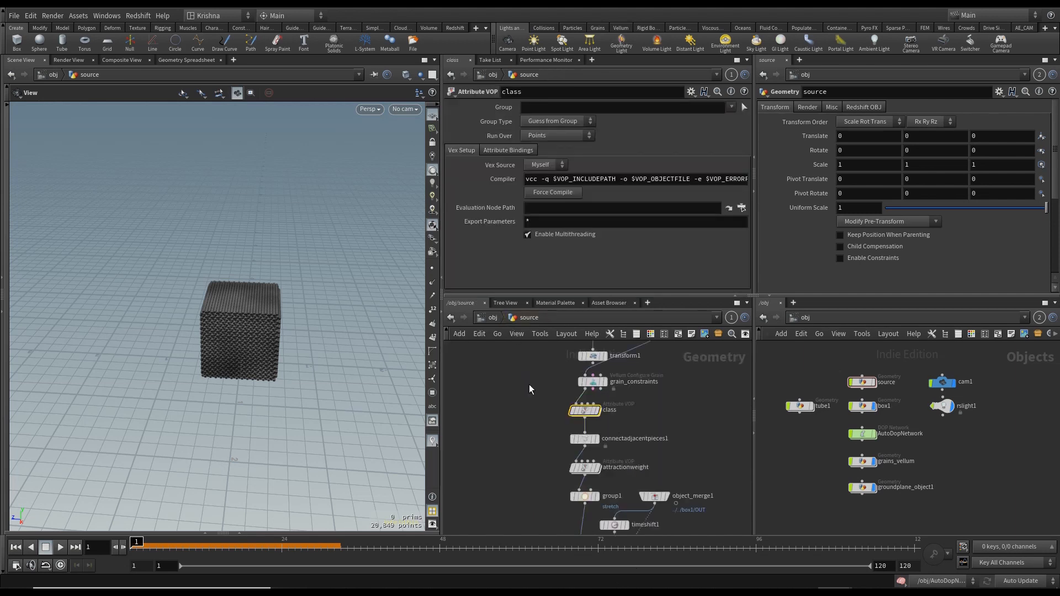
click(596, 410)
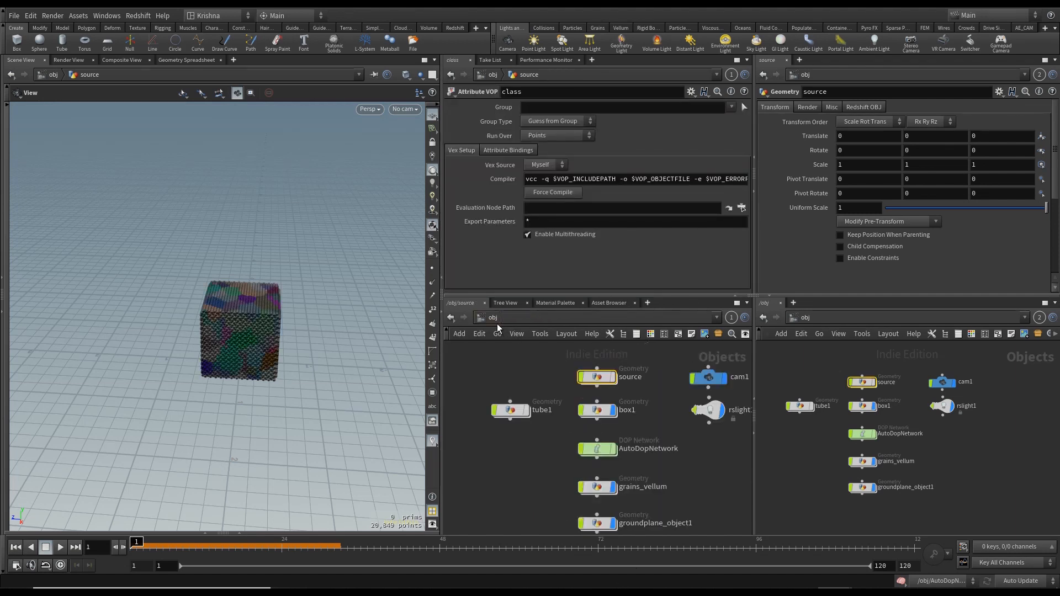
key(u)
click(450, 317)
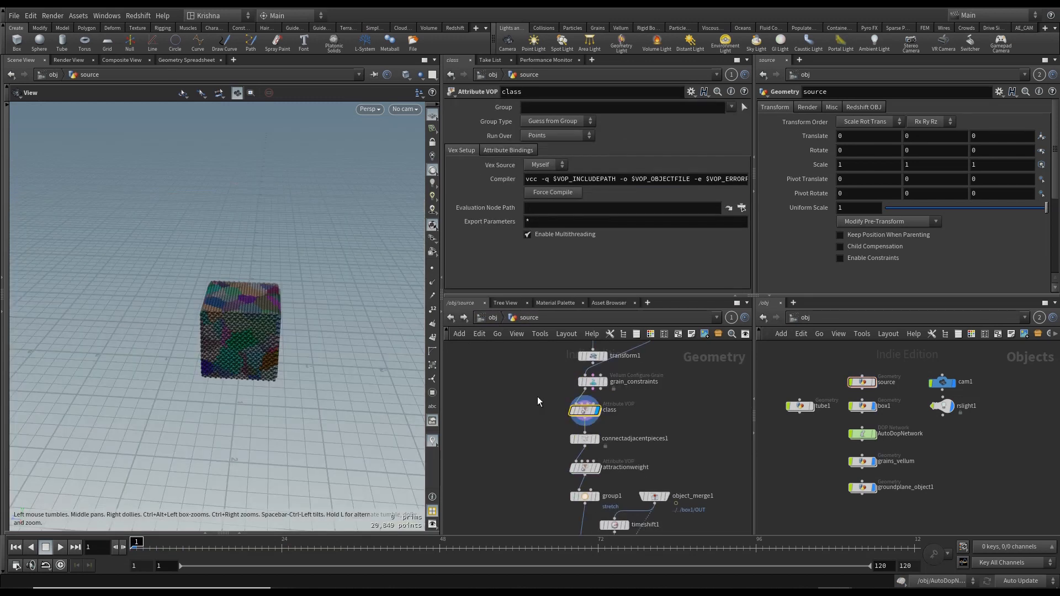
double_click(580, 407)
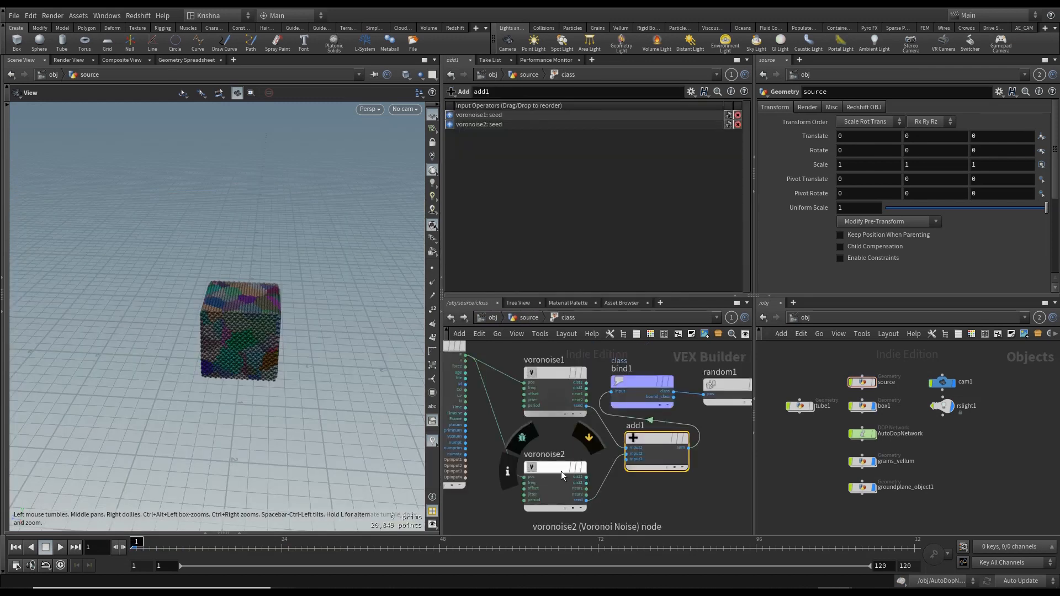
click(585, 440)
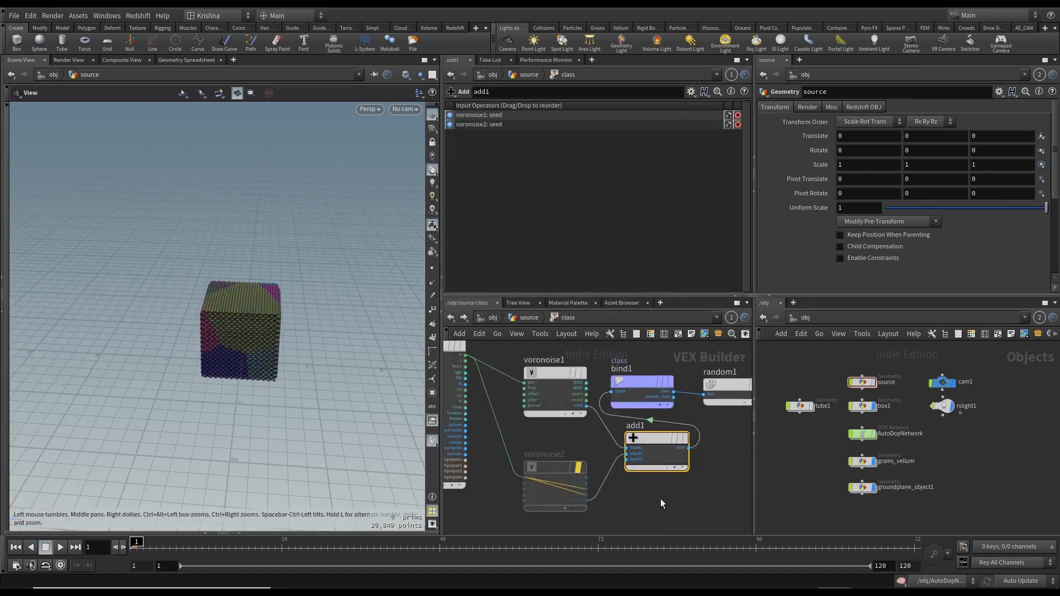
click(578, 468)
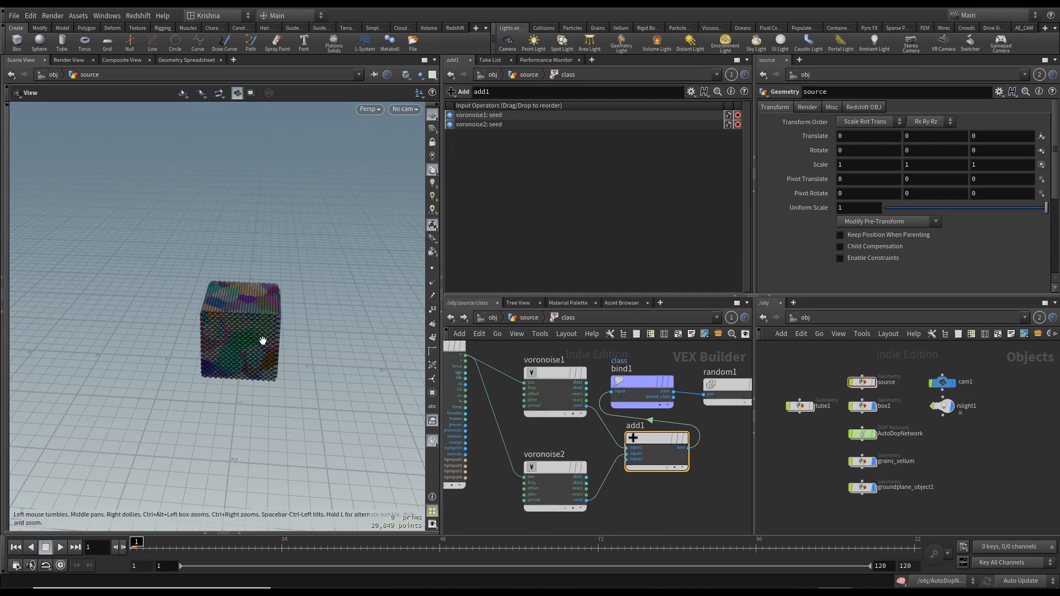
Step: Return to the source network, display the attractionweight node, and open its VOP network
click(513, 318)
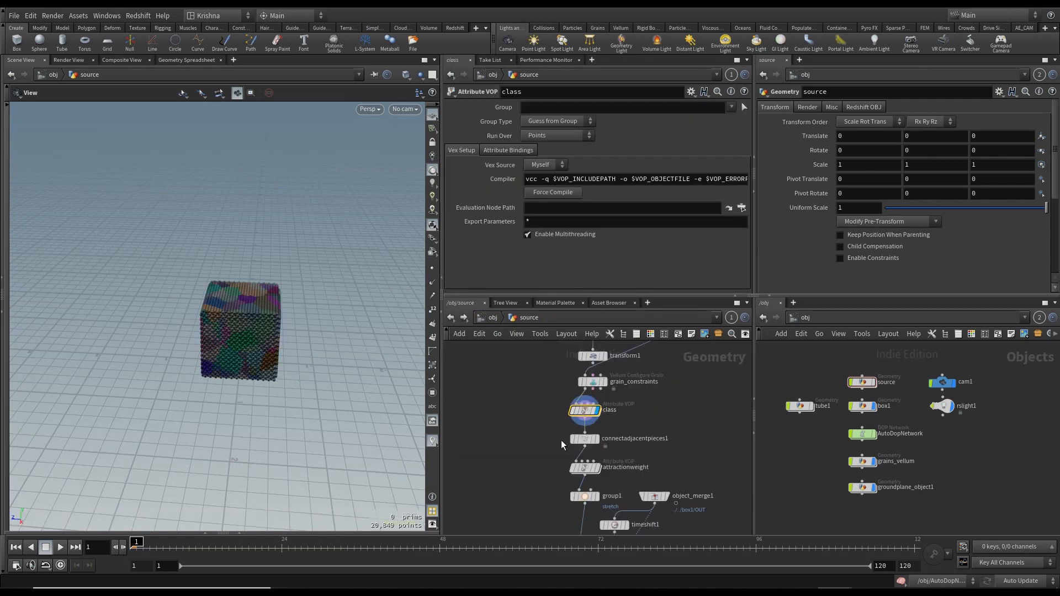
click(590, 468)
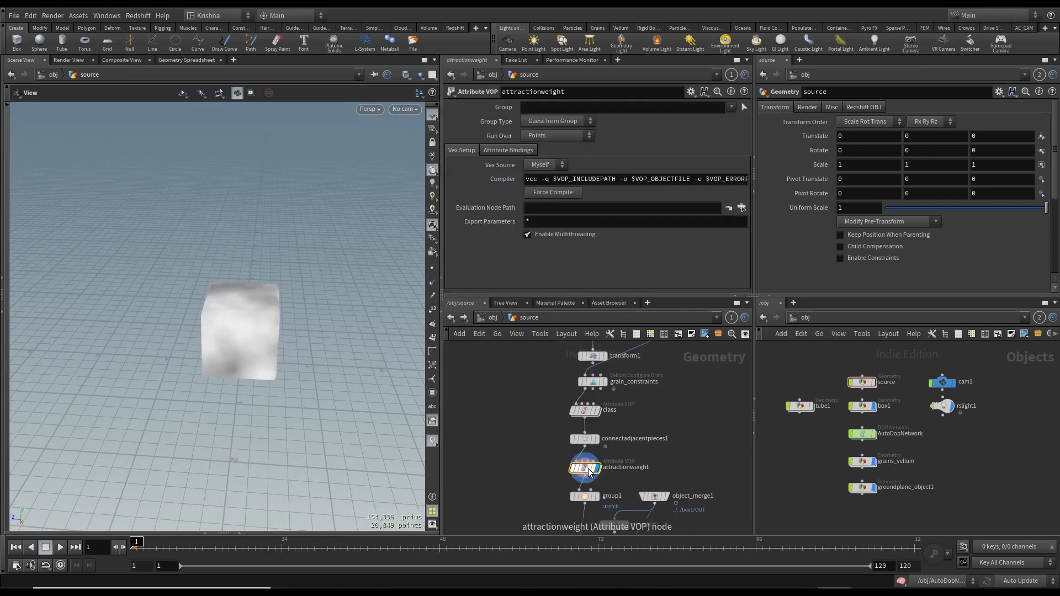
double_click(590, 469)
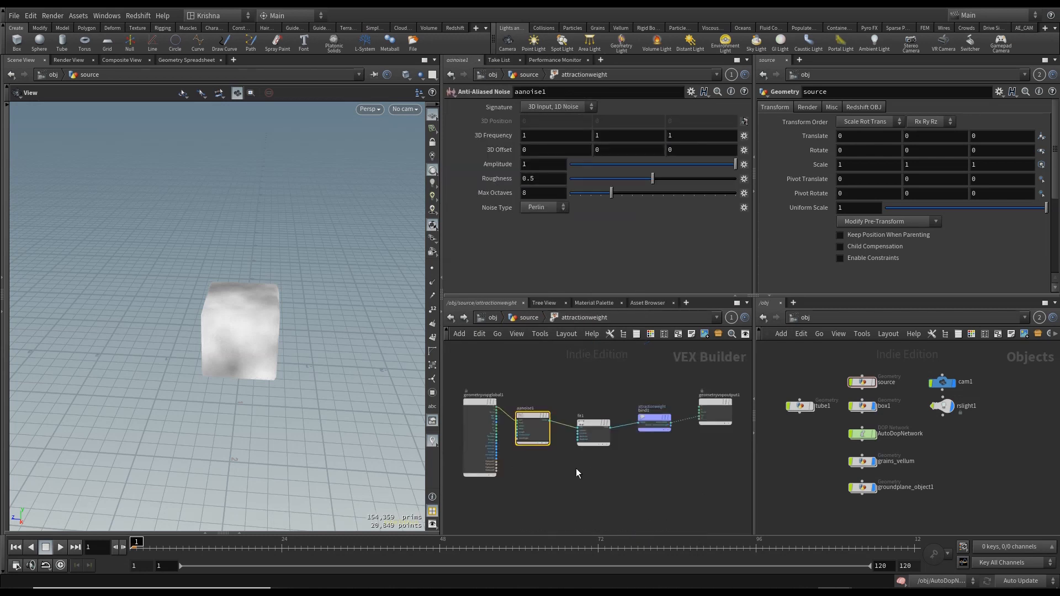
Step: Duplicate aanoise1 below the original and place a Maximum node beside the copy
alt+drag(528, 413, 531, 467)
scroll(537, 469, up, 2)
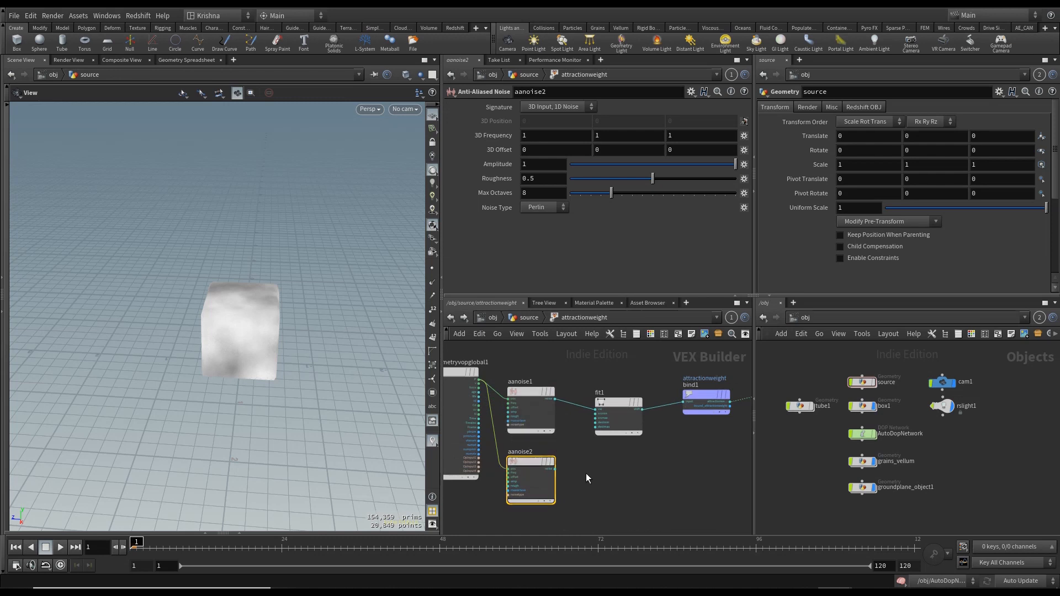
key(Tab)
text(max)
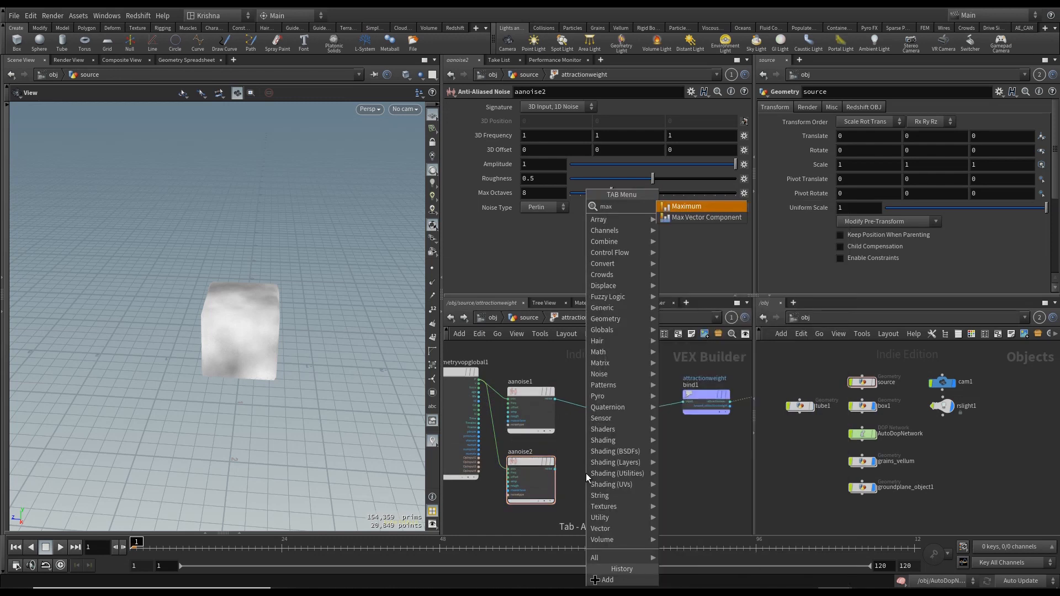
key(Return)
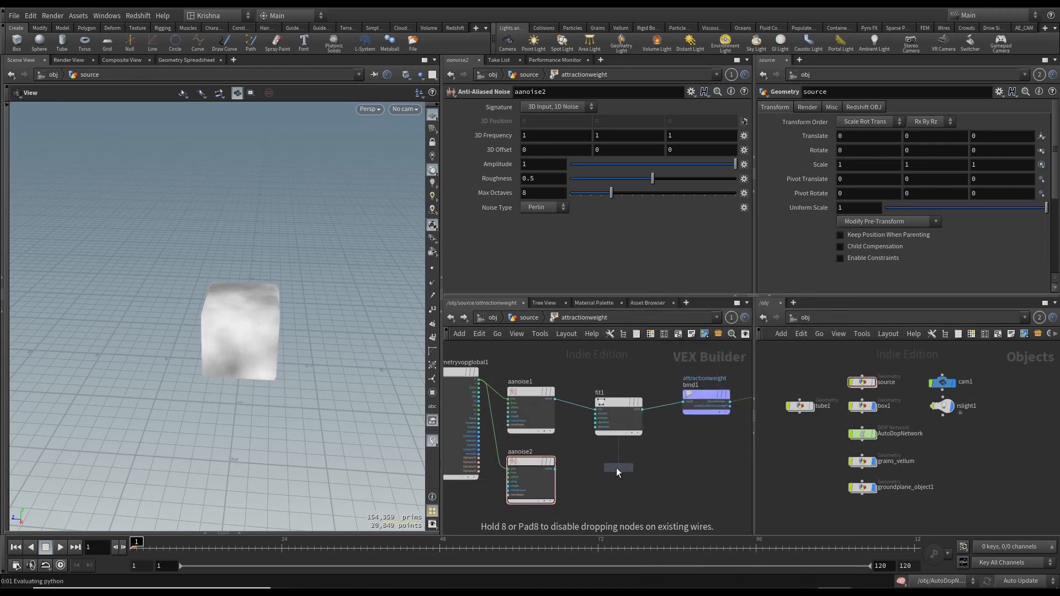
click(614, 469)
Step: Wire the noise outputs of aanoise1 and aanoise2 into max1, and its max output into fit1's val input
scroll(577, 466, up, 2)
click(545, 370)
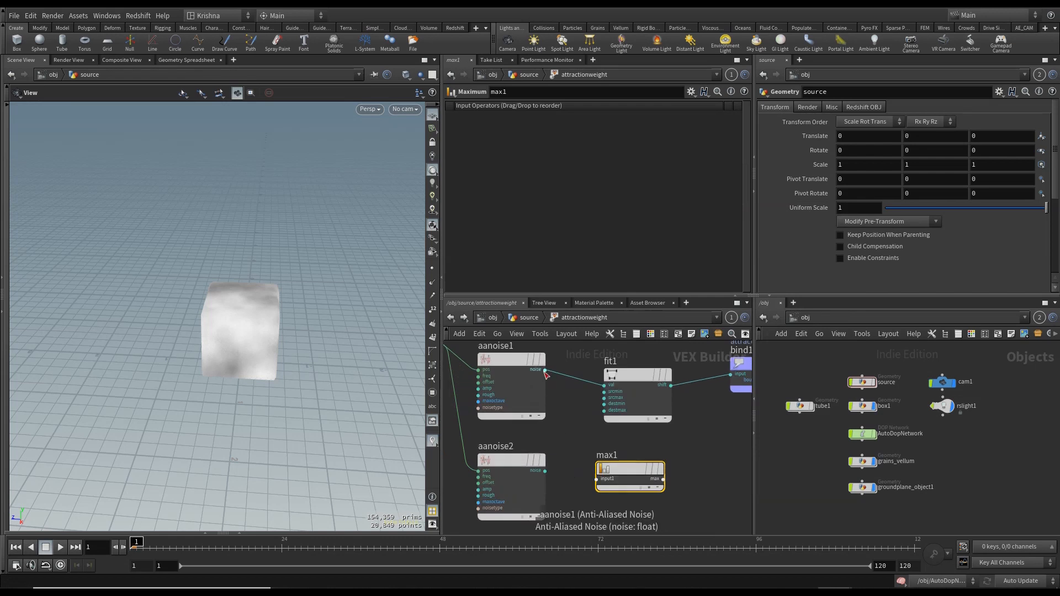
click(581, 468)
click(545, 471)
click(581, 495)
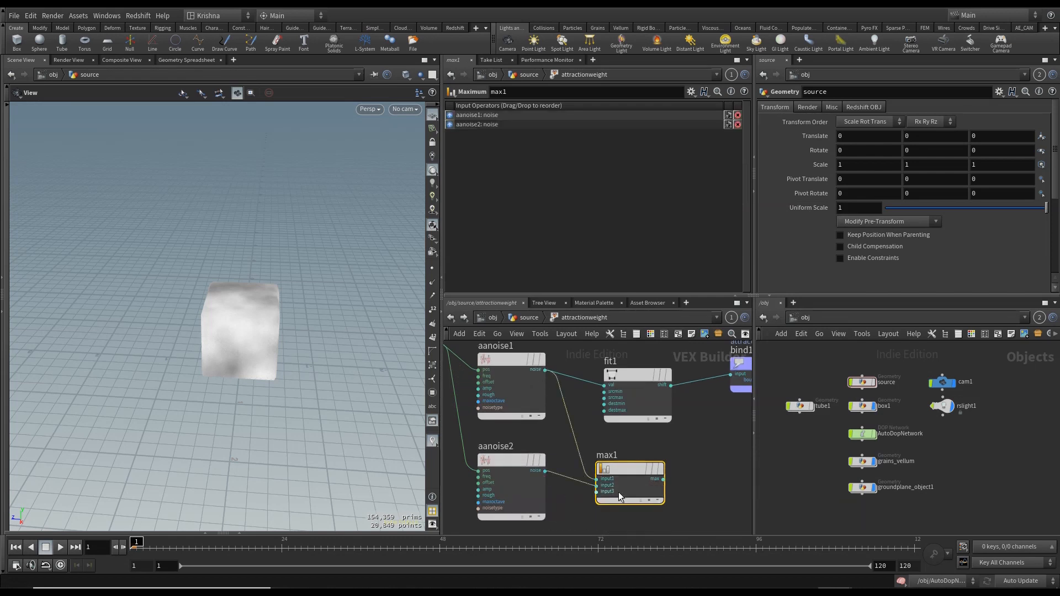
click(663, 479)
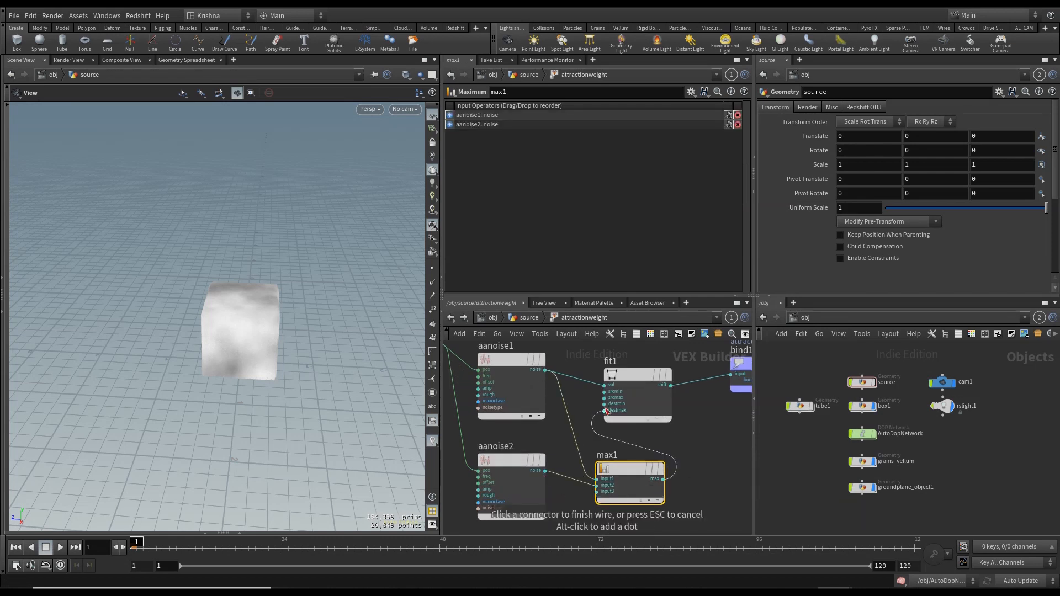
click(606, 391)
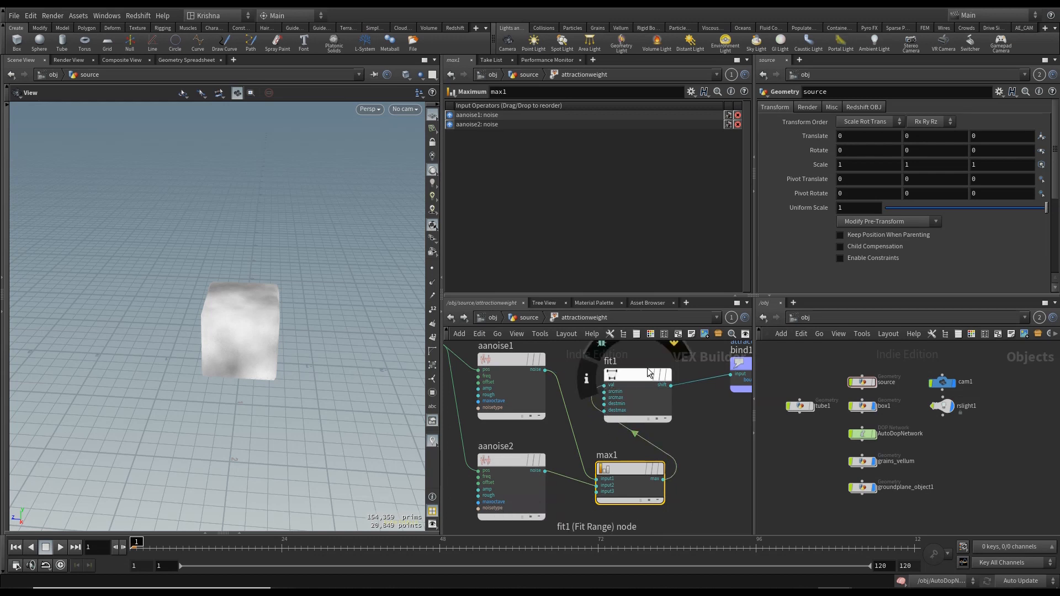
Step: Set aanoise2's 3D Frequency to 4 on all axes and bypass the fit1 node
click(511, 464)
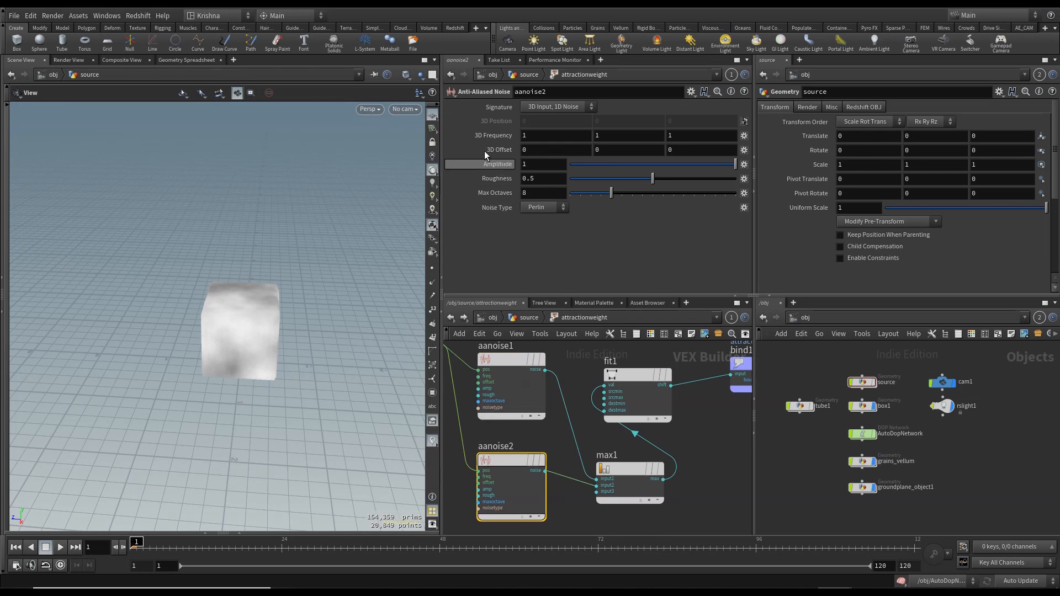
middle_drag(490, 135, 513, 118)
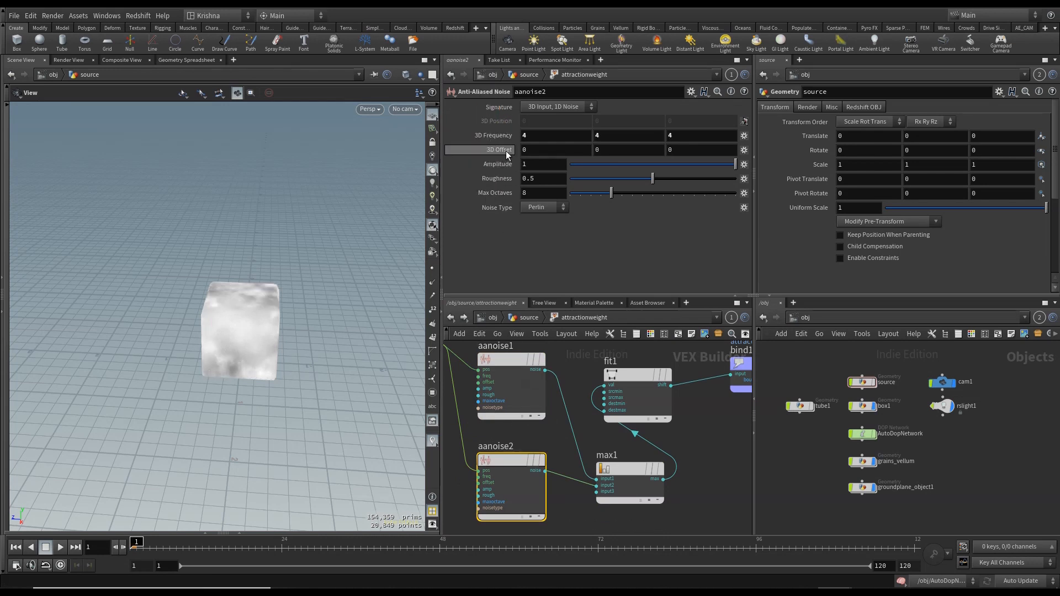
click(625, 377)
scroll(610, 419, down, 3)
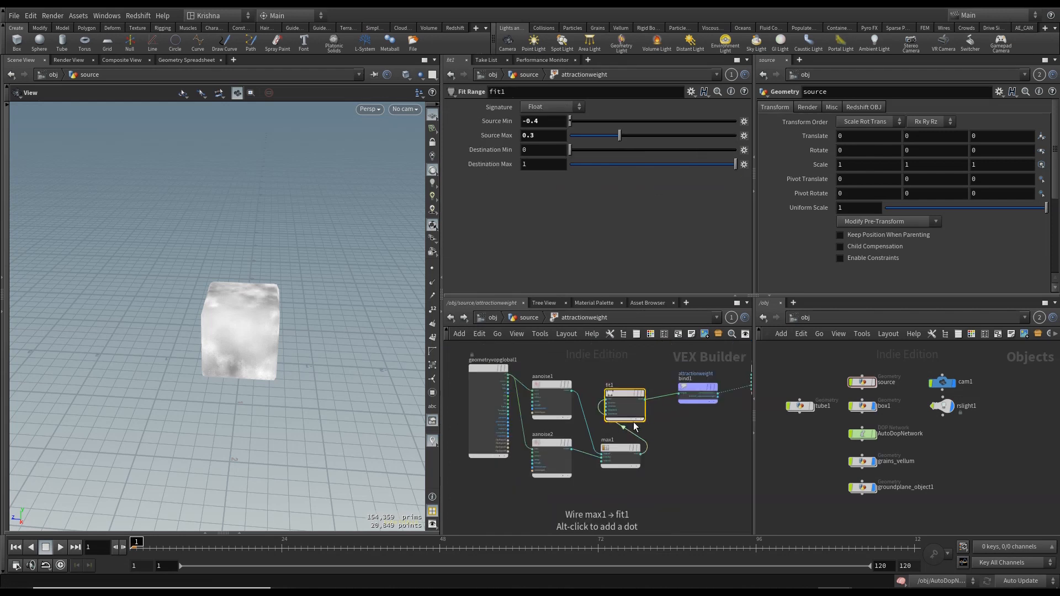
mouse_move(629, 395)
click(647, 376)
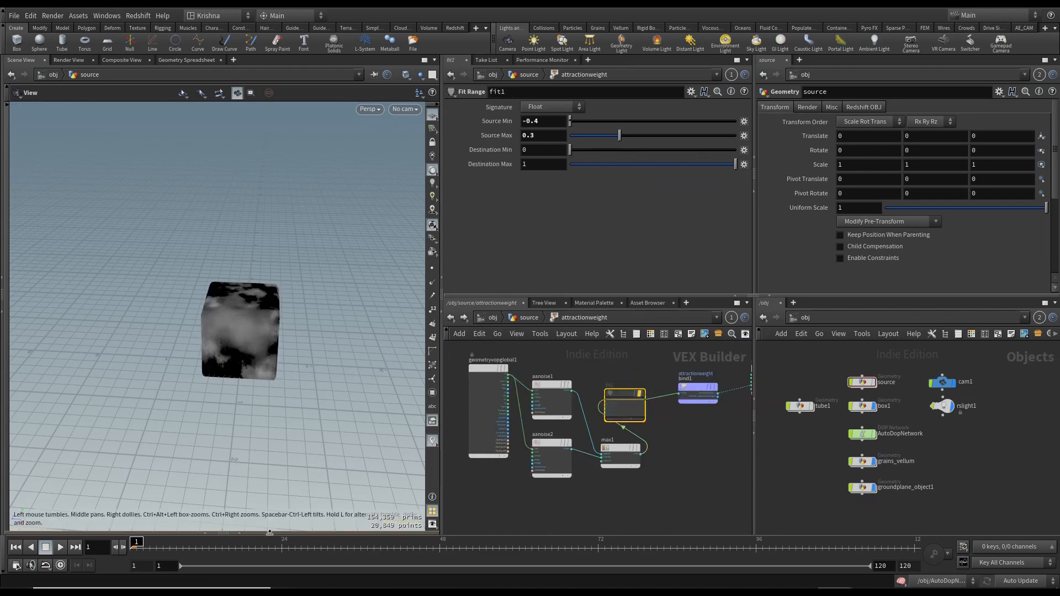
Step: Show the point attributes in the geometry spreadsheet and sort by attractionweight to examine its highest and lowest values
click(244, 533)
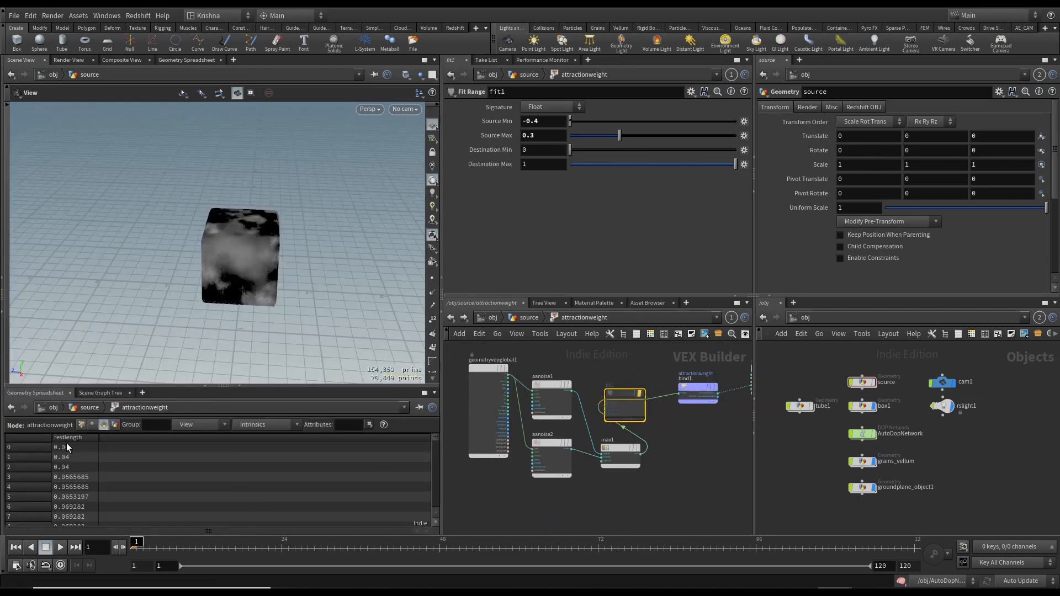
click(81, 425)
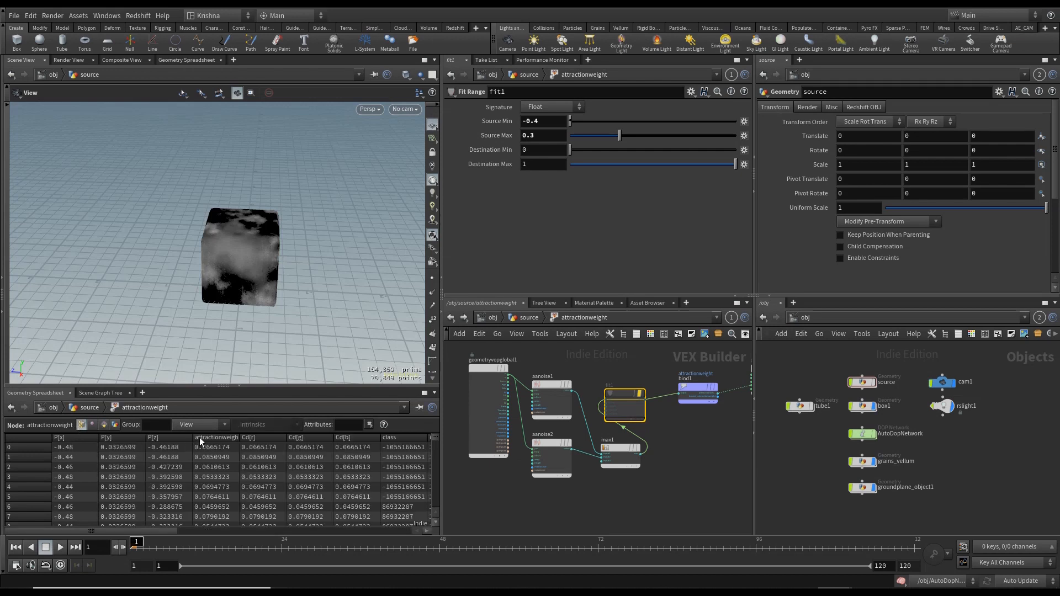
click(214, 438)
click(21, 438)
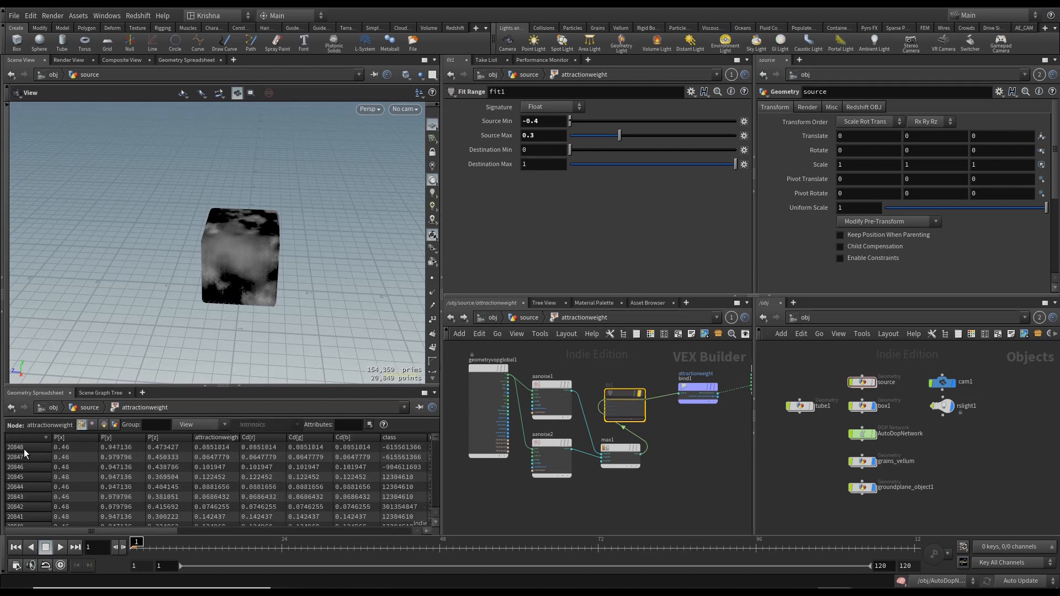
click(28, 439)
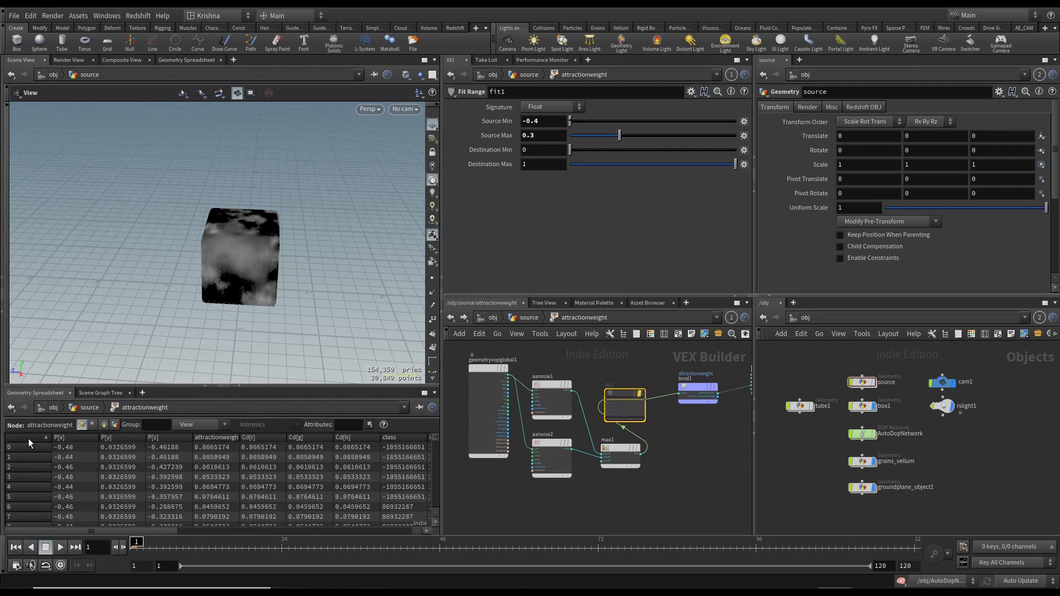
click(224, 438)
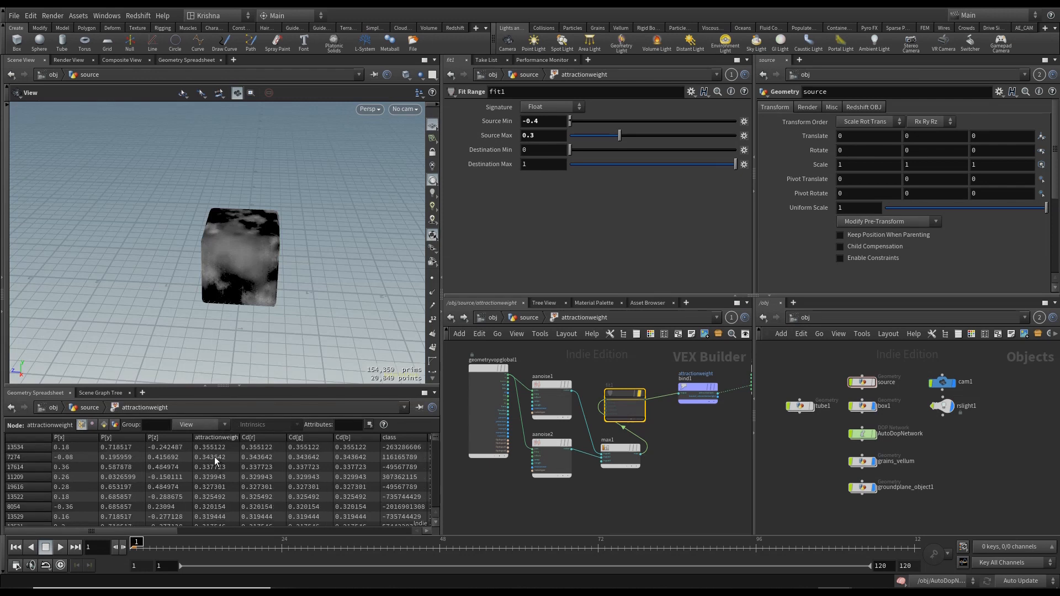
click(223, 440)
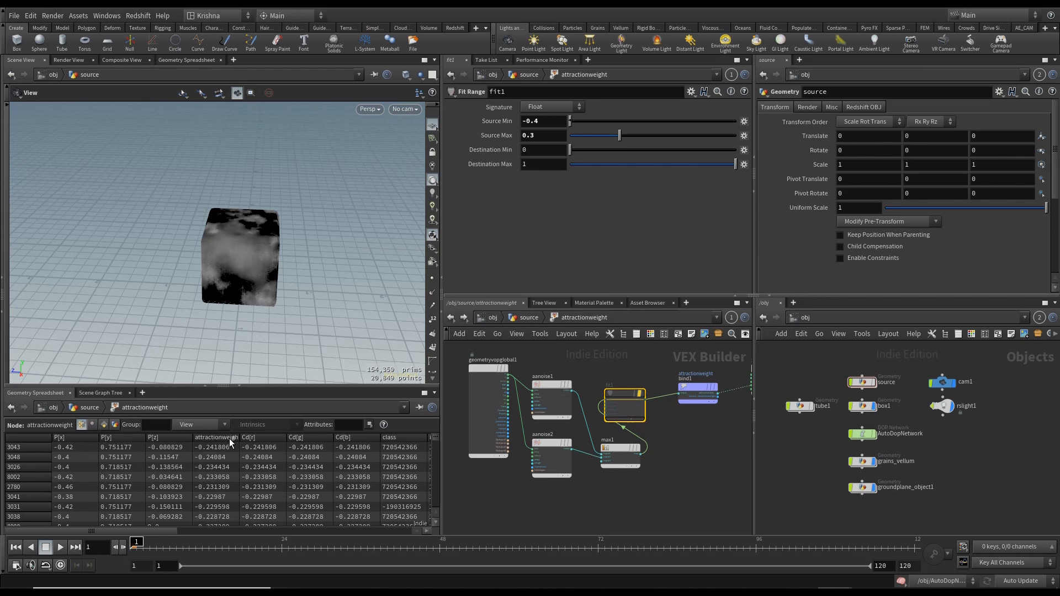
click(229, 438)
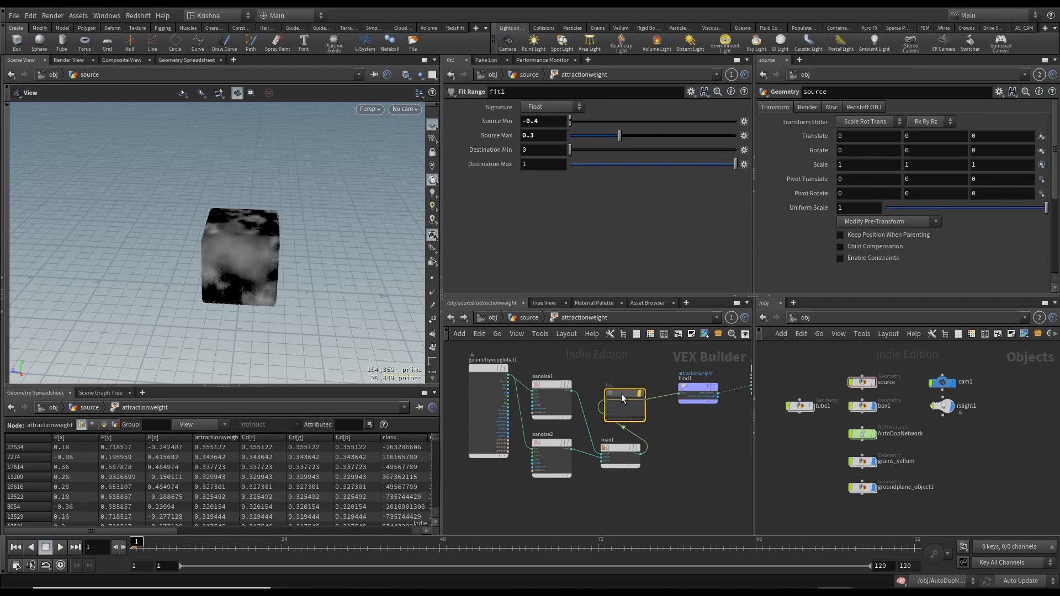
Step: Set fit1's Source Min to -0.24 and Source Max to 0.35 from the sorted attractionweight extremes, and re-enable the node
click(549, 125)
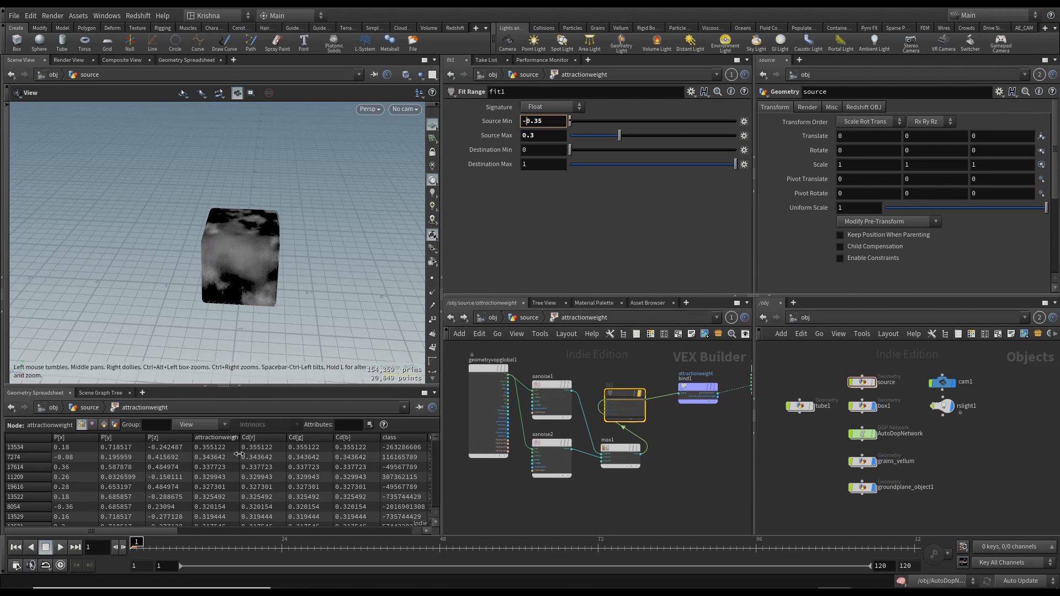
click(230, 440)
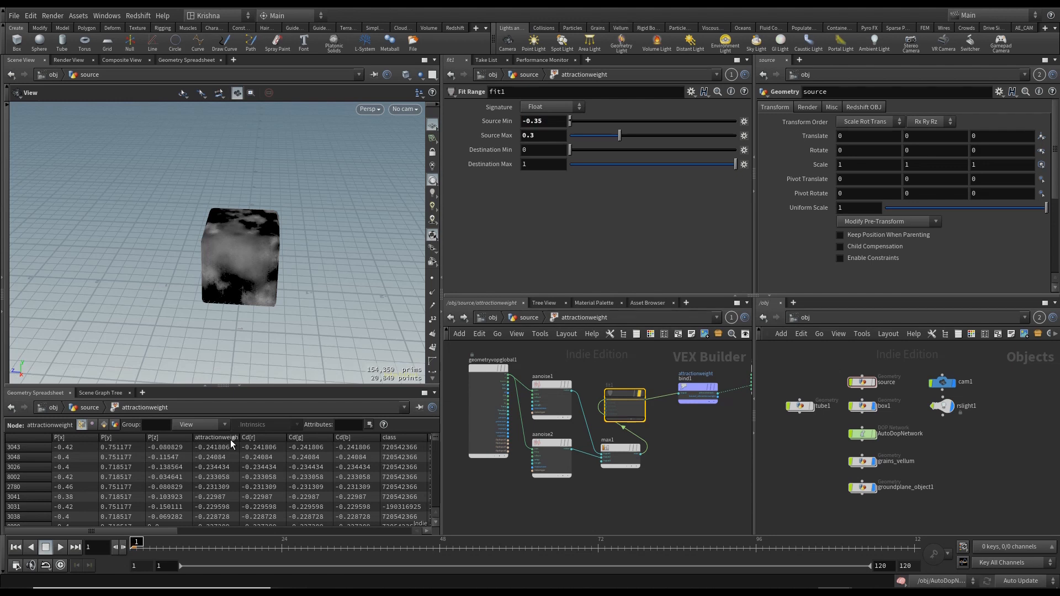
click(231, 440)
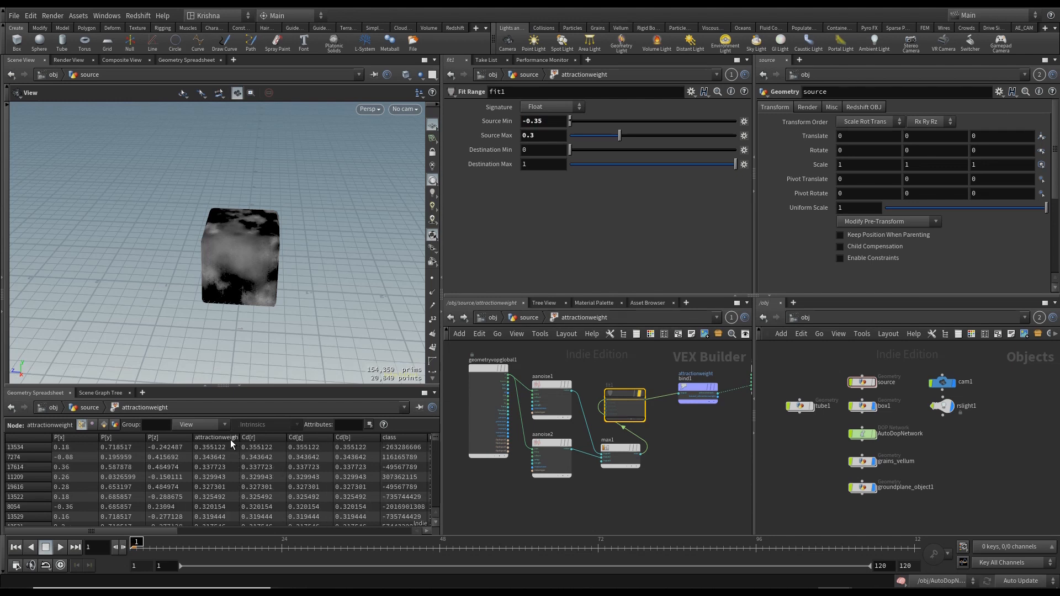
click(553, 127)
text(-0.)
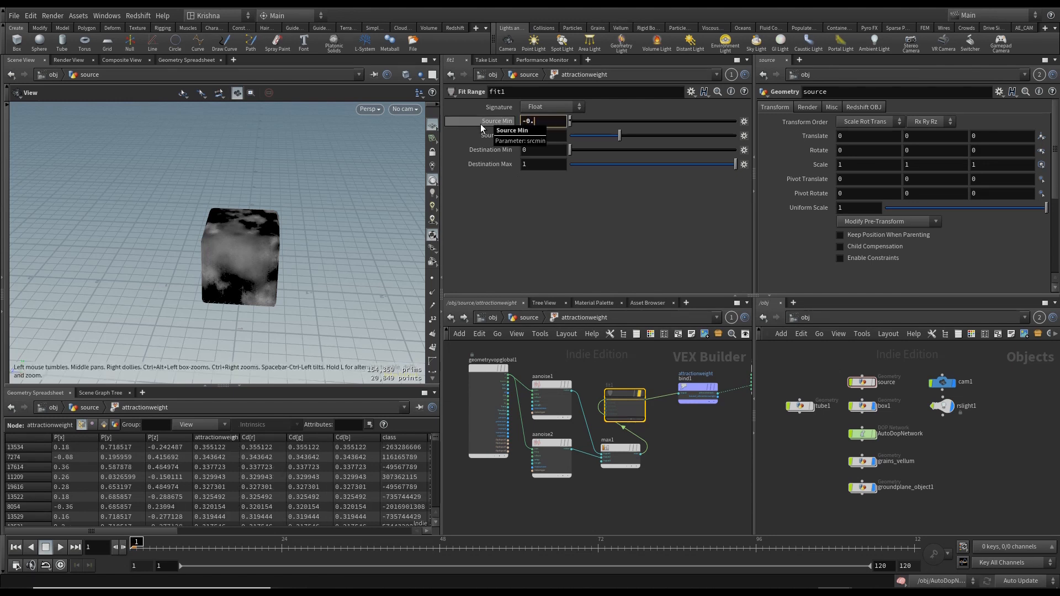
text(24)
key(Tab)
text(0.3)
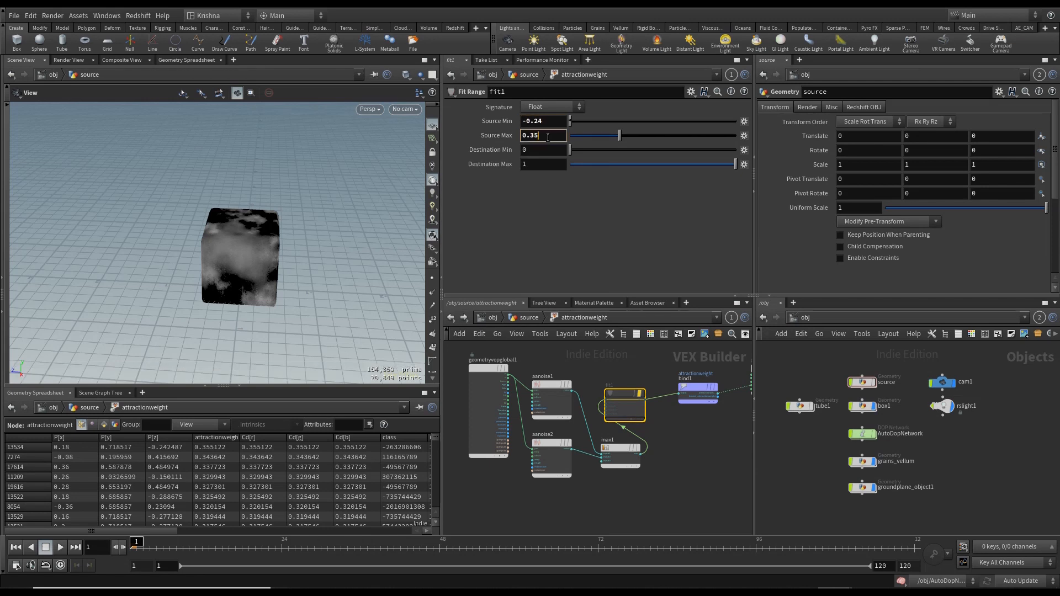
key(Return)
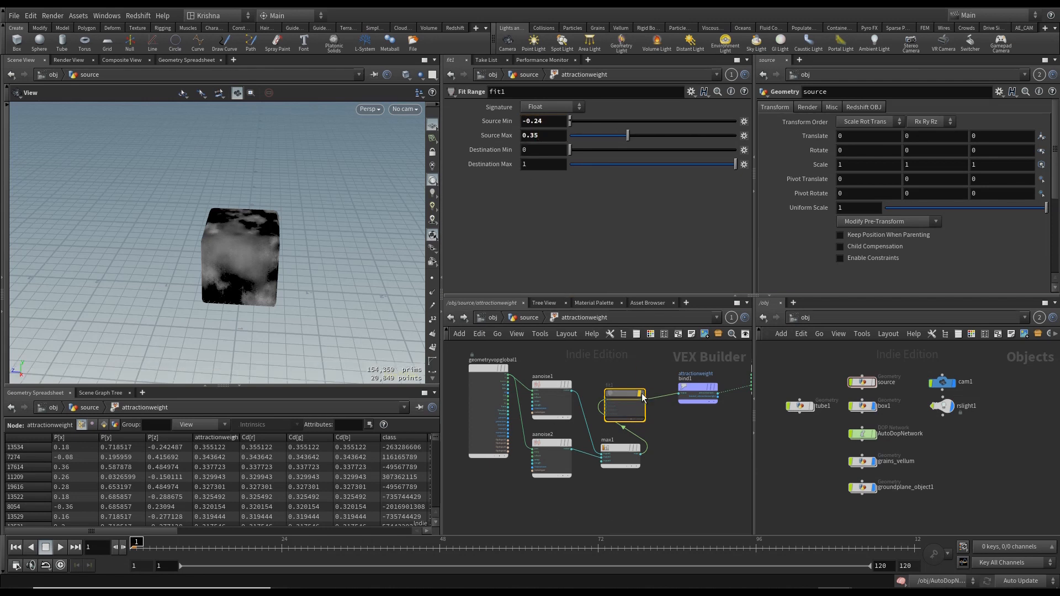
Step: Return to the object level, save the scene, and collapse the geometry spreadsheet to enlarge the 3D view
click(529, 318)
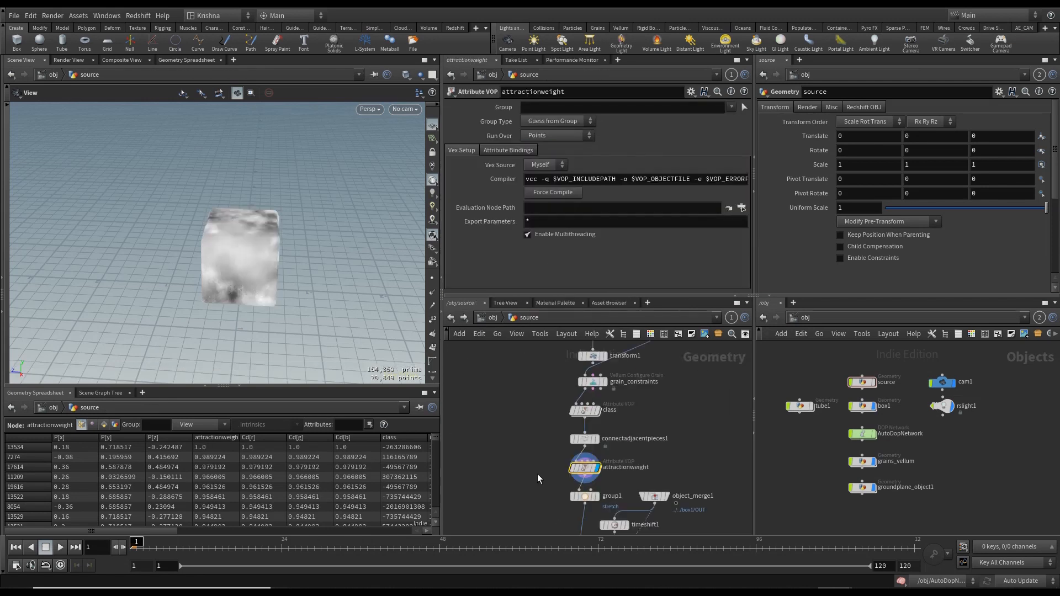
key(ctrl+s)
scroll(548, 451, down, 3)
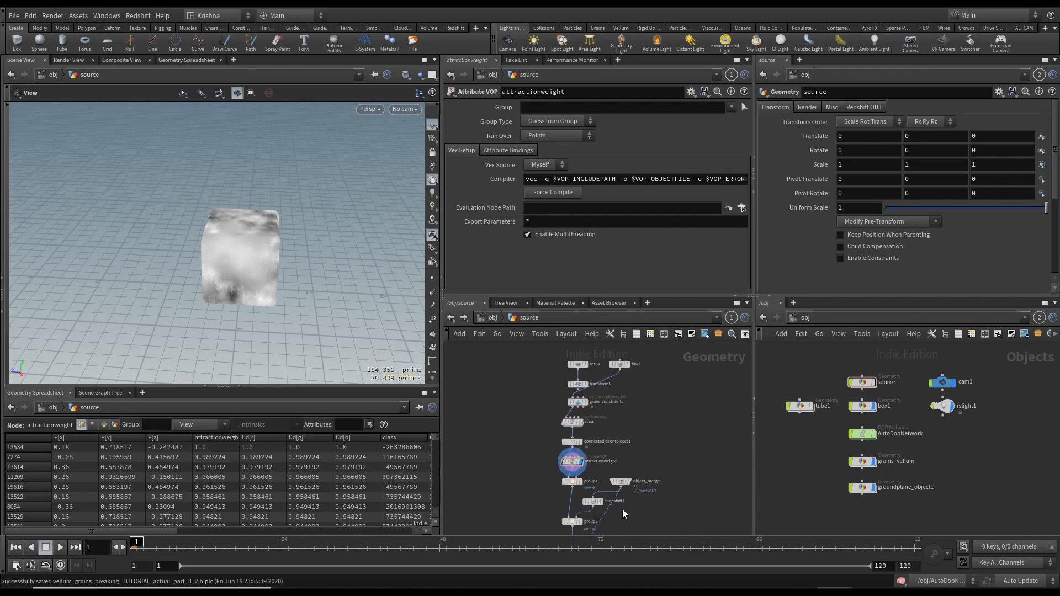
middle_drag(632, 509, 648, 426)
middle_drag(654, 482, 648, 394)
scroll(613, 467, up, 2)
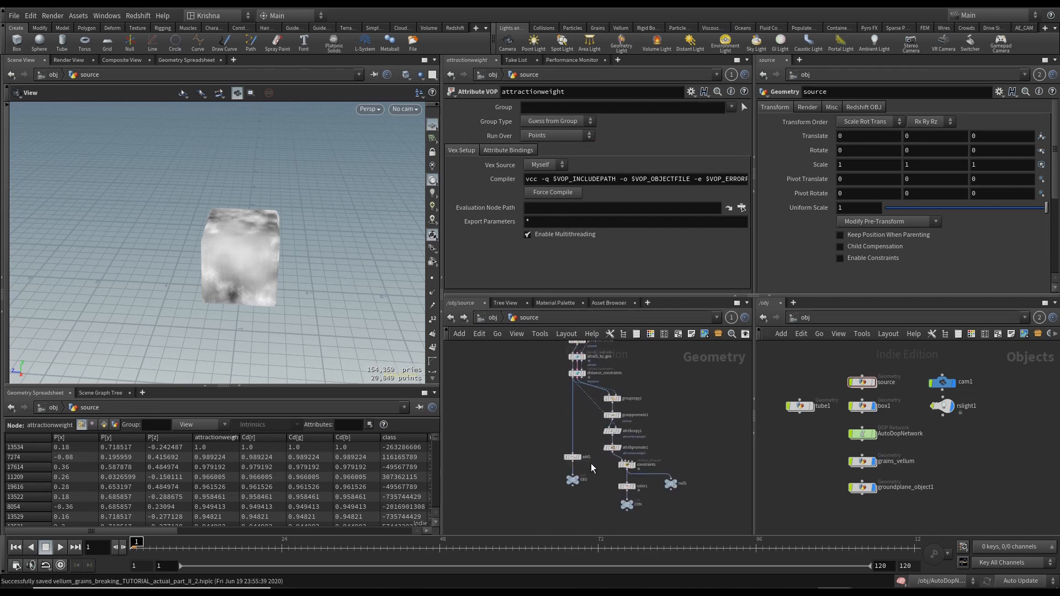
click(552, 478)
click(493, 319)
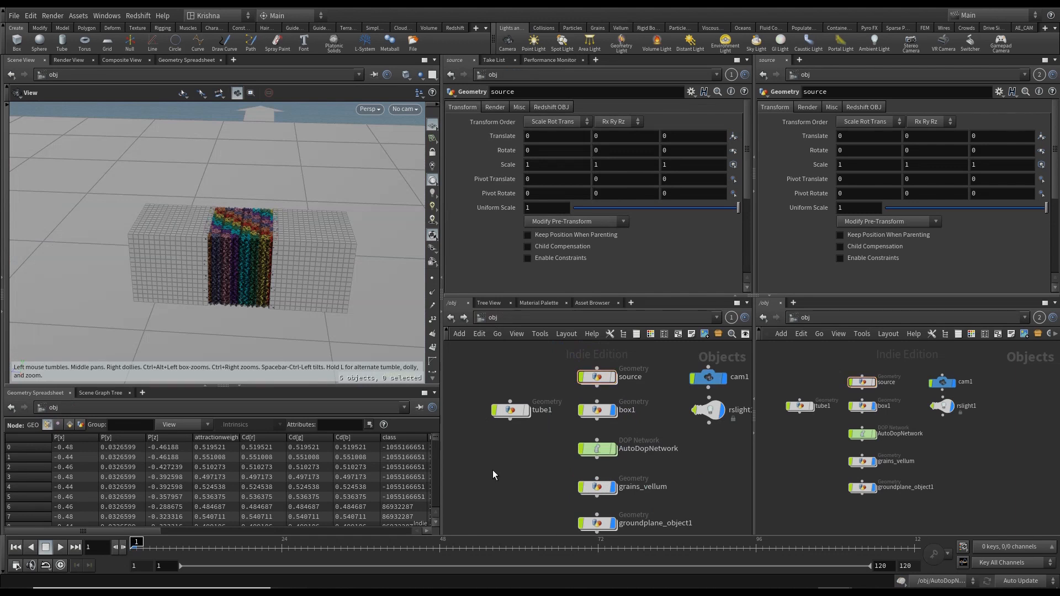
key(ctrl+s)
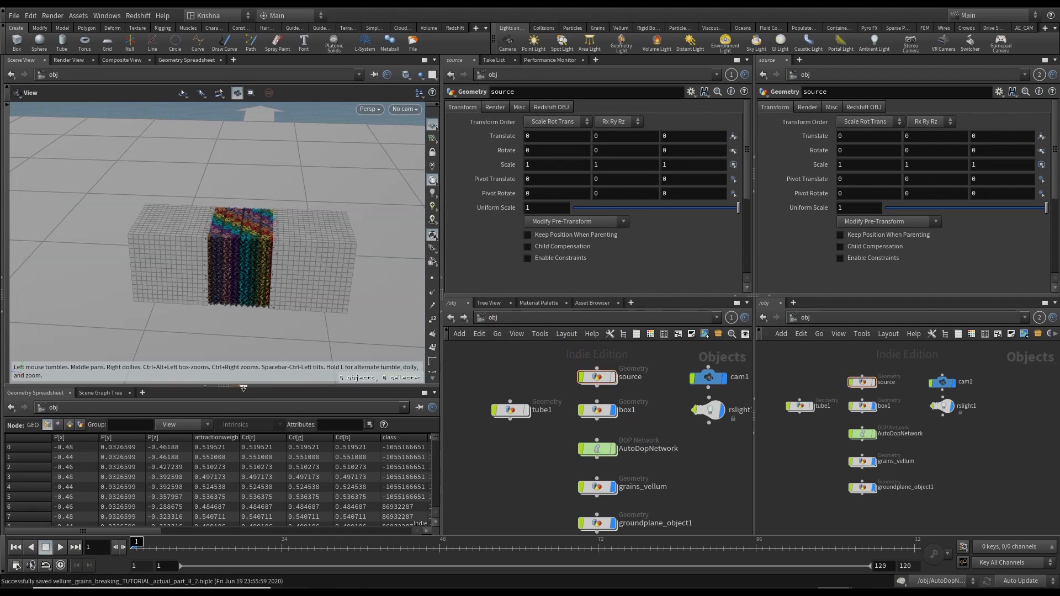
click(244, 388)
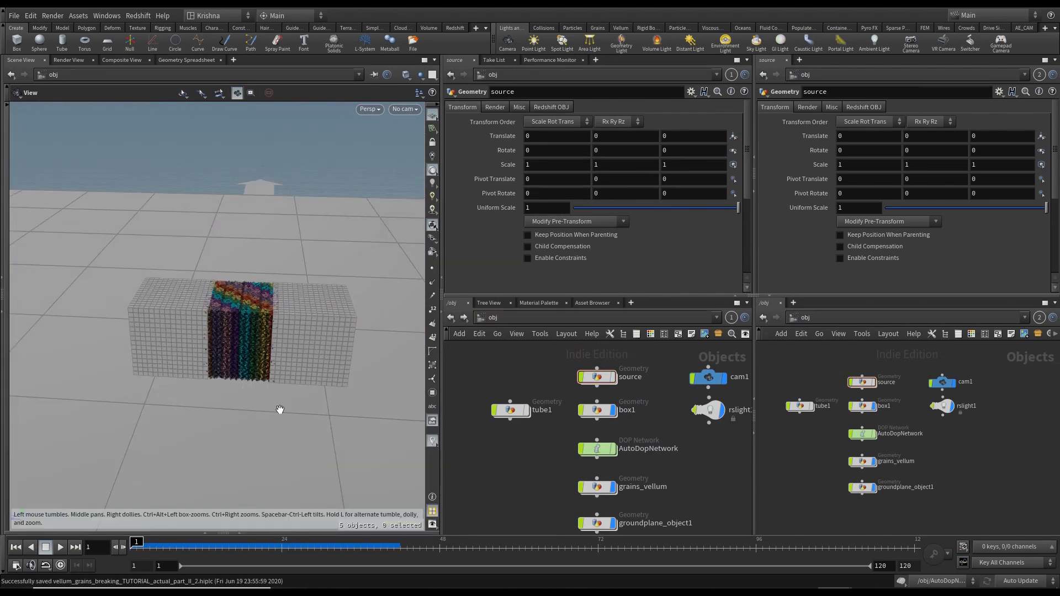
Step: Play the grain simulation twice, examine the tearing between the boxes from different angles, and rewind to frame 1
click(56, 548)
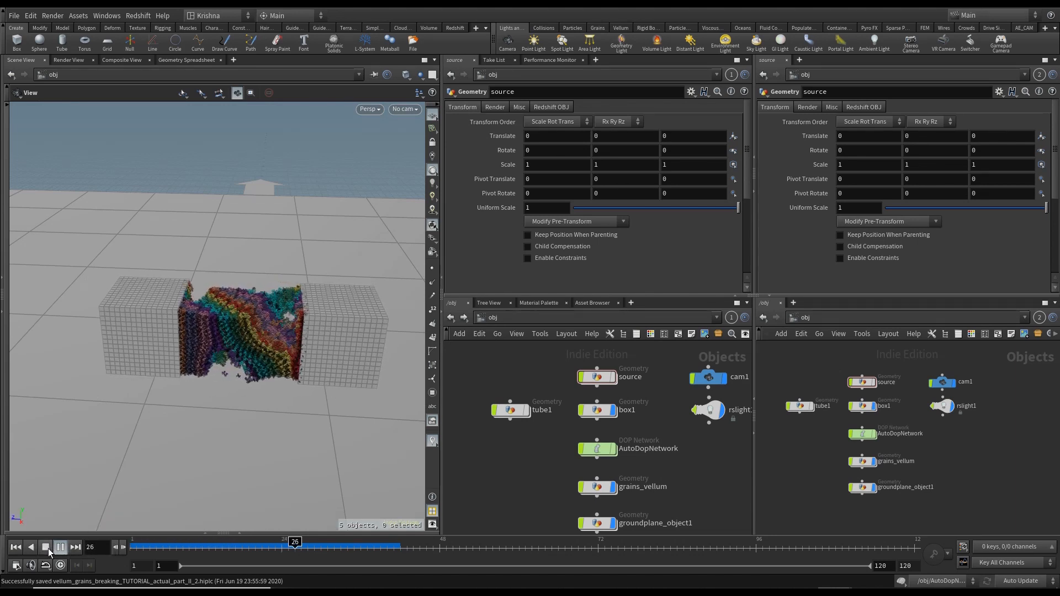
click(48, 549)
drag(227, 321, 176, 386)
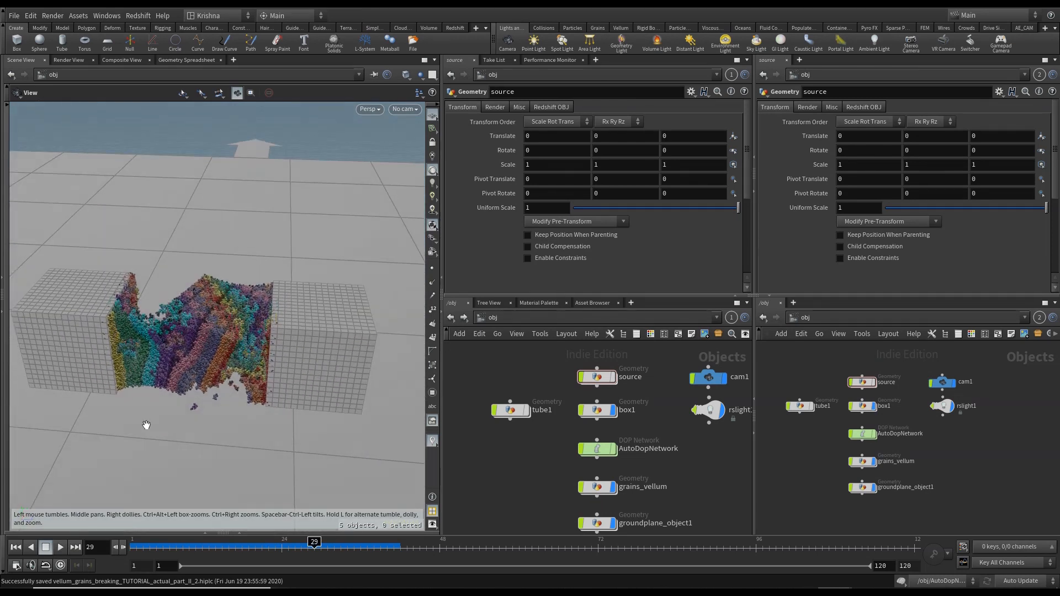
click(16, 547)
click(61, 547)
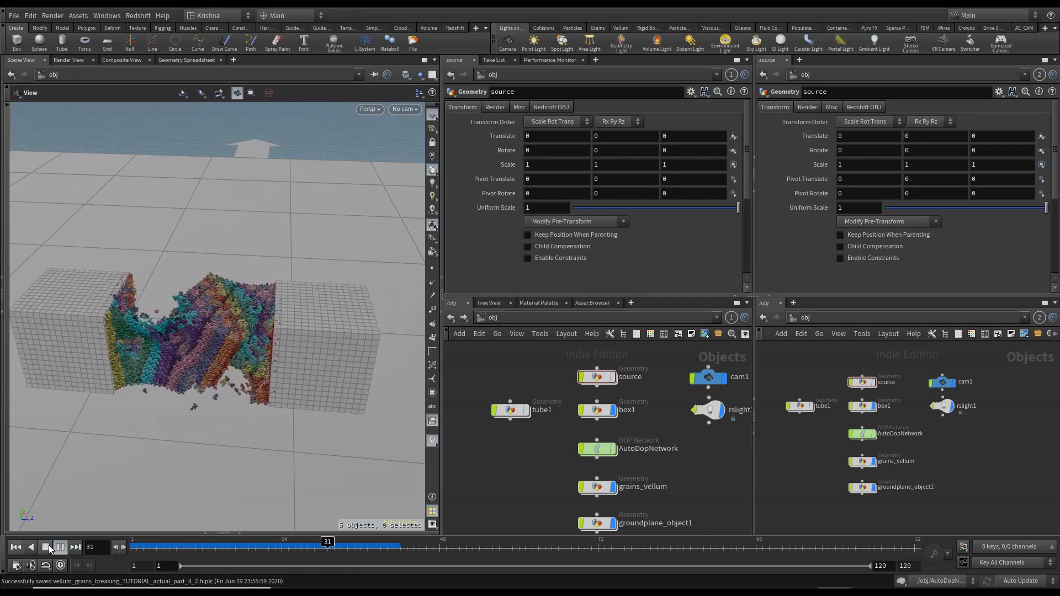
click(46, 547)
drag(148, 335, 198, 352)
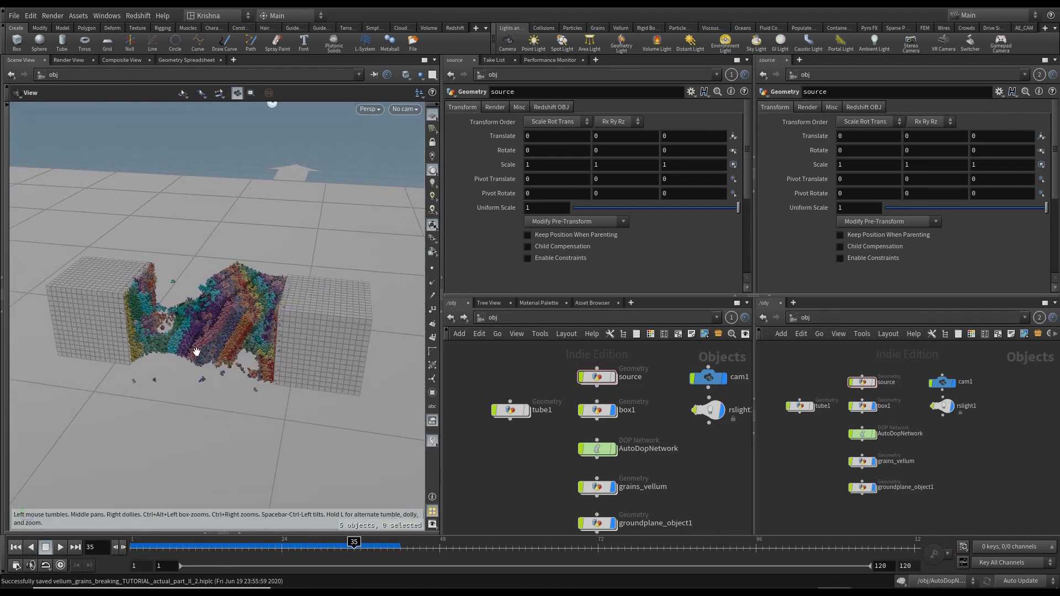
click(16, 546)
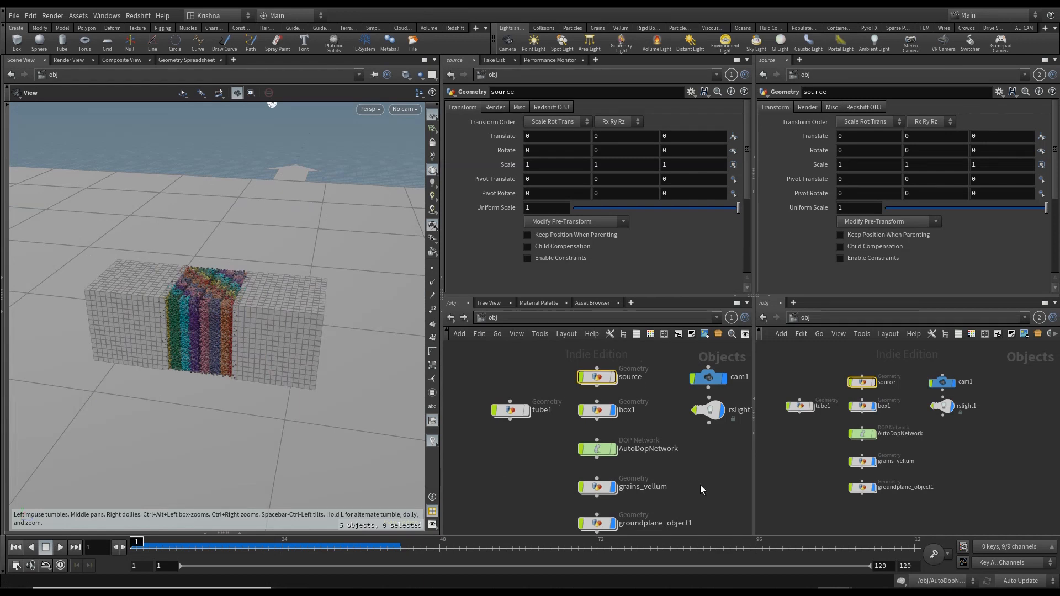
Step: Bypass the attribfrommap1 node inside the grains_vellum network
middle_drag(700, 490, 698, 434)
double_click(595, 432)
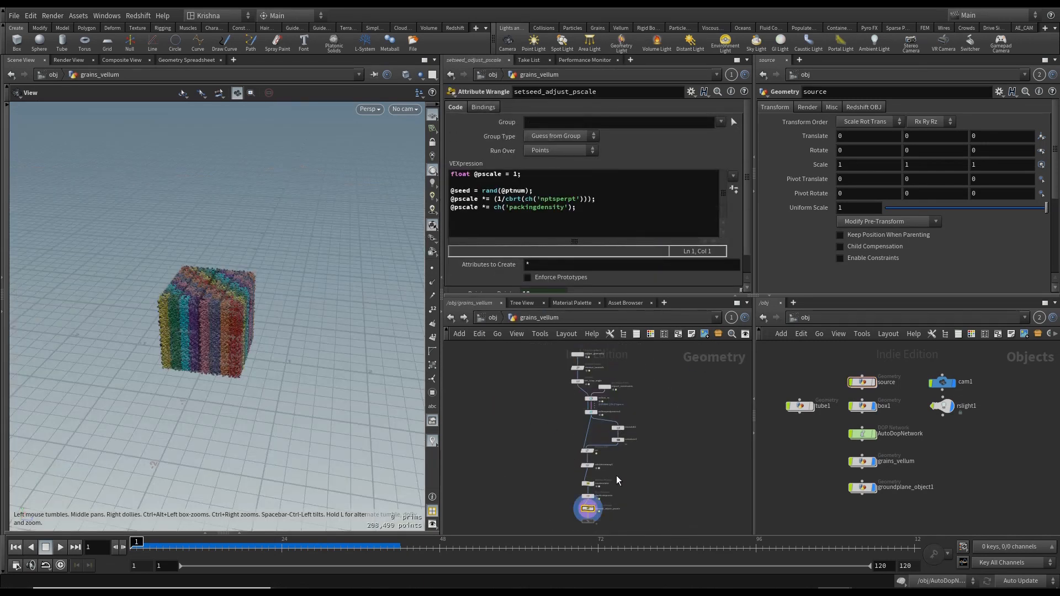
scroll(617, 476, up, 5)
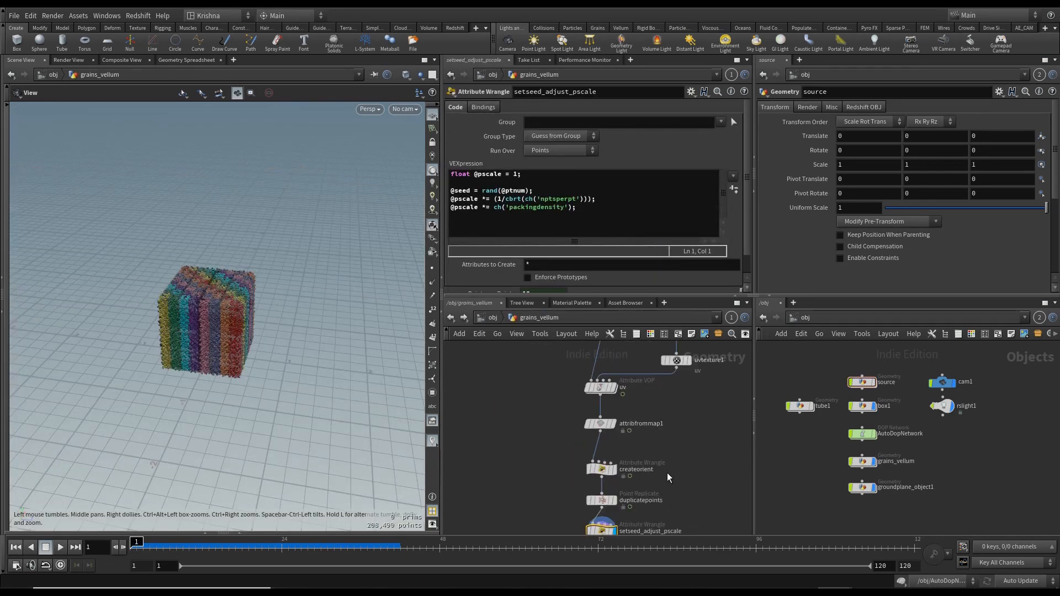
middle_drag(667, 473, 668, 524)
click(602, 474)
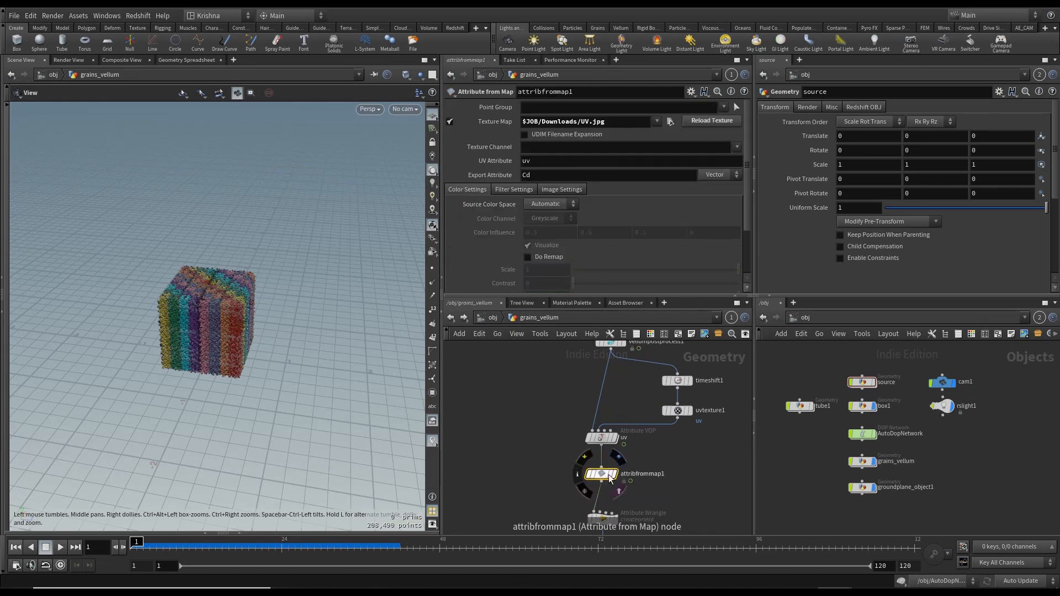
click(586, 458)
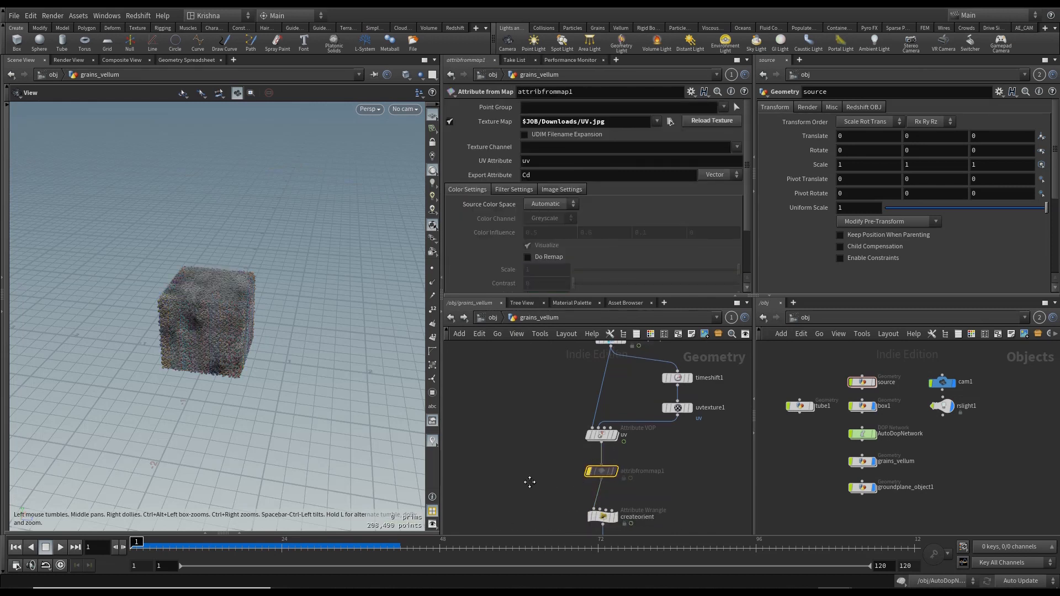
Step: Enable and display the color node at the end of the chain and set its ramp attribute to attractionweight
middle_drag(529, 478, 534, 396)
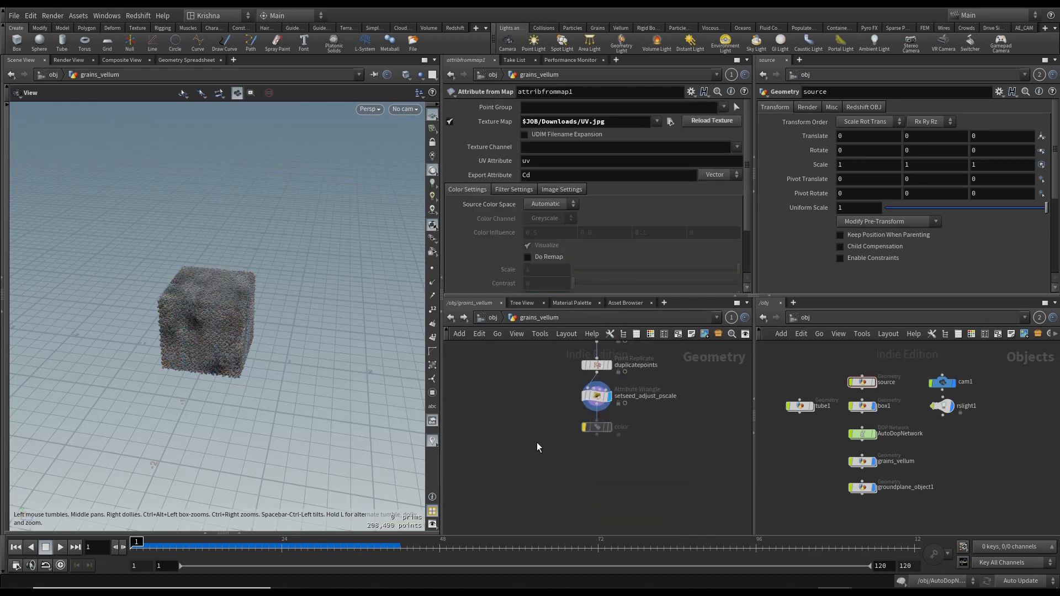
click(609, 428)
click(597, 427)
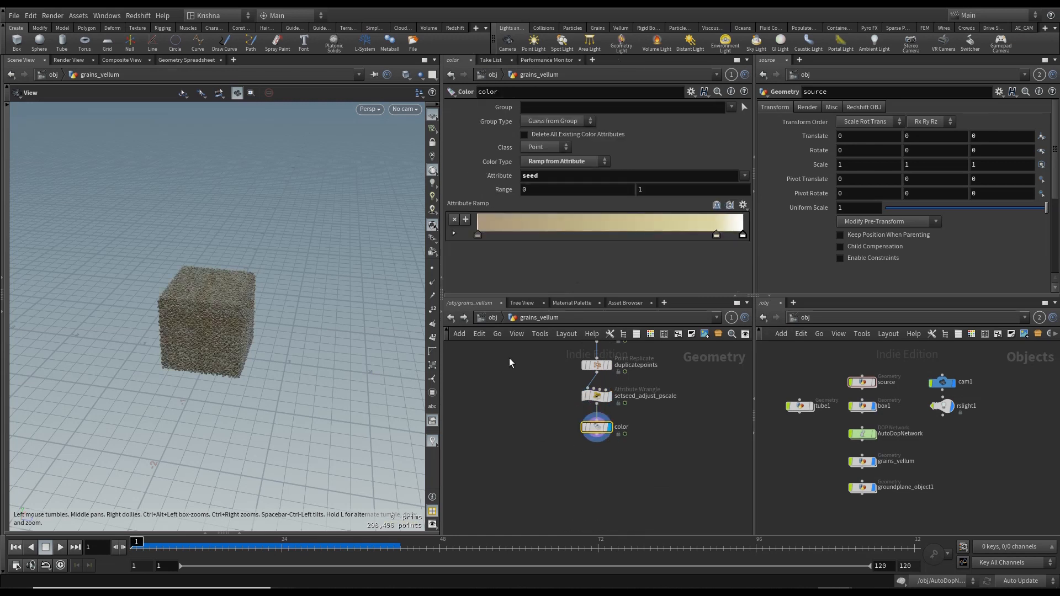
double_click(559, 179)
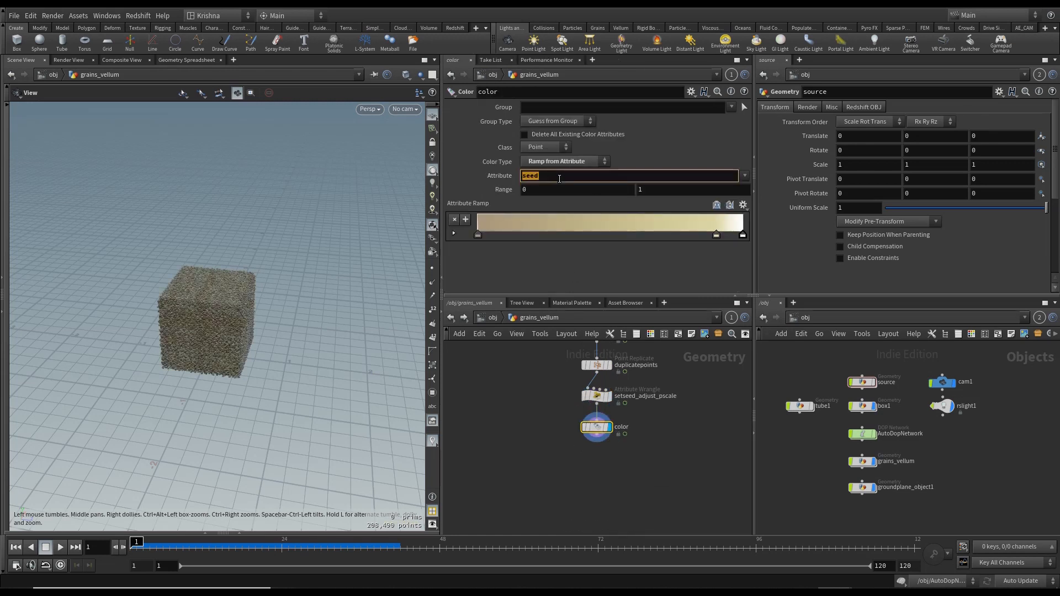
text(attraction_weight)
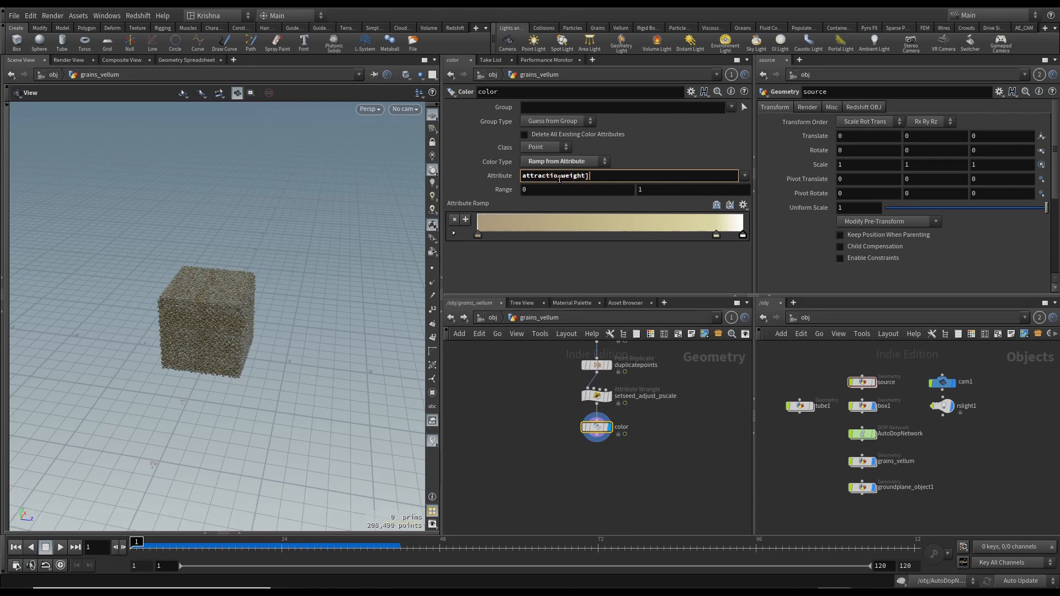
key(Return)
scroll(540, 454, up, 5)
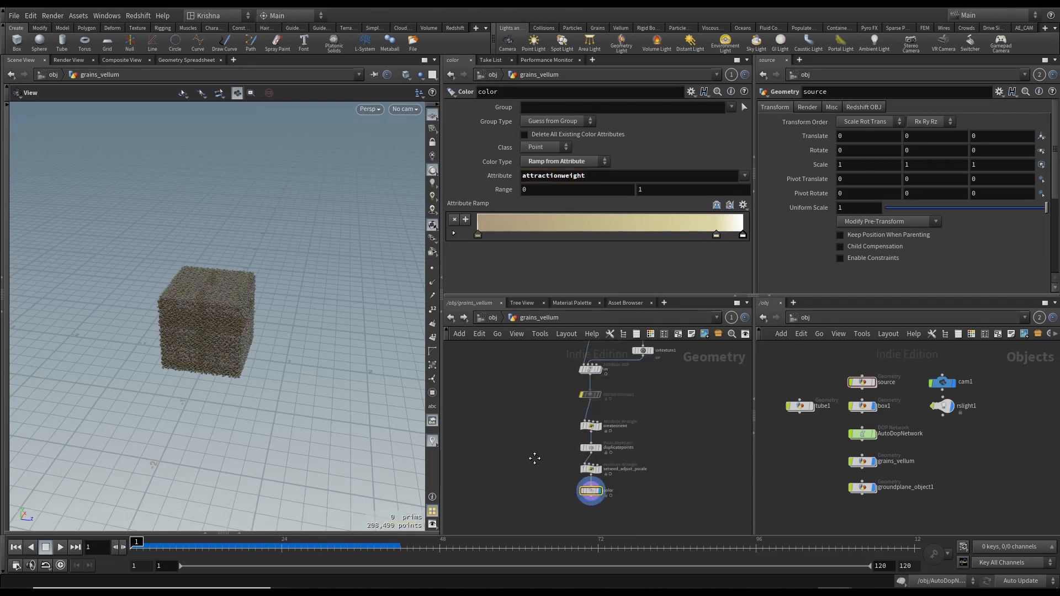
click(610, 407)
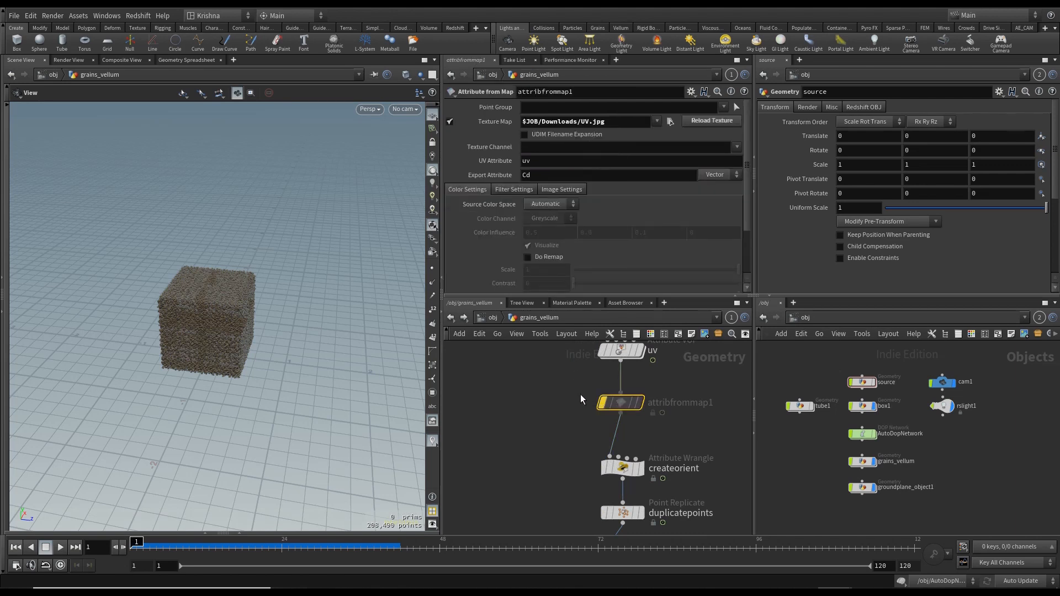
scroll(556, 400, down, 3)
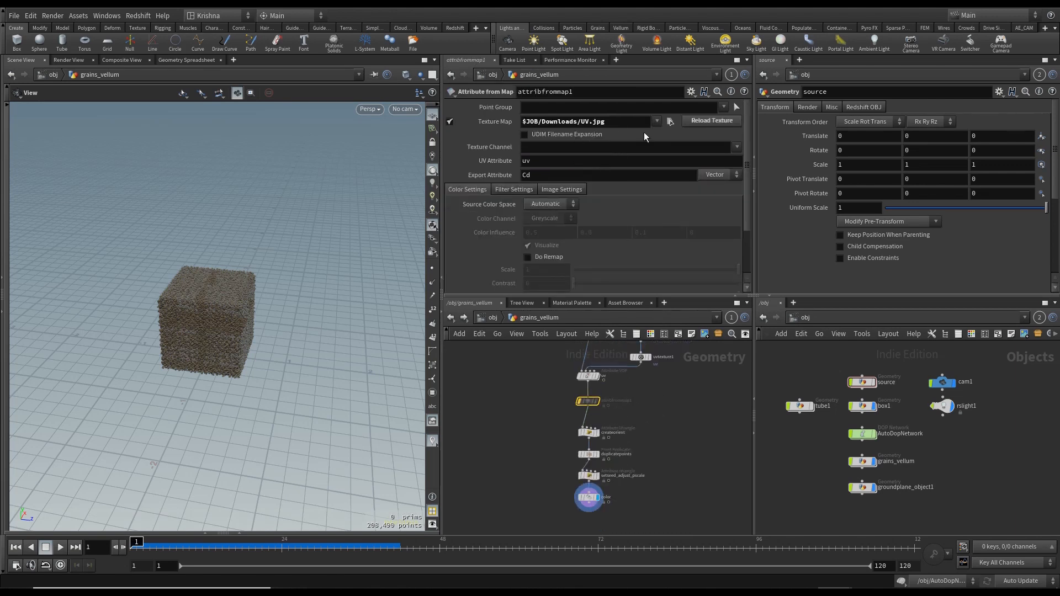
scroll(615, 473, up, 3)
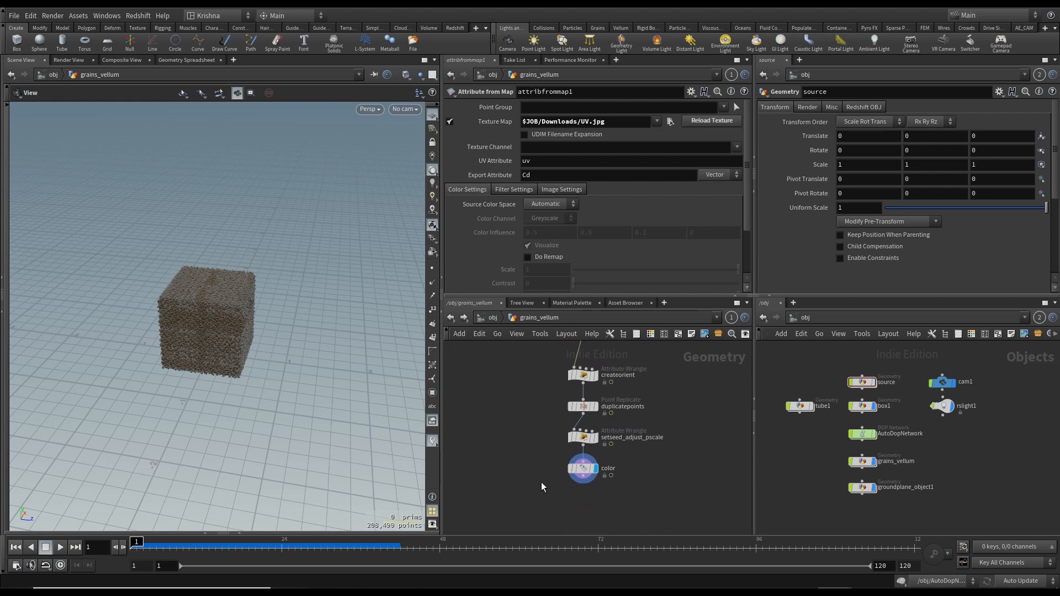
Step: Apply the Infra-Red preset to the color node's attribute ramp and inspect the recoloured grain cube
click(589, 468)
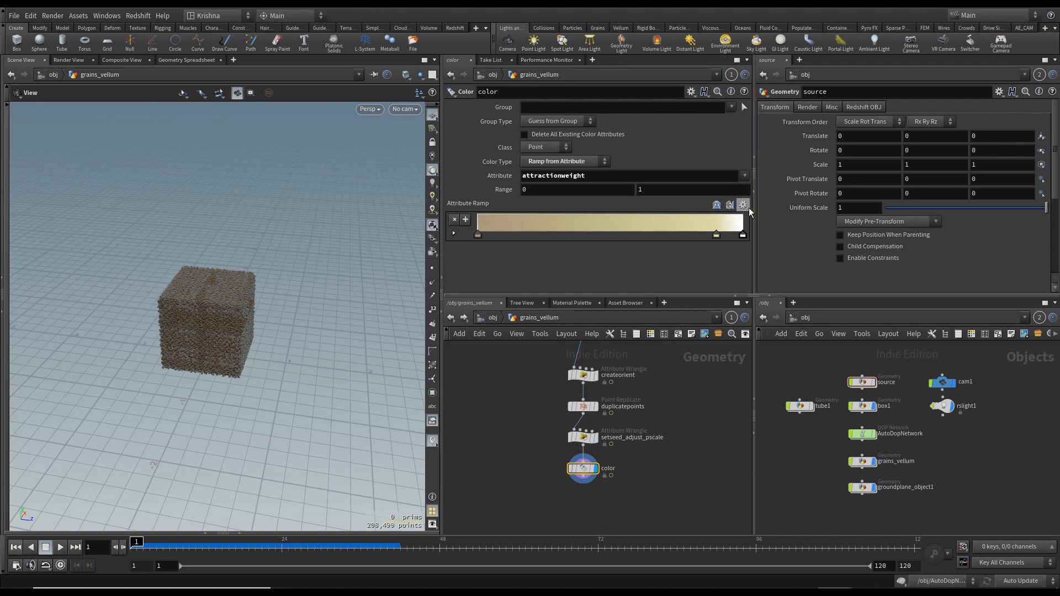
click(744, 206)
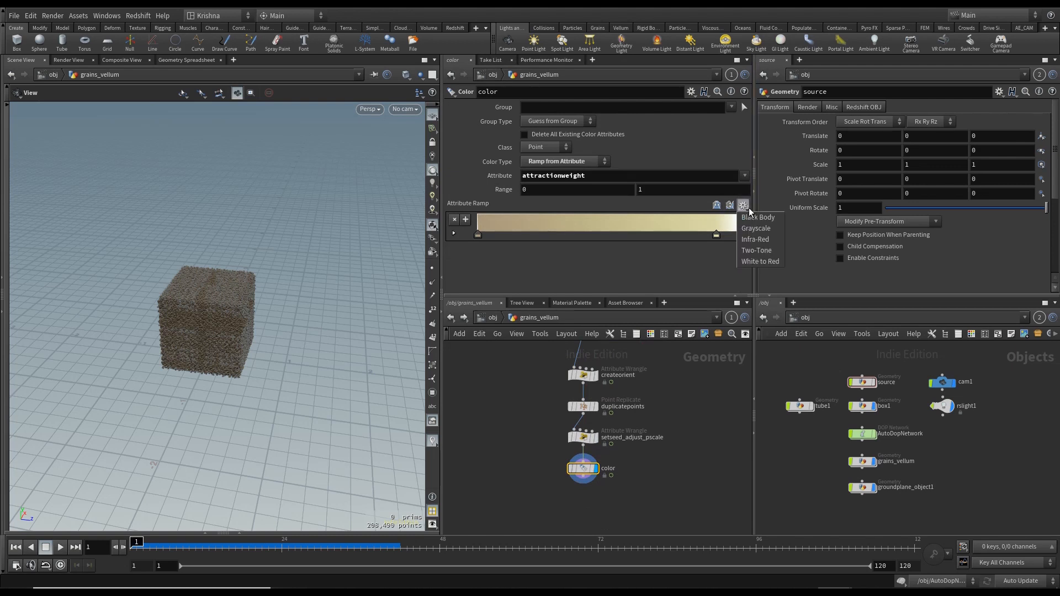
click(753, 241)
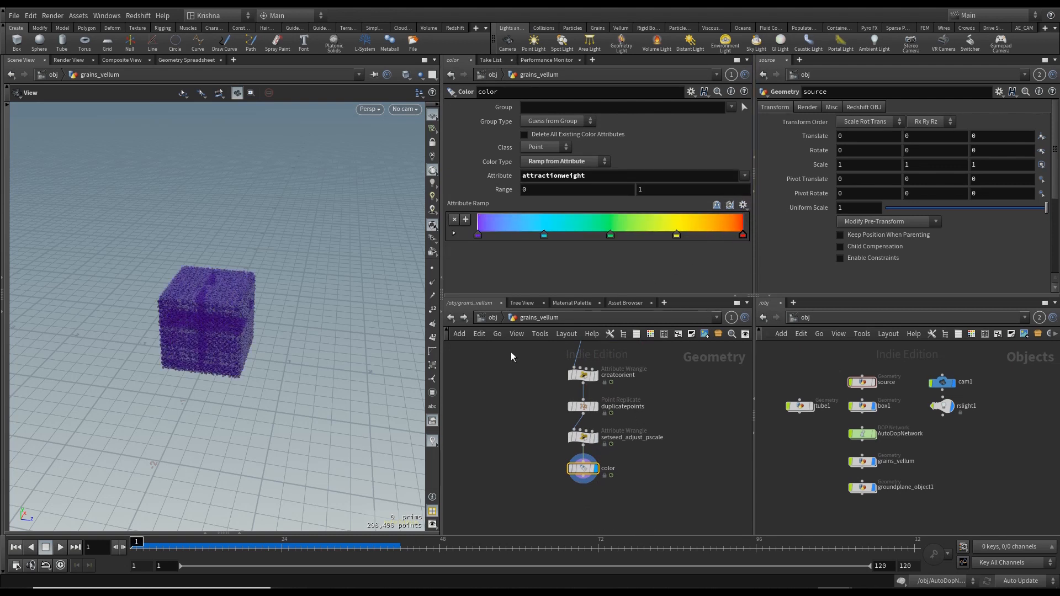
drag(208, 303, 215, 307)
scroll(201, 304, up, 4)
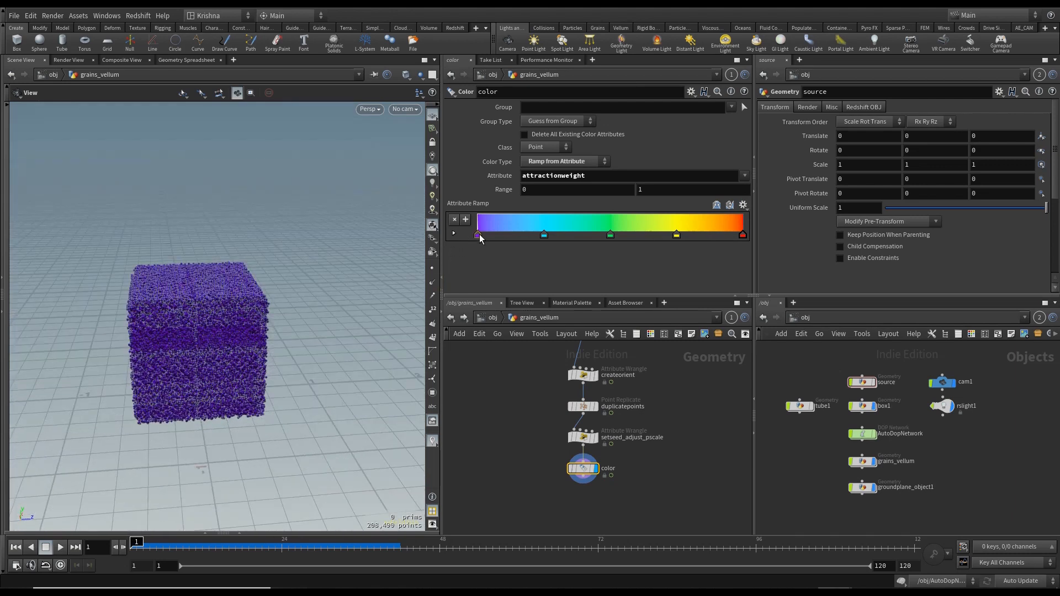
scroll(580, 372, down, 1)
Step: Add attractionweight to the source attributes copied by the duplicatepoints node and inspect the recoloured grain cube
click(582, 402)
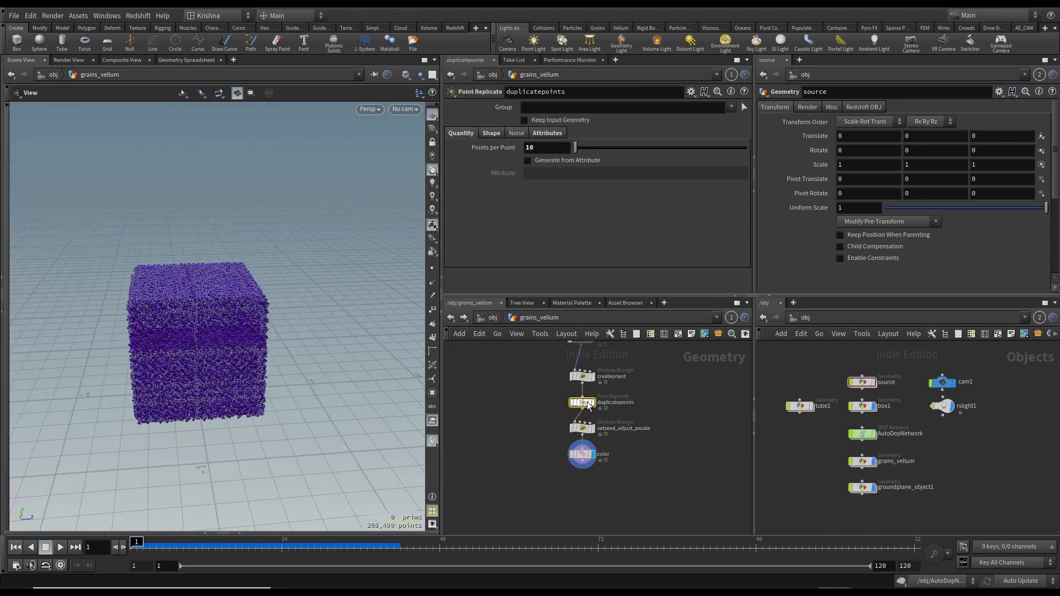
scroll(586, 401, up, 3)
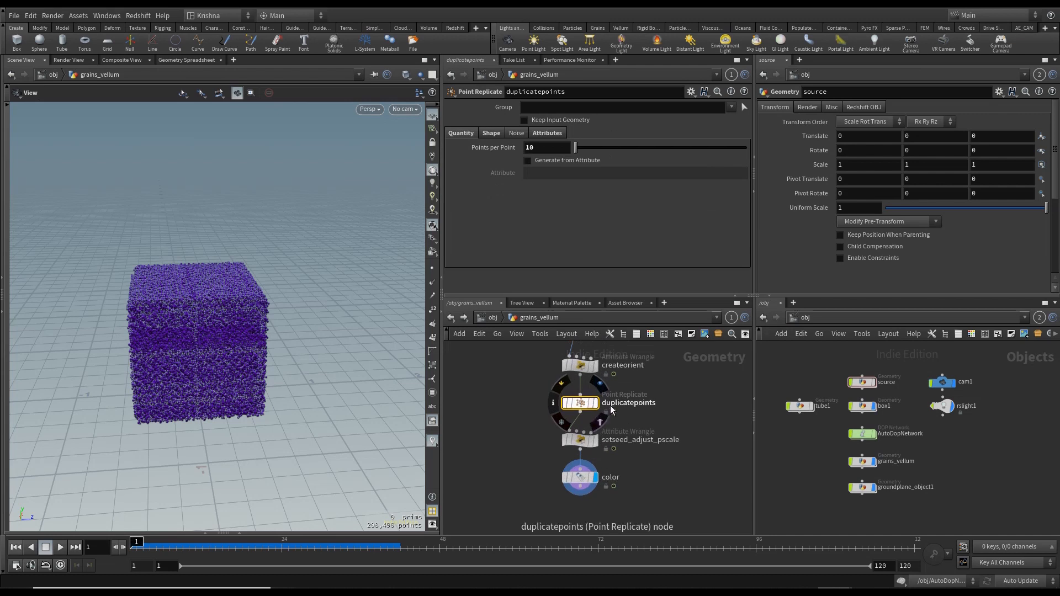
click(548, 134)
click(627, 160)
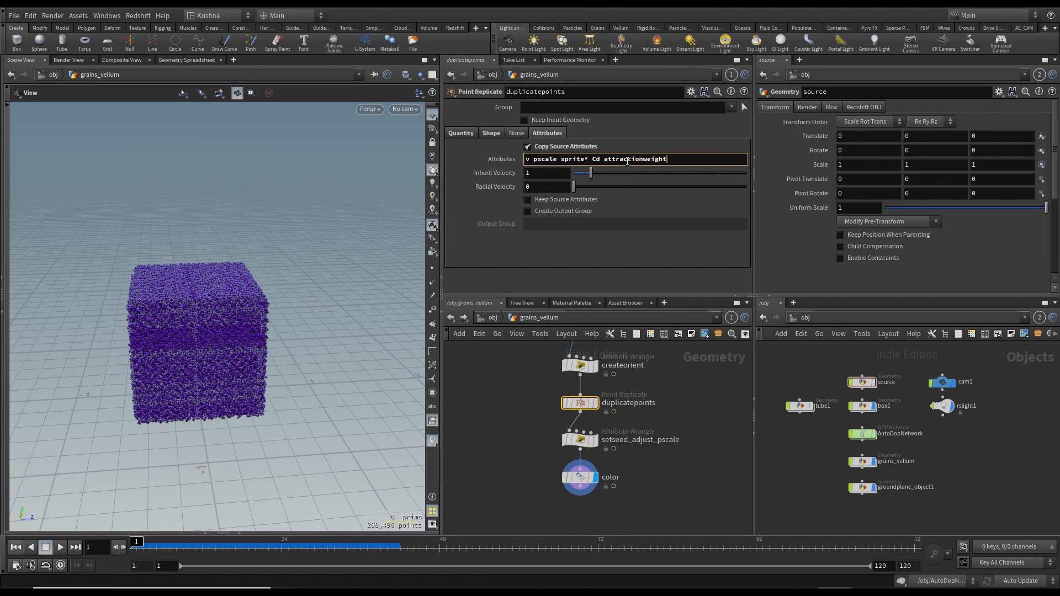
key(Return)
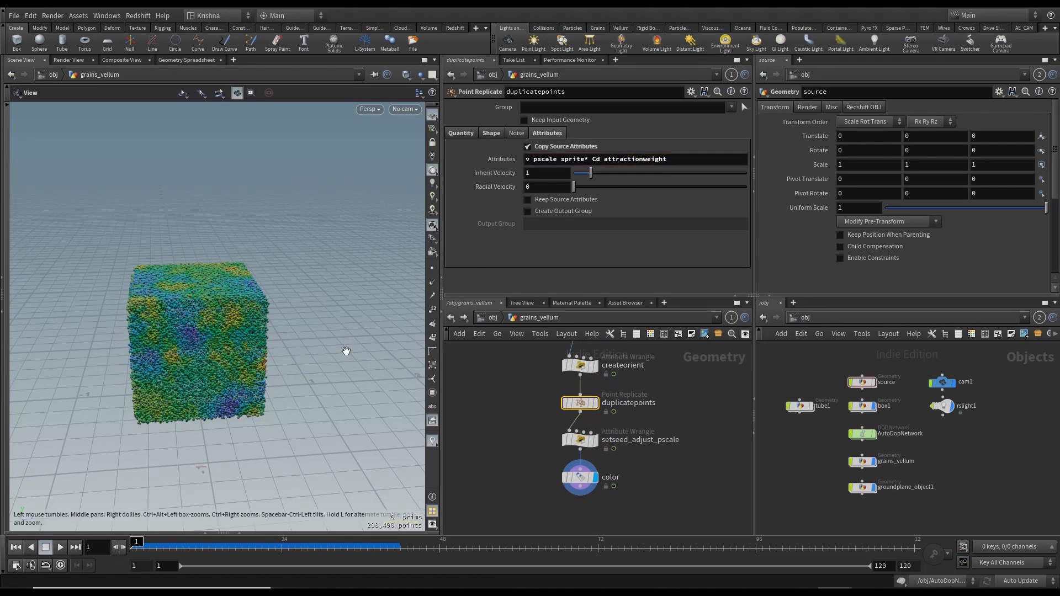
drag(175, 320, 197, 331)
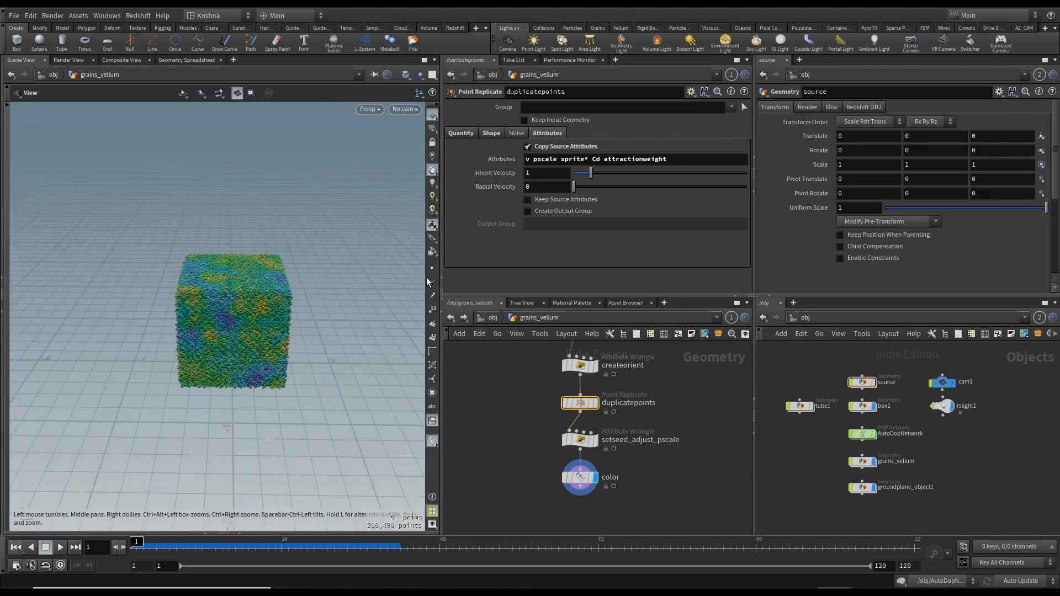
Step: Apply the cyan-blue to red-yellow ramp preset to the color node and set its attribute range maximum to 2
drag(515, 475, 580, 486)
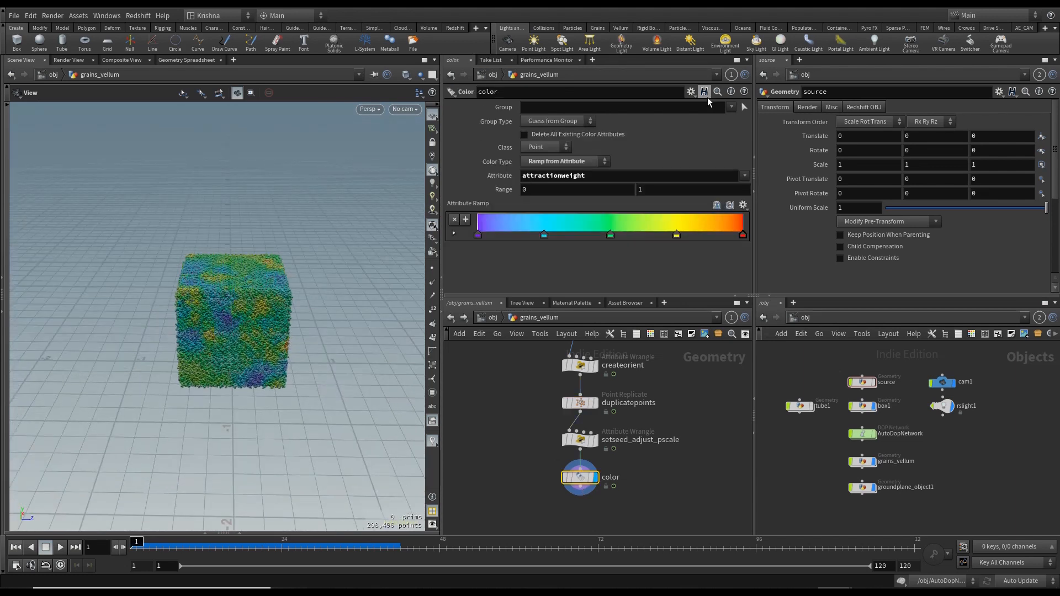
click(743, 205)
click(756, 250)
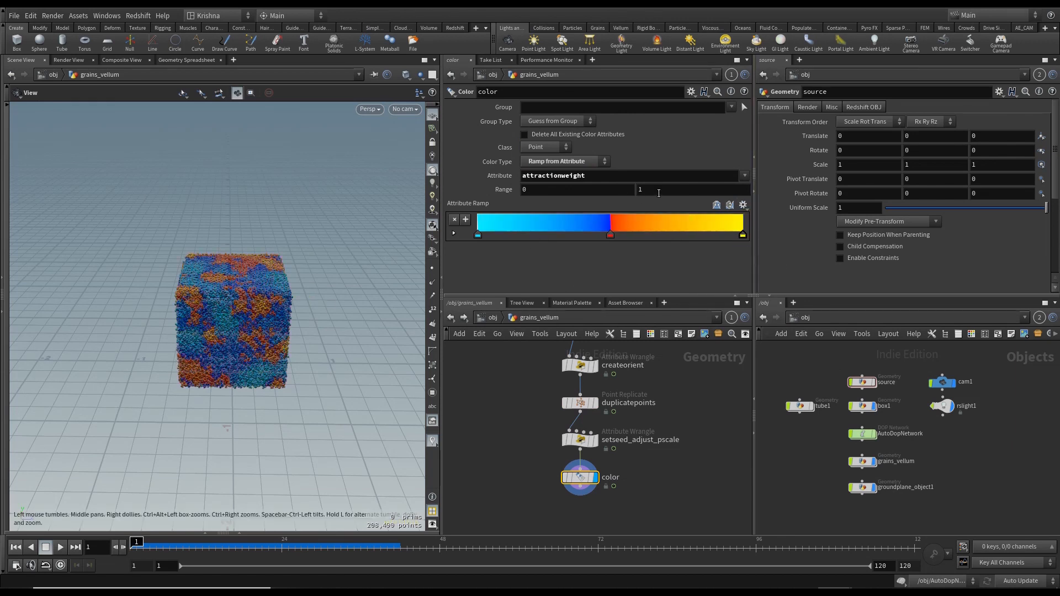
middle_drag(659, 193, 687, 175)
drag(256, 333, 225, 329)
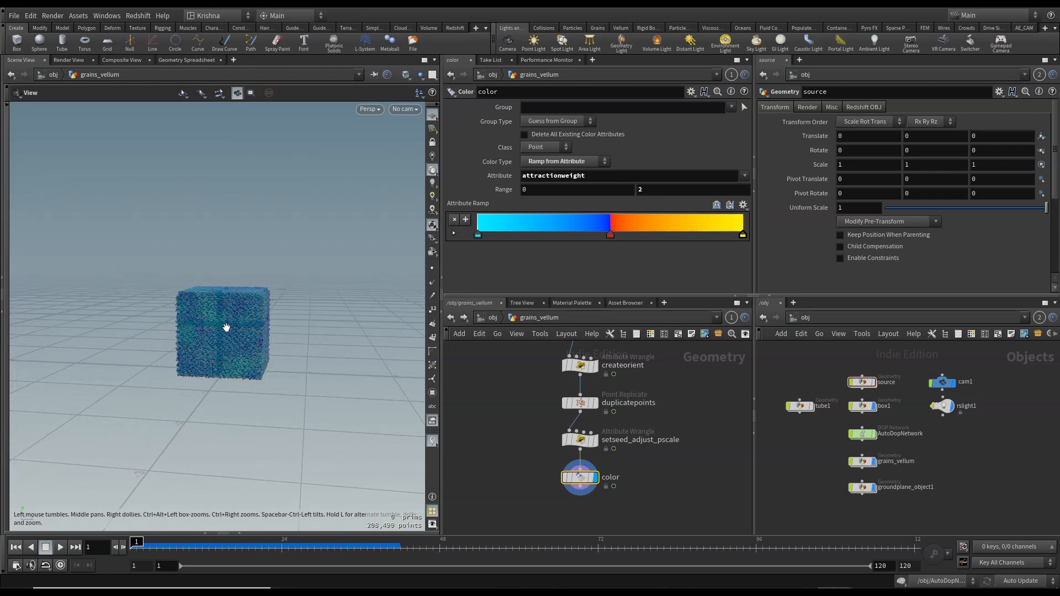
Step: Save the scene file
click(505, 450)
click(3, 11)
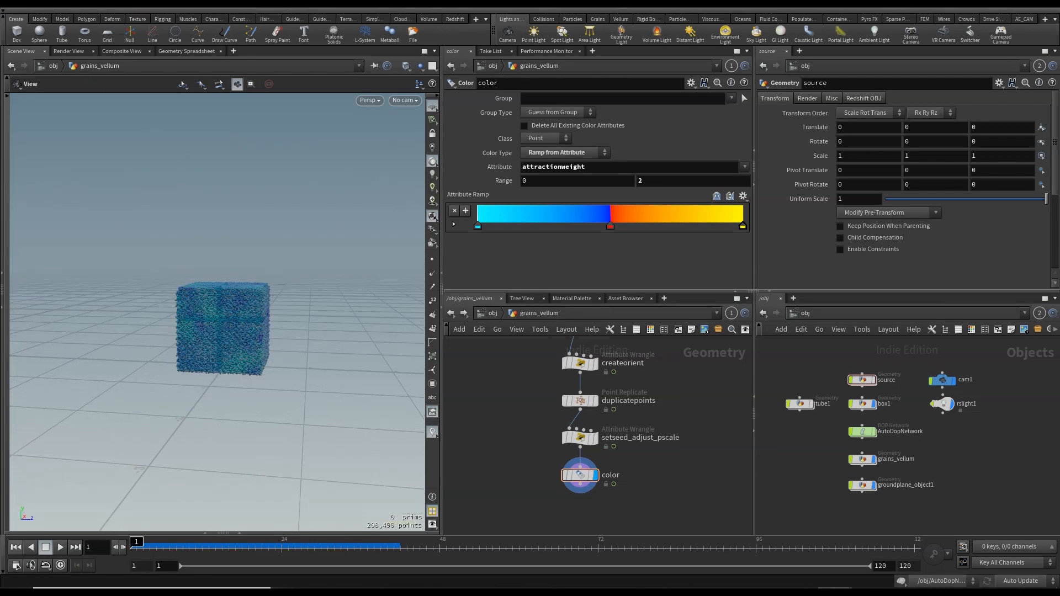
click(12, 11)
click(14, 16)
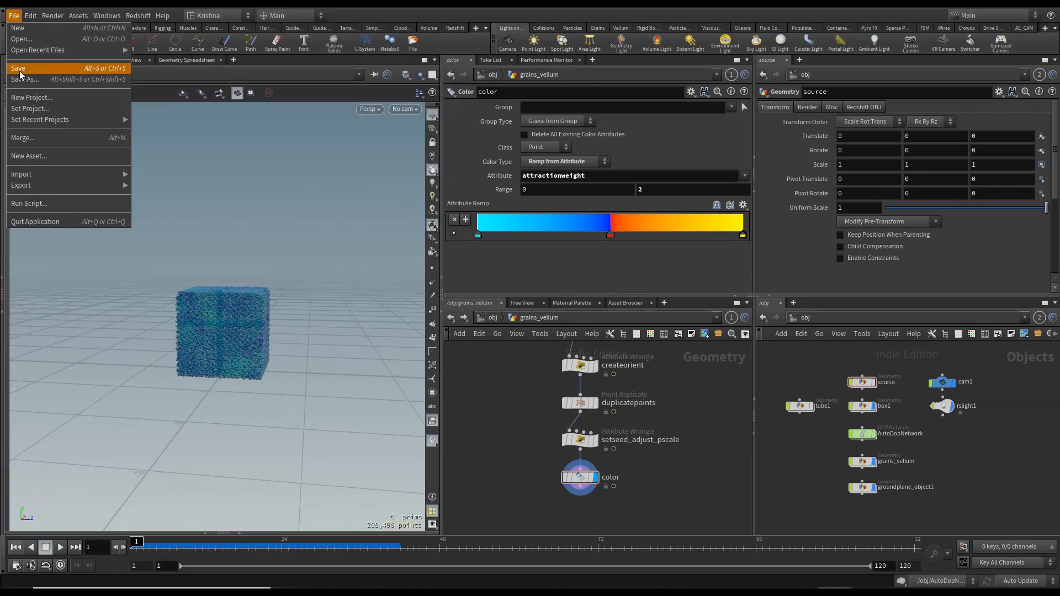
click(20, 69)
click(581, 486)
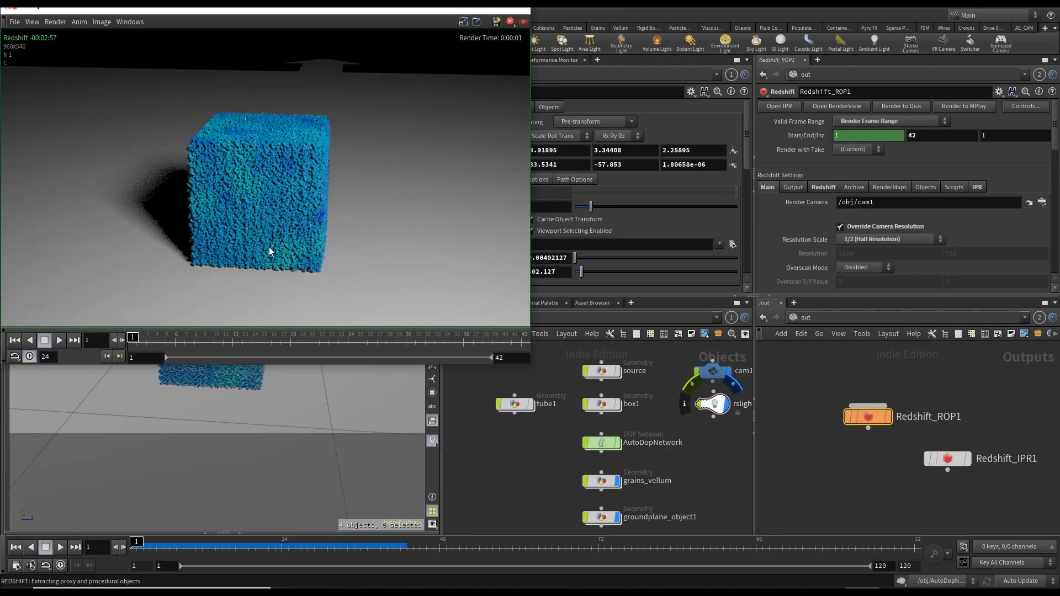
Step: Play the rendered Redshift sequence in MPlay, stop it, and scrub through to frame 42
click(61, 340)
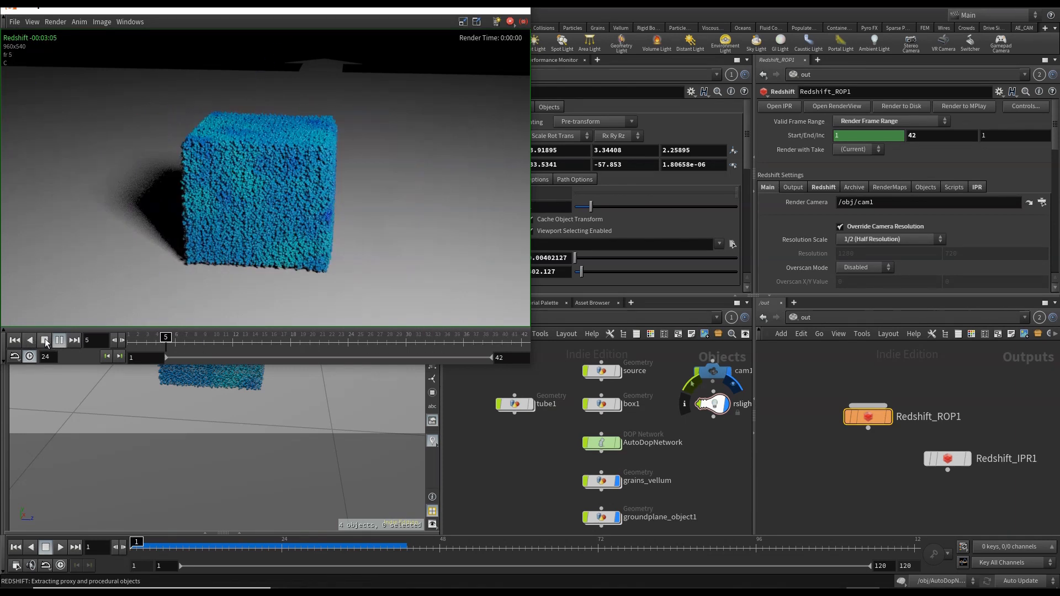
click(44, 340)
click(136, 342)
drag(137, 339, 529, 341)
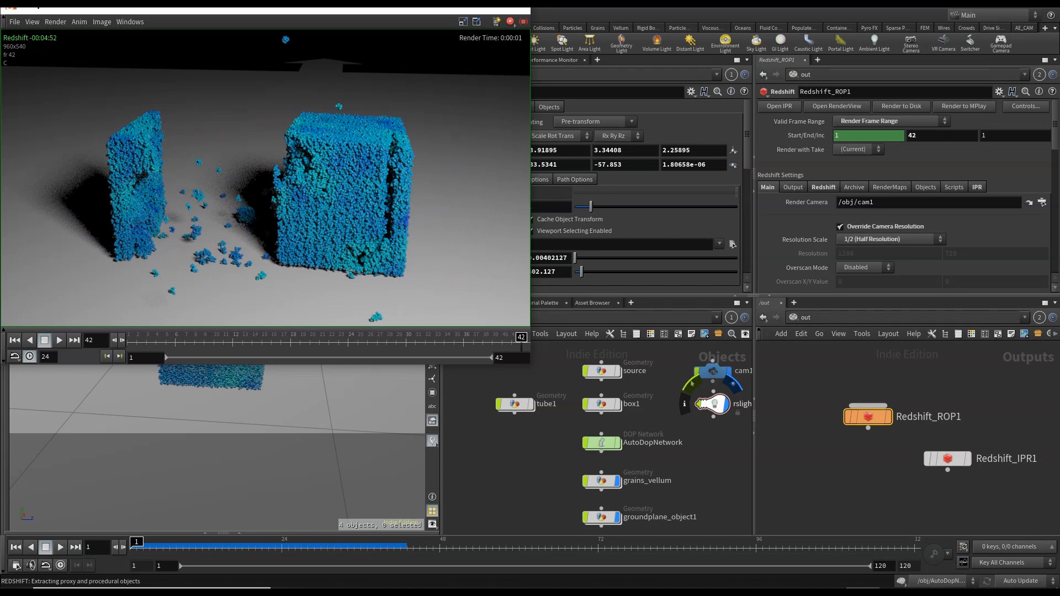
click(532, 462)
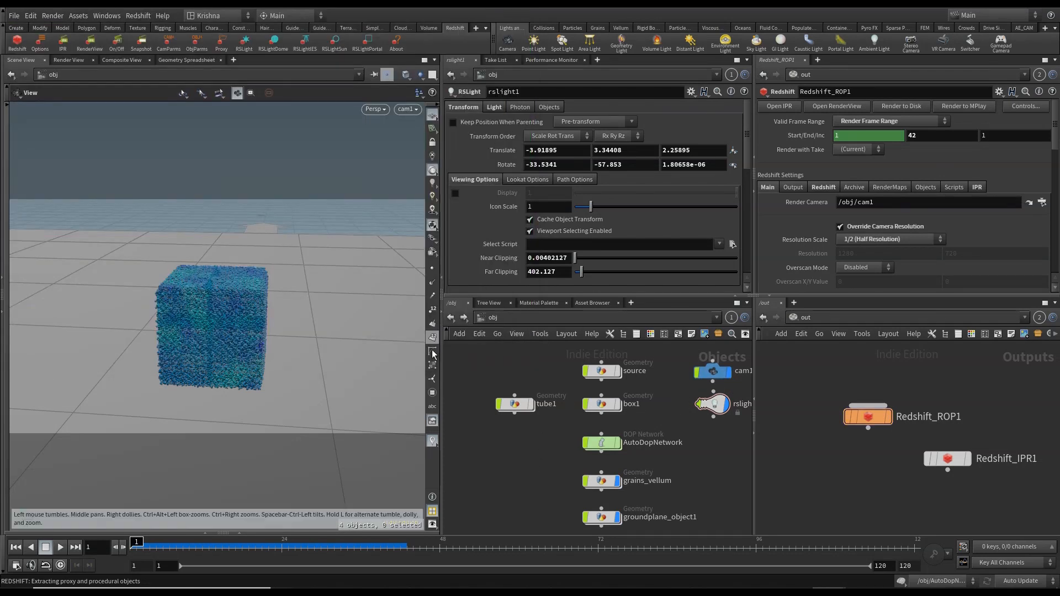
Step: Enter the source network and inspect the grain size on the grain_constraints node
double_click(602, 371)
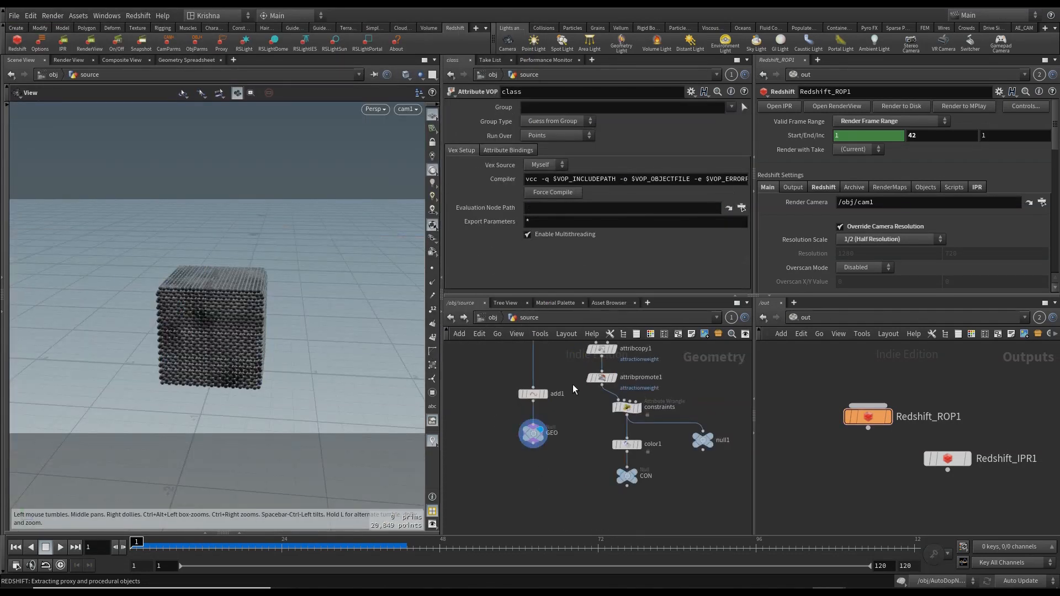
scroll(580, 453, down, 6)
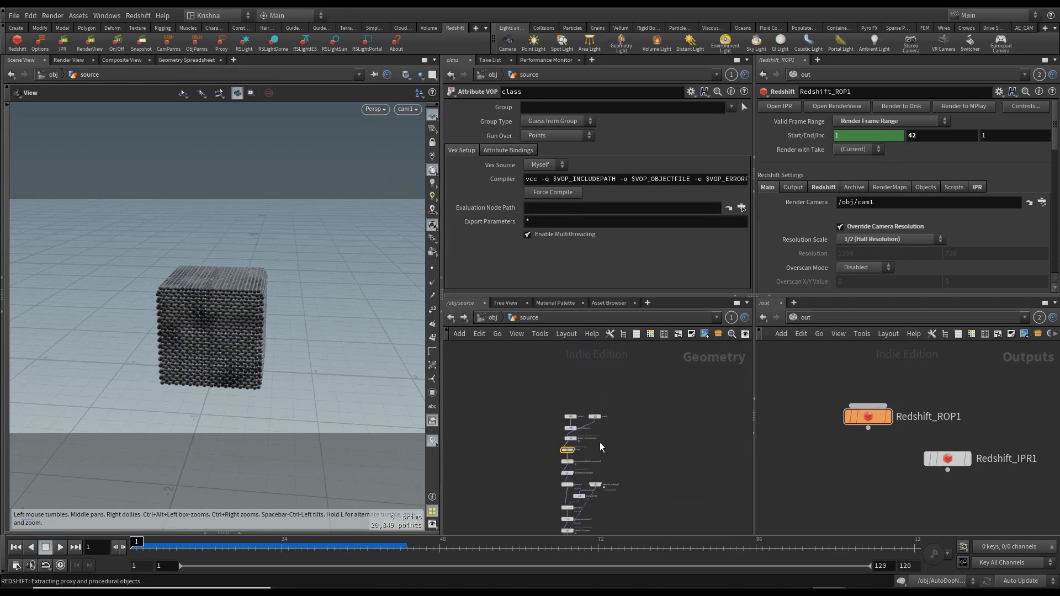
scroll(600, 447, up, 5)
click(557, 421)
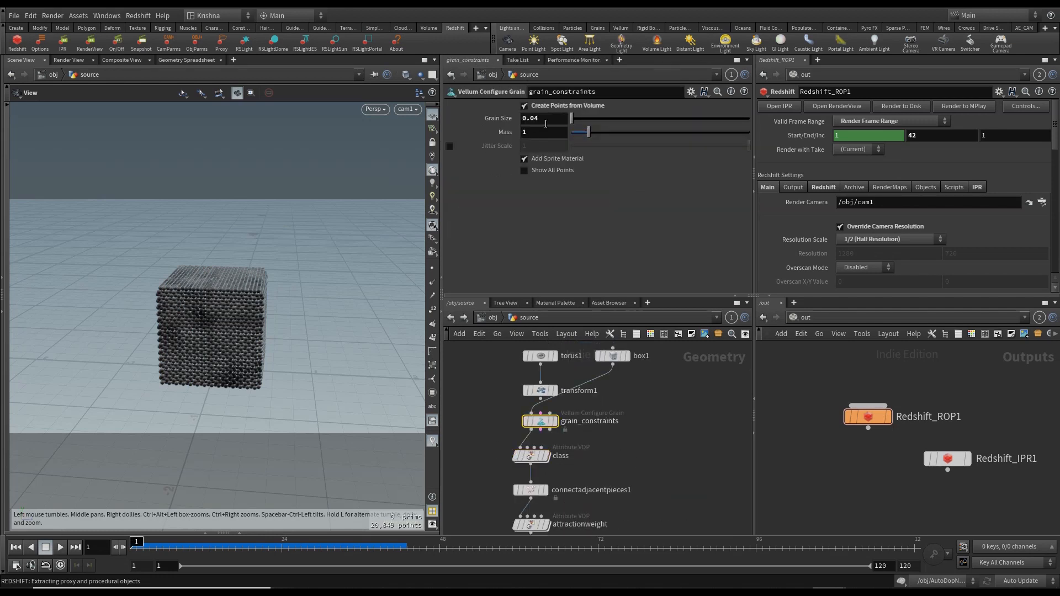
click(546, 118)
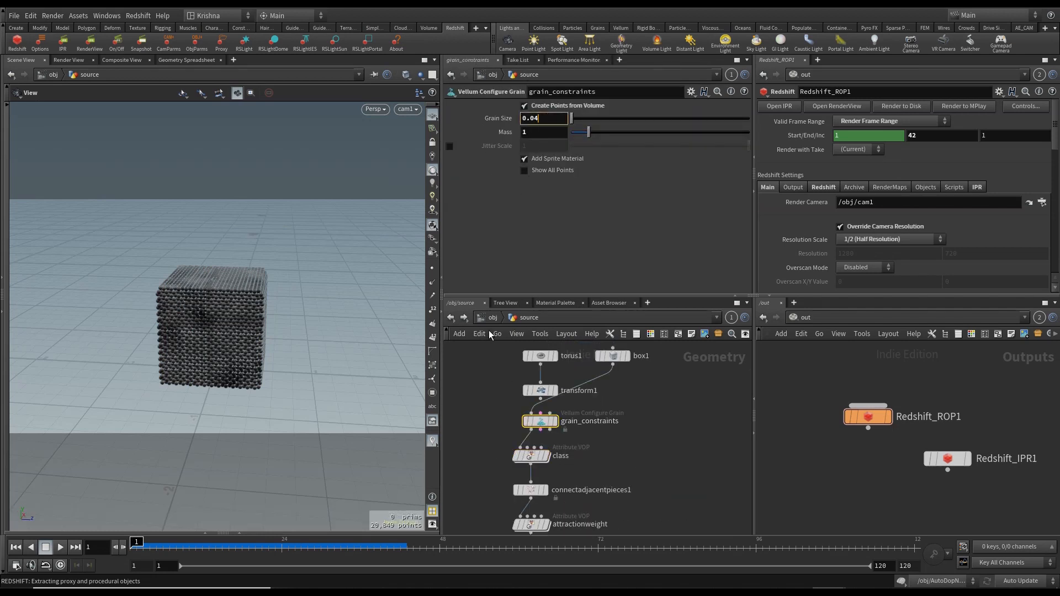
Step: Review the parameters of the attractionweight, class and connectadjacentpieces1 nodes in the source network
scroll(564, 418, down, 3)
mouse_move(560, 421)
scroll(560, 421, up, 3)
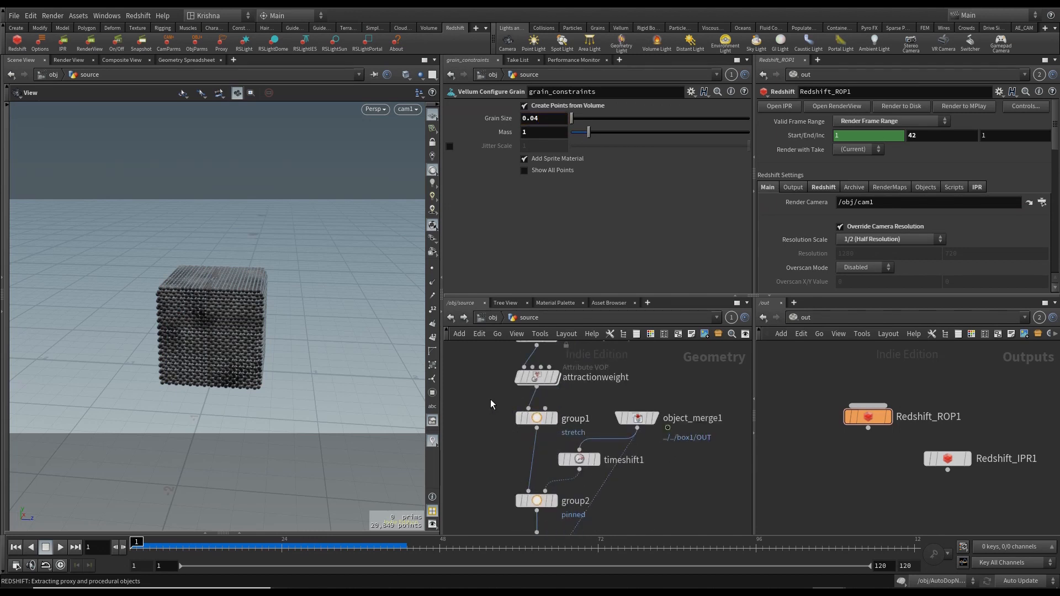
click(544, 374)
mouse_move(683, 510)
middle_down()
mouse_move(686, 412)
mouse_move(684, 468)
middle_up()
middle_drag(688, 393, 689, 447)
middle_drag(690, 364, 693, 473)
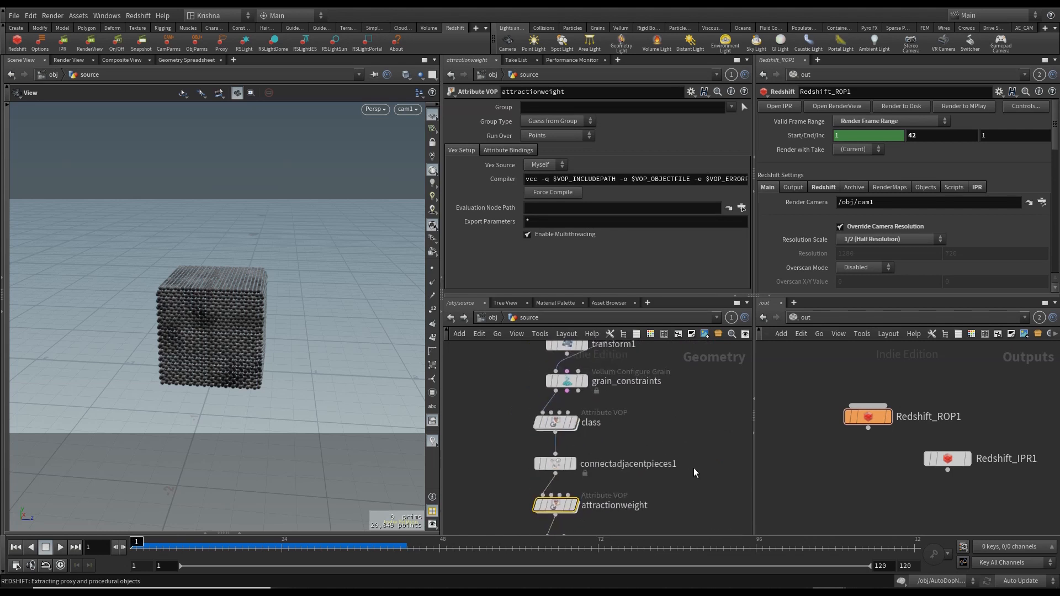
click(574, 412)
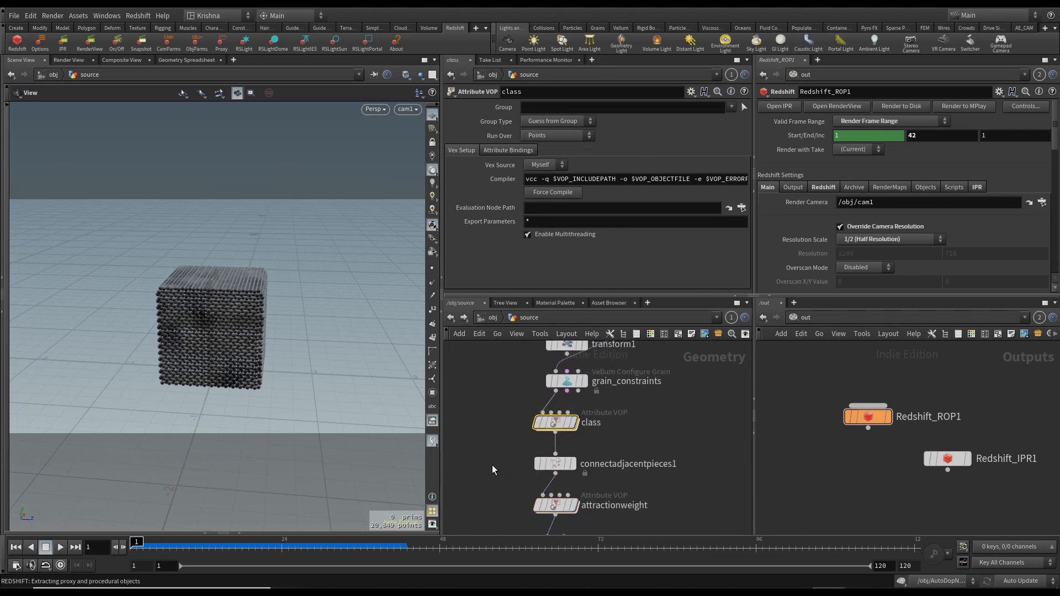
click(555, 464)
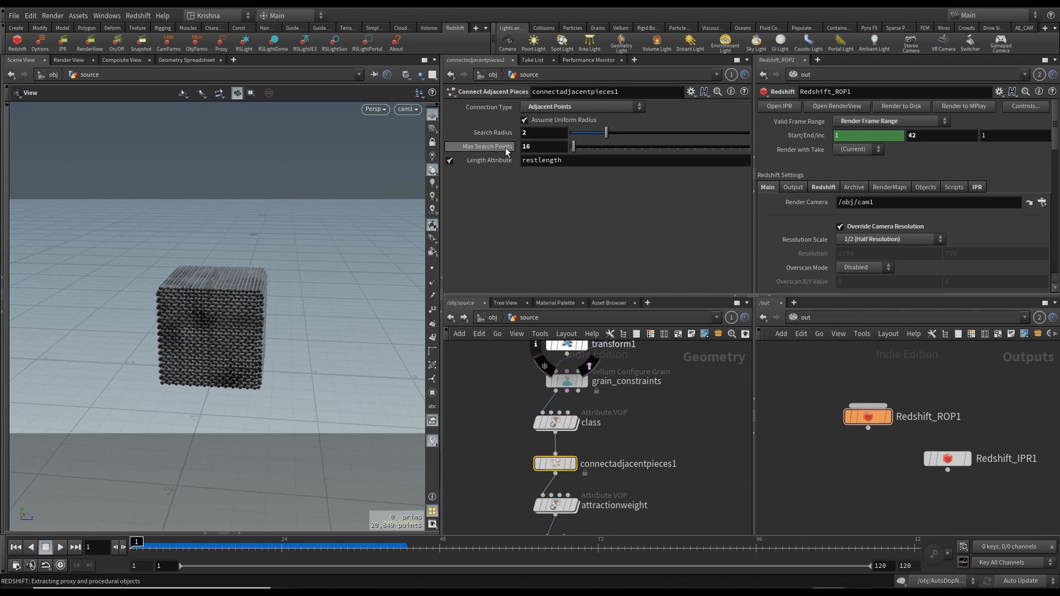
scroll(675, 422, down, 3)
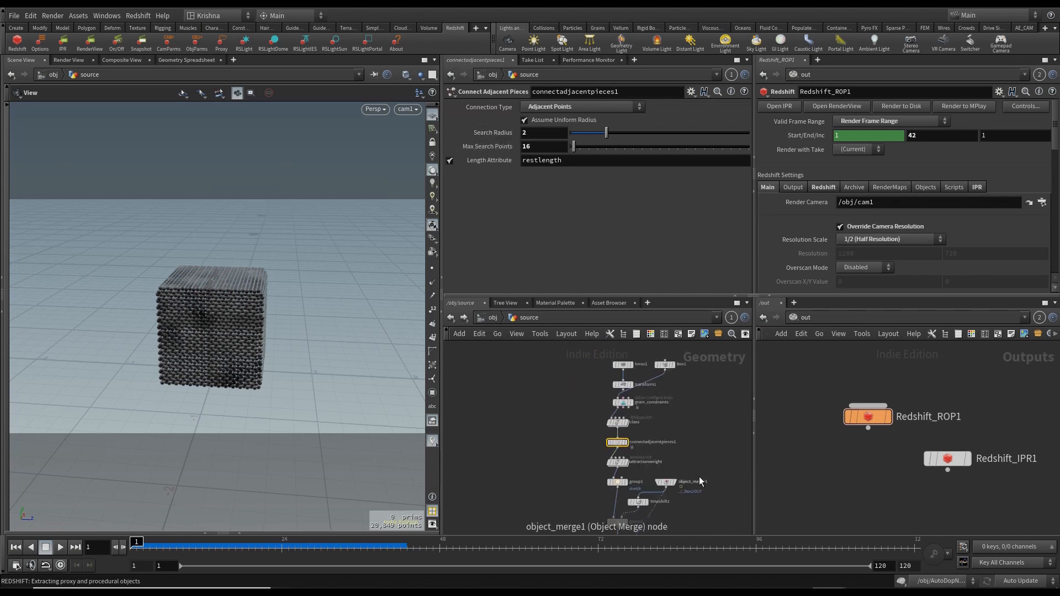
Step: Colour the class, connectadjacentpieces1 and attractionweight nodes yellow
middle_drag(699, 476, 688, 435)
drag(609, 430, 610, 423)
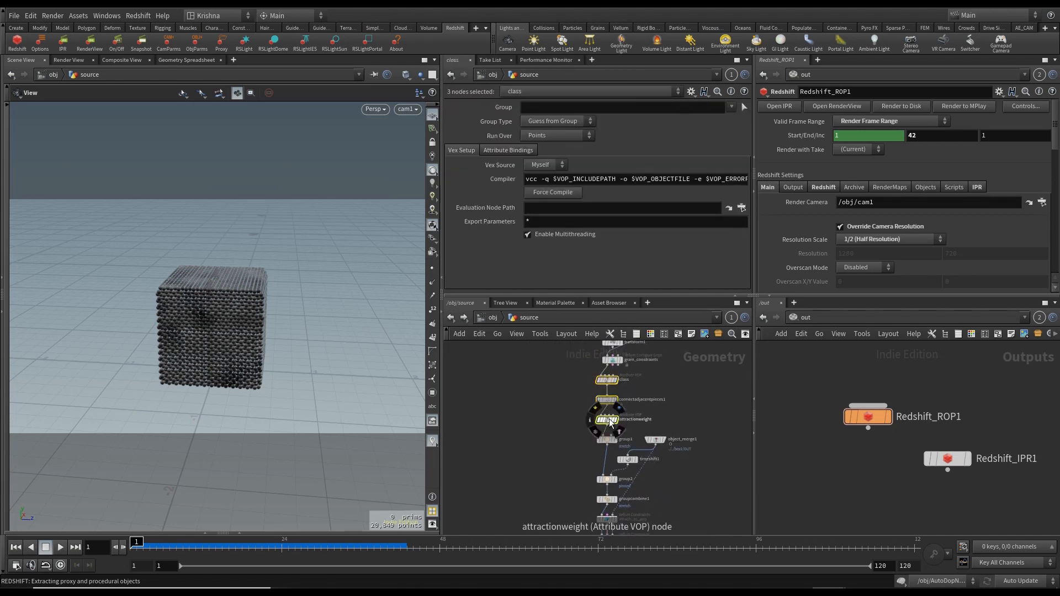
key(c)
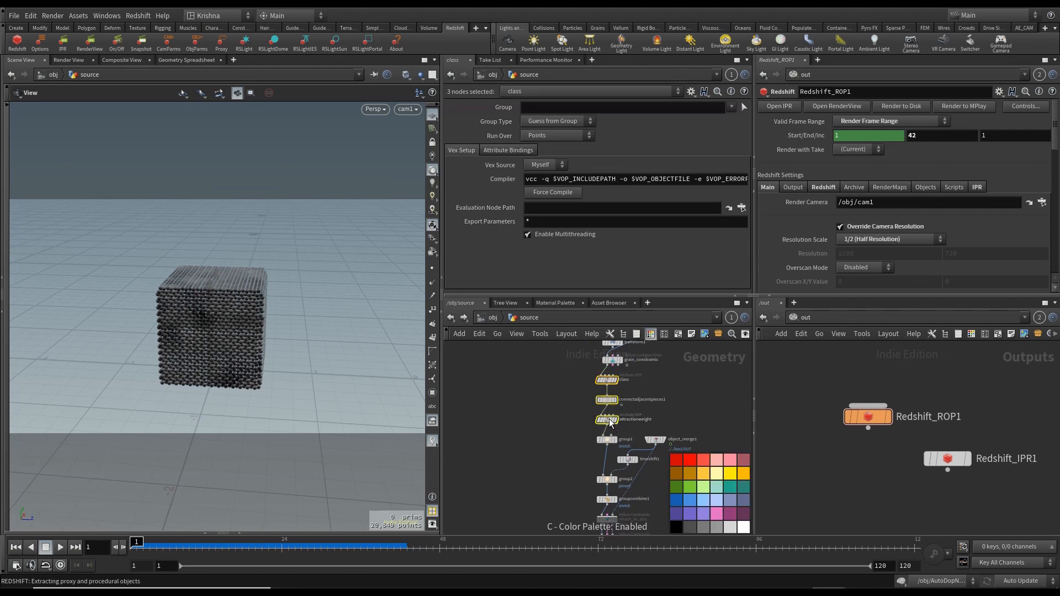
click(729, 474)
click(565, 445)
Step: Examine the breakthreshold line in the constraints wrangle's VEX code, highlighting its base multiplier
scroll(613, 458, down, 5)
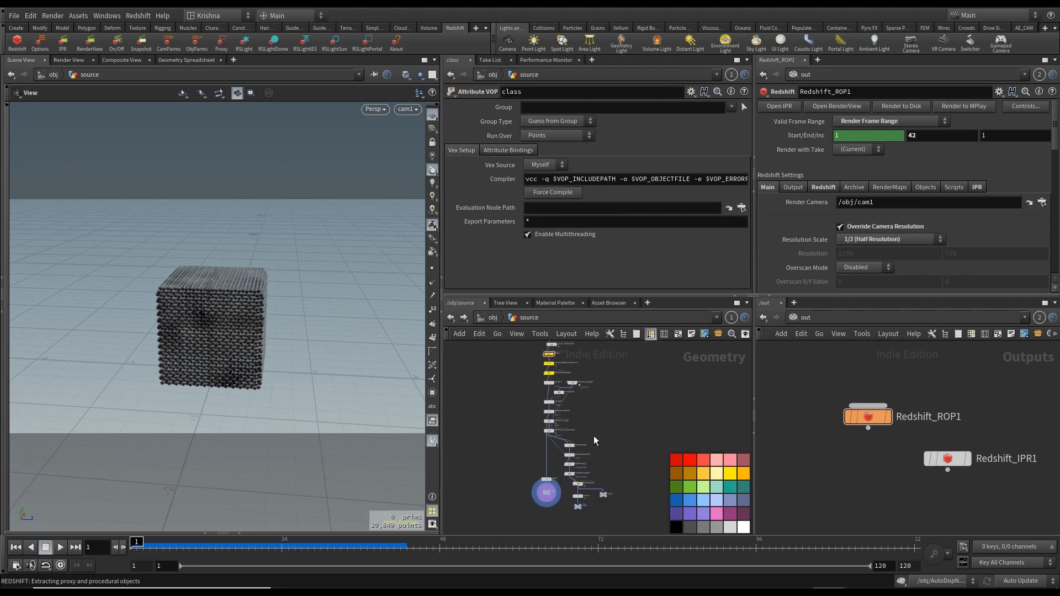
scroll(589, 448, up, 5)
click(553, 470)
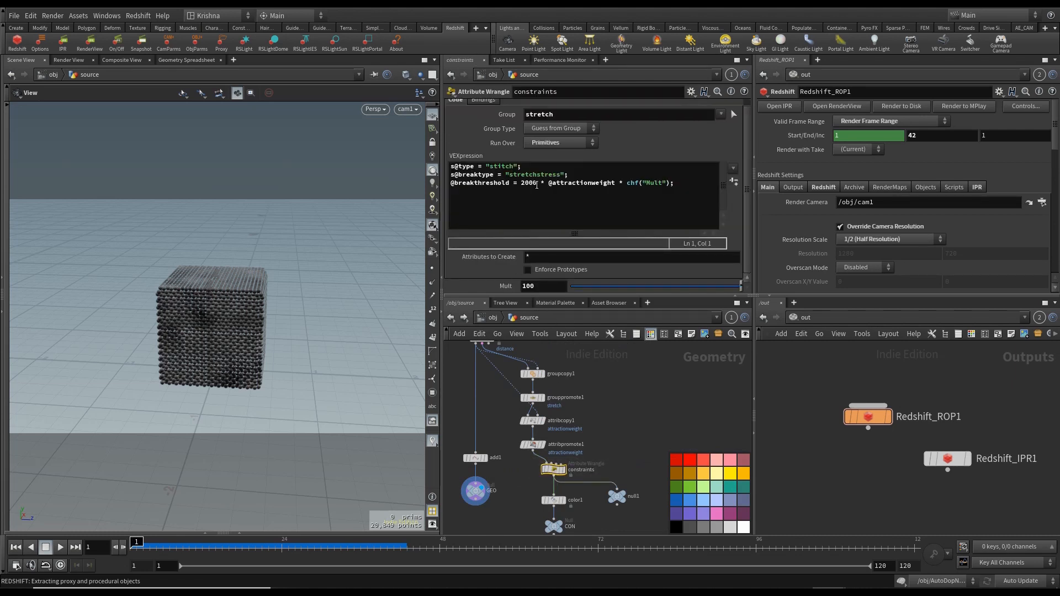
drag(537, 185, 520, 184)
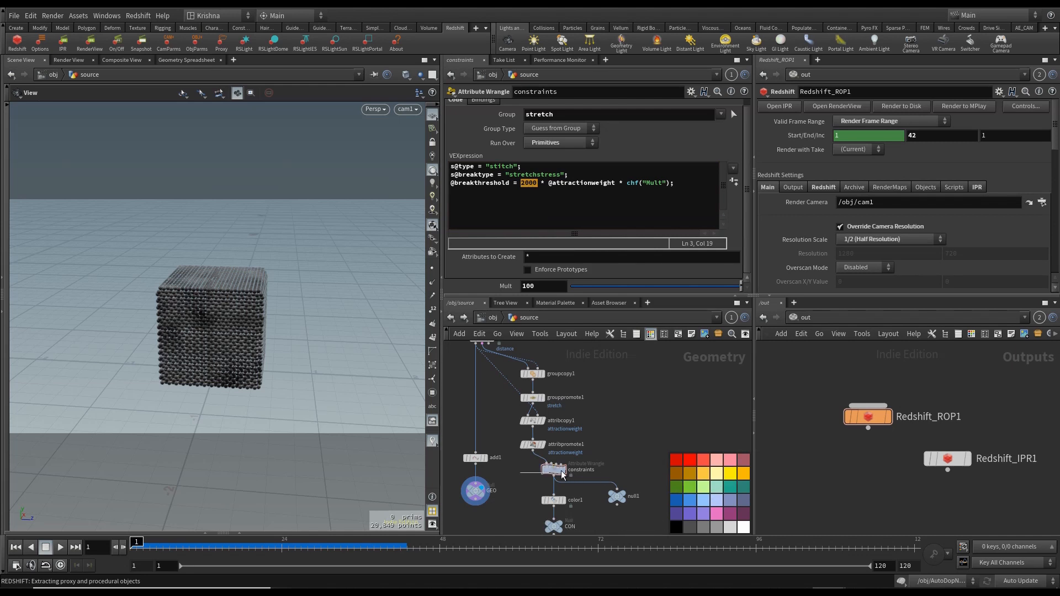
click(717, 476)
scroll(589, 422, down, 3)
Step: Return to the object level and replay the rendered grain-tearing sequence in MPlay
click(493, 318)
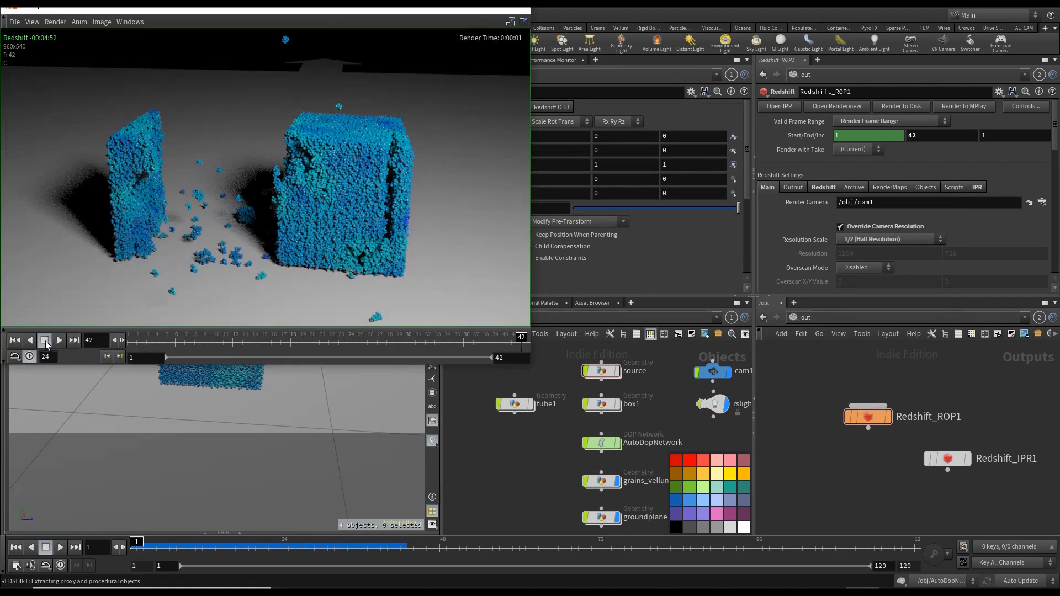
click(60, 340)
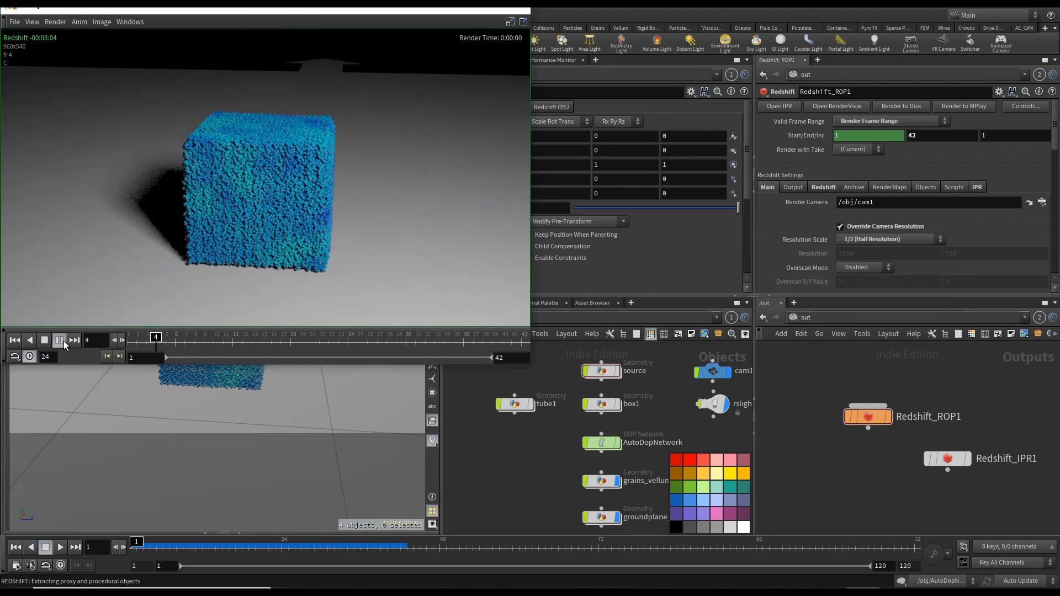